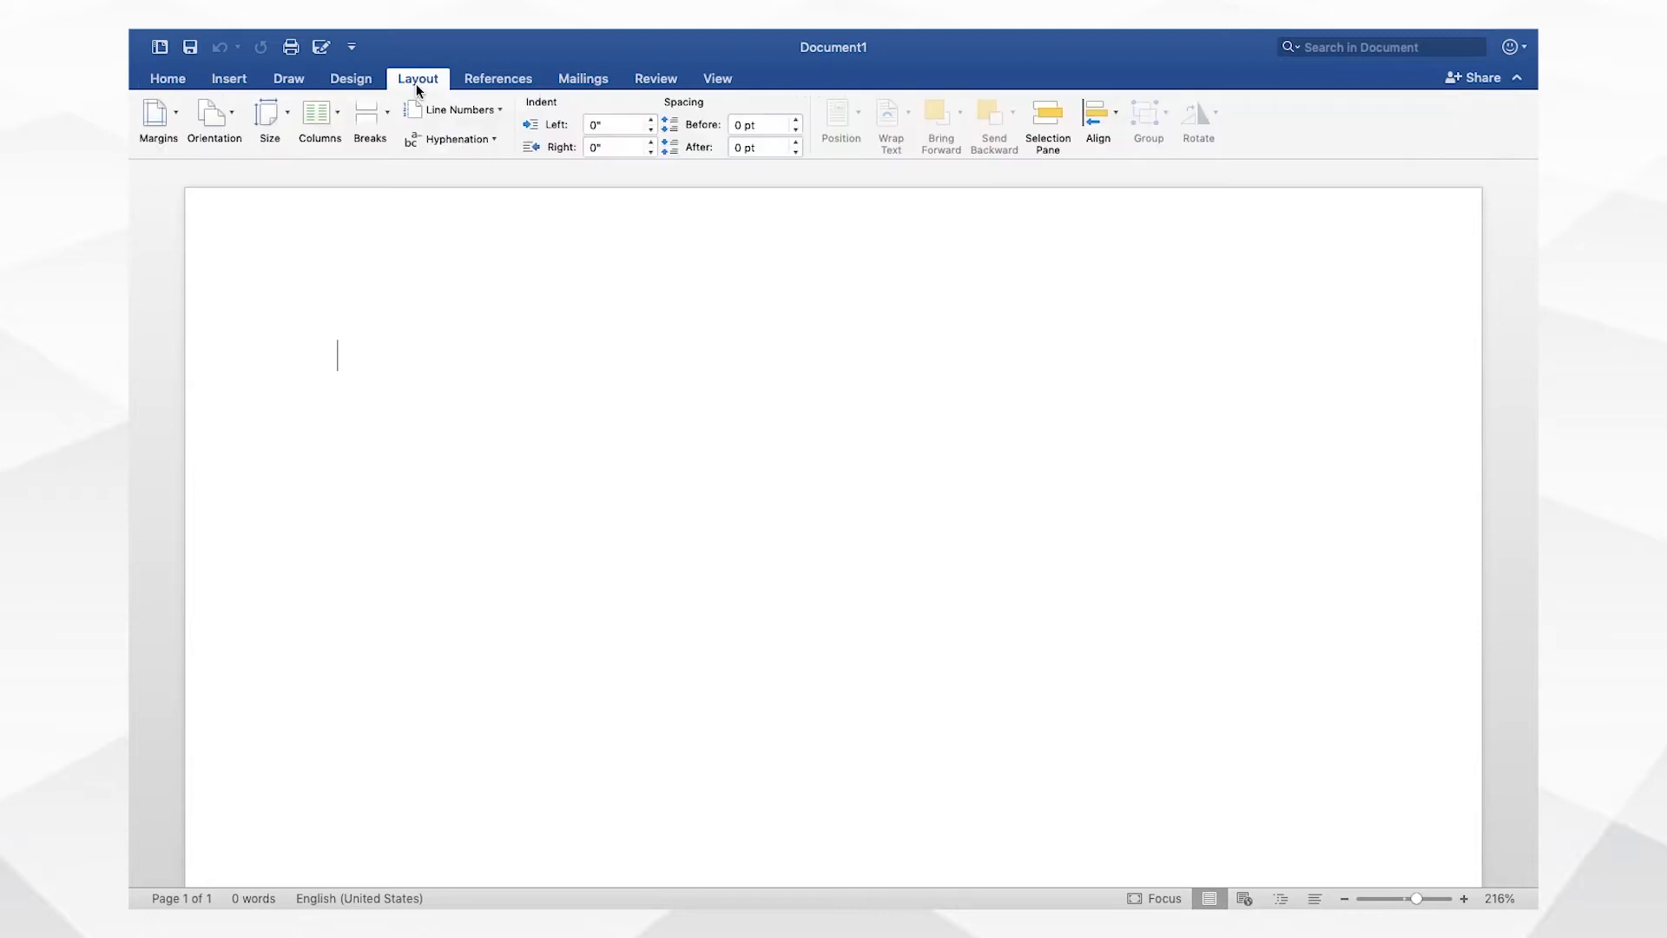
# - Apply the Normal 1-inch page margins and set the text font to Courier New Regular
pyautogui.click(173, 119)
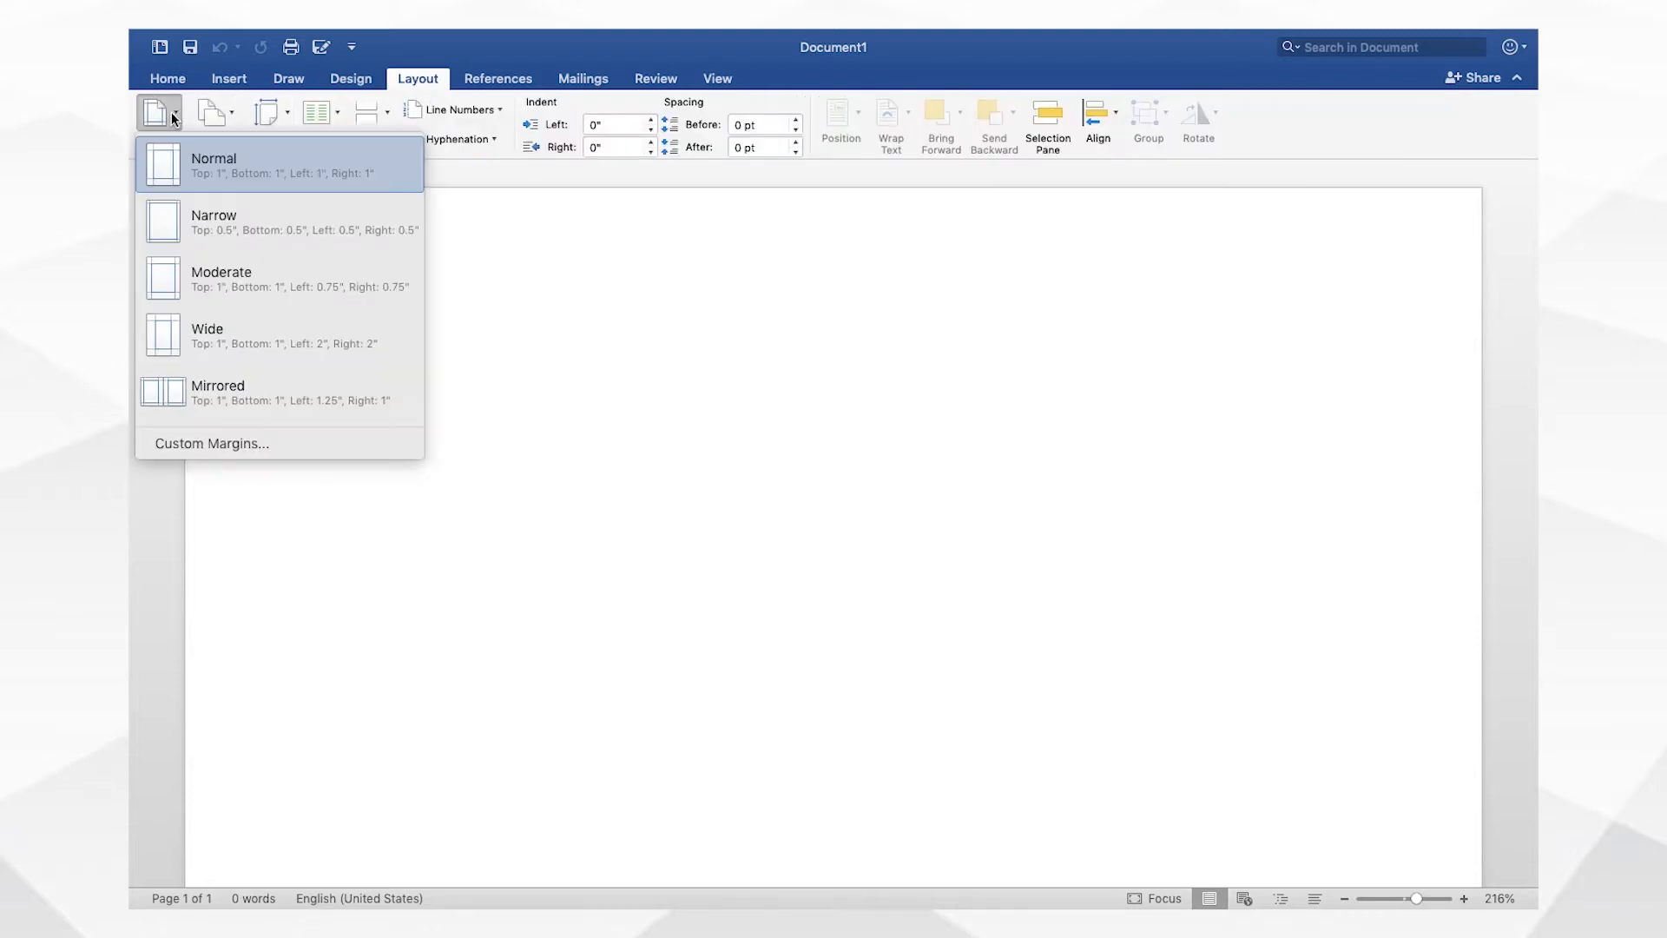
pyautogui.click(277, 173)
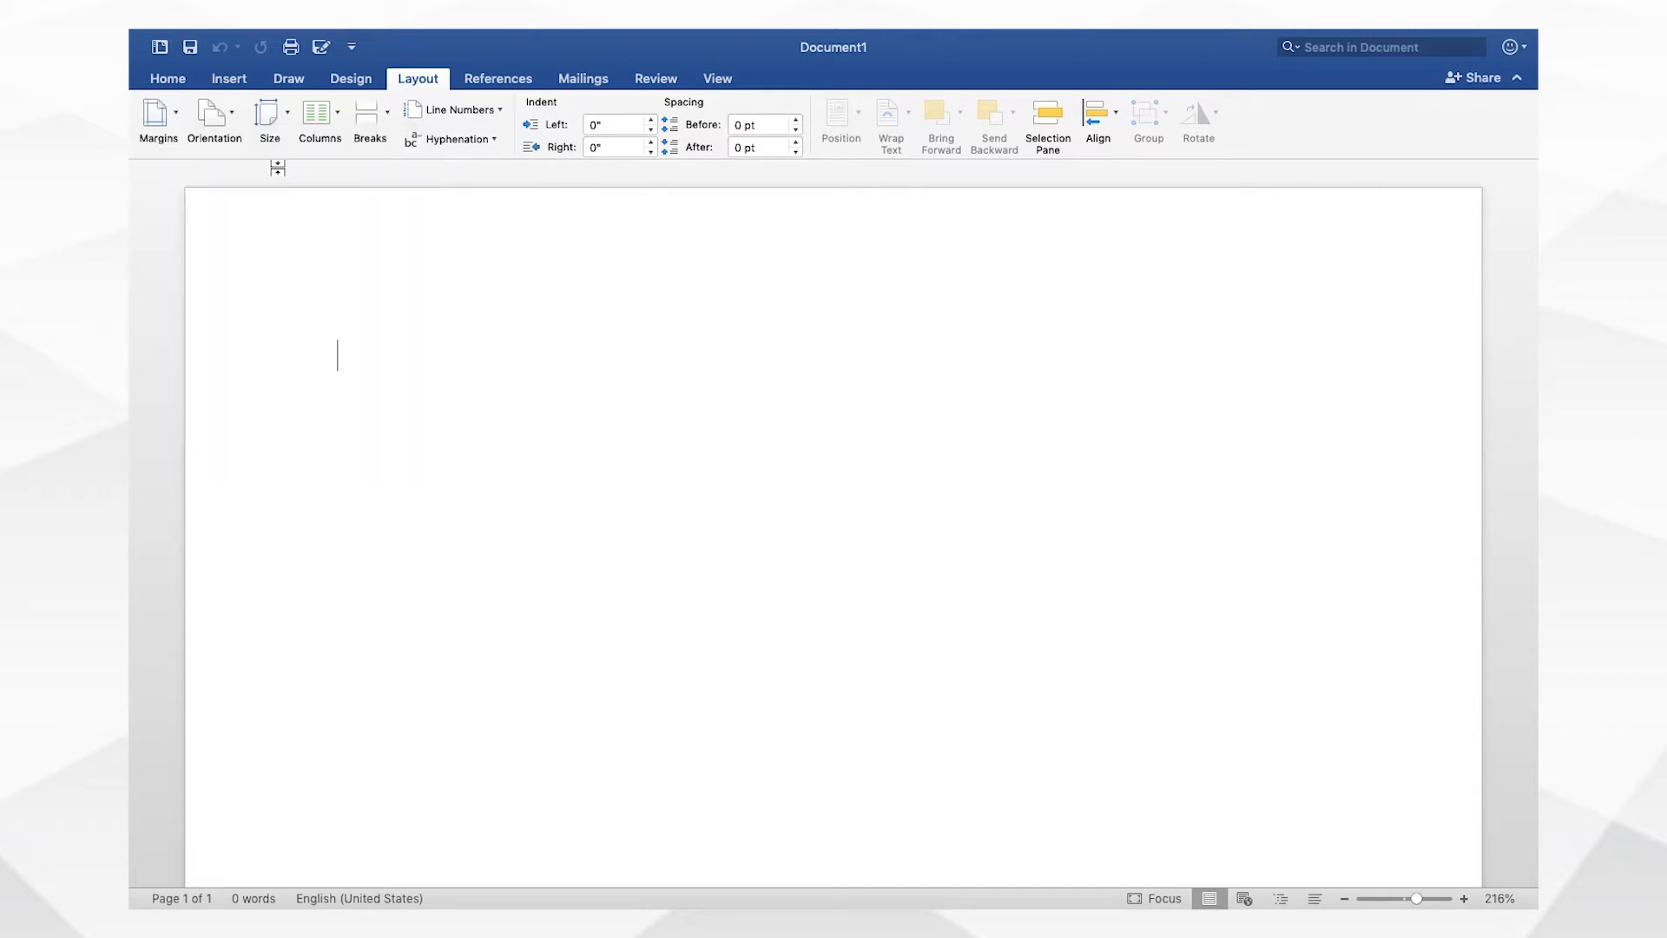
pyautogui.click(175, 83)
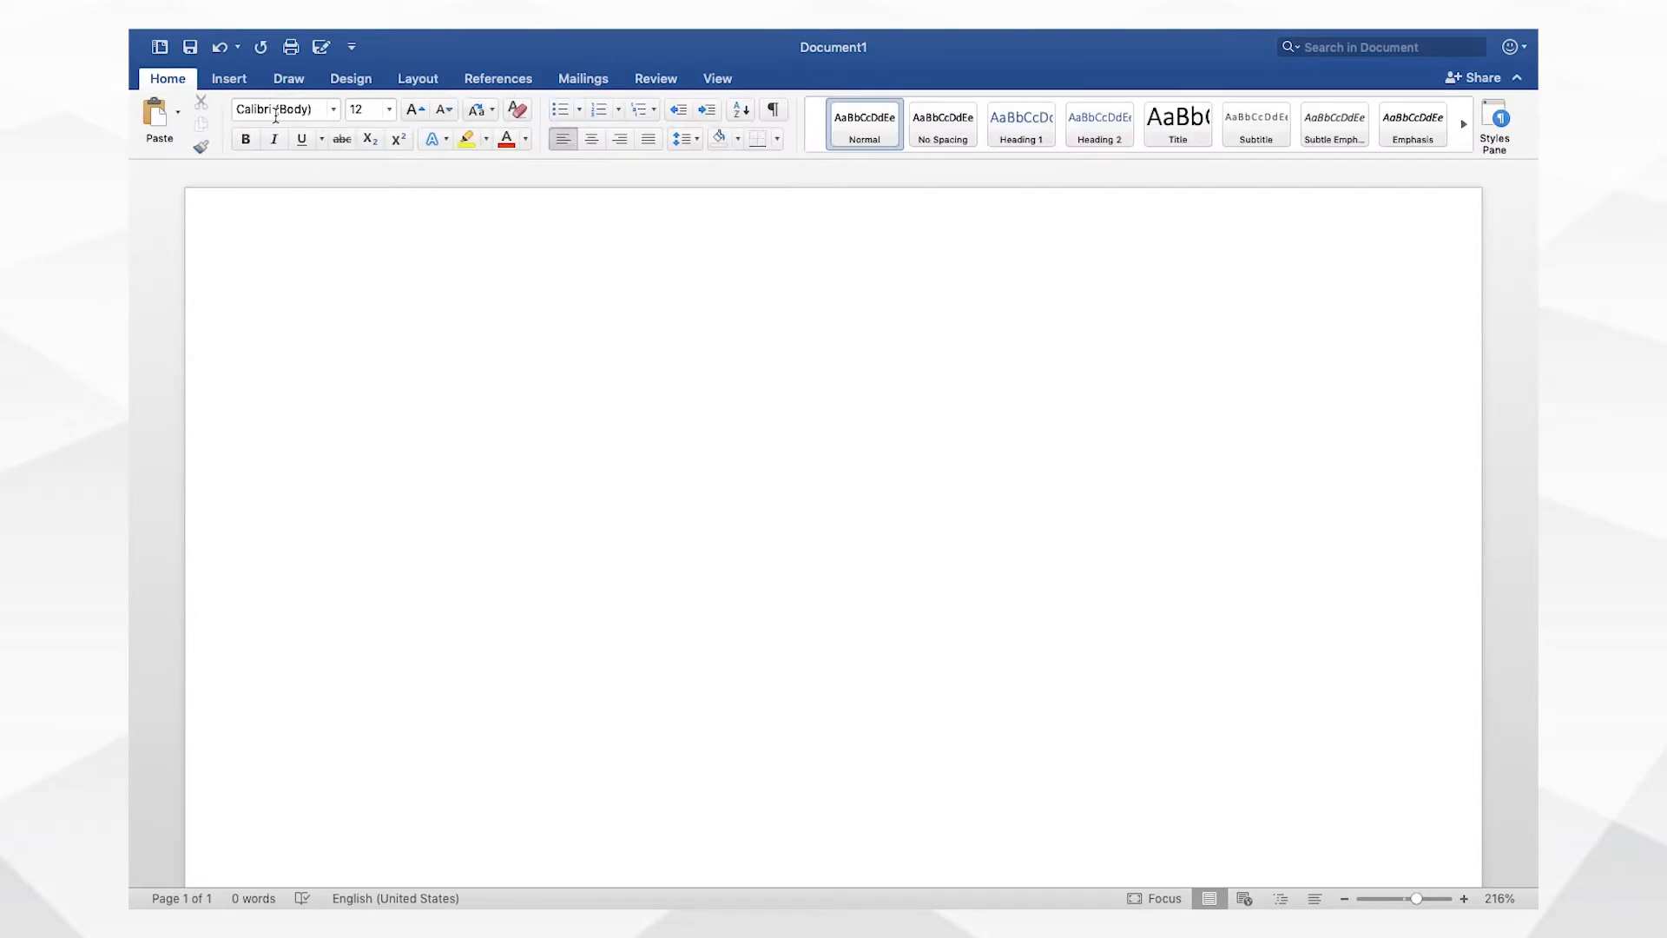
pyautogui.click(333, 113)
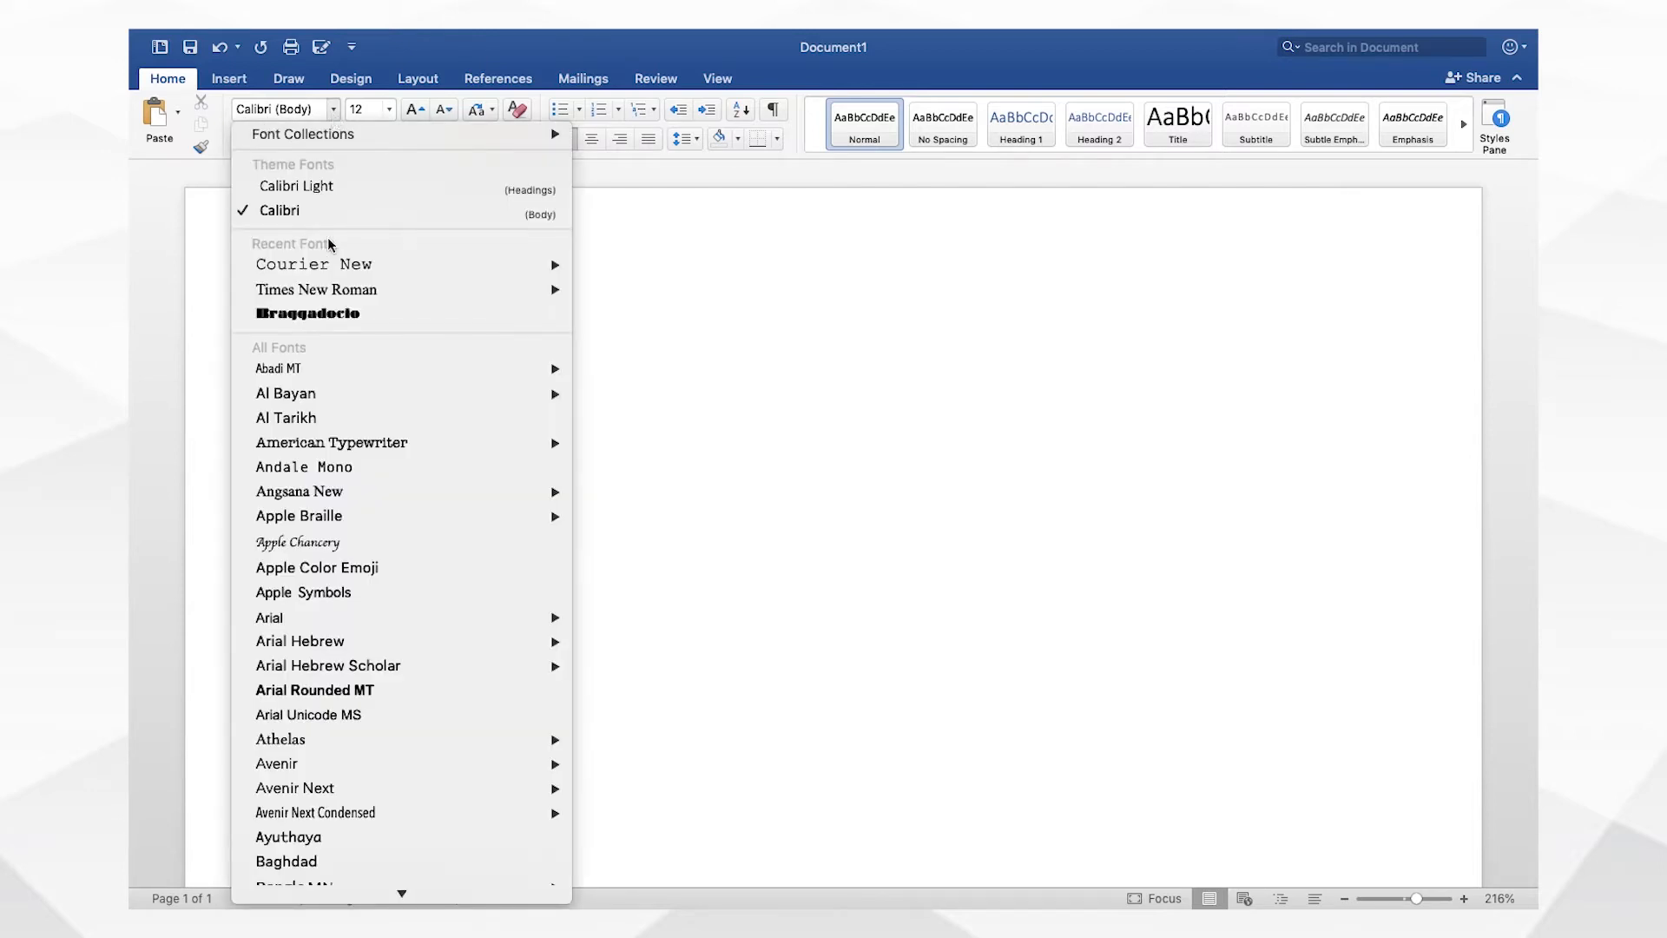
pyautogui.moveTo(337, 264)
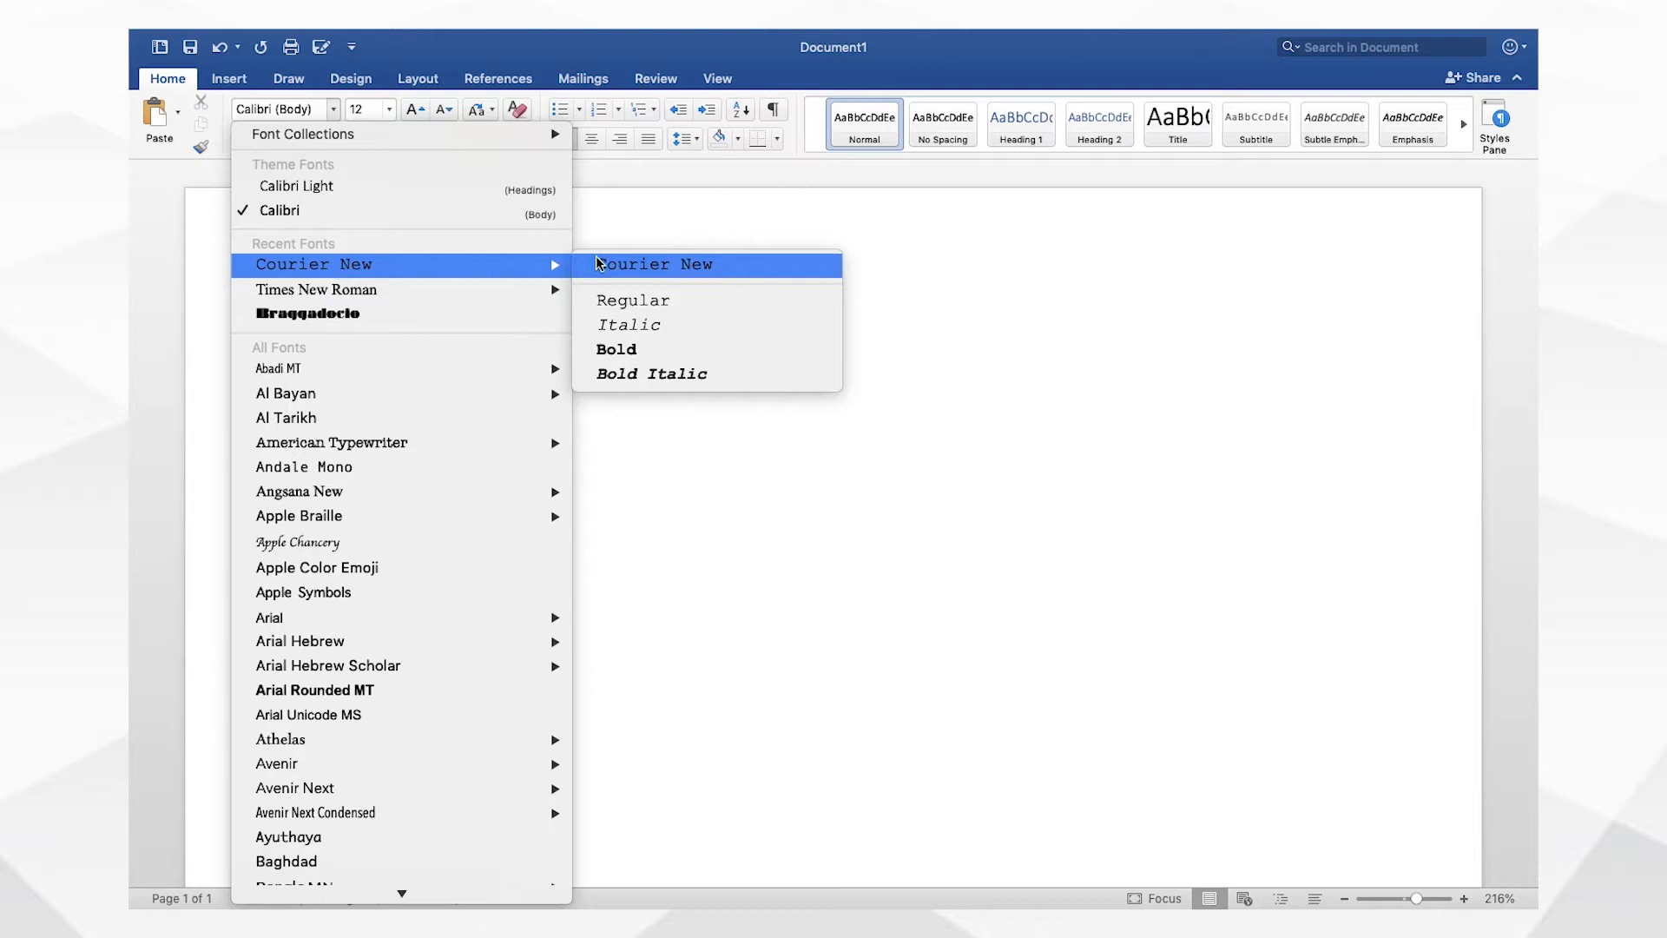
pyautogui.click(625, 304)
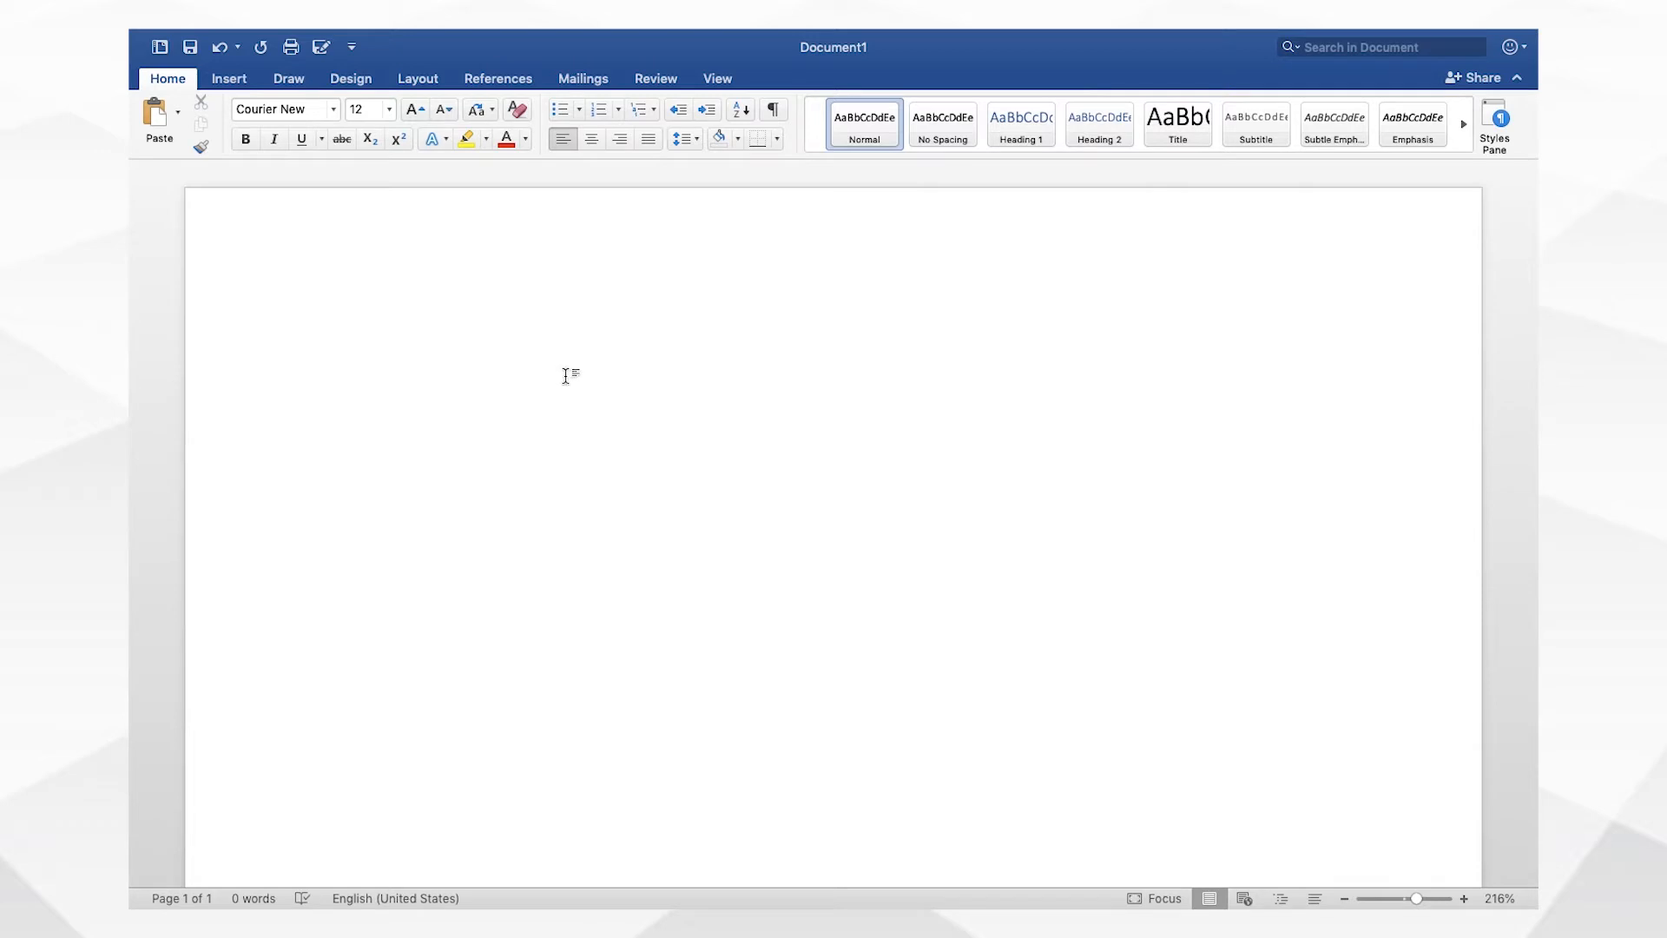
# - Add right-aligned page numbers to the header, hidden on the first page, and close the header
pyautogui.doubleClick(1377, 234)
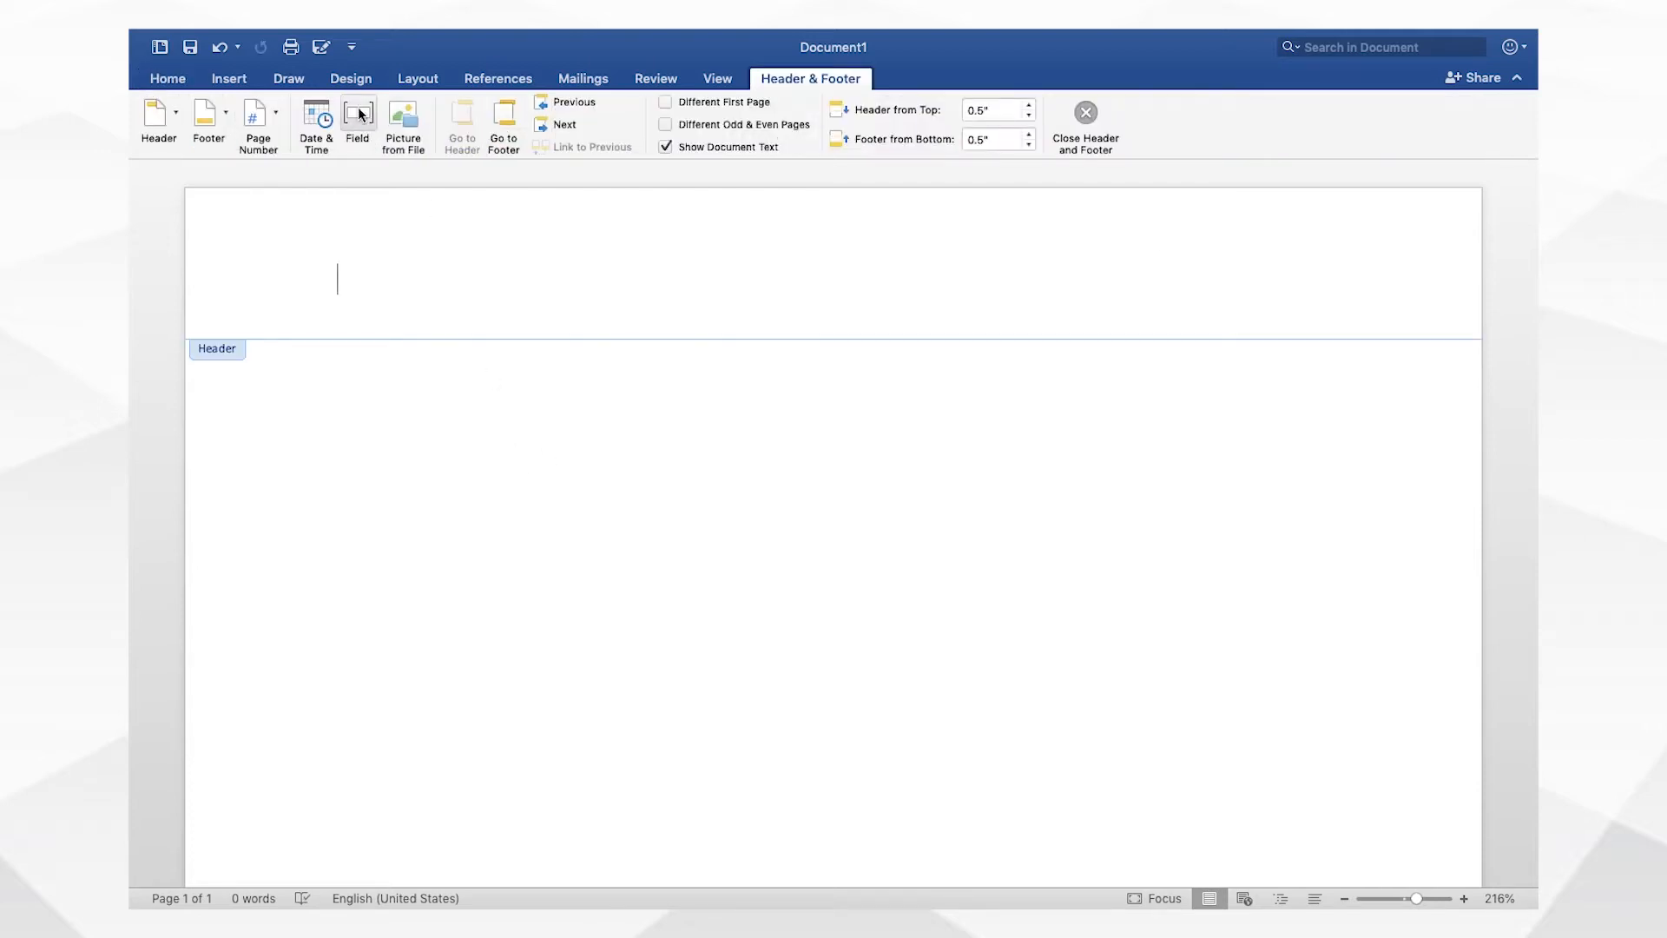
pyautogui.click(277, 119)
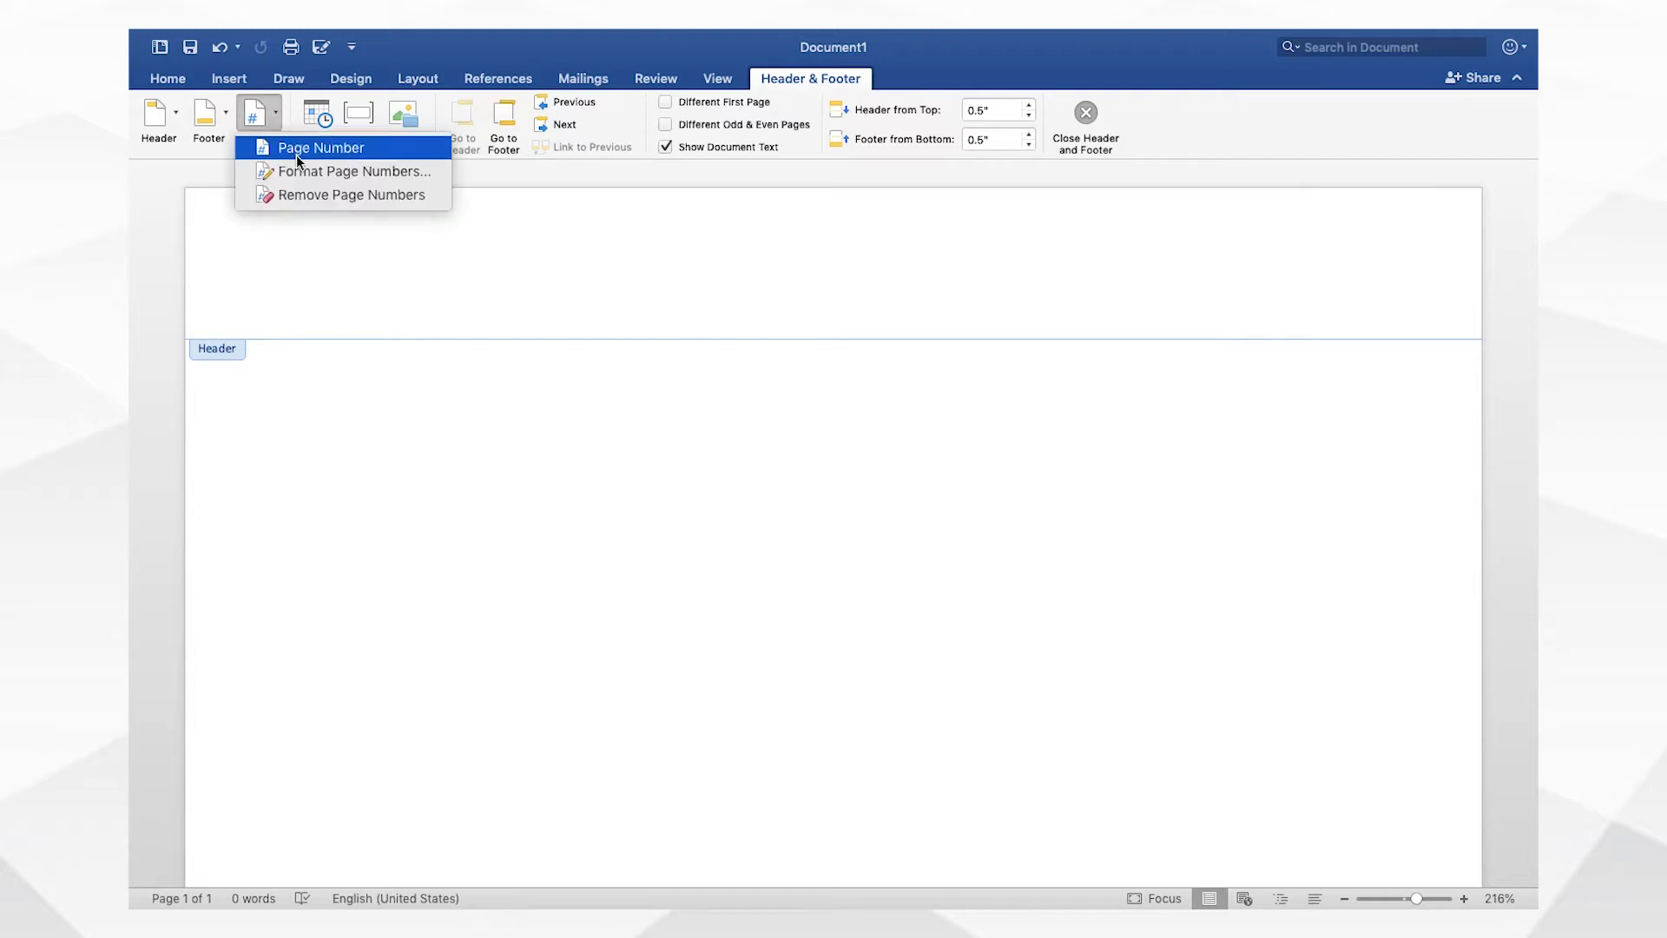
pyautogui.click(293, 152)
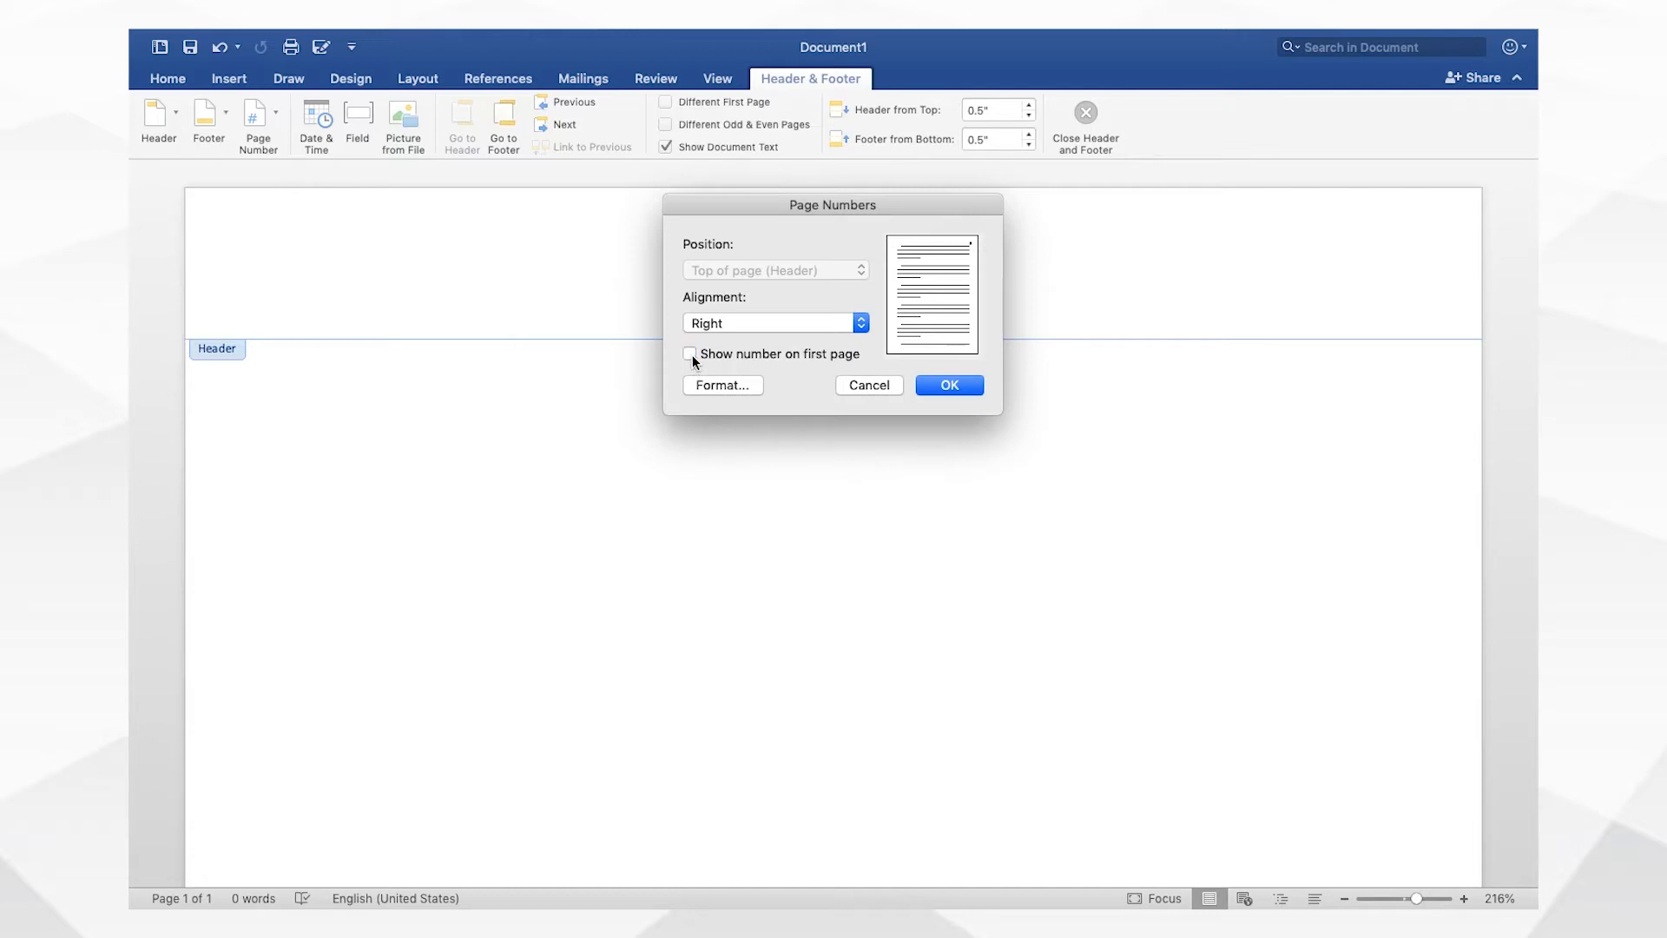
pyautogui.click(949, 386)
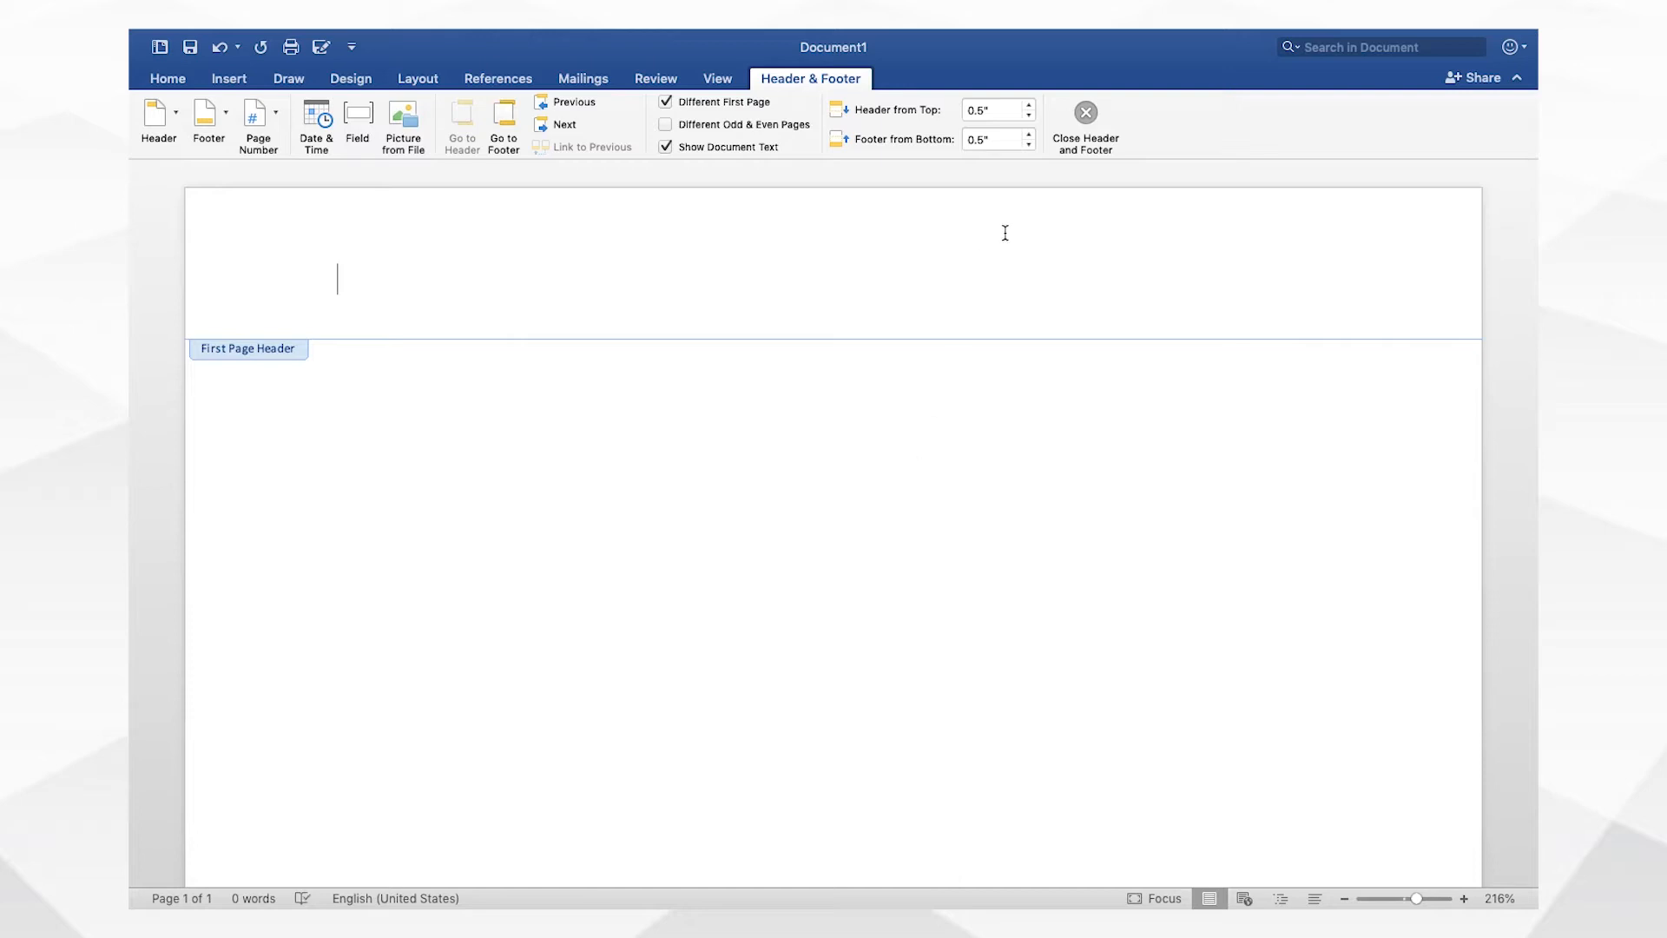
pyautogui.click(1084, 115)
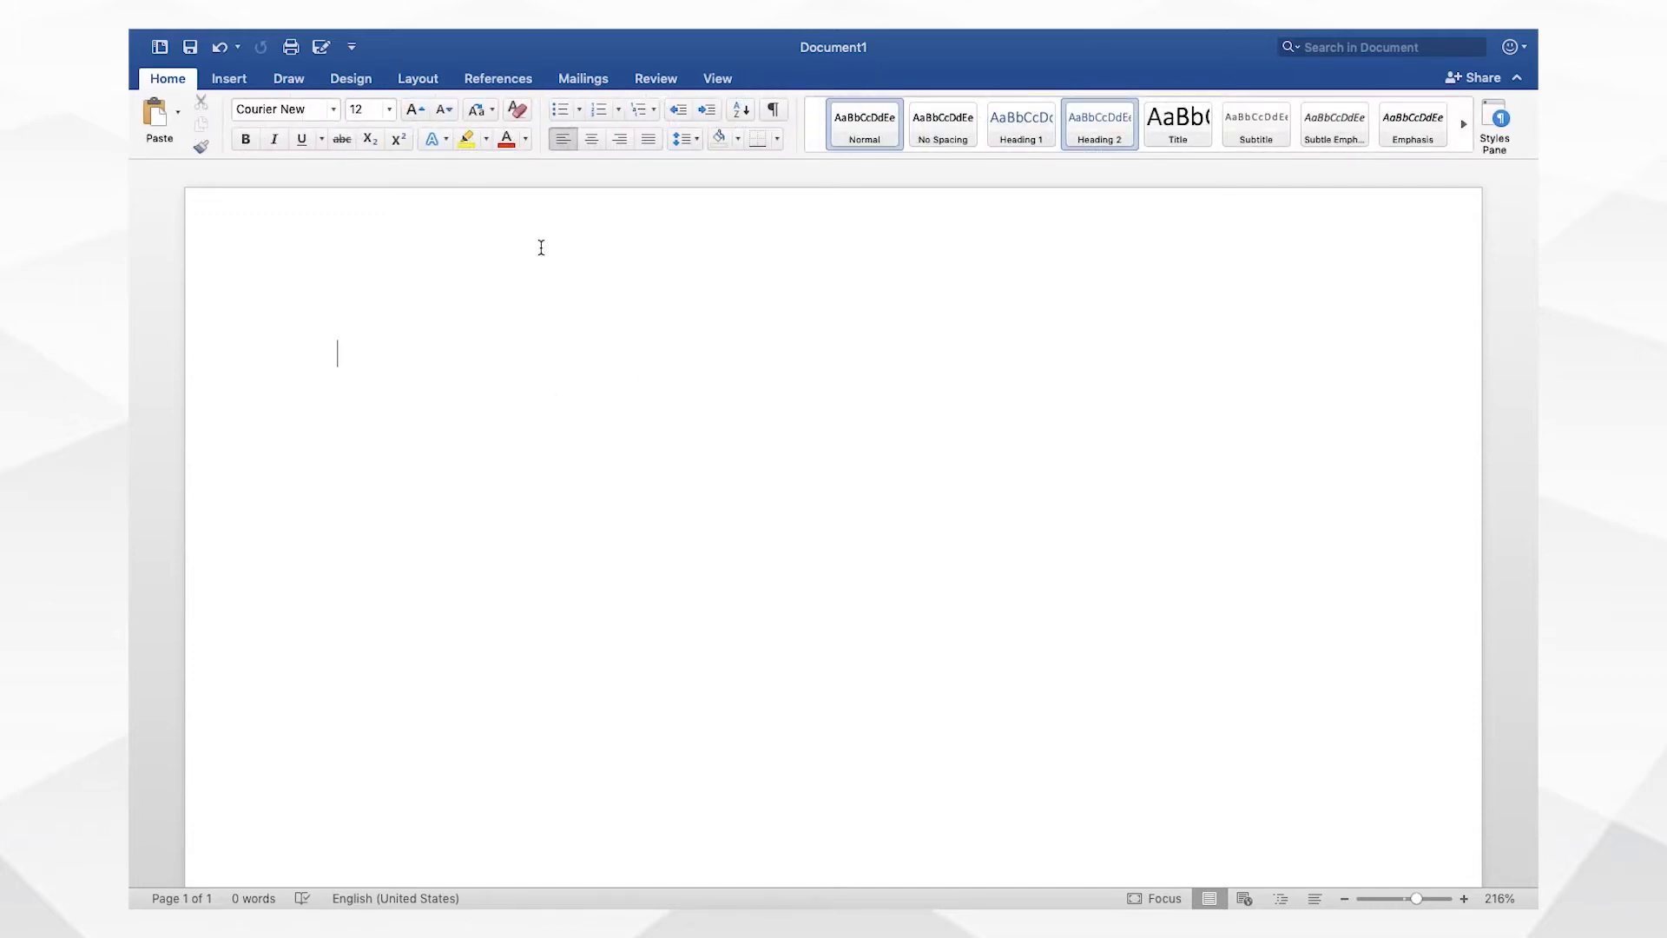
# - Enter centred title page lines partway down the page: "TITLE", "Written by" and the author's full name
pyautogui.click(596, 148)
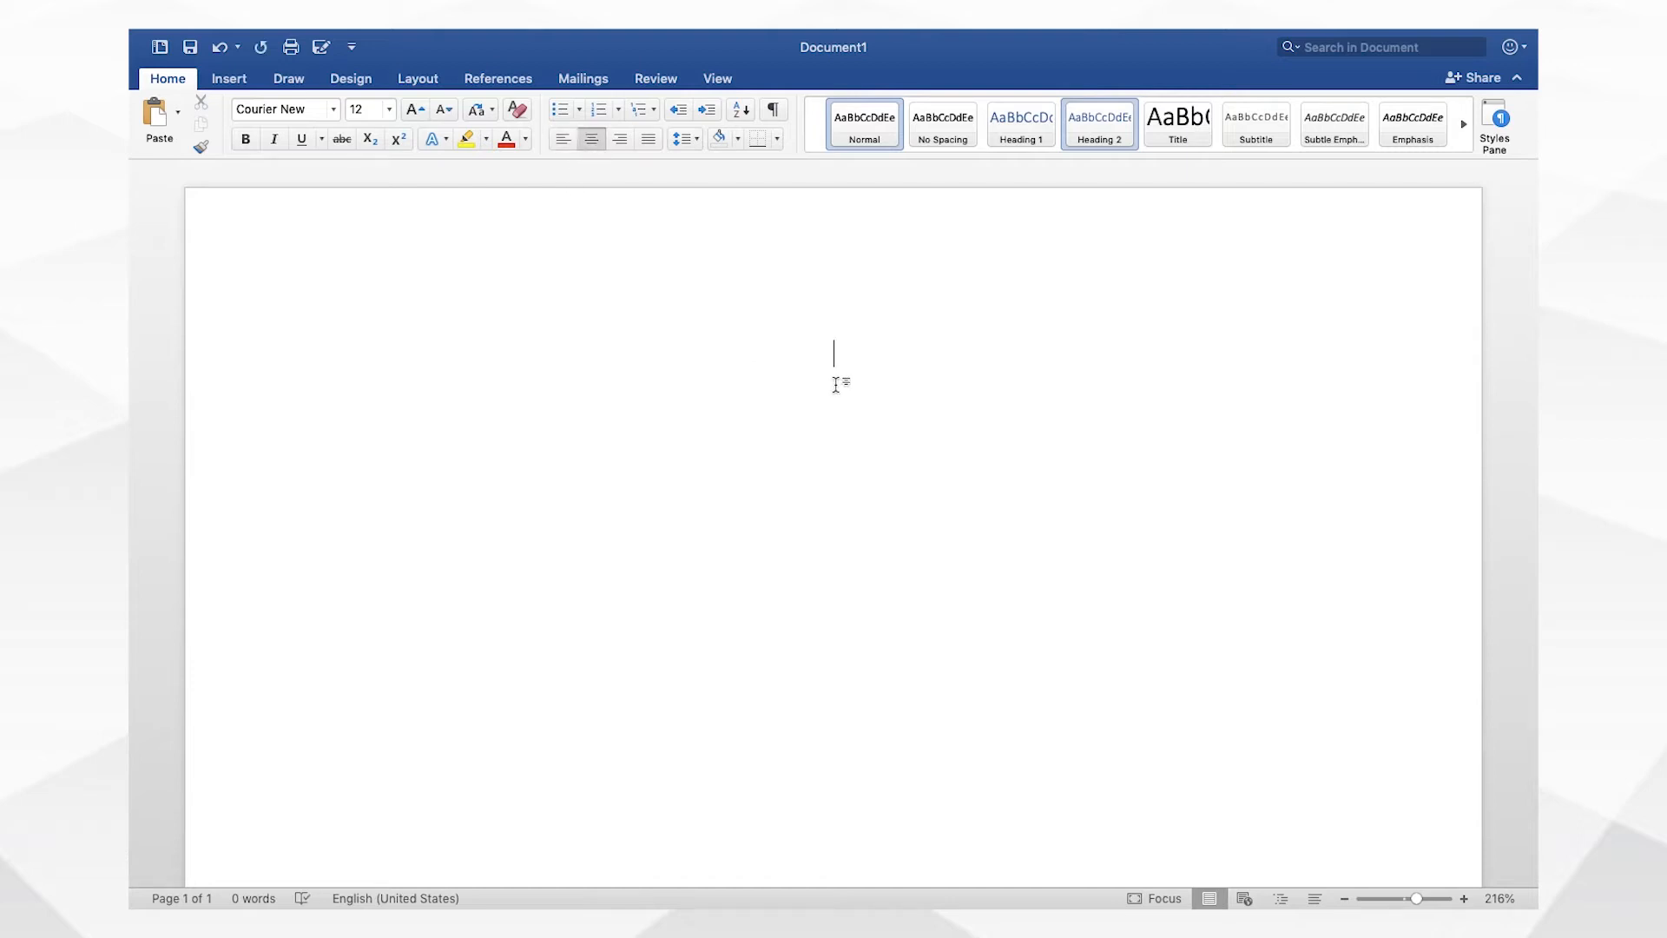
pyautogui.scroll(-10, 835, 385)
pyautogui.scroll(-1, 835, 384)
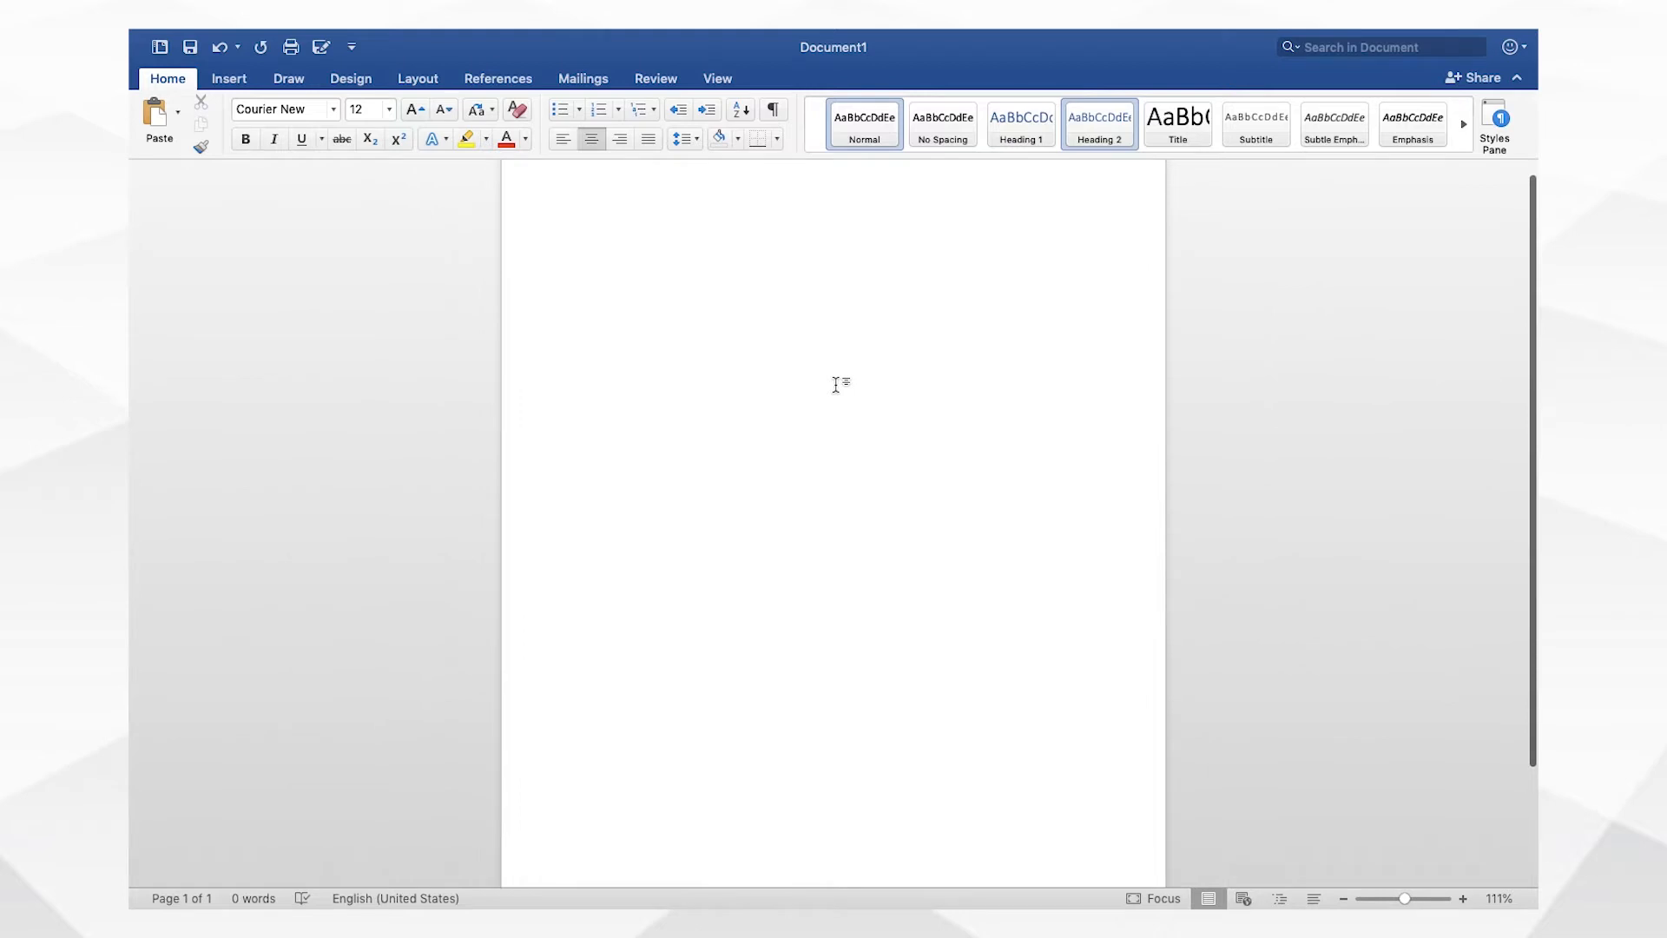
pyautogui.scroll(-2, 835, 451)
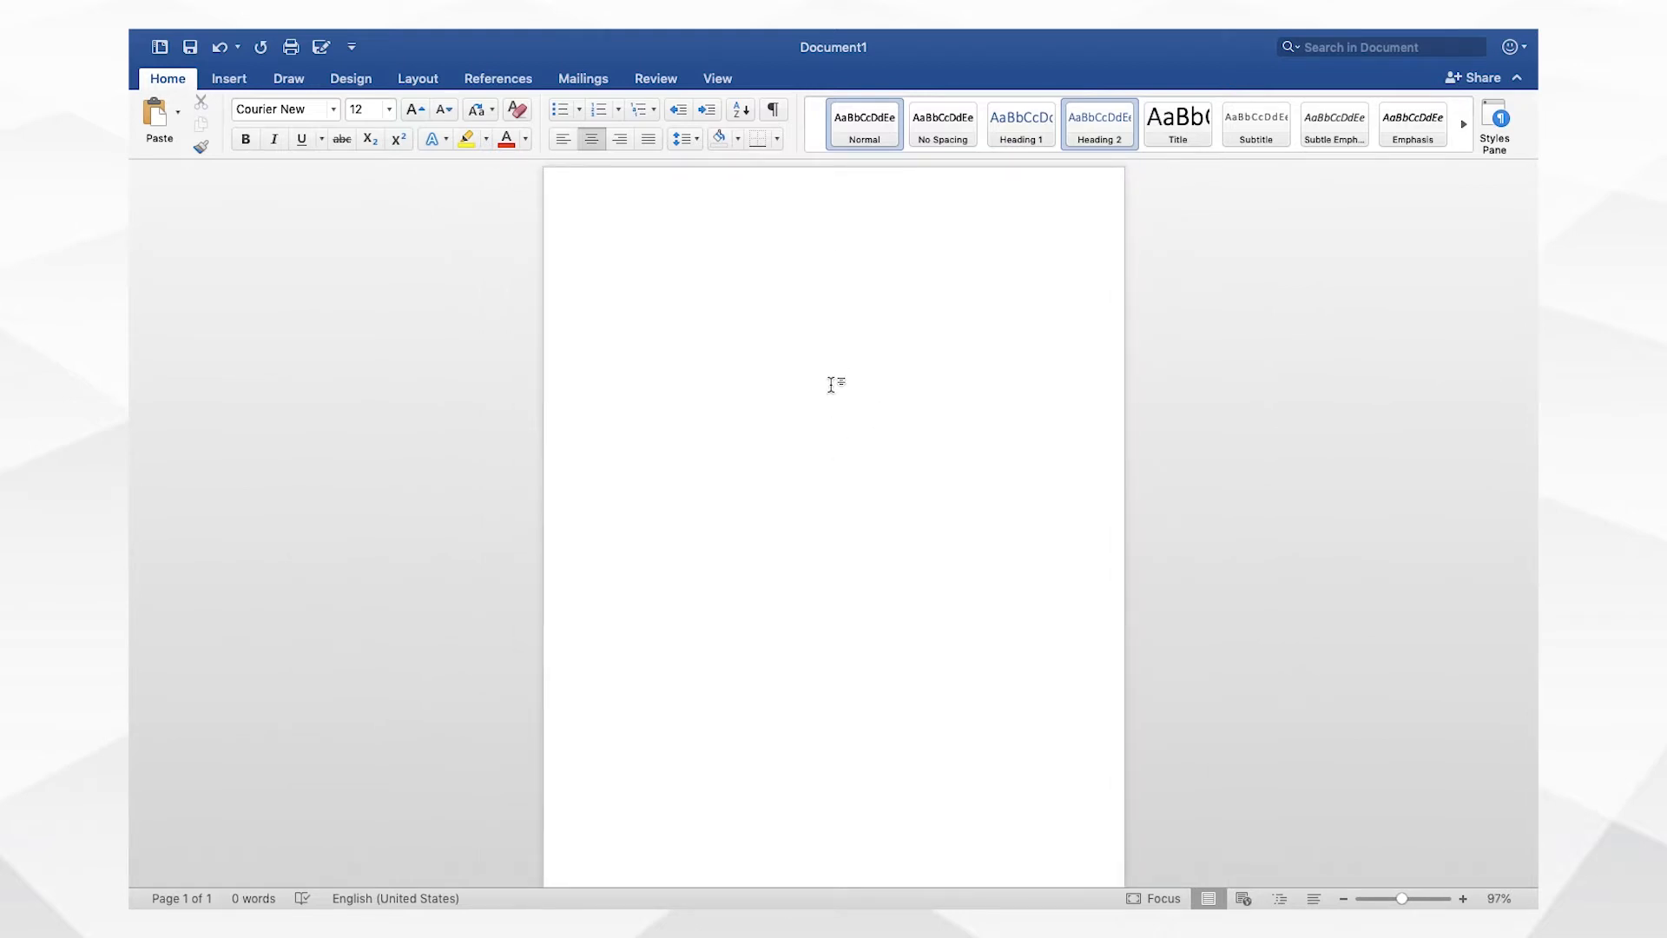
pyautogui.scroll(-2, 830, 384)
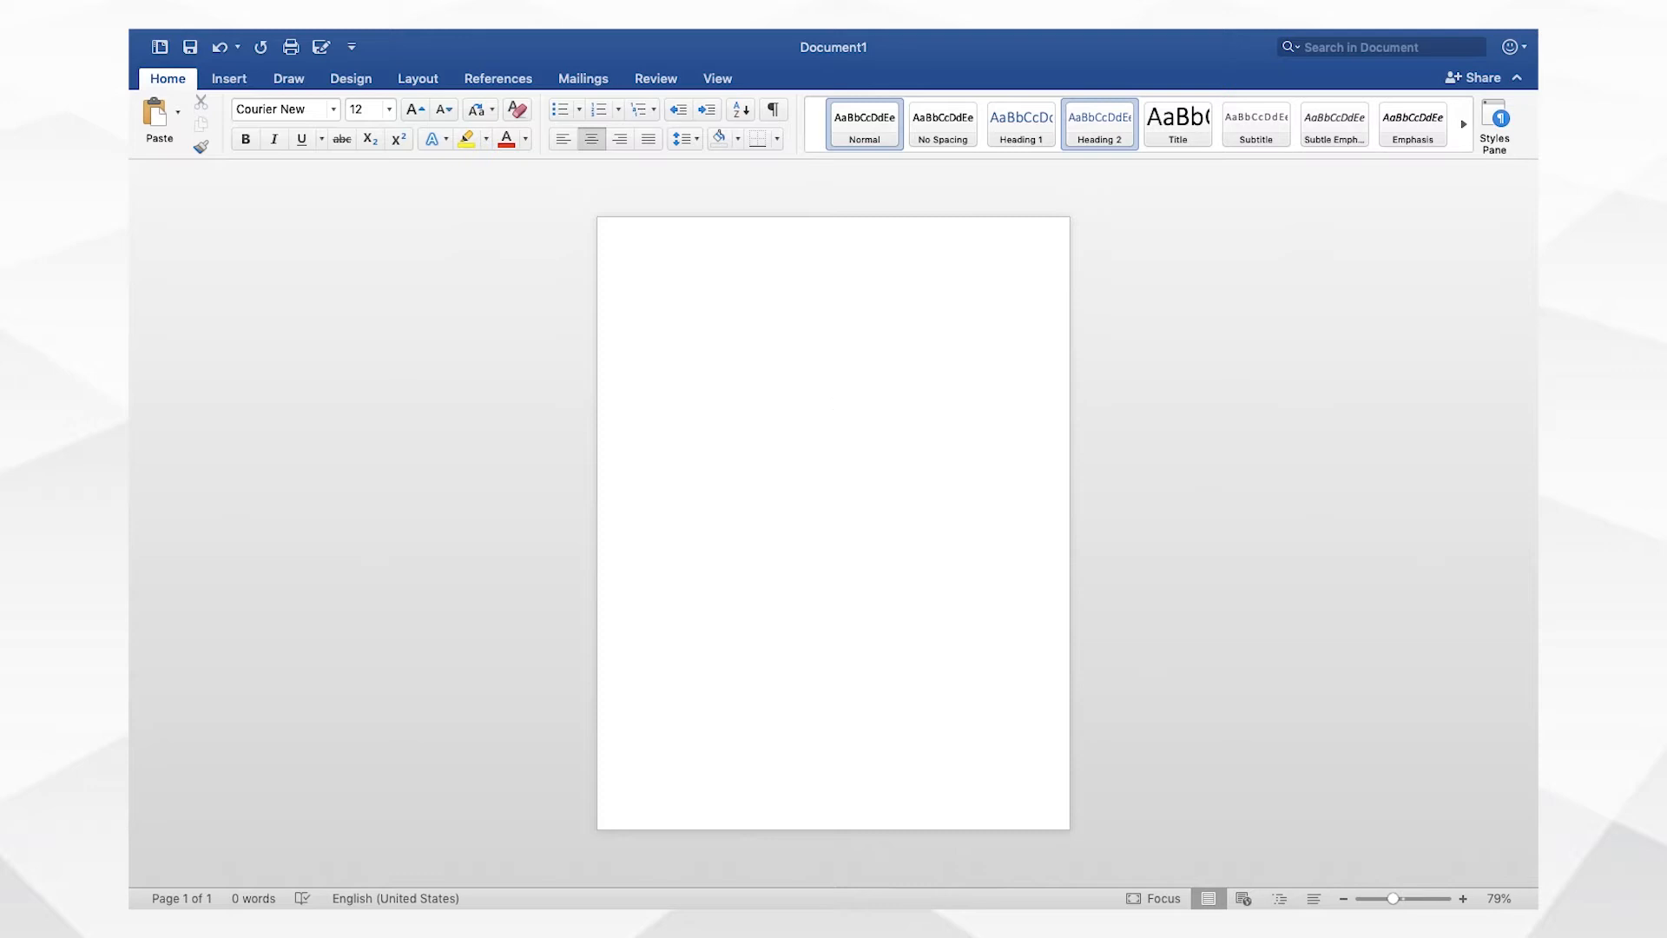
pyautogui.write('TITLE ')
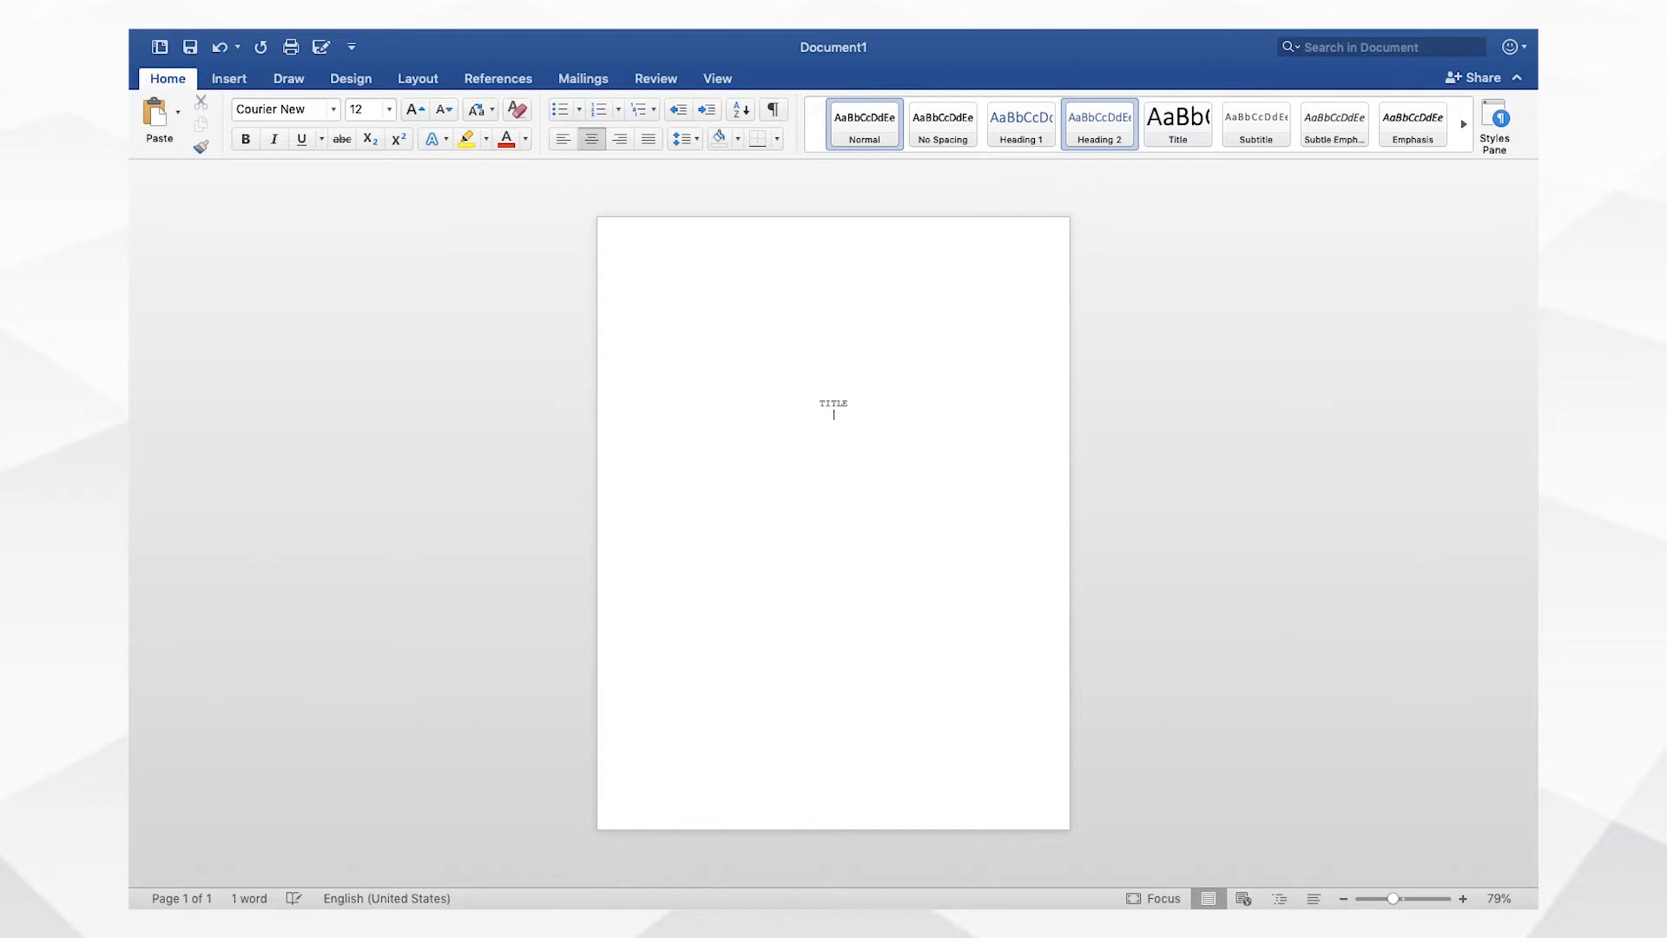
pyautogui.write('Written by')
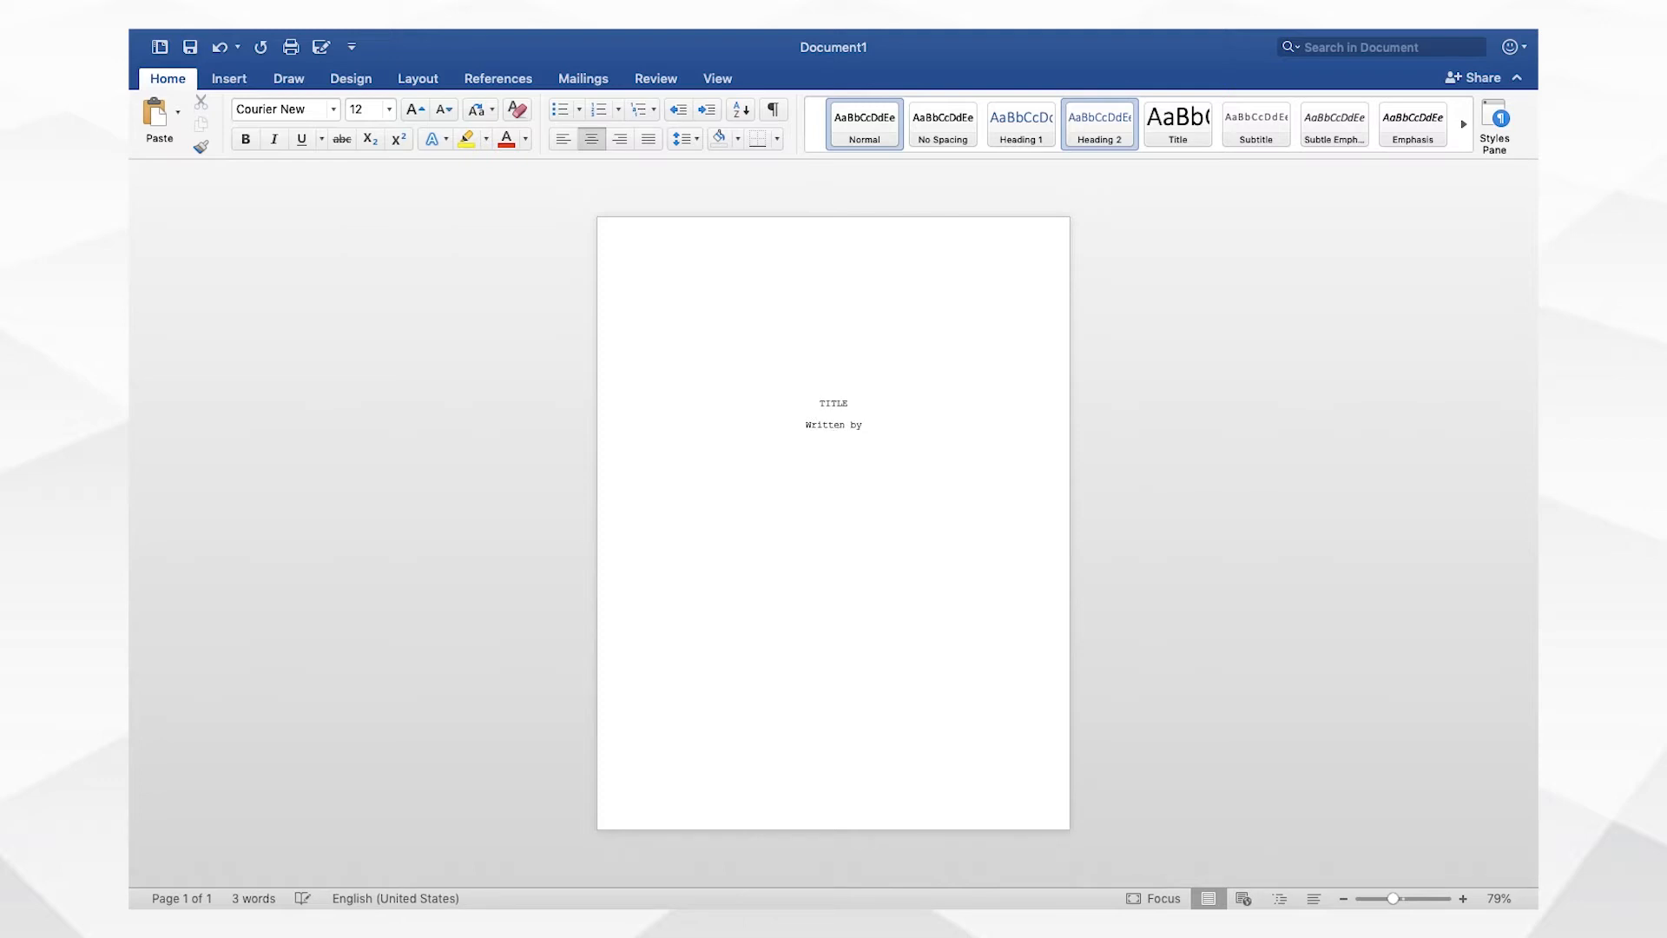
pyautogui.press('Return')
pyautogui.write('Monica Louise Bryant')
# - Make the word "TITLE" on the title page bold and underlined
pyautogui.doubleClick(831, 402)
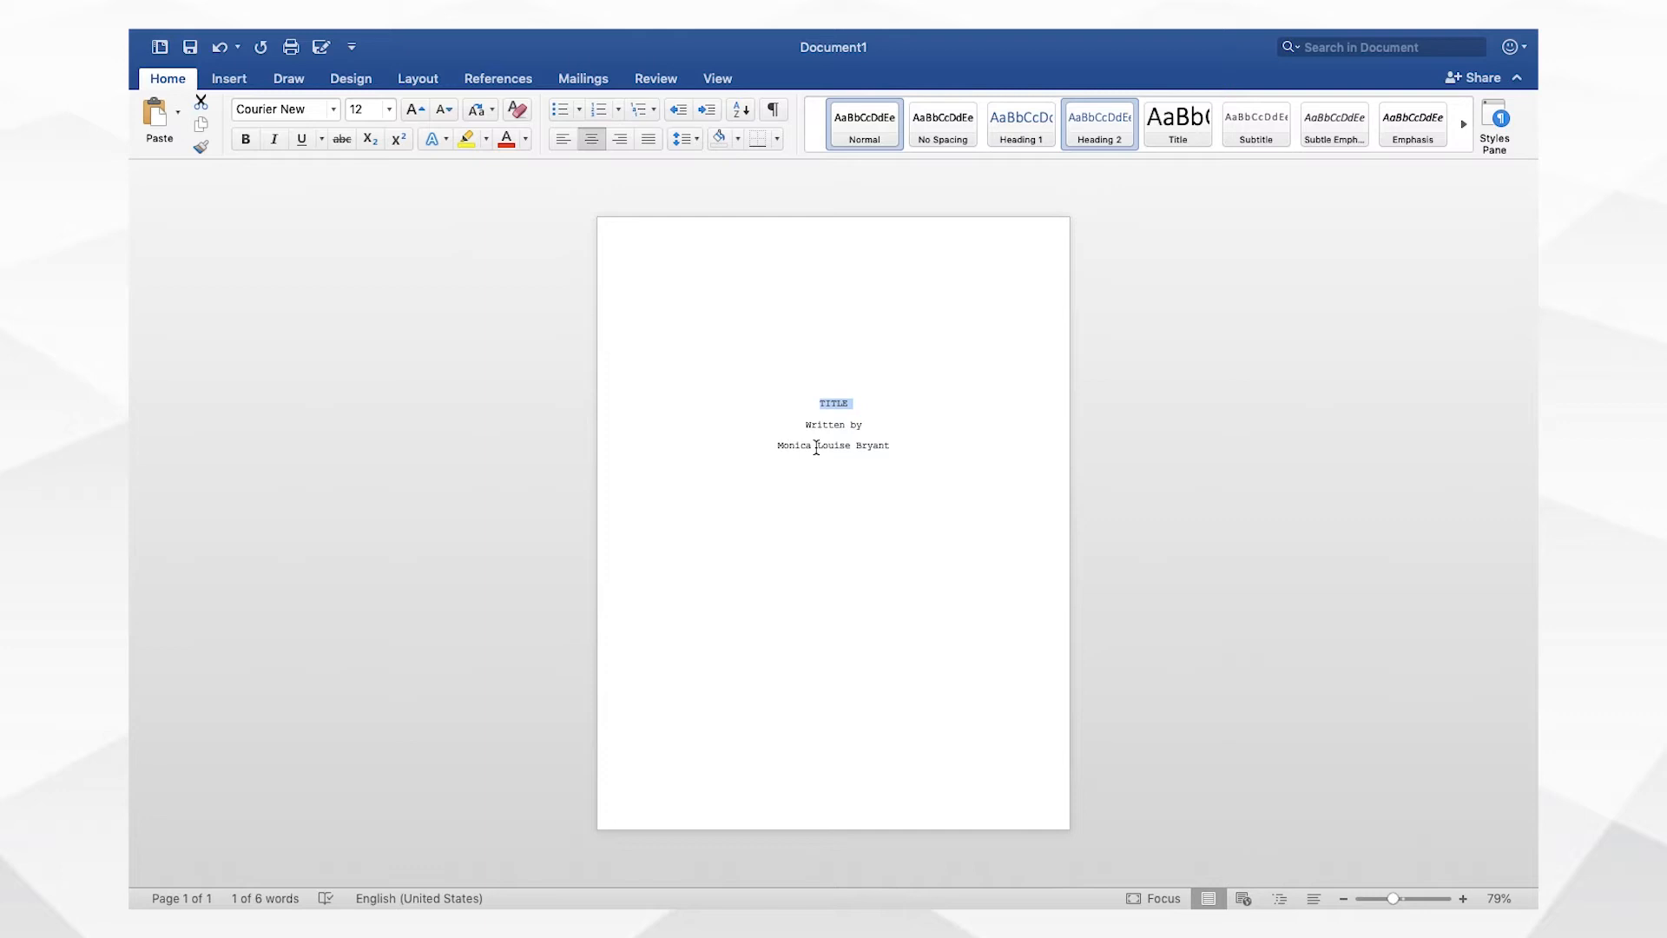
pyautogui.press('super+b')
pyautogui.press('super+u')
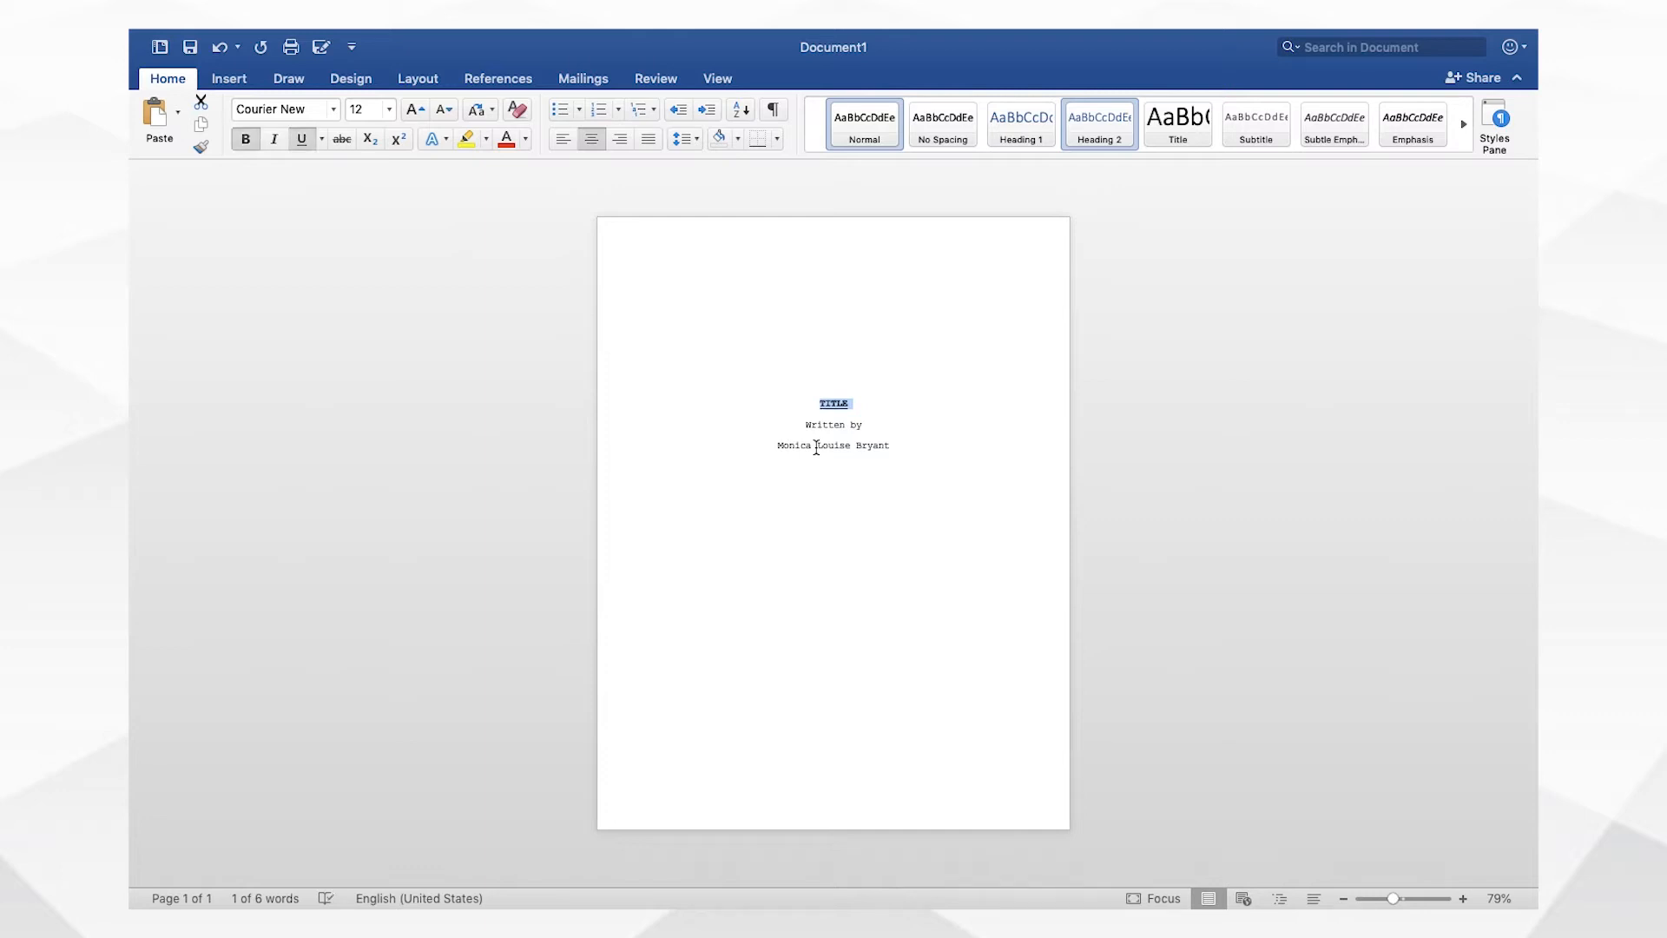
# - Add a right-aligned contact block near the foot of the title page with the lines NAME, ADDRESS, PHONE and EMAIL
pyautogui.click(891, 446)
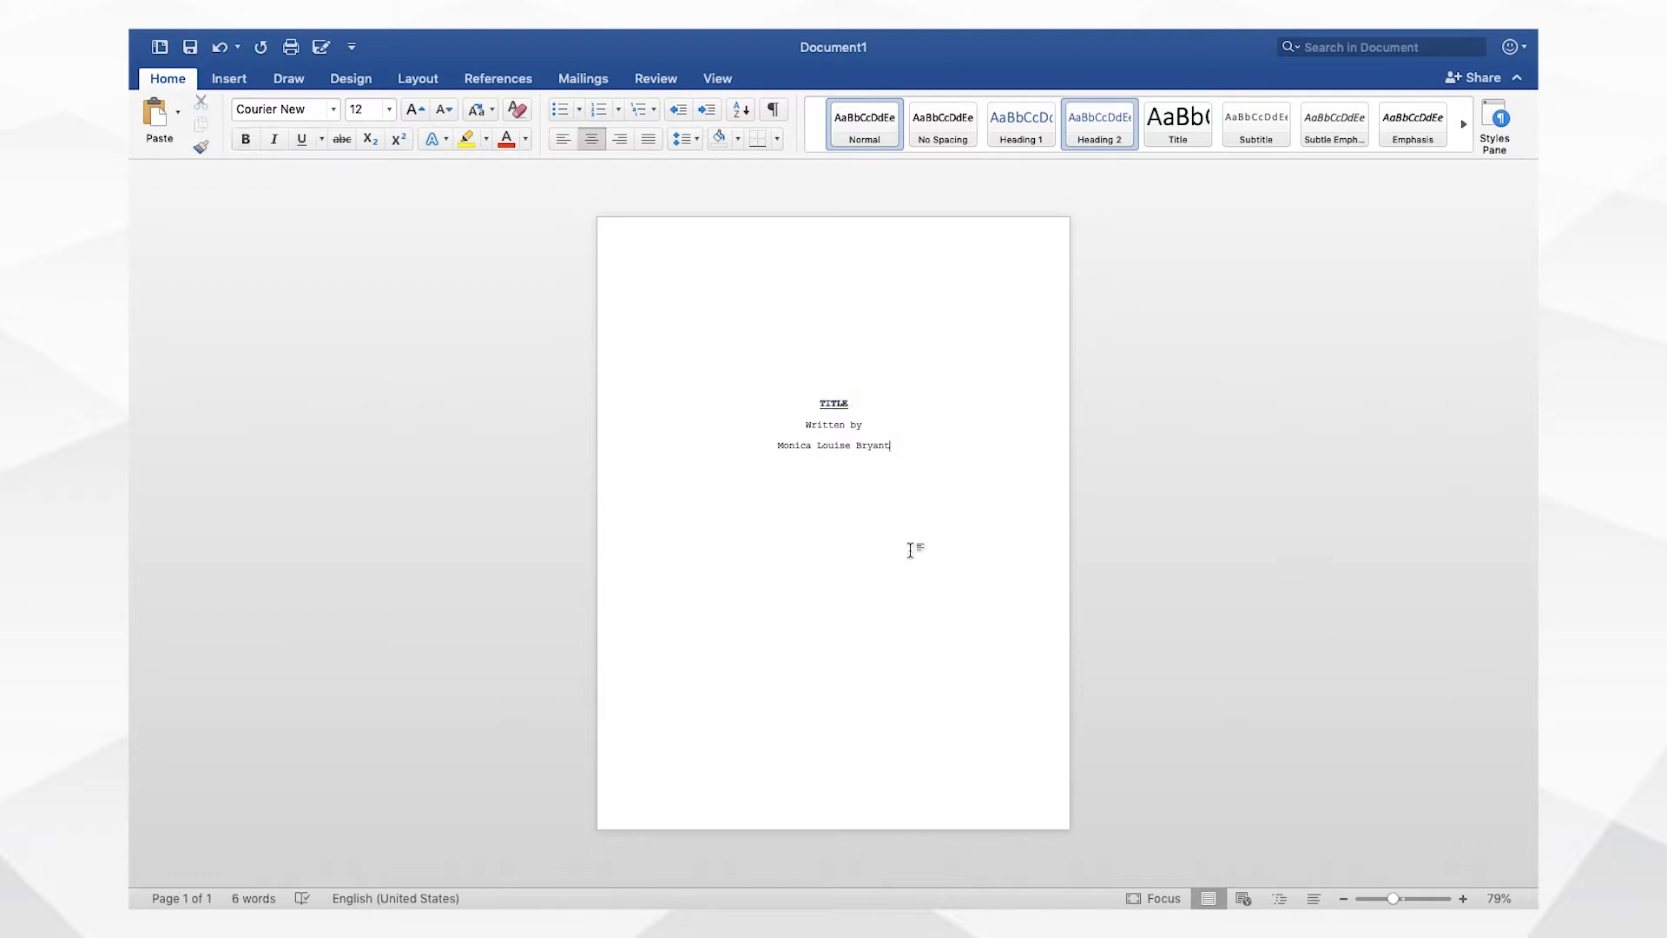
pyautogui.press('Return')
pyautogui.press('Return')
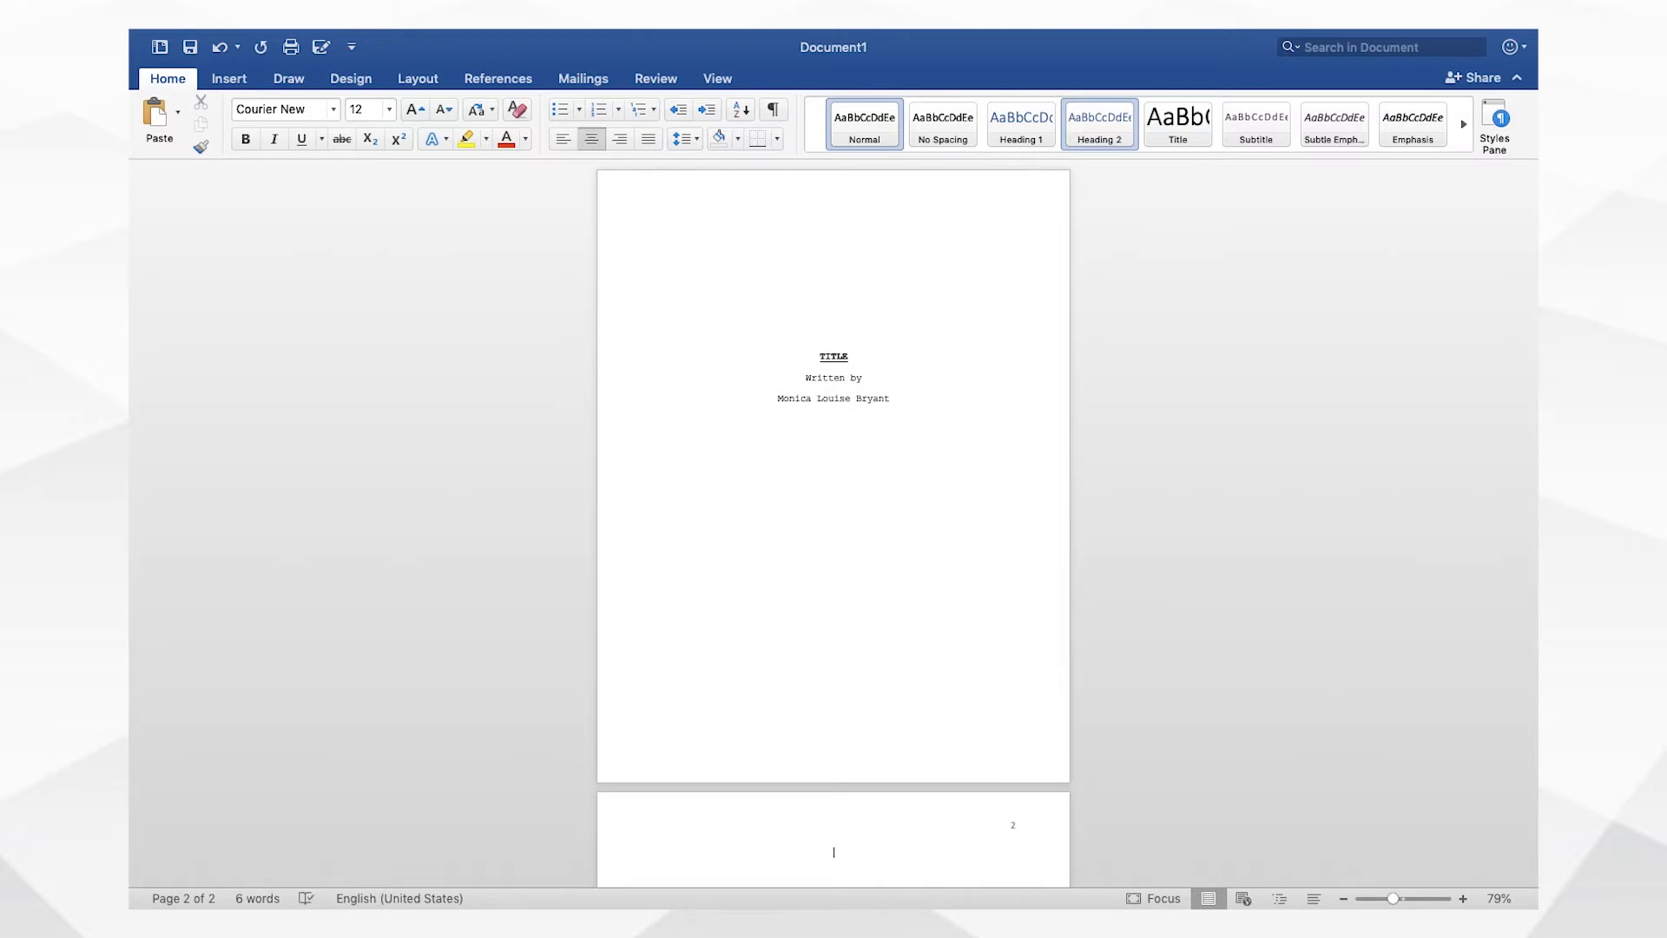
pyautogui.press('BackSpace')
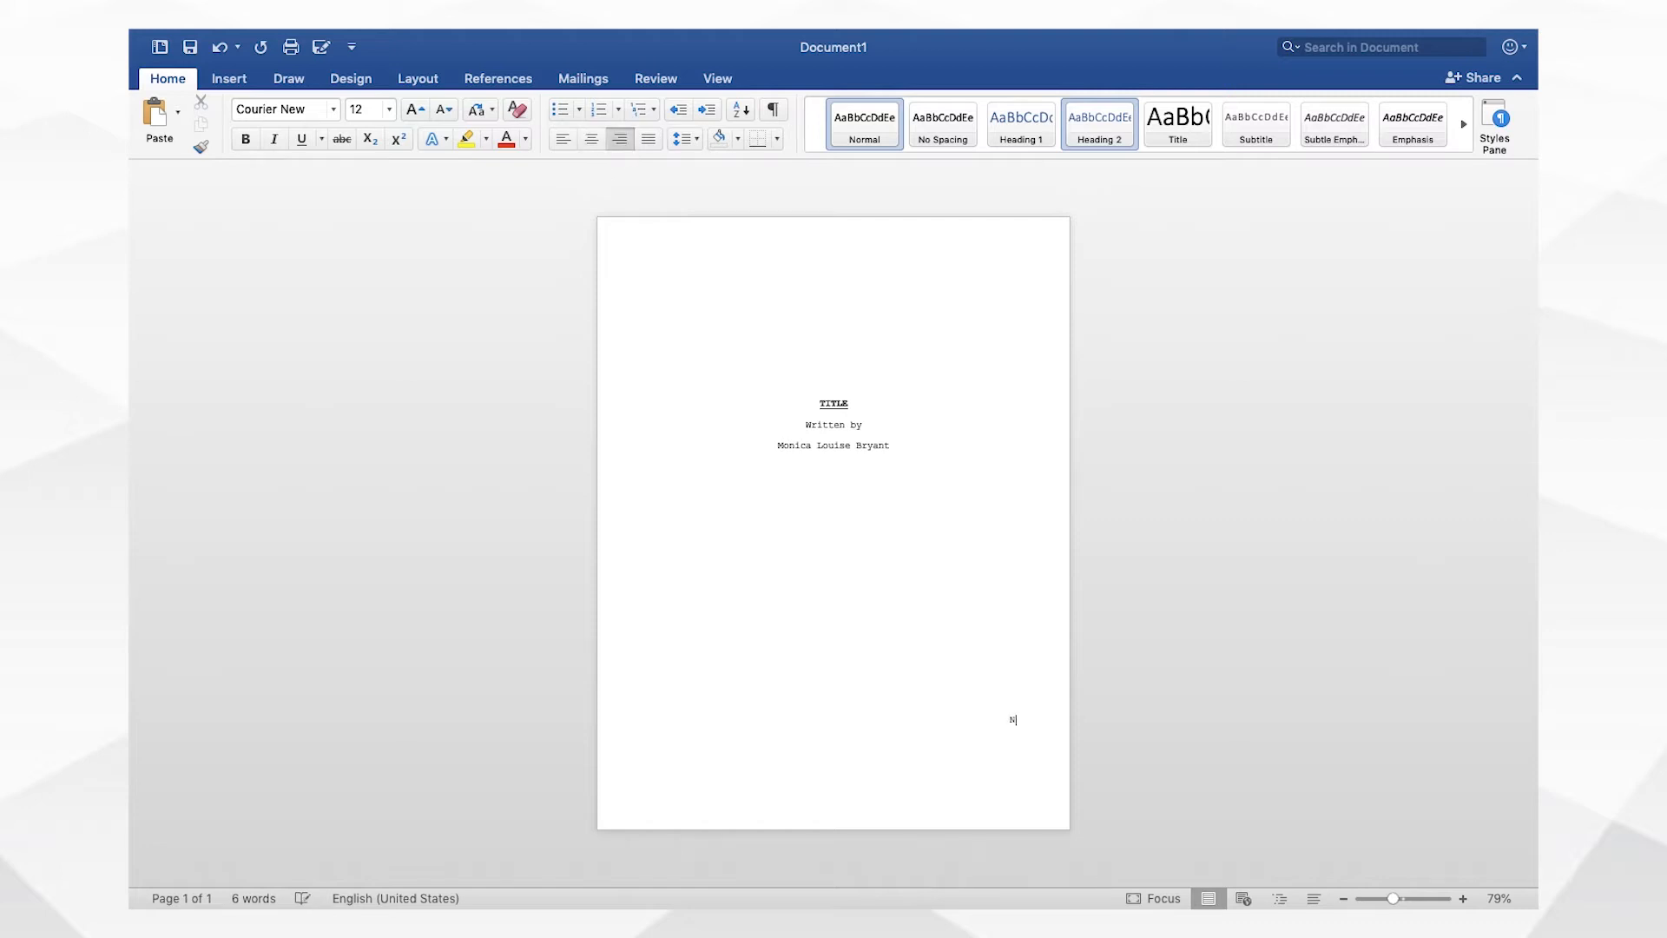
pyautogui.write('AM')
pyautogui.write('E')
pyautogui.write('ADDRESS ')
pyautogui.write('PHONE')
pyautogui.press('Return')
pyautogui.write('EMAIL')
pyautogui.press('Return')
# - Change the header page number on page 2 to Courier New Regular and return to the body text
pyautogui.scroll(-3, 811, 638)
pyautogui.scroll(-3, 811, 637)
pyautogui.scroll(10, 810, 636)
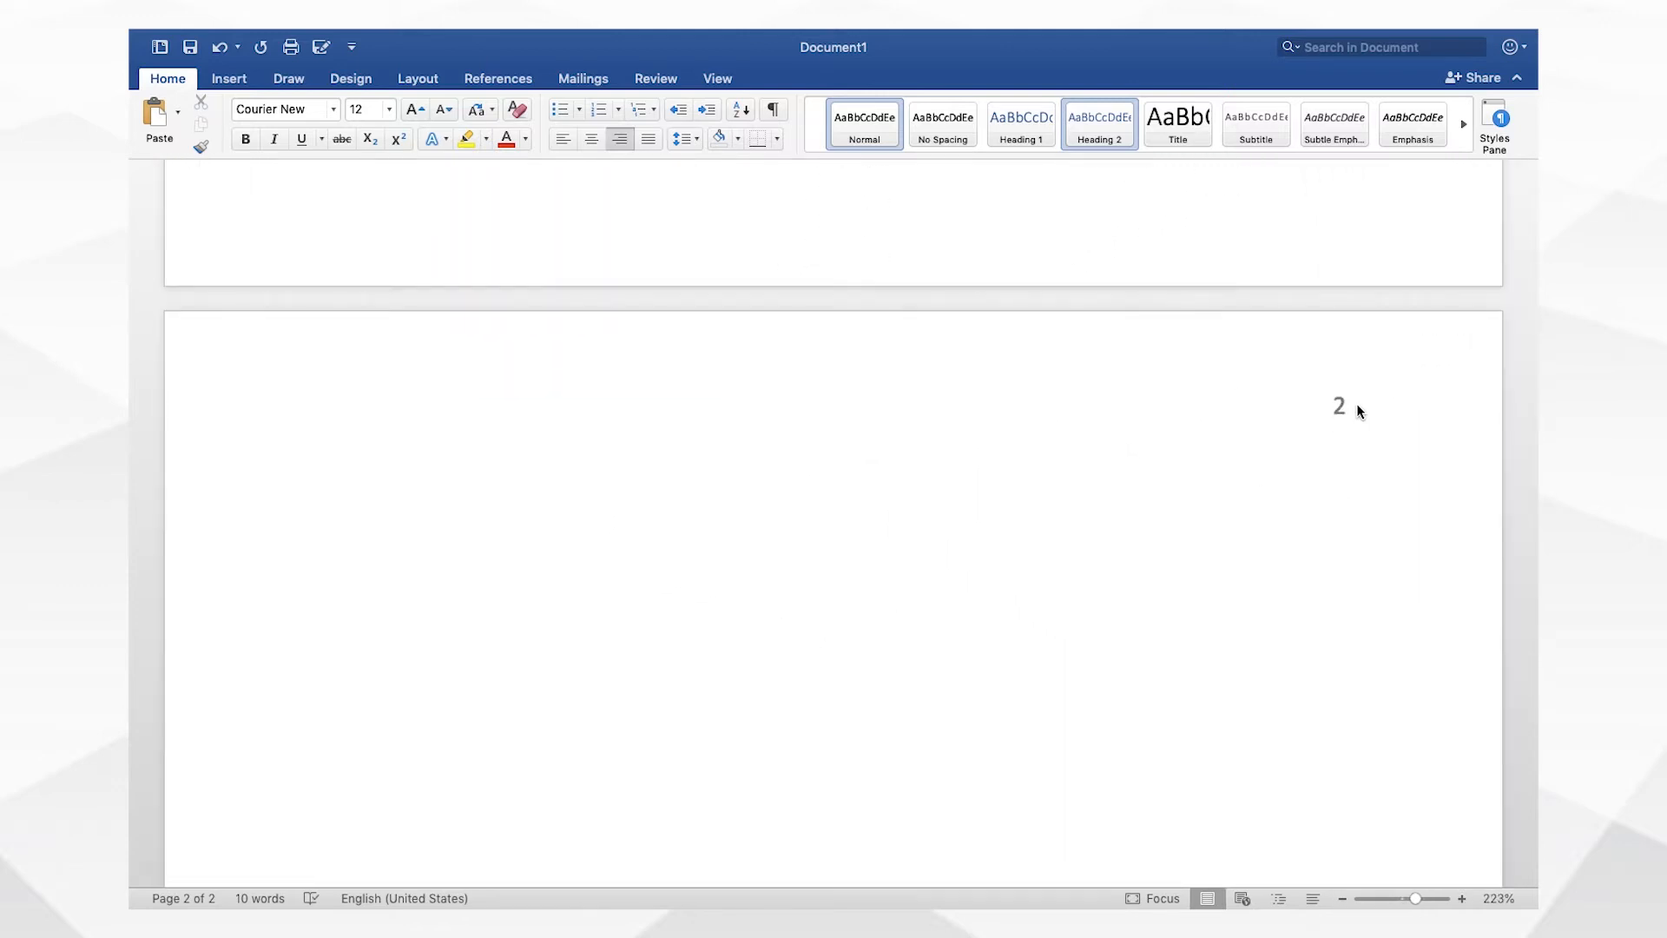
pyautogui.scroll(1, 1363, 437)
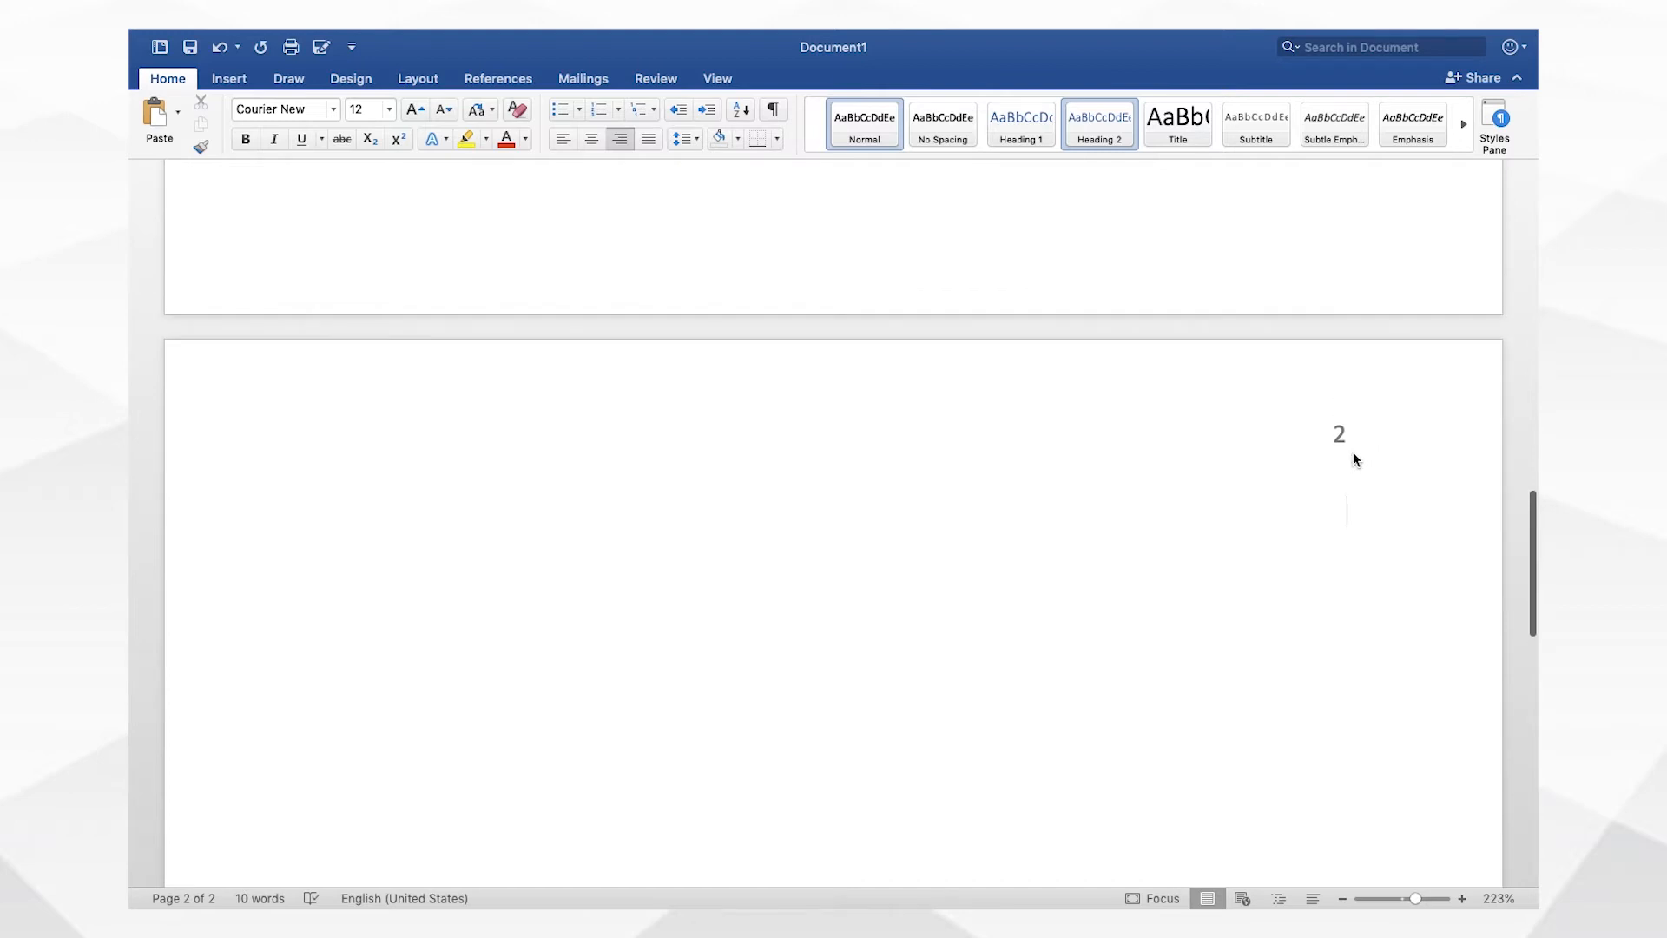
pyautogui.doubleClick(1348, 436)
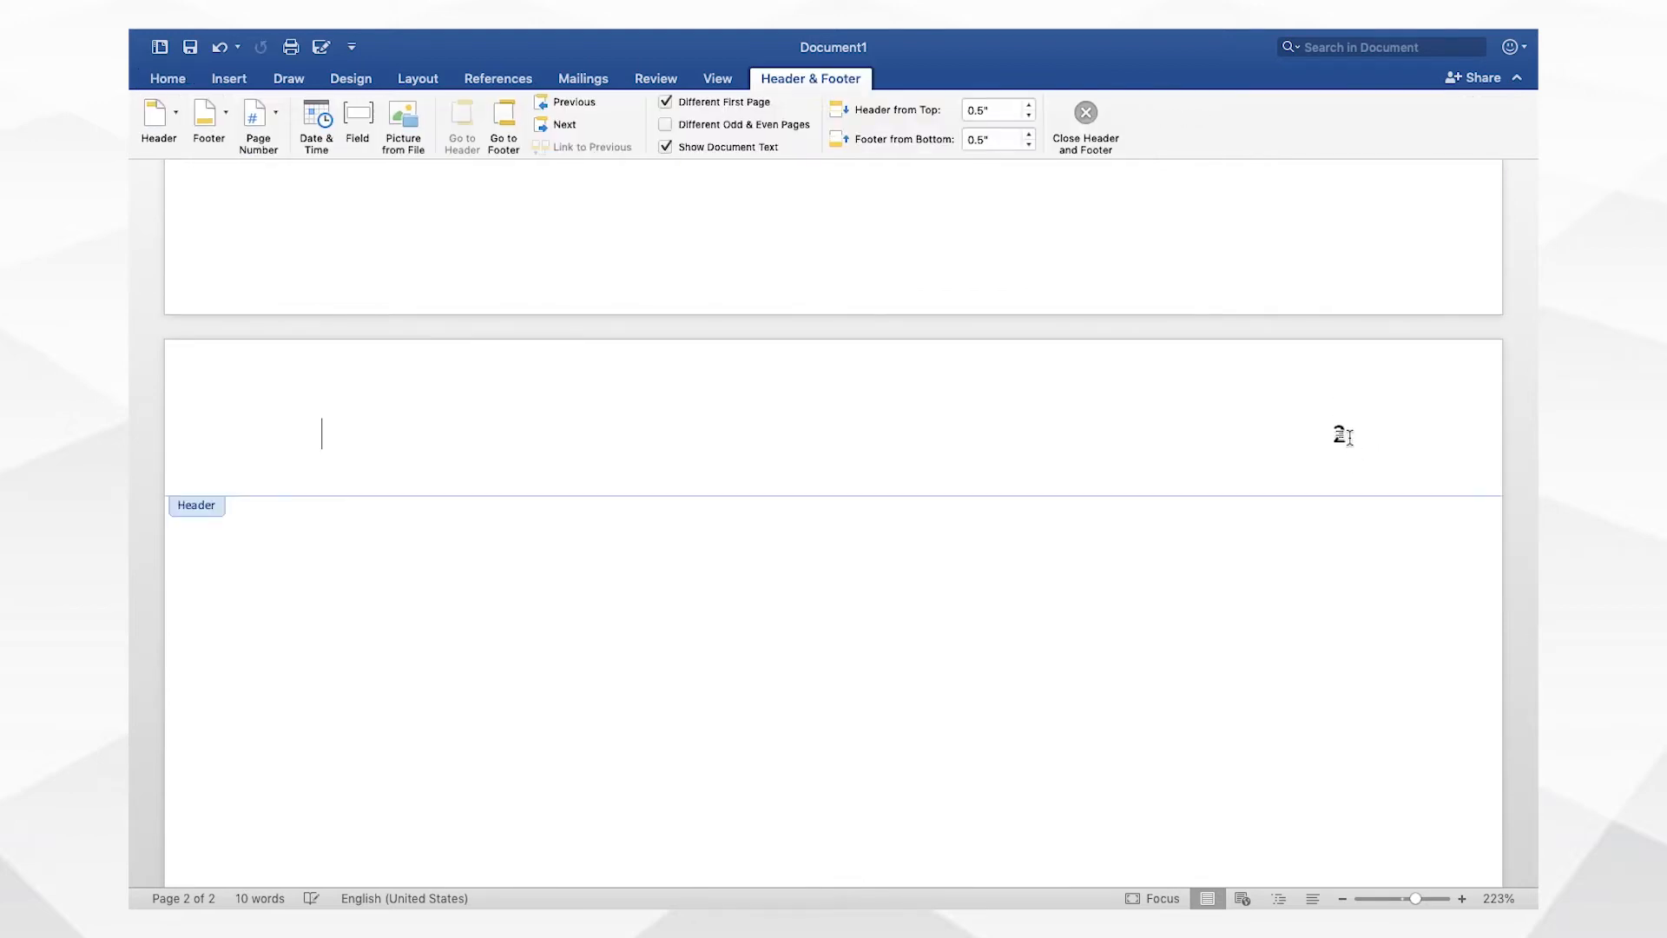
pyautogui.click(1327, 436)
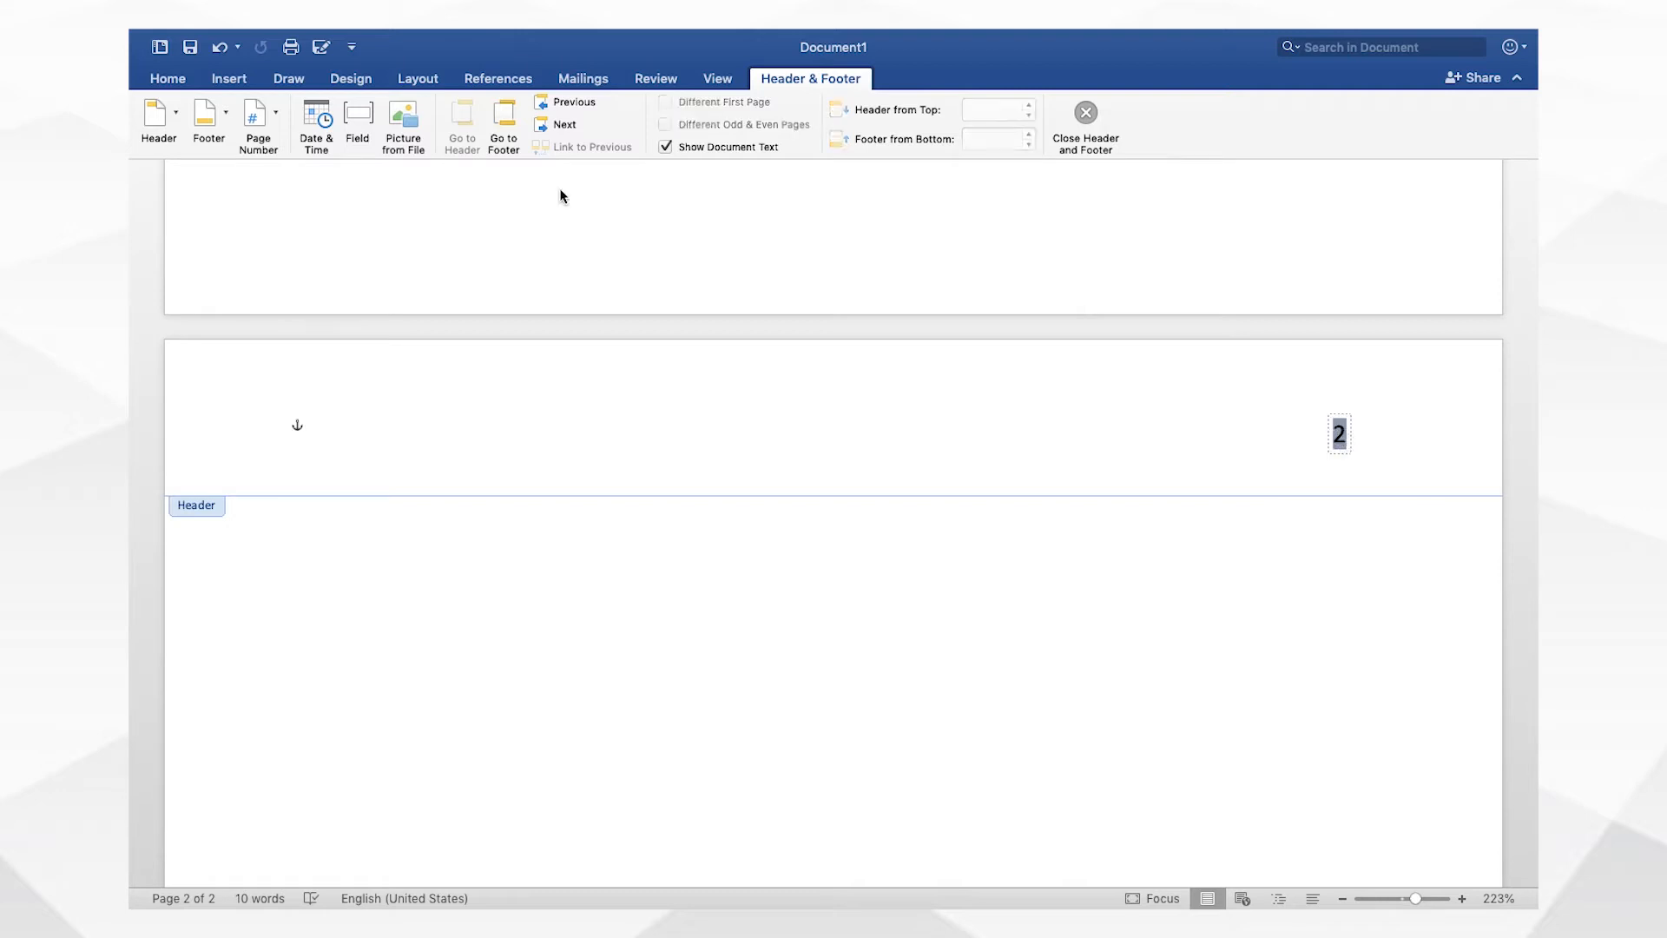
pyautogui.click(169, 79)
pyautogui.click(333, 109)
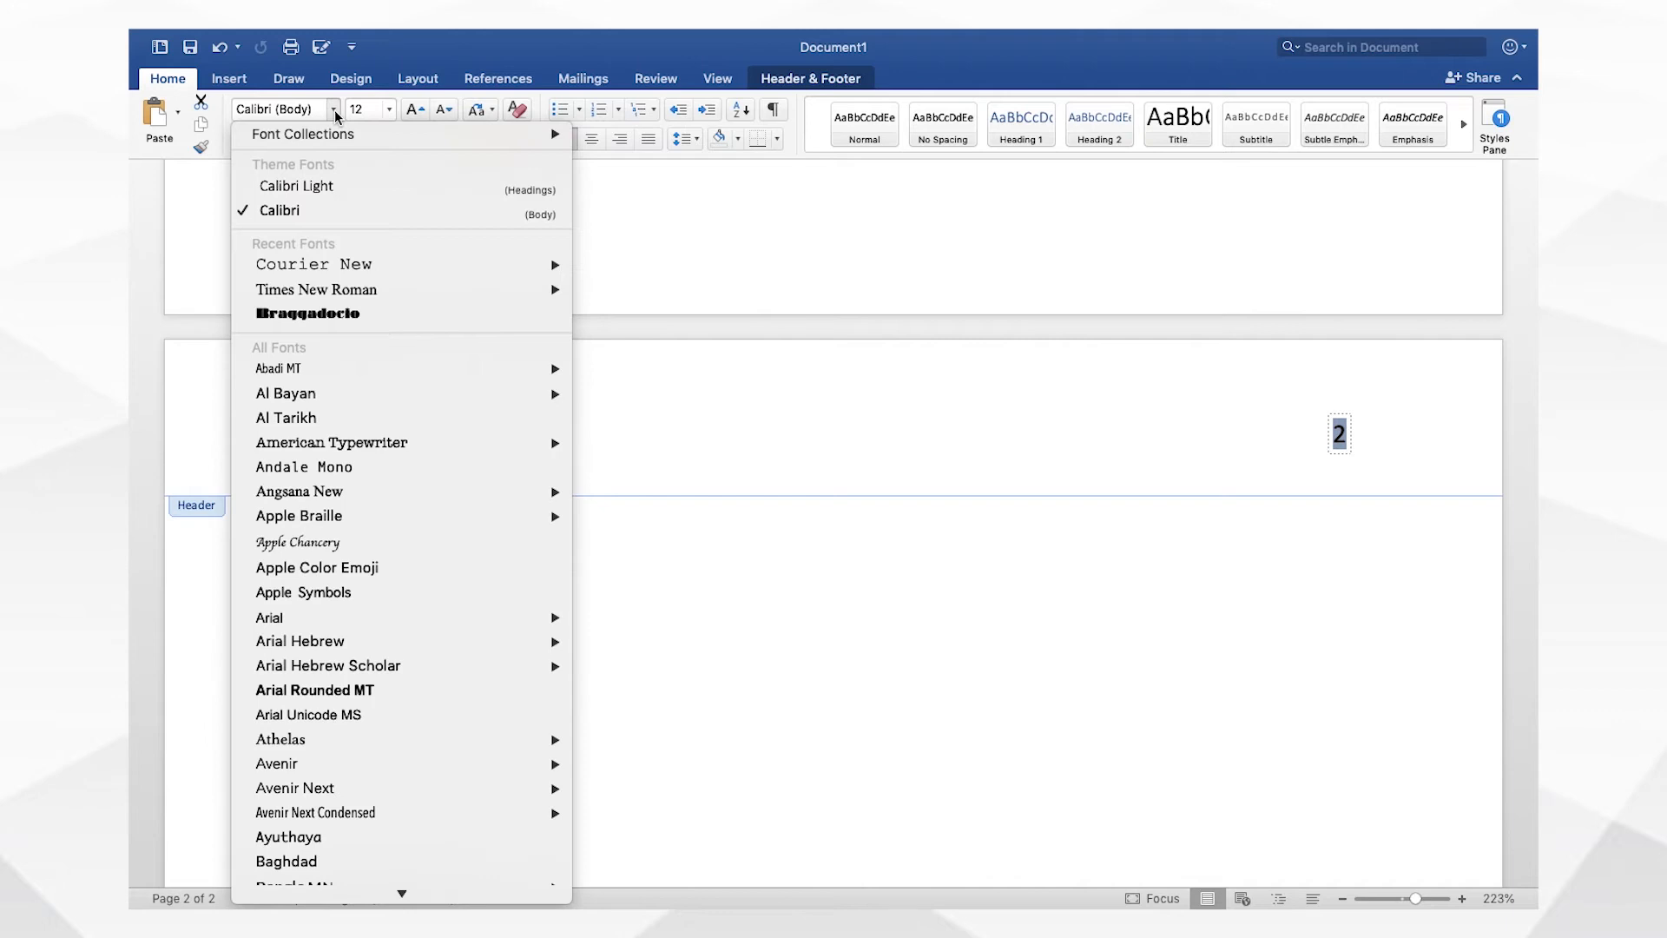
pyautogui.moveTo(332, 276)
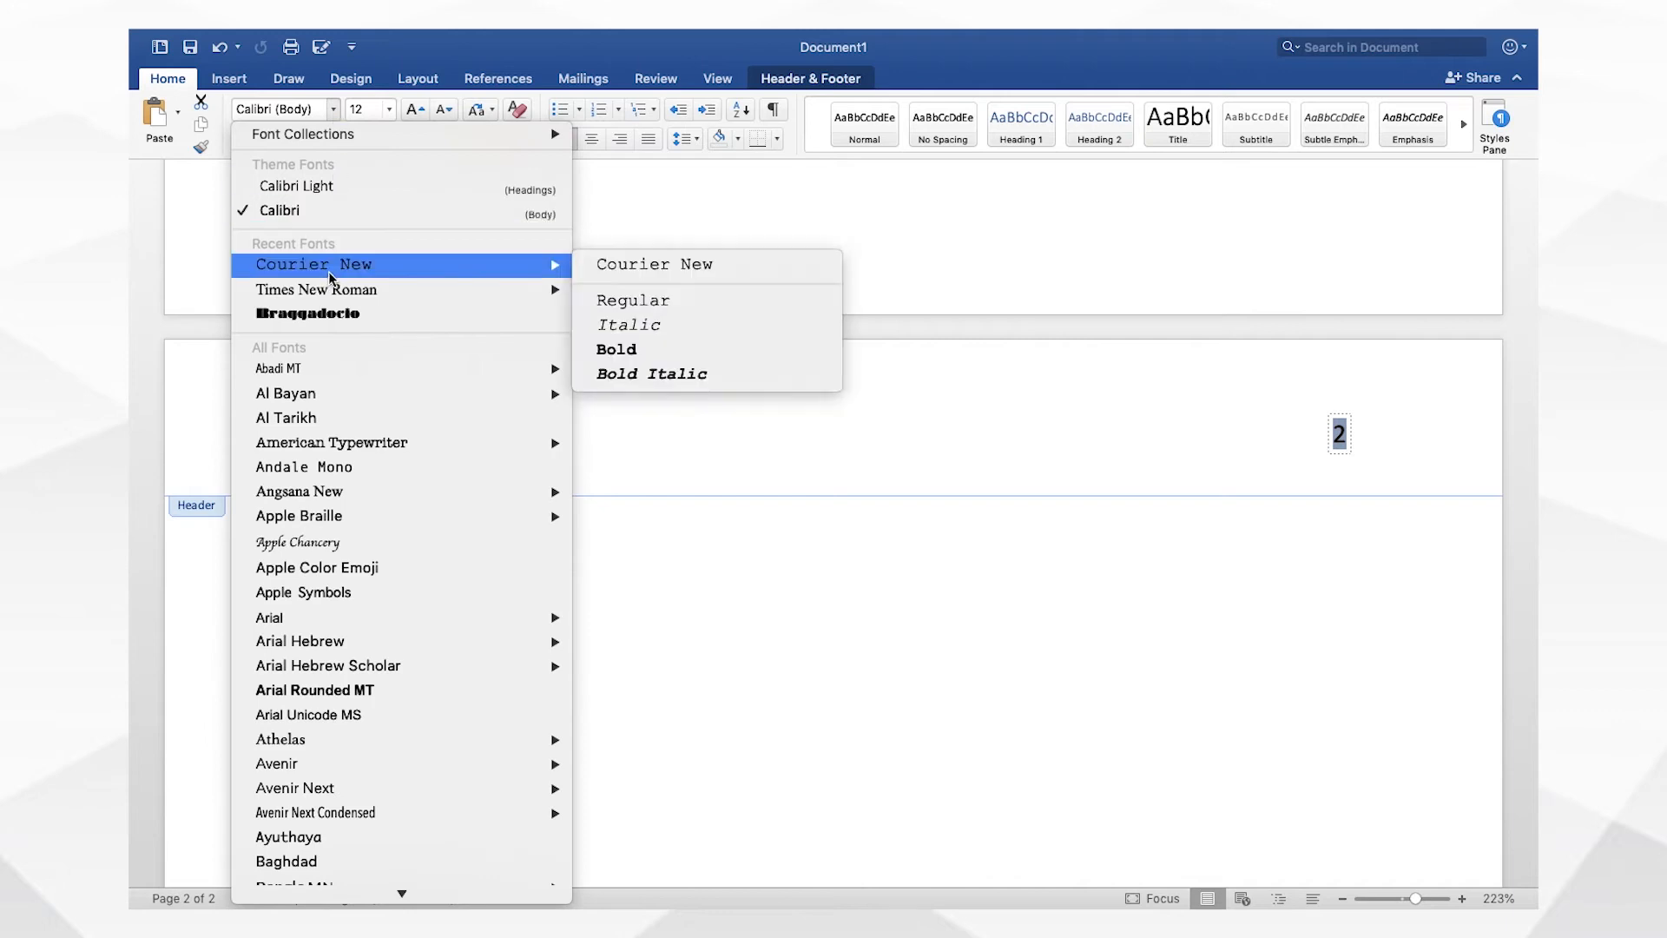
pyautogui.click(648, 300)
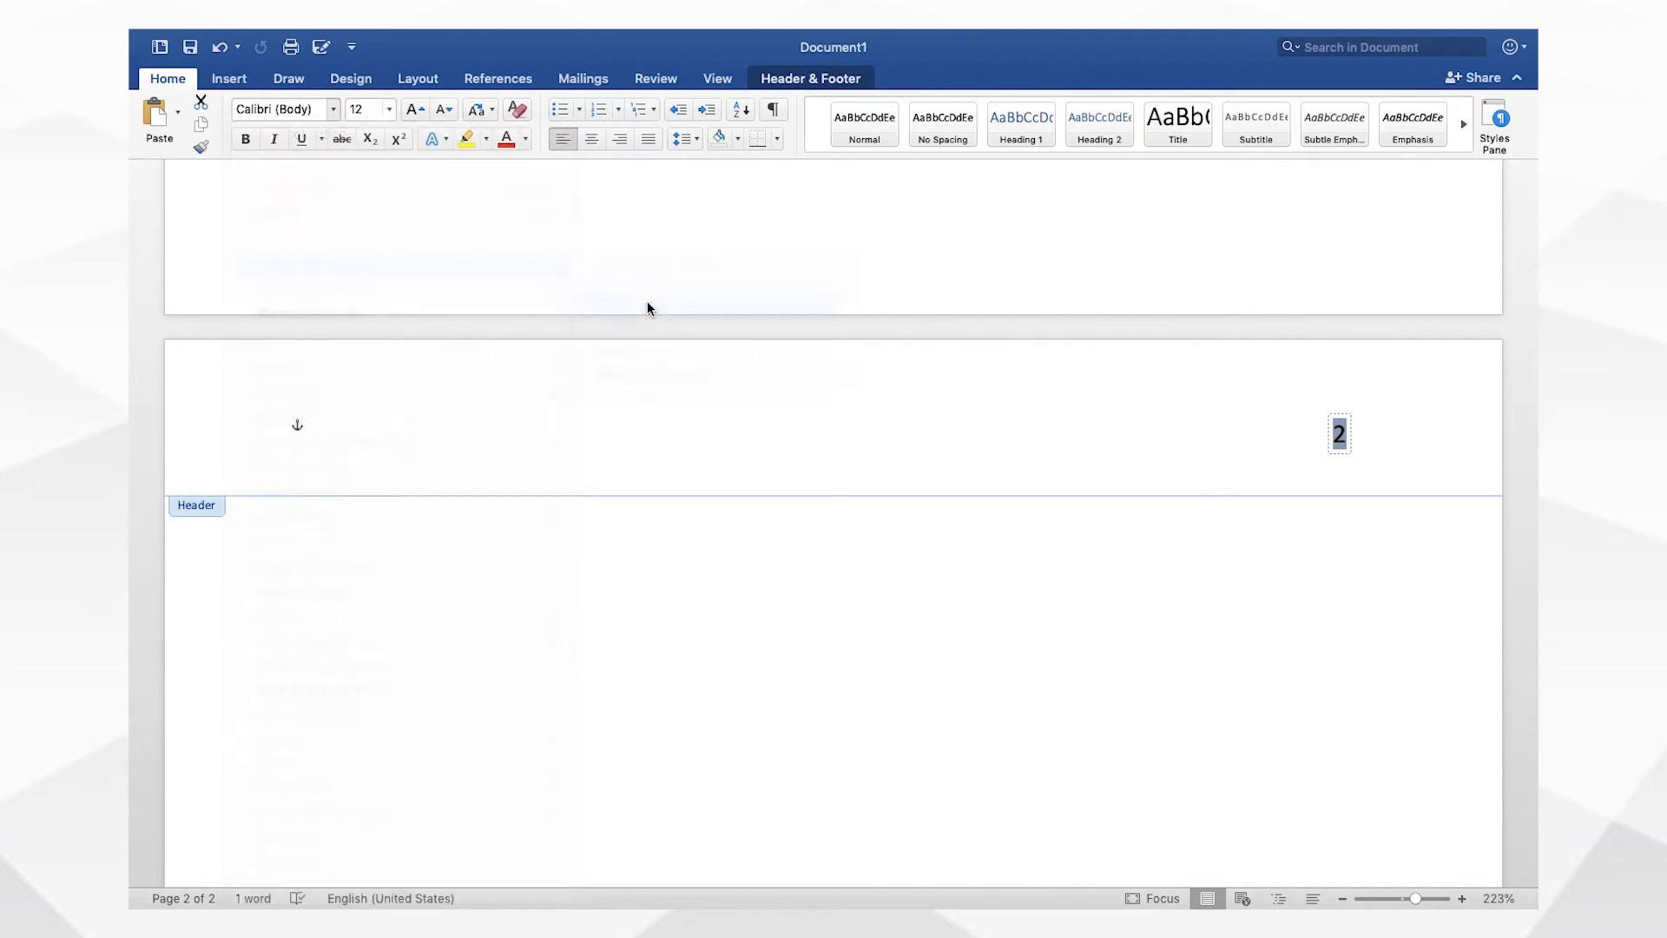
pyautogui.doubleClick(623, 576)
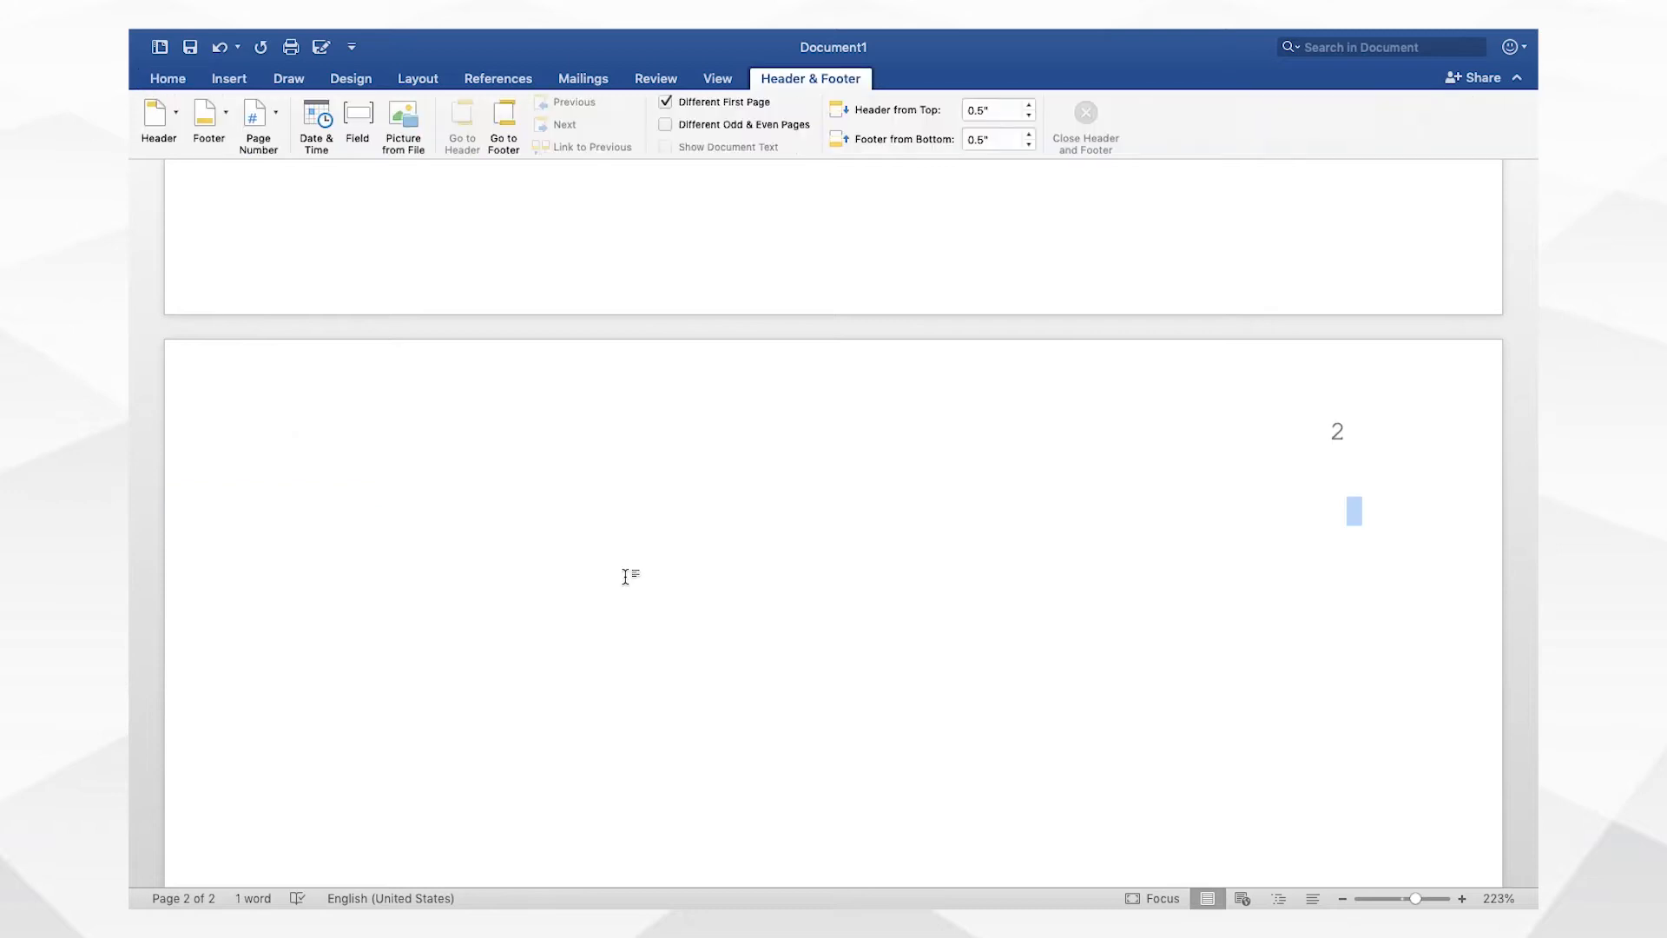
pyautogui.click(752, 525)
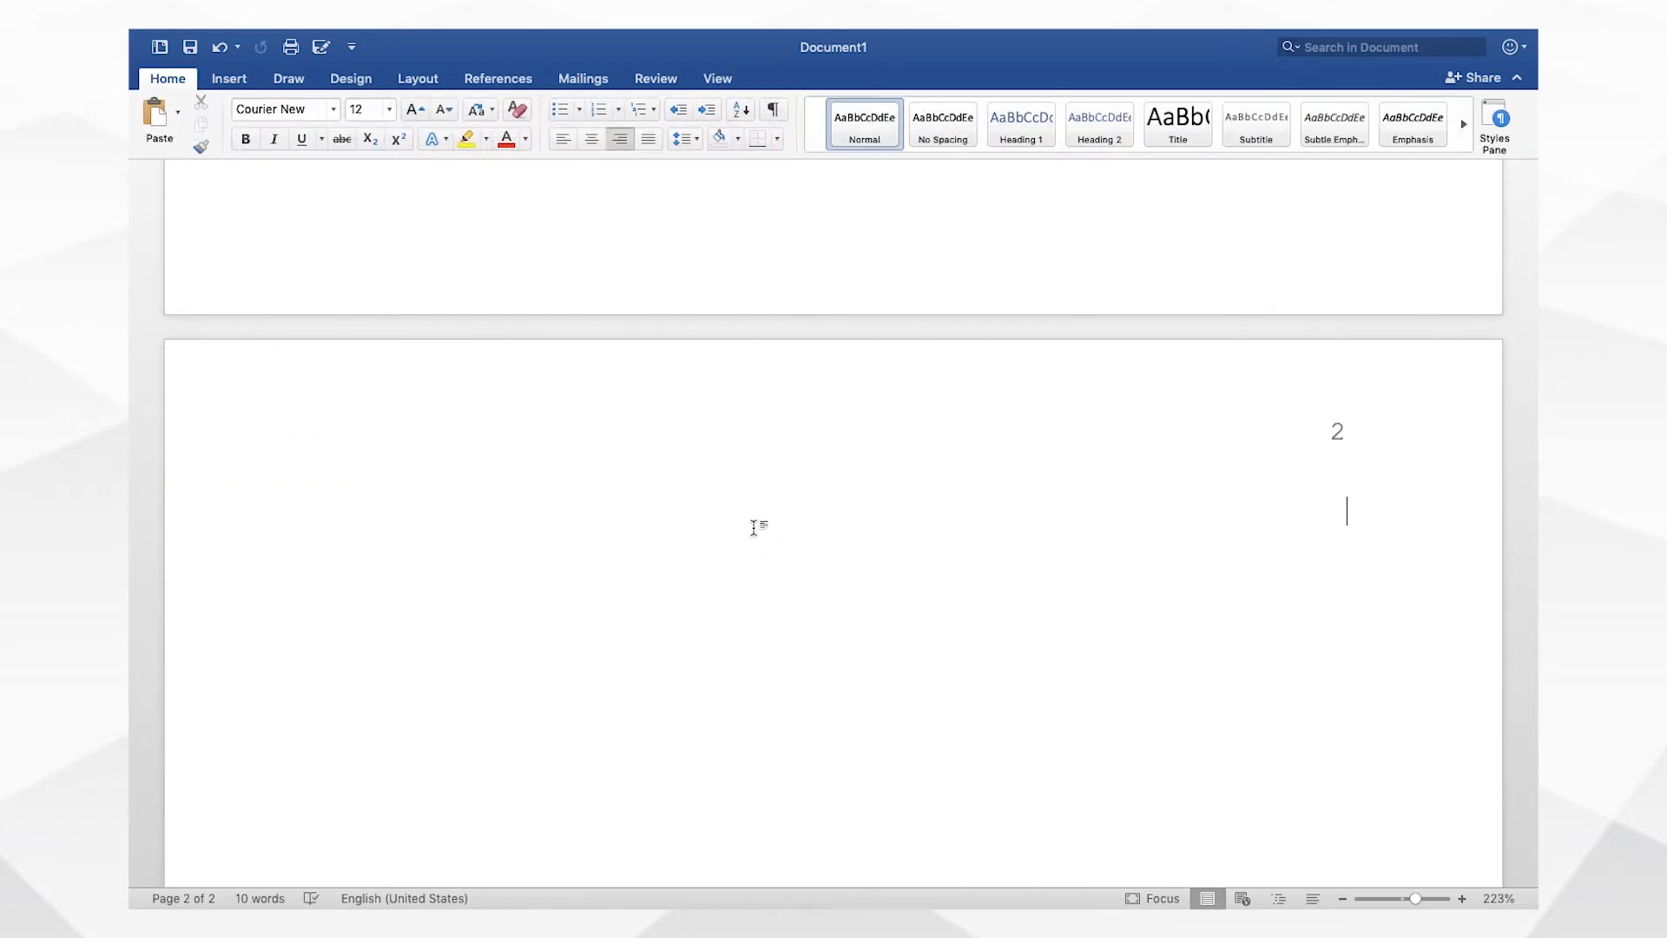
# - Left-align the empty paragraph at the start of page 2 and enter "FADE IN:"
pyautogui.scroll(3, 752, 528)
pyautogui.scroll(-2, 752, 528)
pyautogui.scroll(-3, 754, 528)
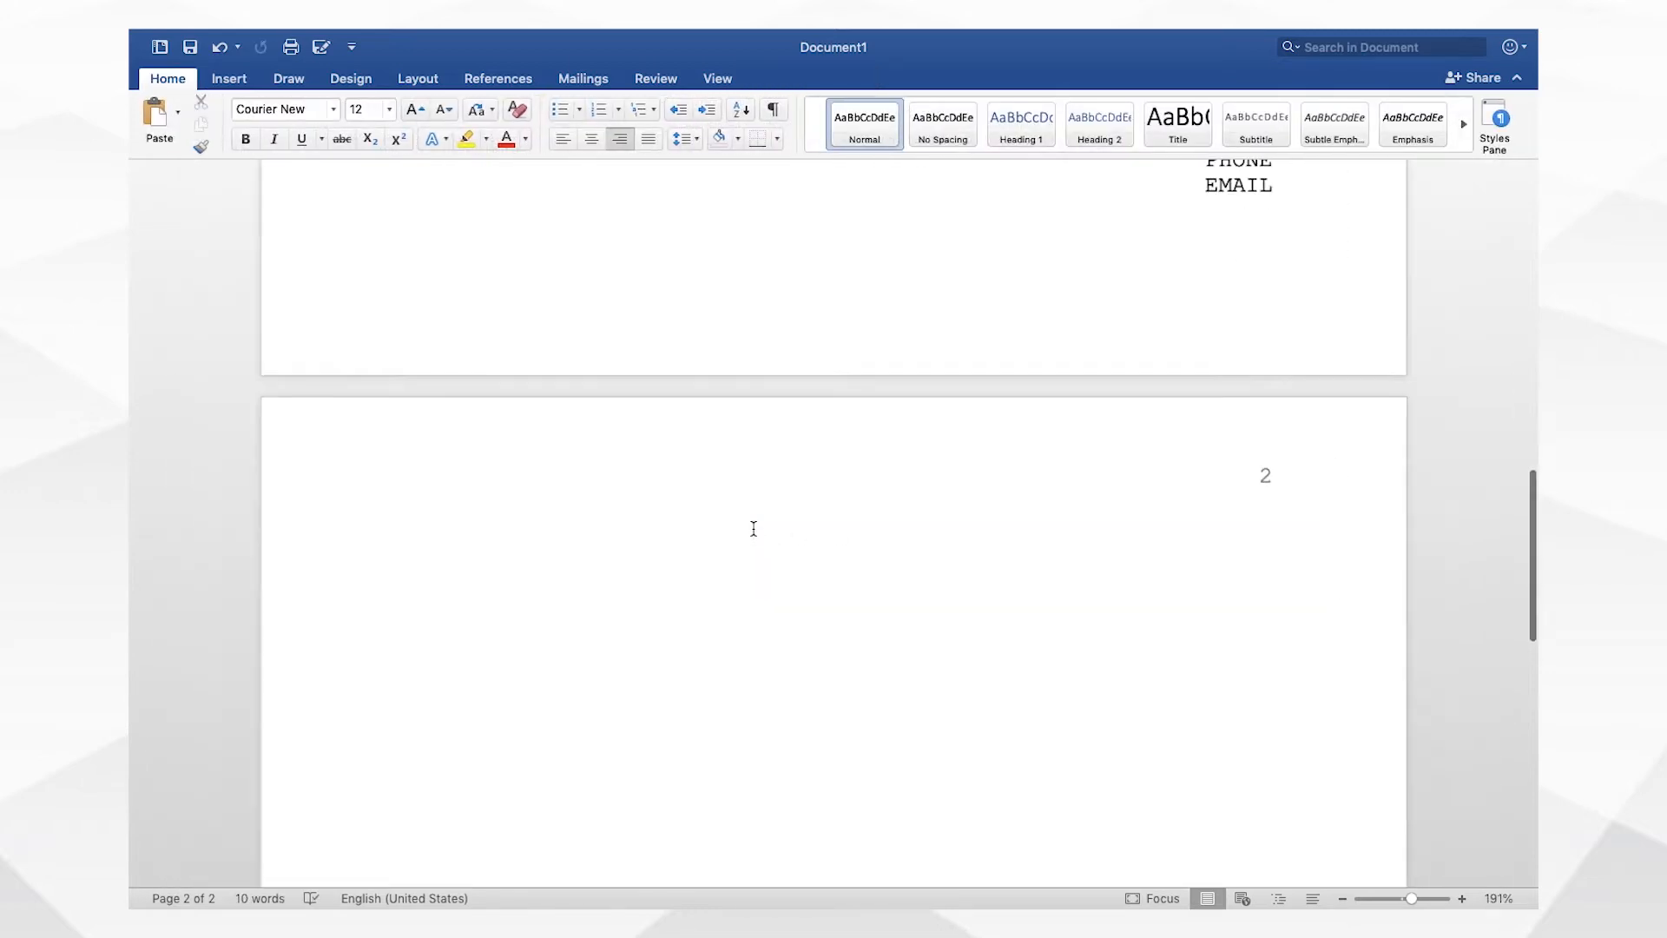
pyautogui.scroll(-4, 753, 528)
pyautogui.scroll(2, 756, 525)
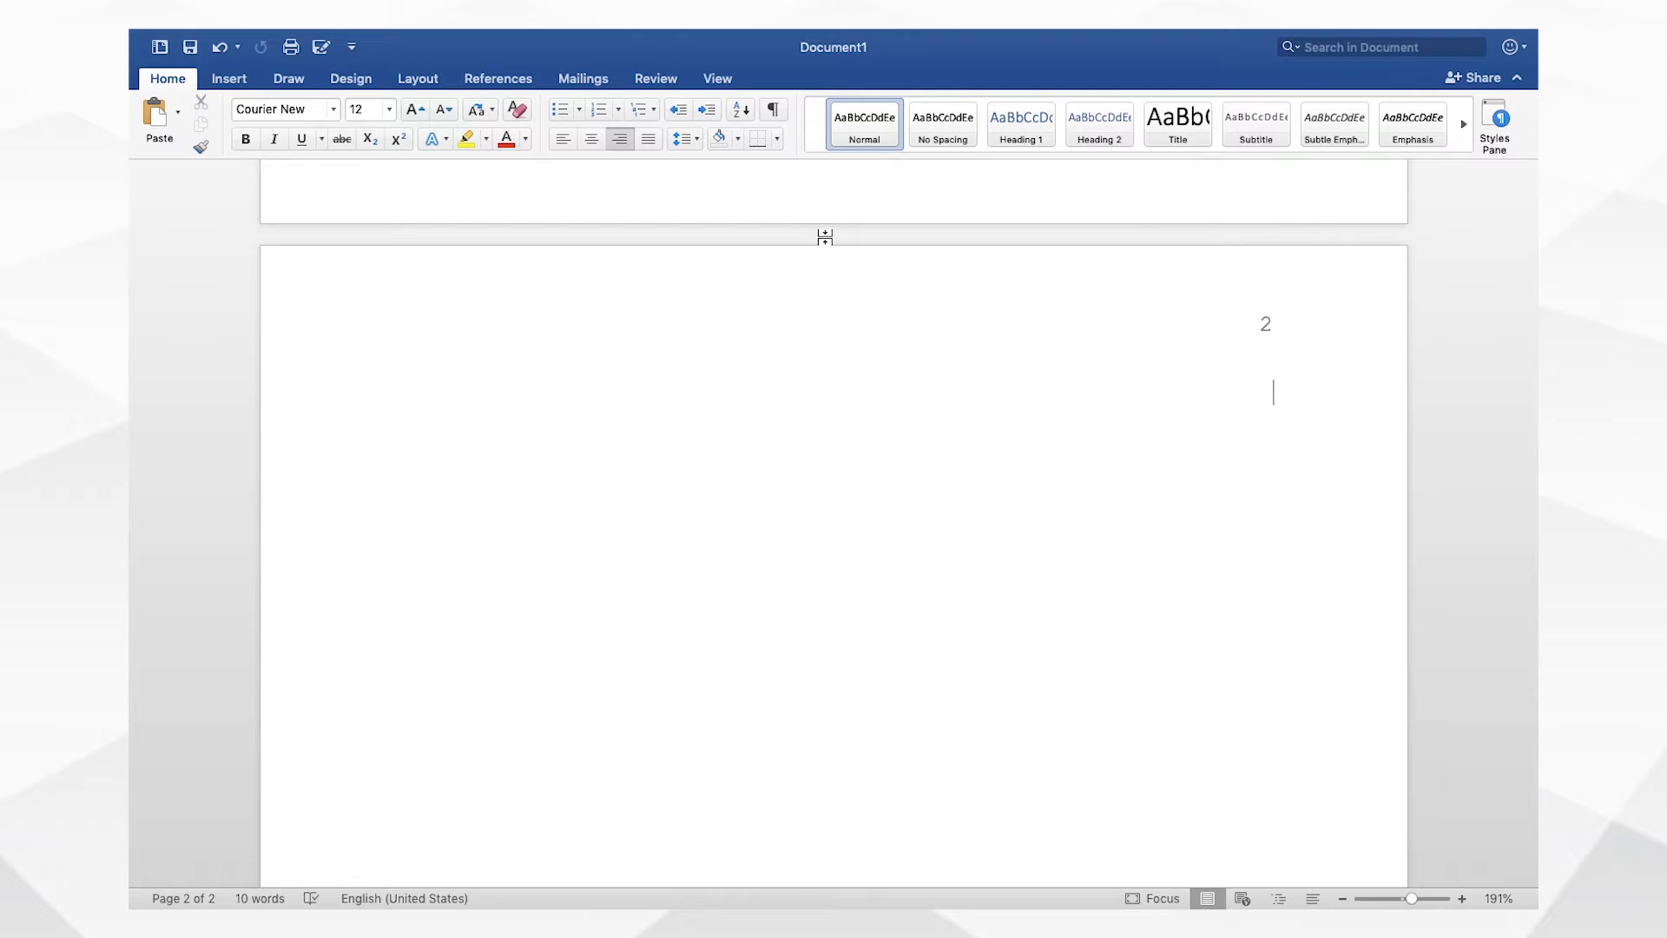
pyautogui.click(571, 137)
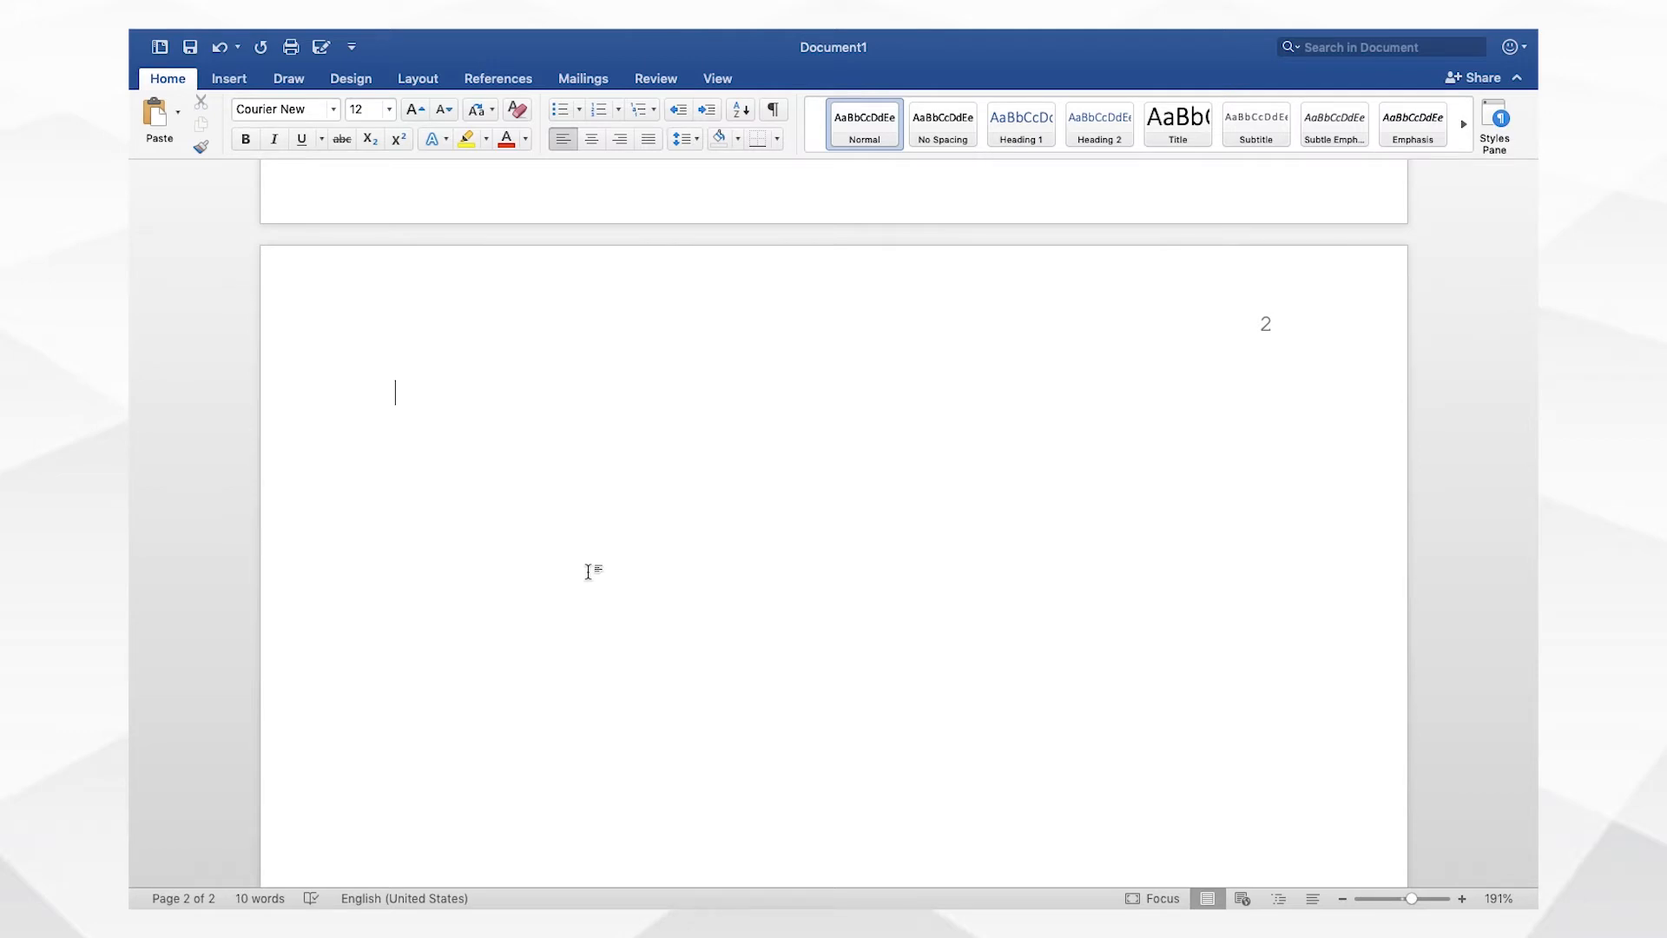
pyautogui.write('FA')
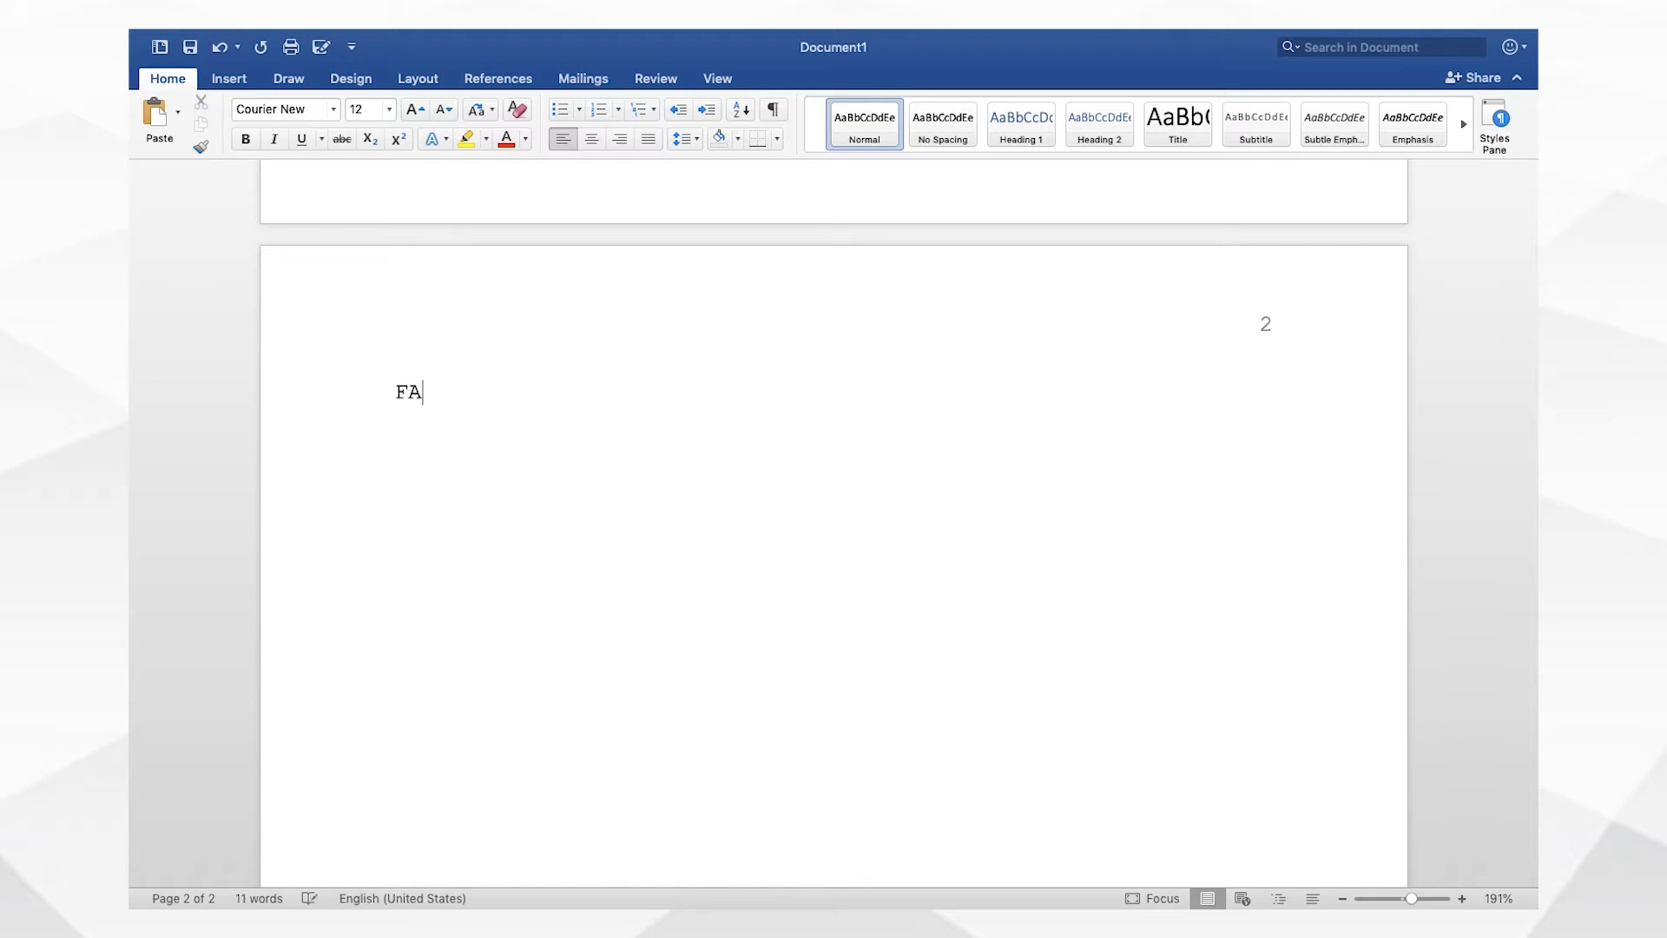
pyautogui.write('DE IN:')
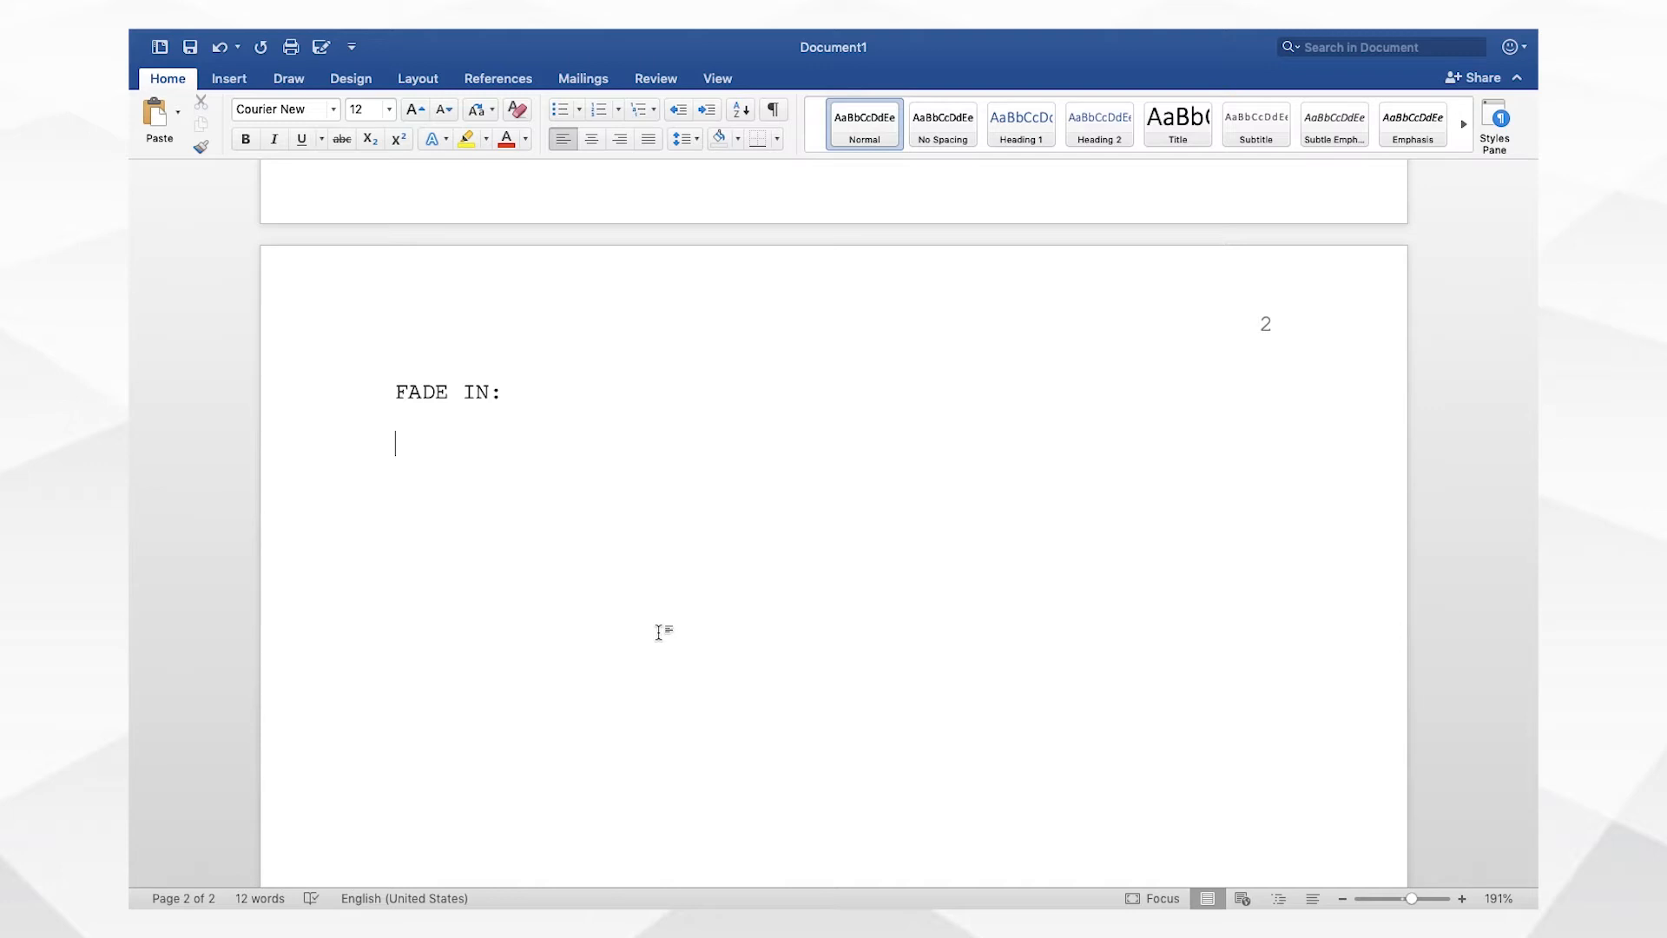
# - Add the scene heading "INT. COFFEE SHOP - DAY" on a new line below "FADE IN:"
pyautogui.press('Return')
pyautogui.write('INT. COFFEE SHOP')
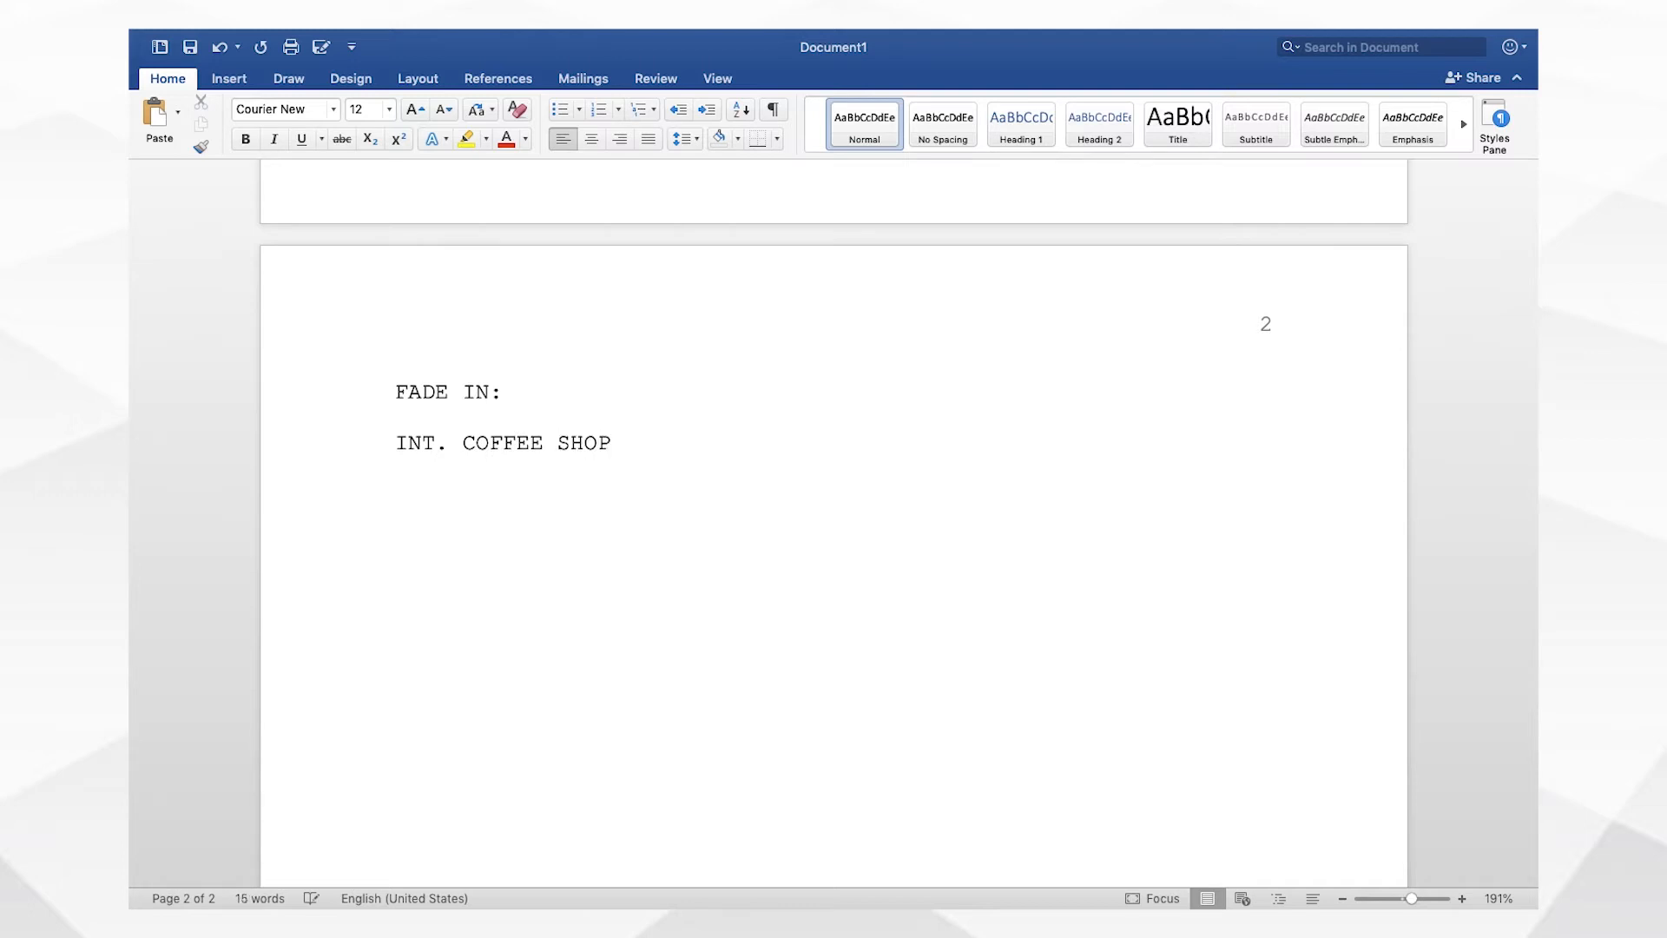
pyautogui.write(' - DAY')
# - Below the heading, write the action line "A hipster coffee shop. The place people go to write their screenplays and be pretentious."
pyautogui.press('Return')
pyautogui.write('A hipster coffee sh')
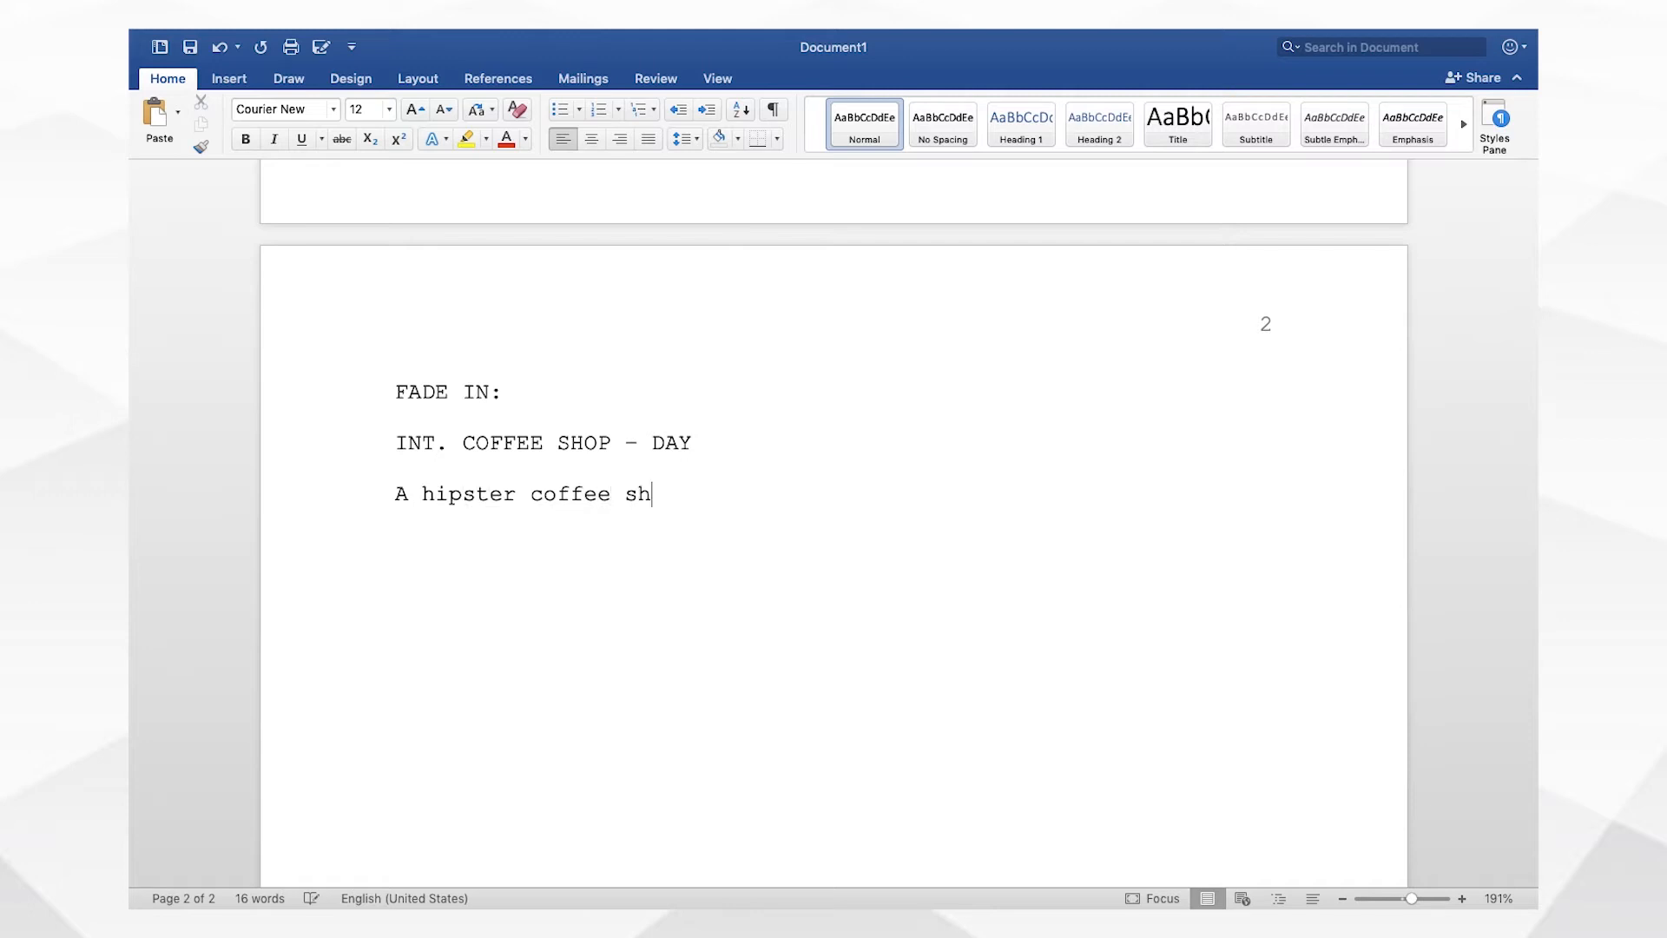
pyautogui.write('op.')
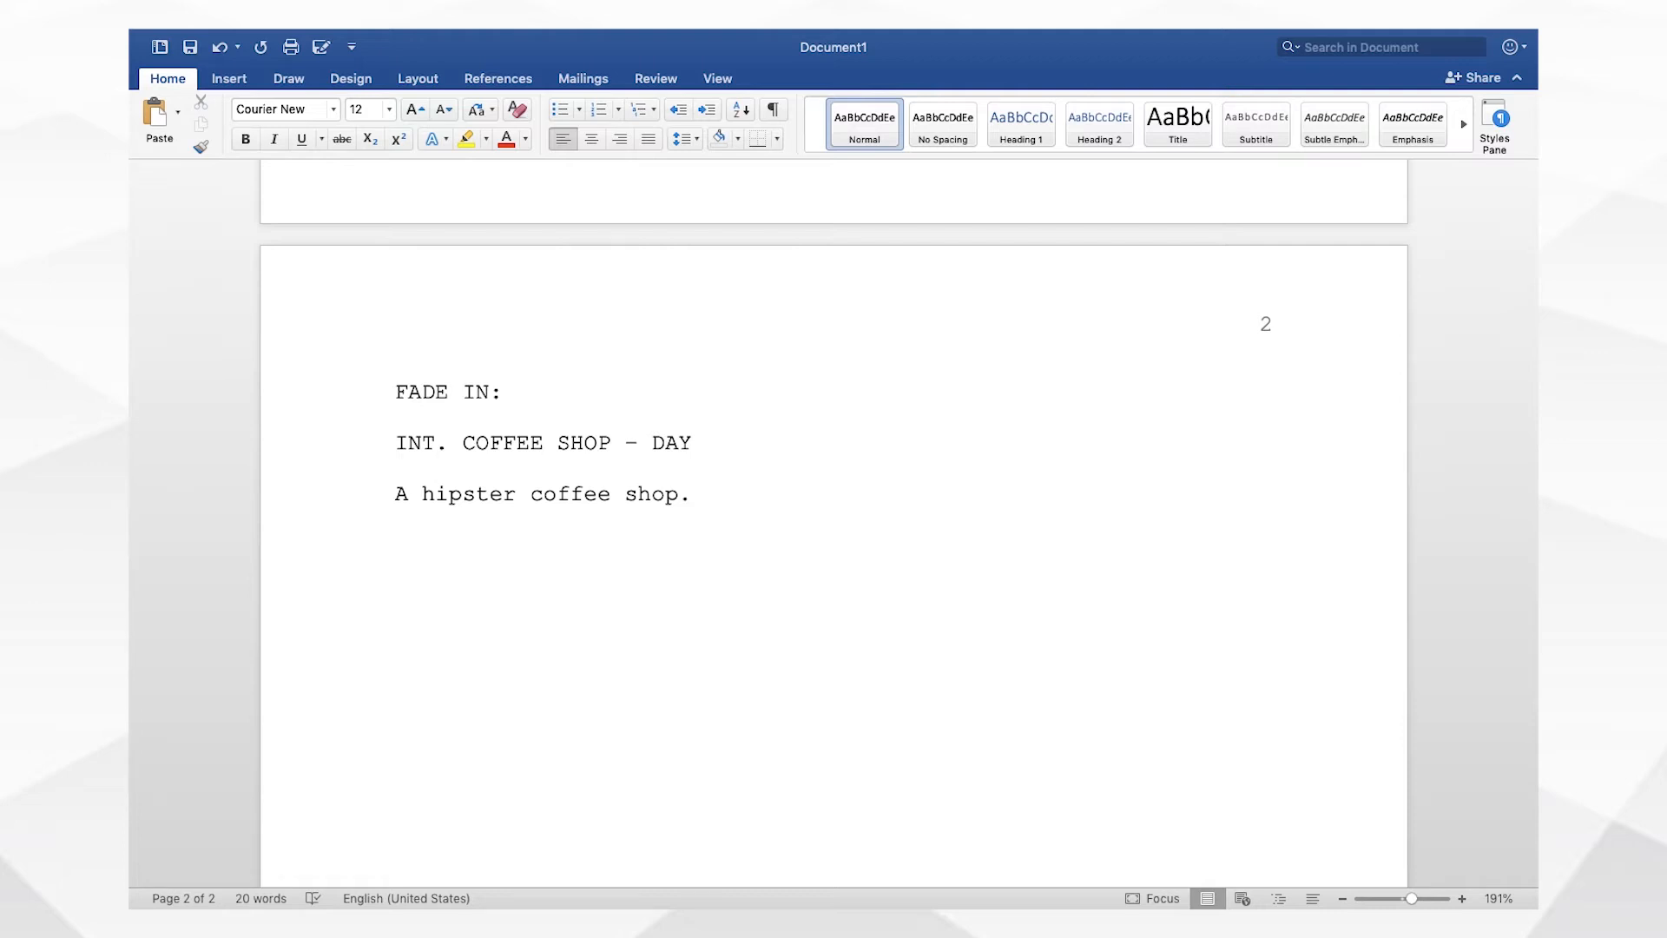
pyautogui.write('The place people go t')
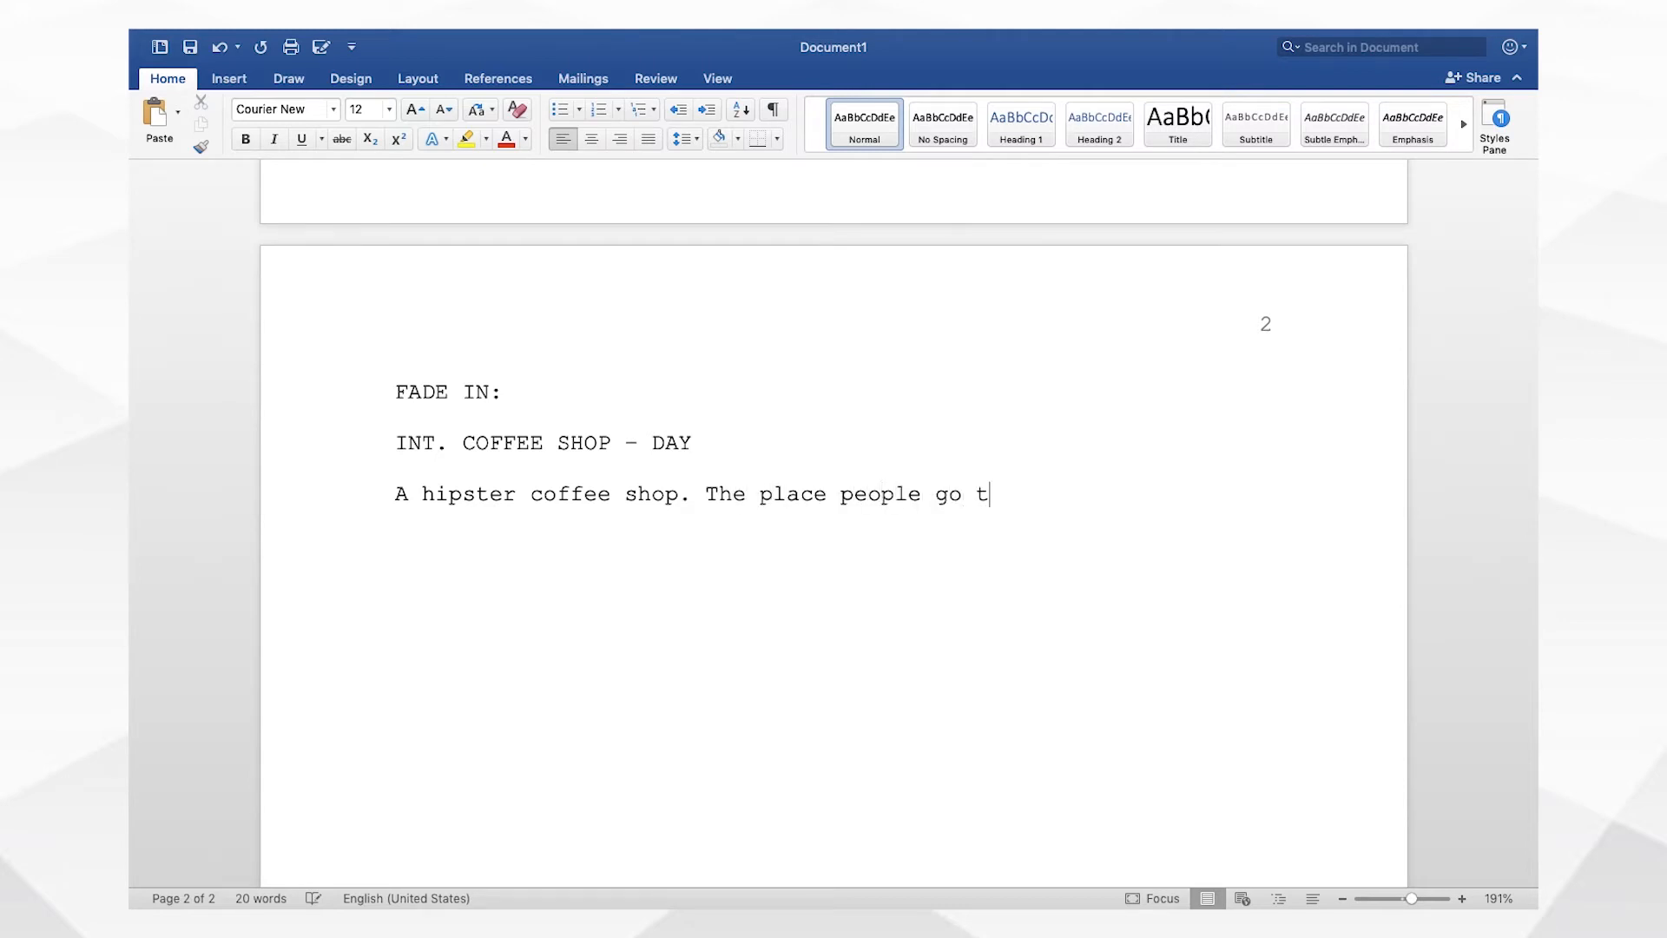
pyautogui.write('o write their ')
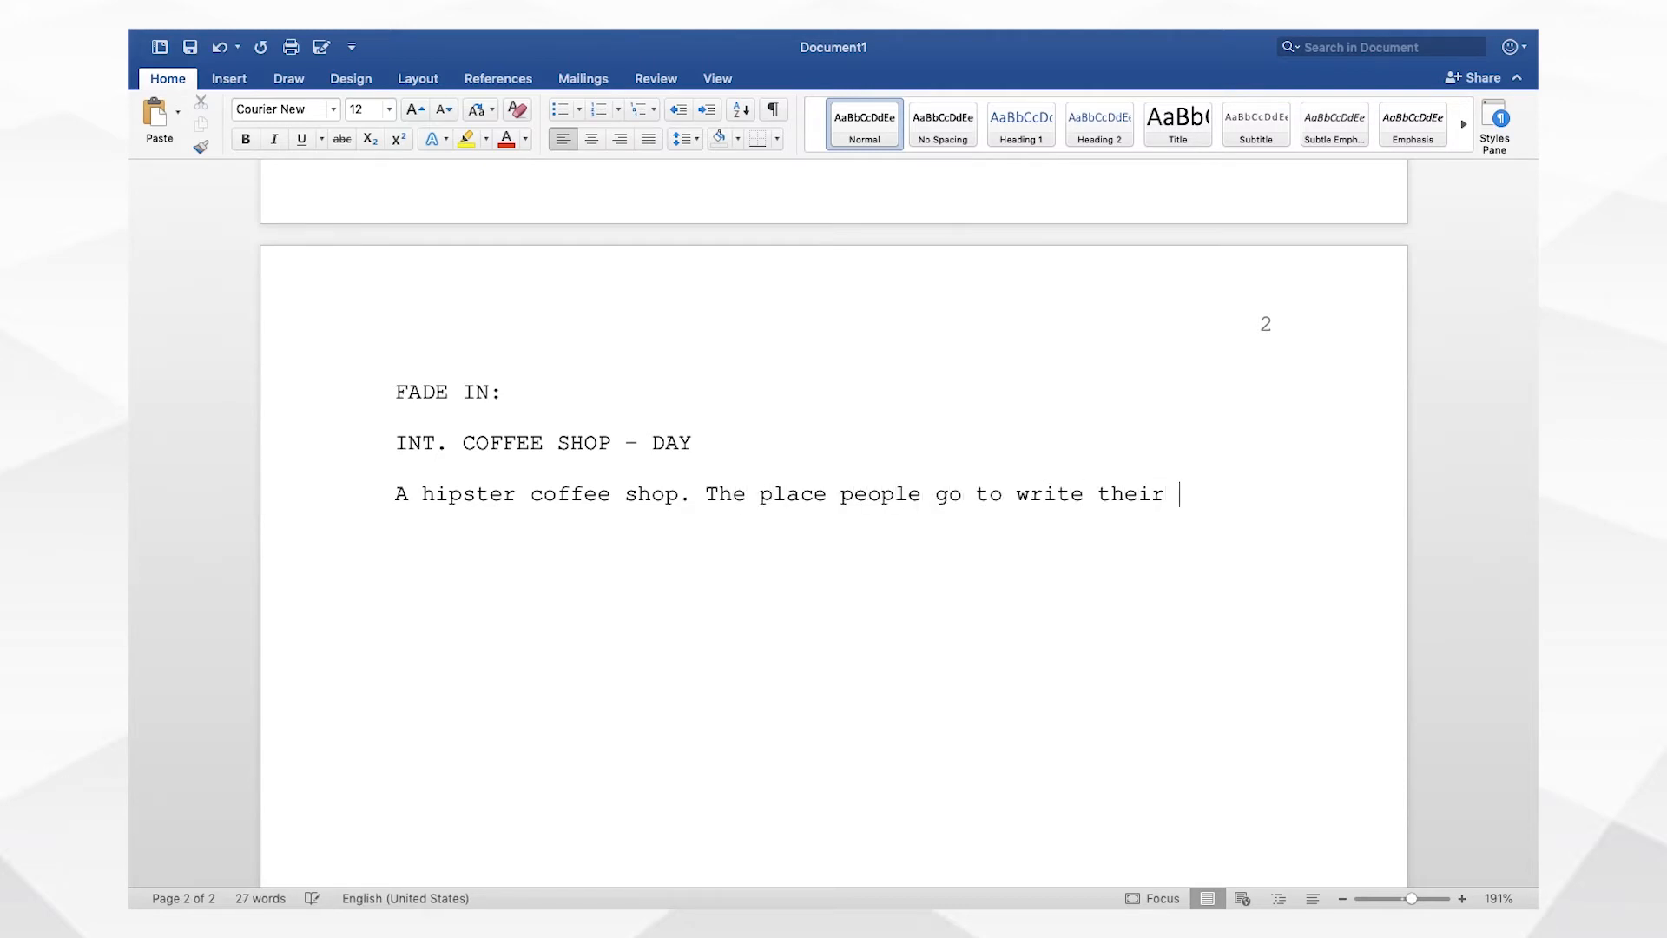
pyautogui.write('screenplays and be prete')
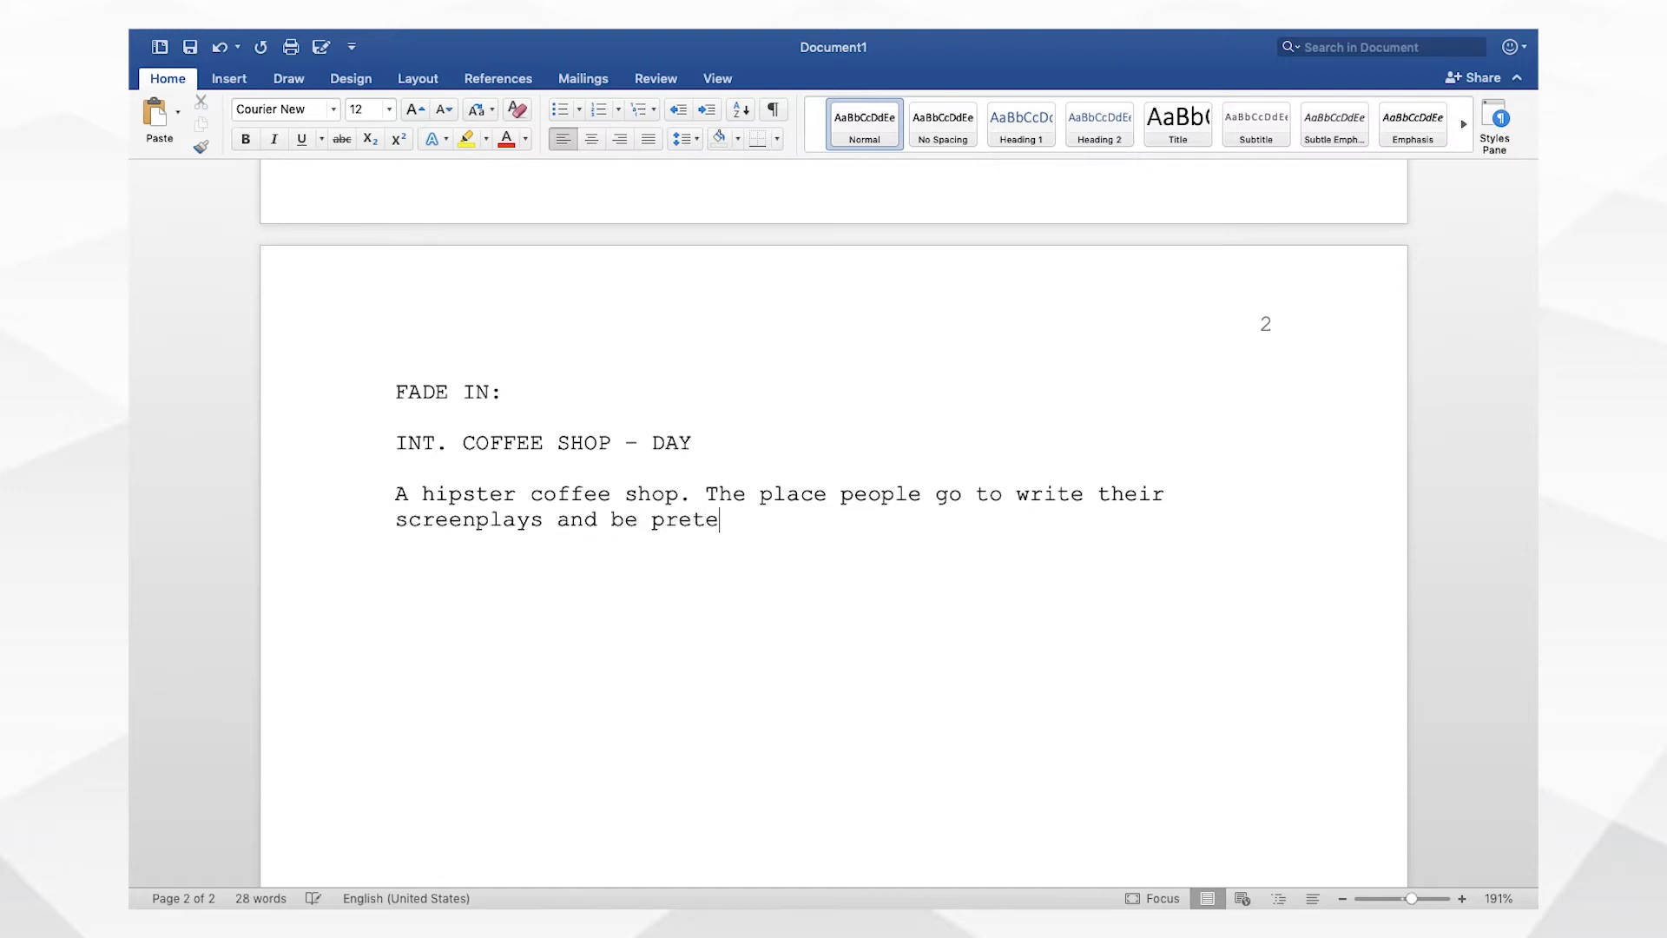
pyautogui.write('ntious.')
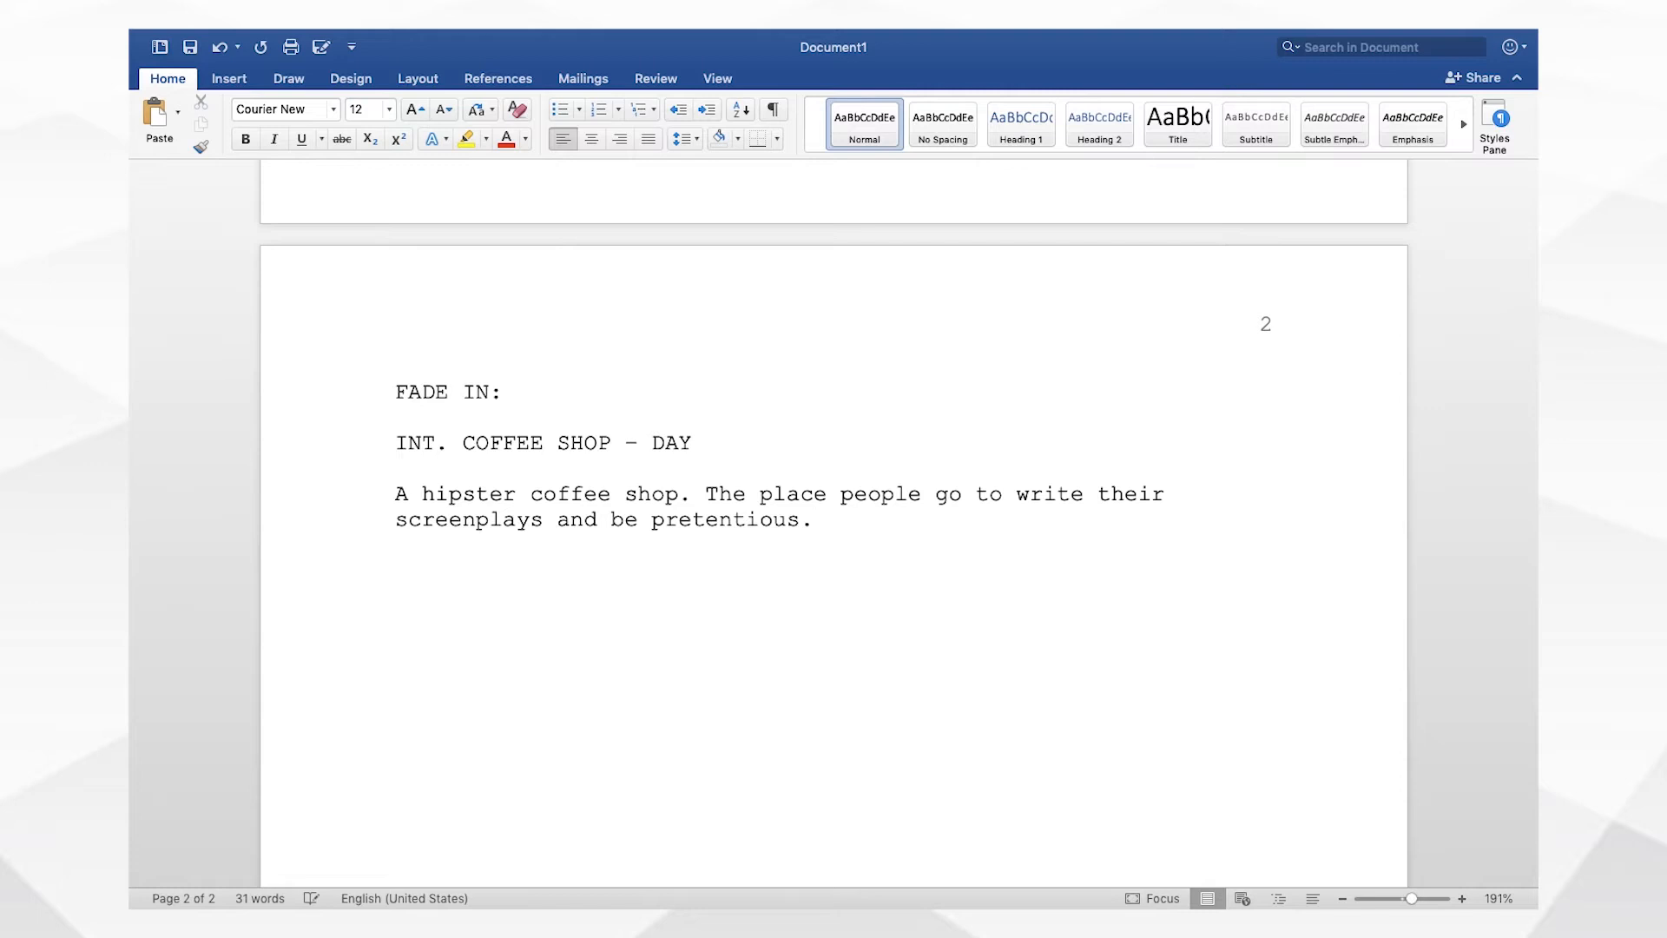
# - Add a paragraph with the lead's capitalised full name and "20s, massive attitude but she doesn't care, struts through the front doors and lowers her oversized sunglasses."
pyautogui.press('Return')
pyautogui.write('JUDY LITTLE, ')
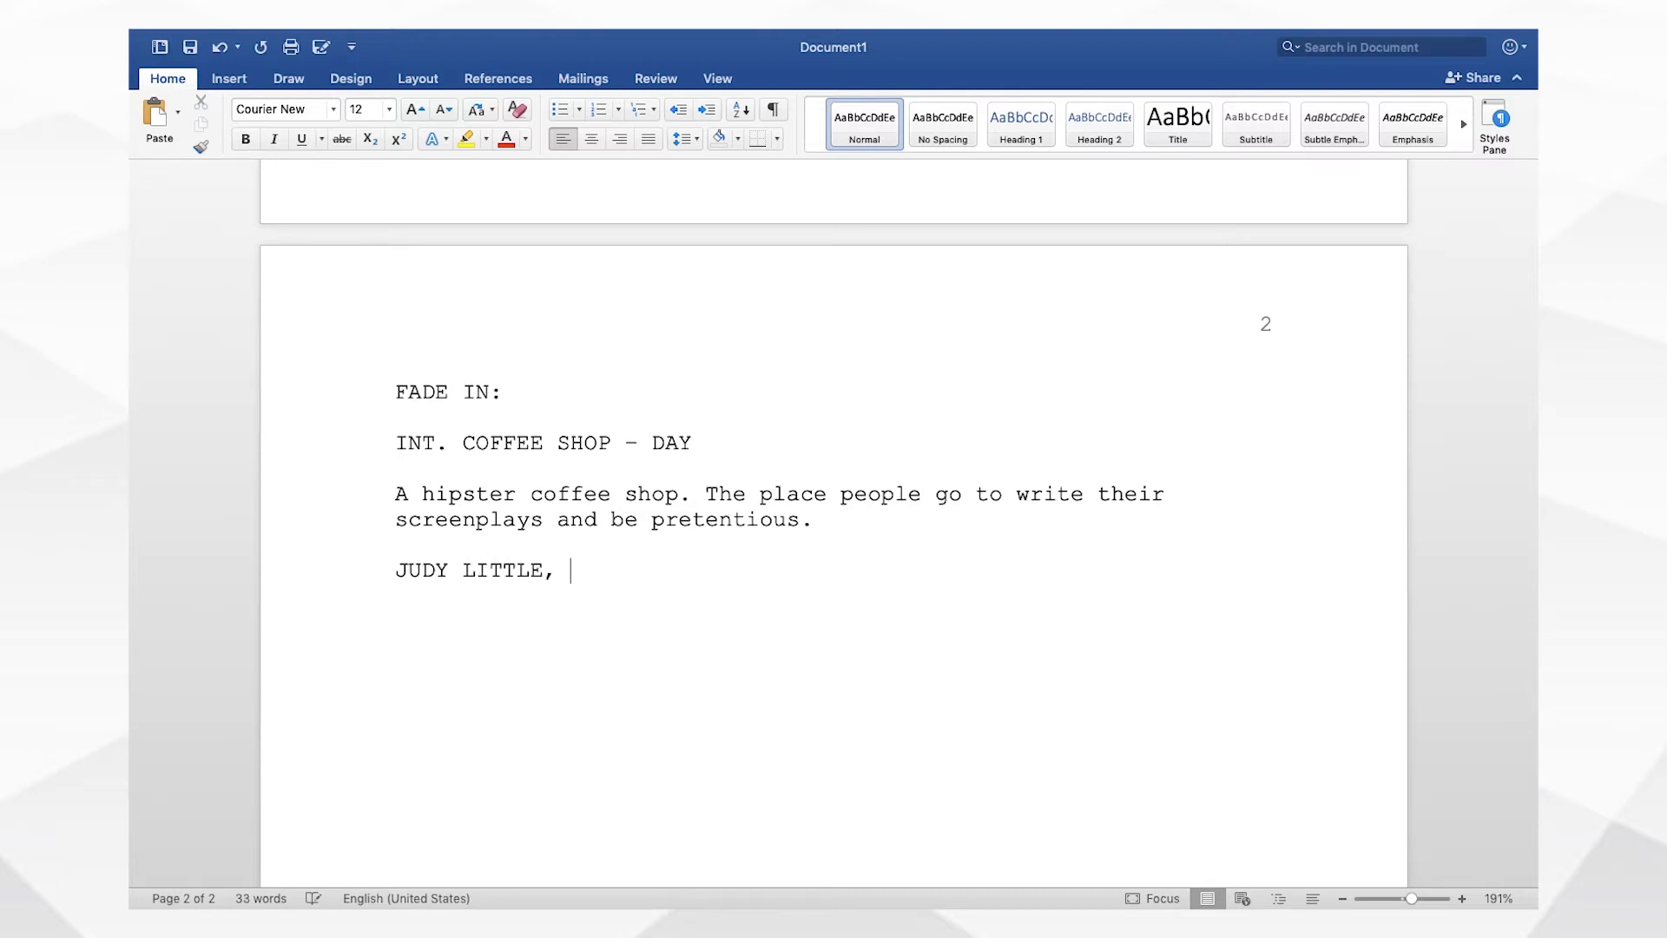
pyautogui.write('20s, massive attitude')
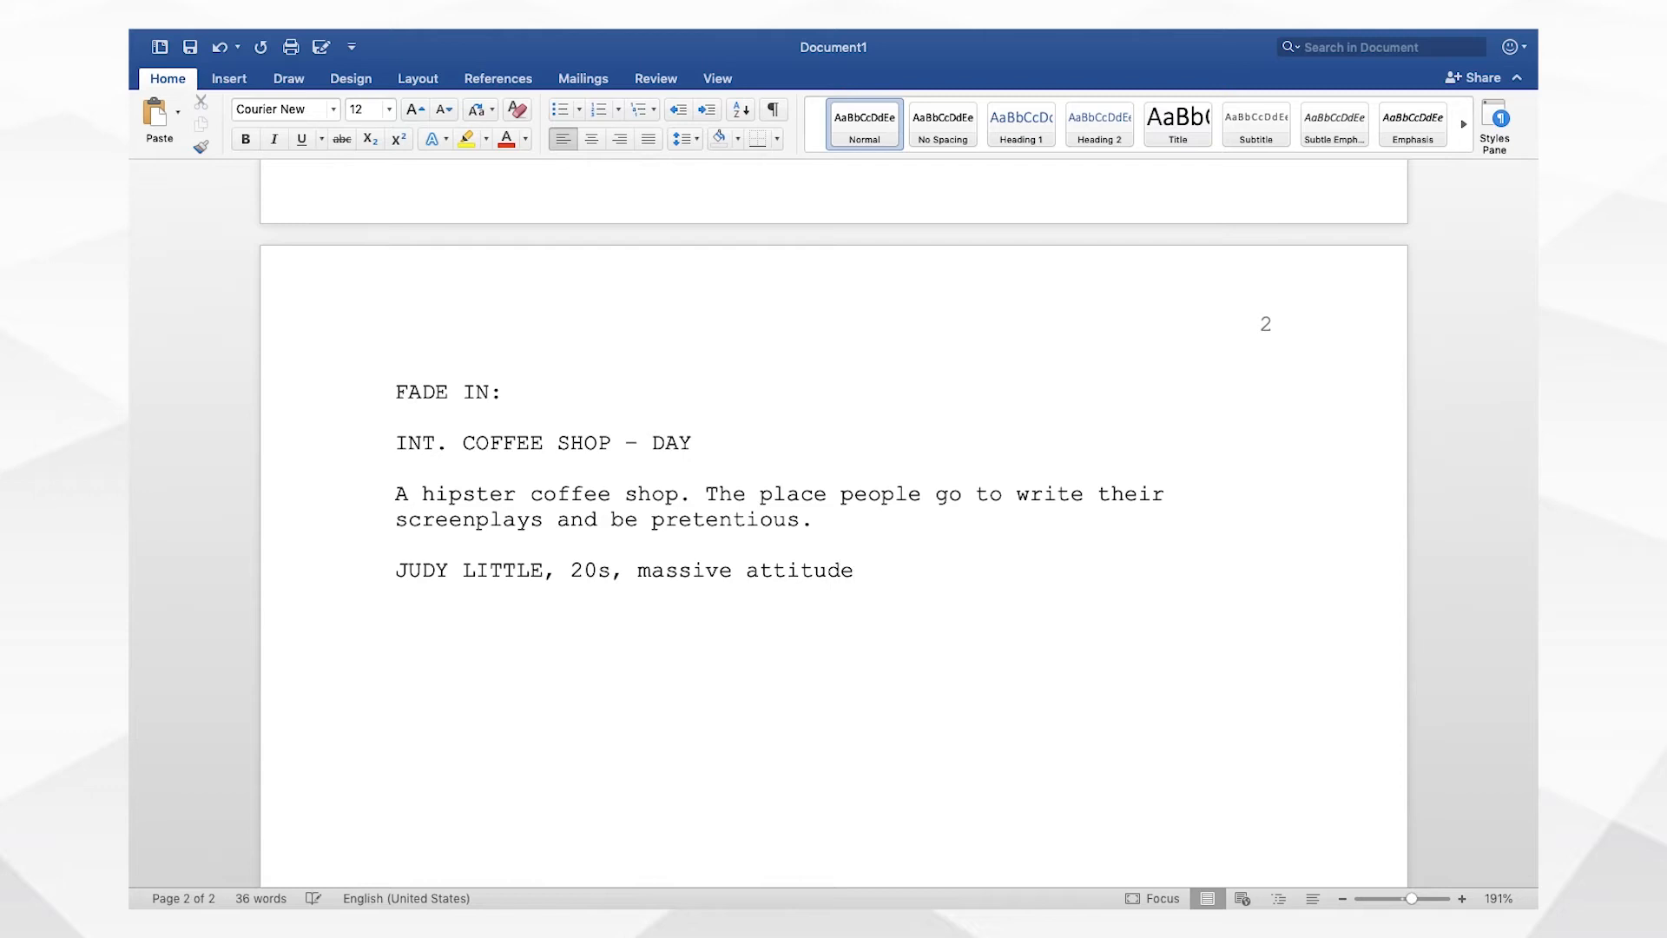
pyautogui.write(" but she doesn't care,")
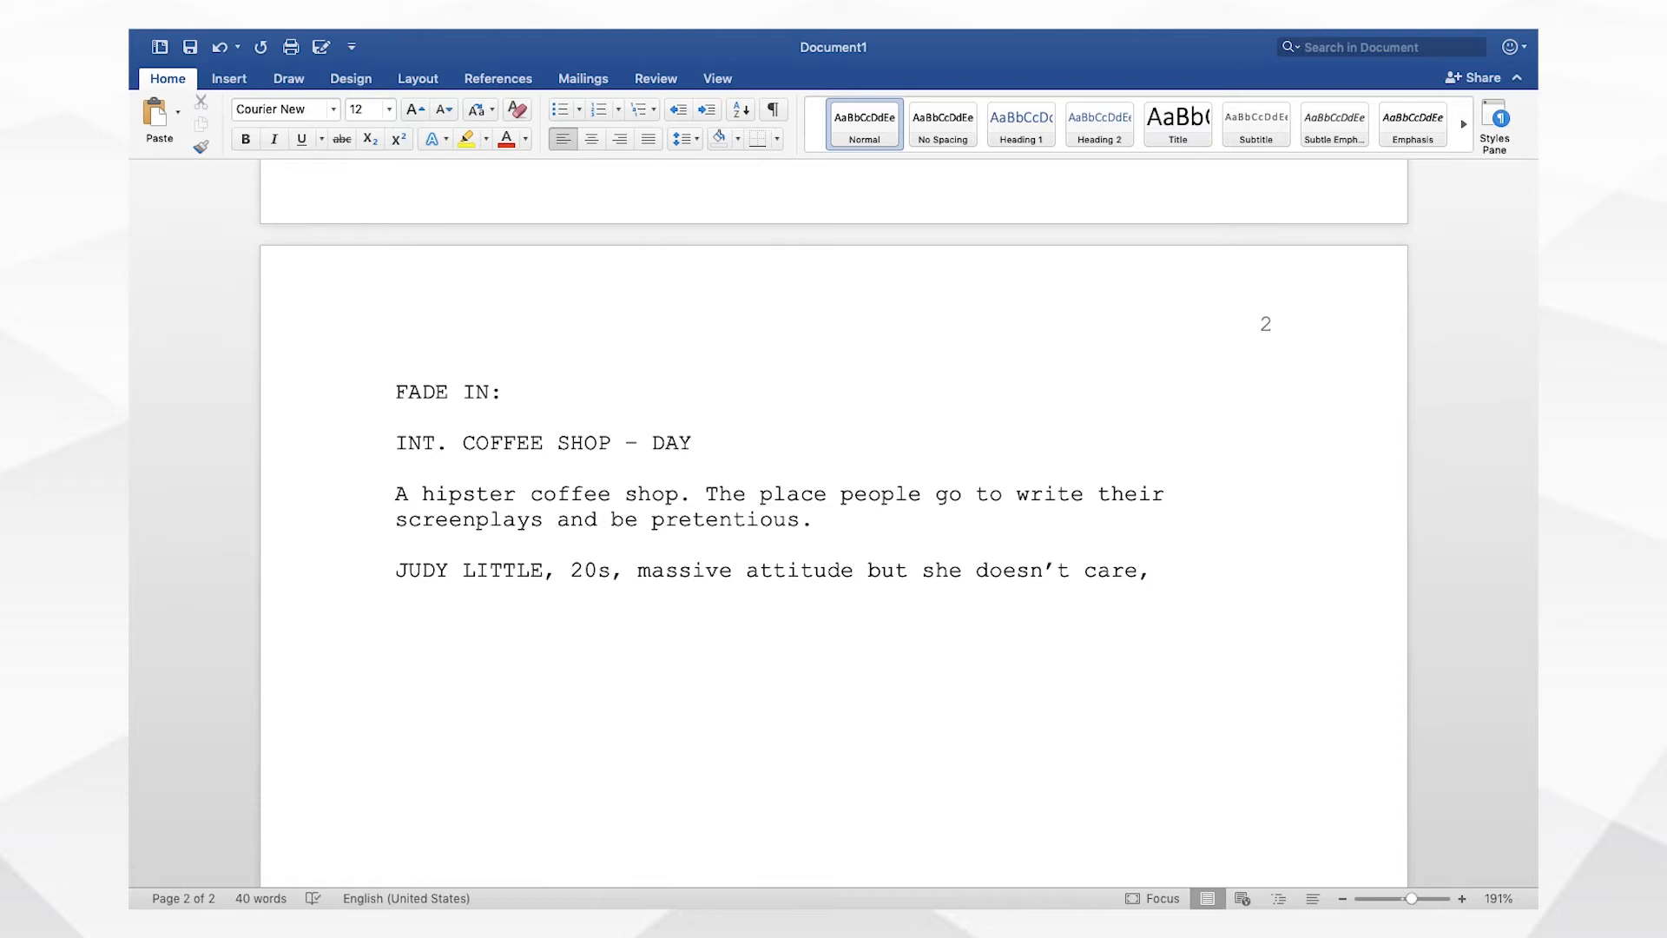
pyautogui.write(' struts thr')
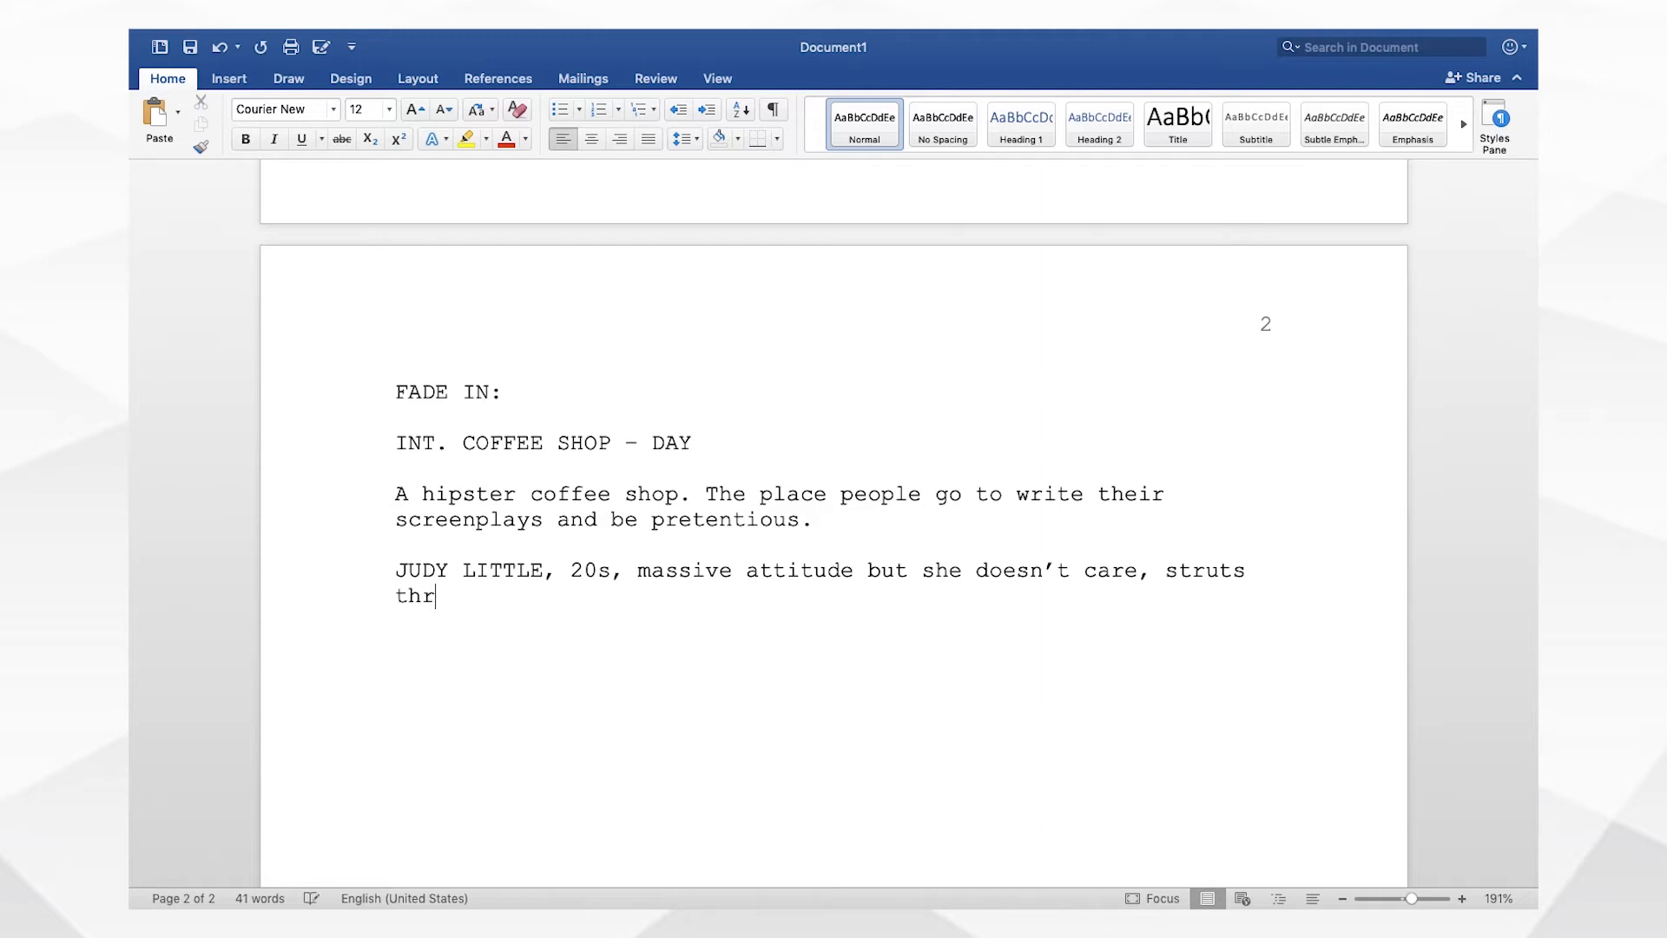
pyautogui.write('ough the front')
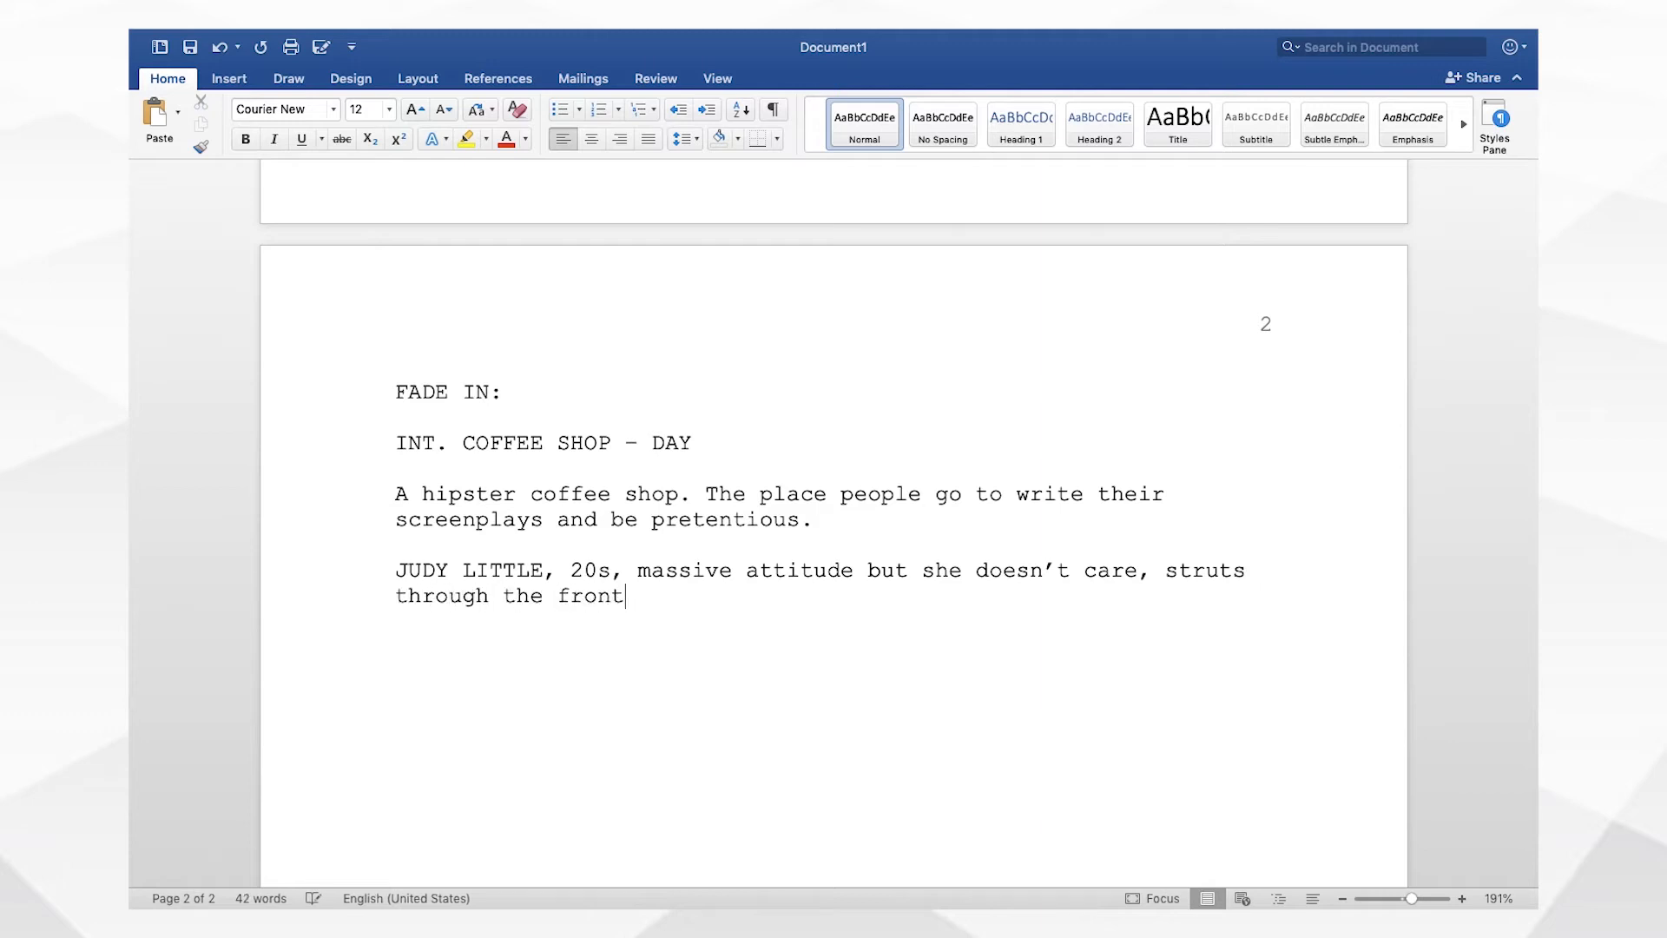
pyautogui.write(' doors and lowers her ov')
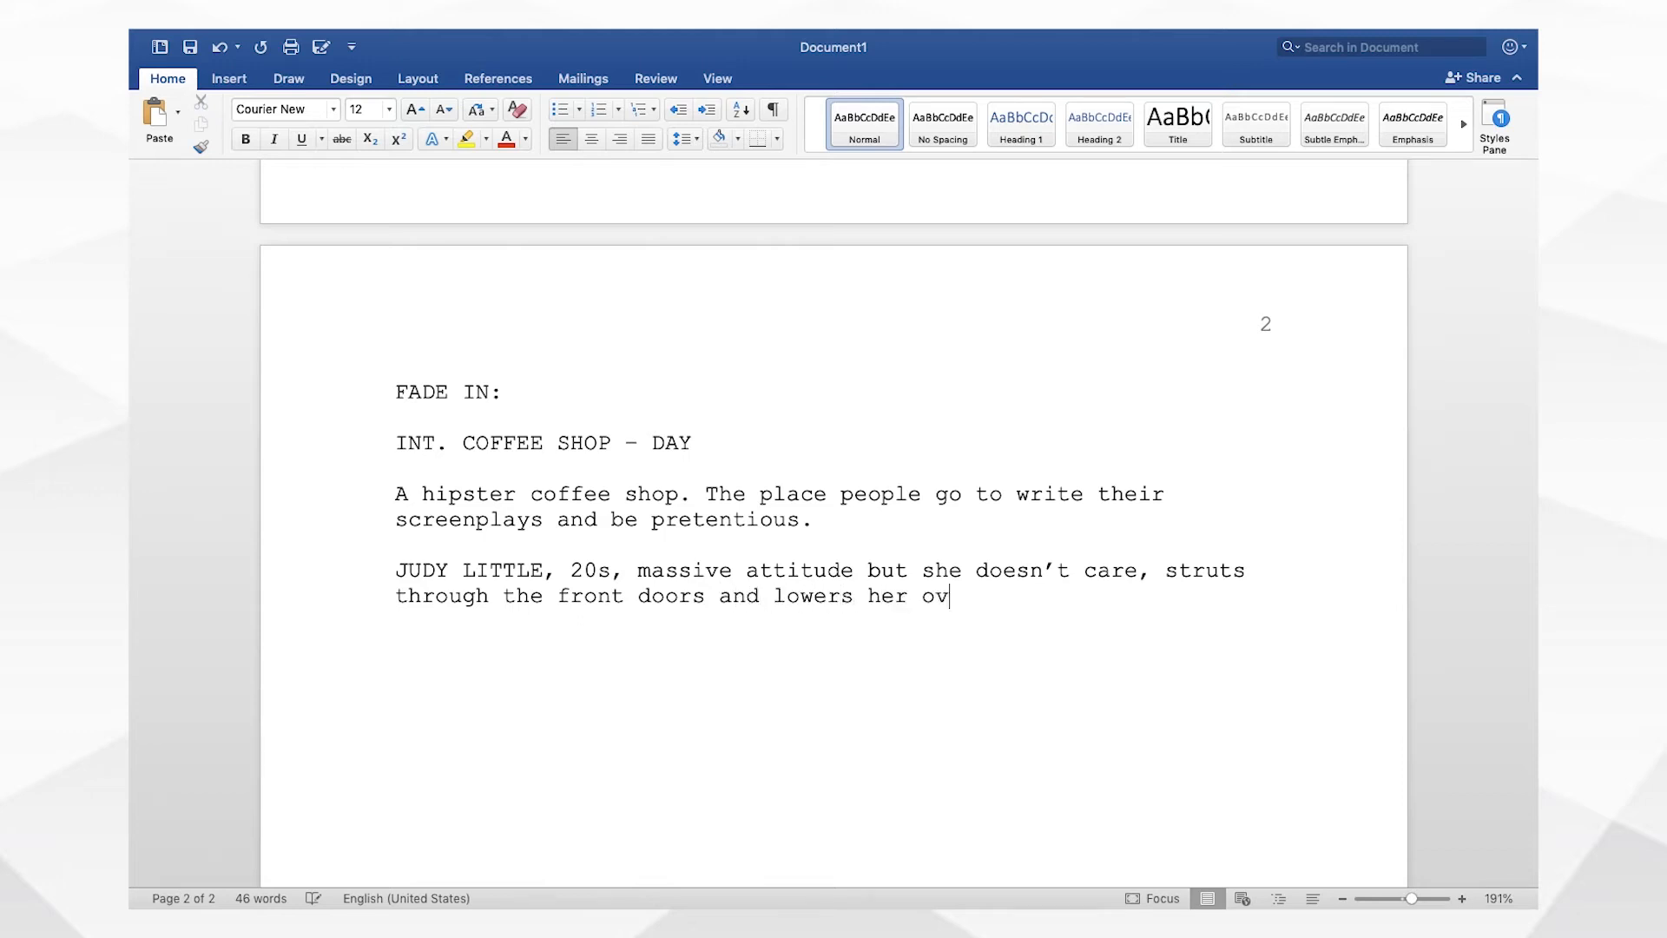
pyautogui.write('ersized sunglasses.')
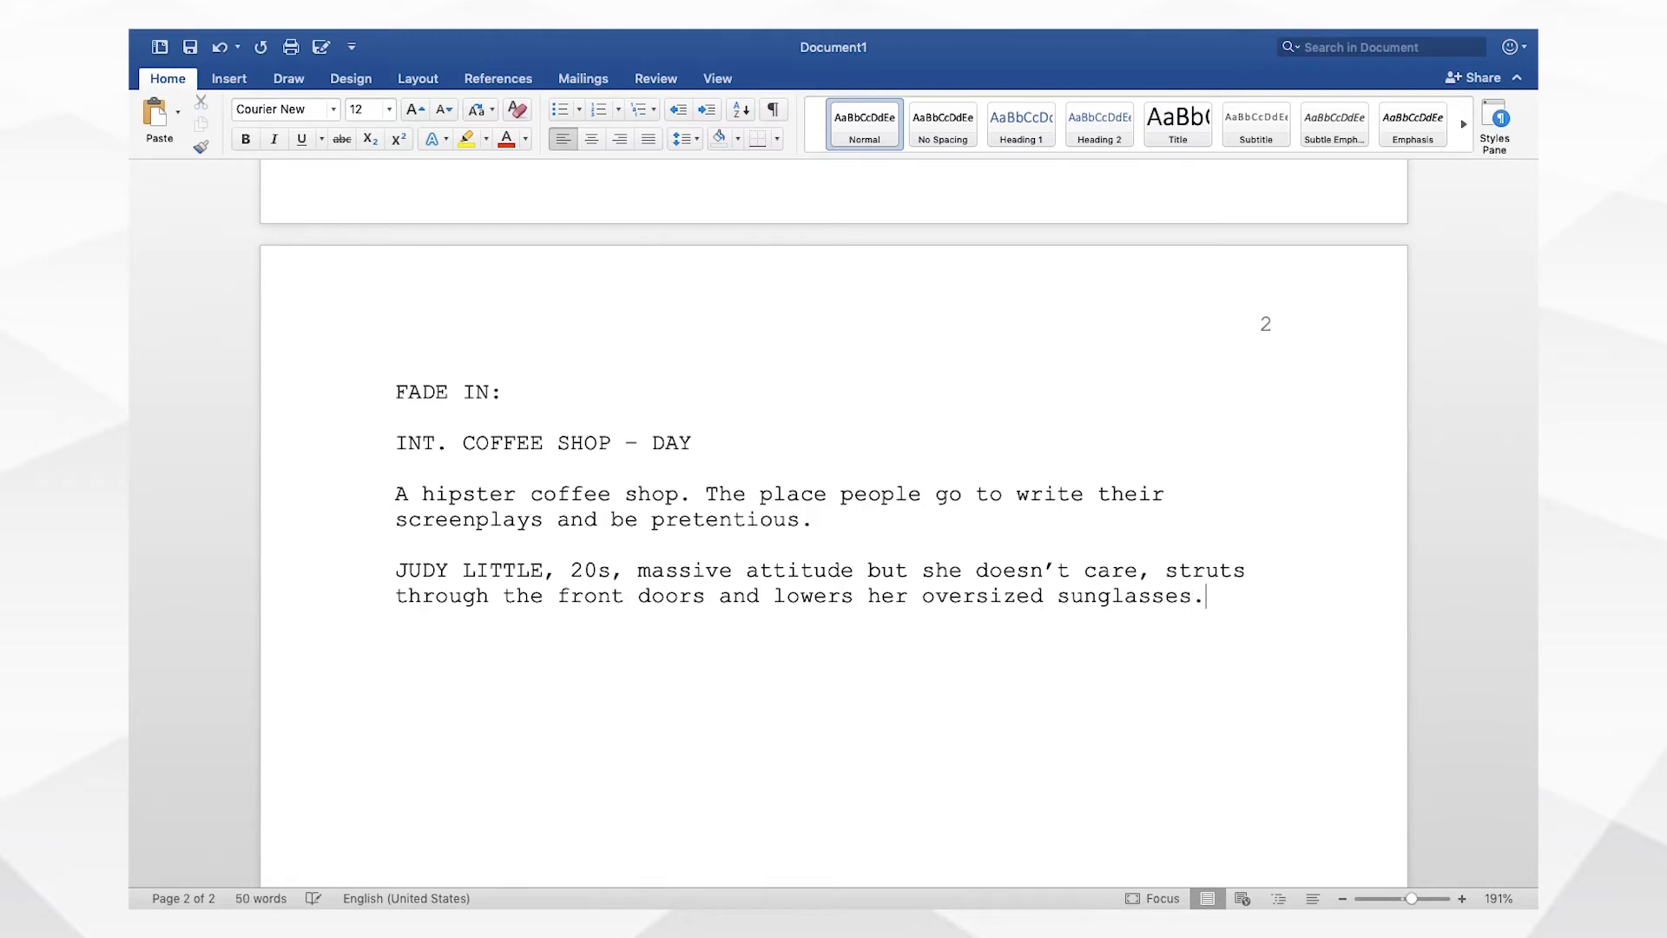
# - Add an indented dialogue block with the lead's first name in capitals, the parenthetical "(rudely)" and the line "Excuse me?"
pyautogui.press('Return')
pyautogui.write('JUDY')
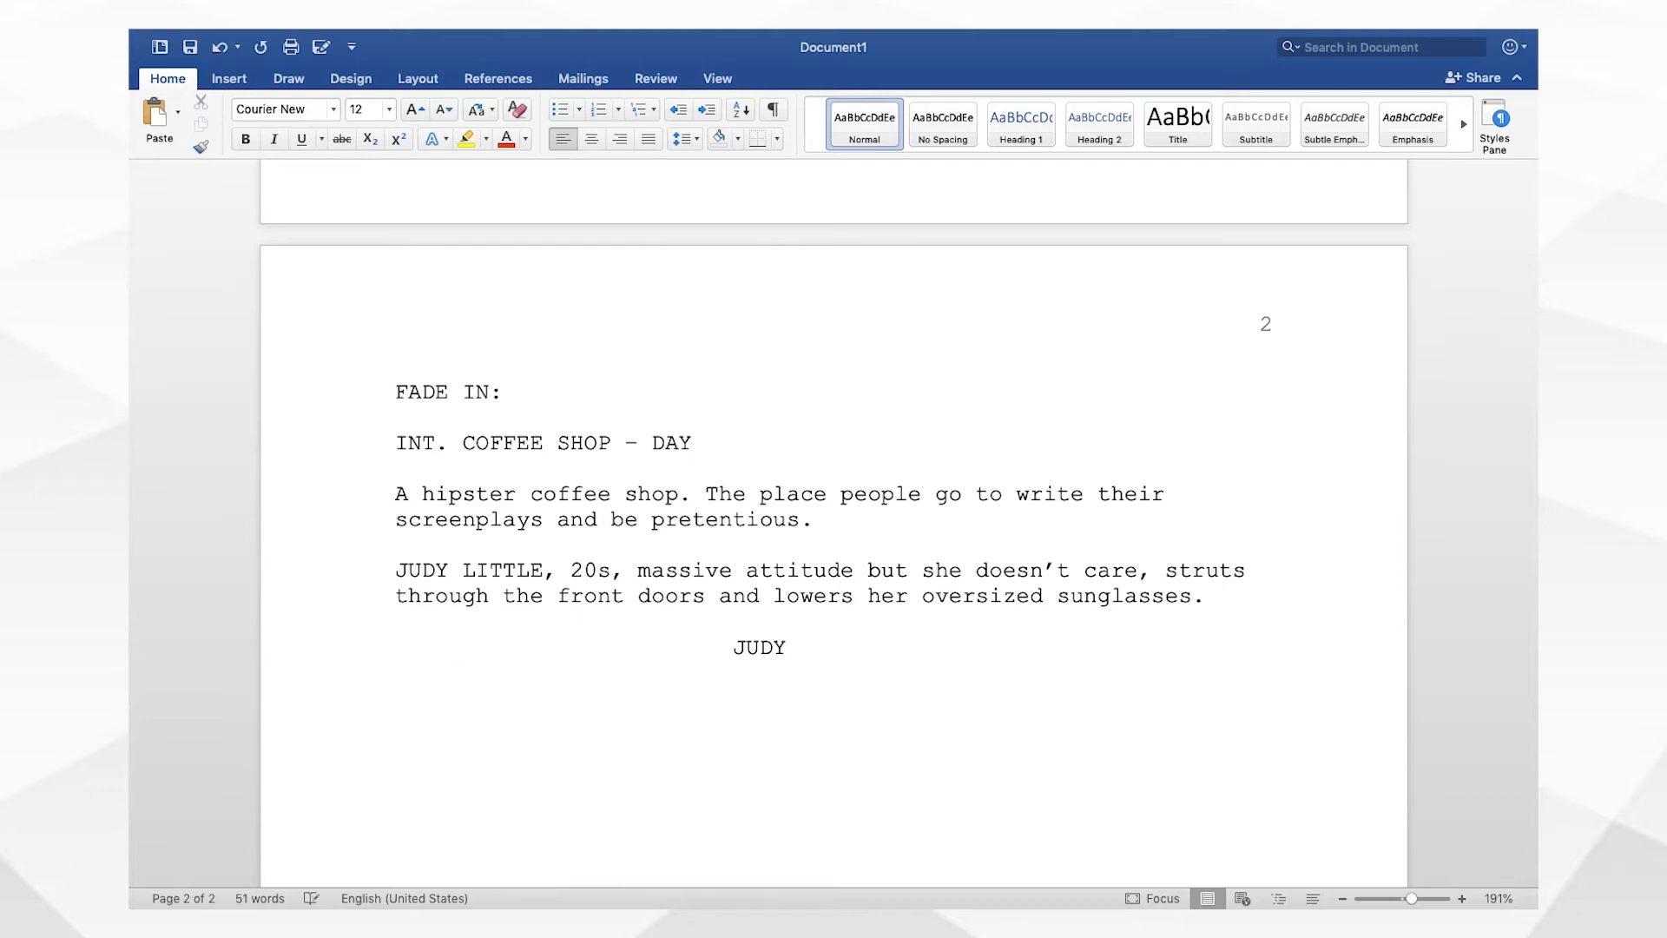
pyautogui.write('(rude')
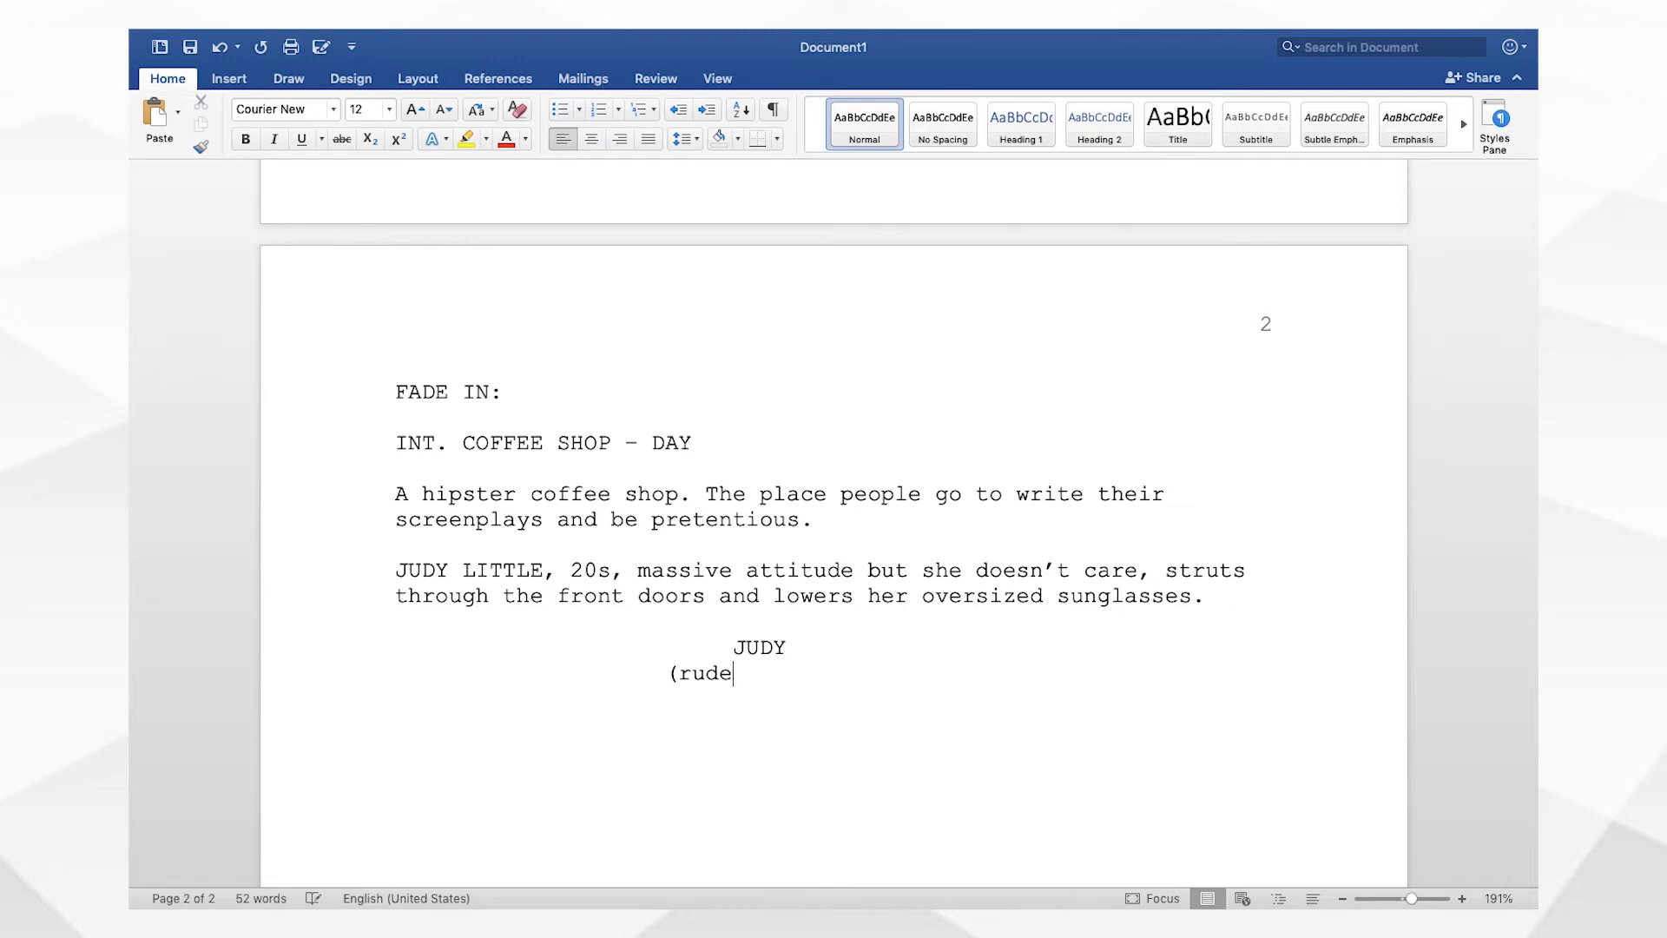
pyautogui.write('ly)')
pyautogui.press('Return')
pyautogui.write('Excuse me')
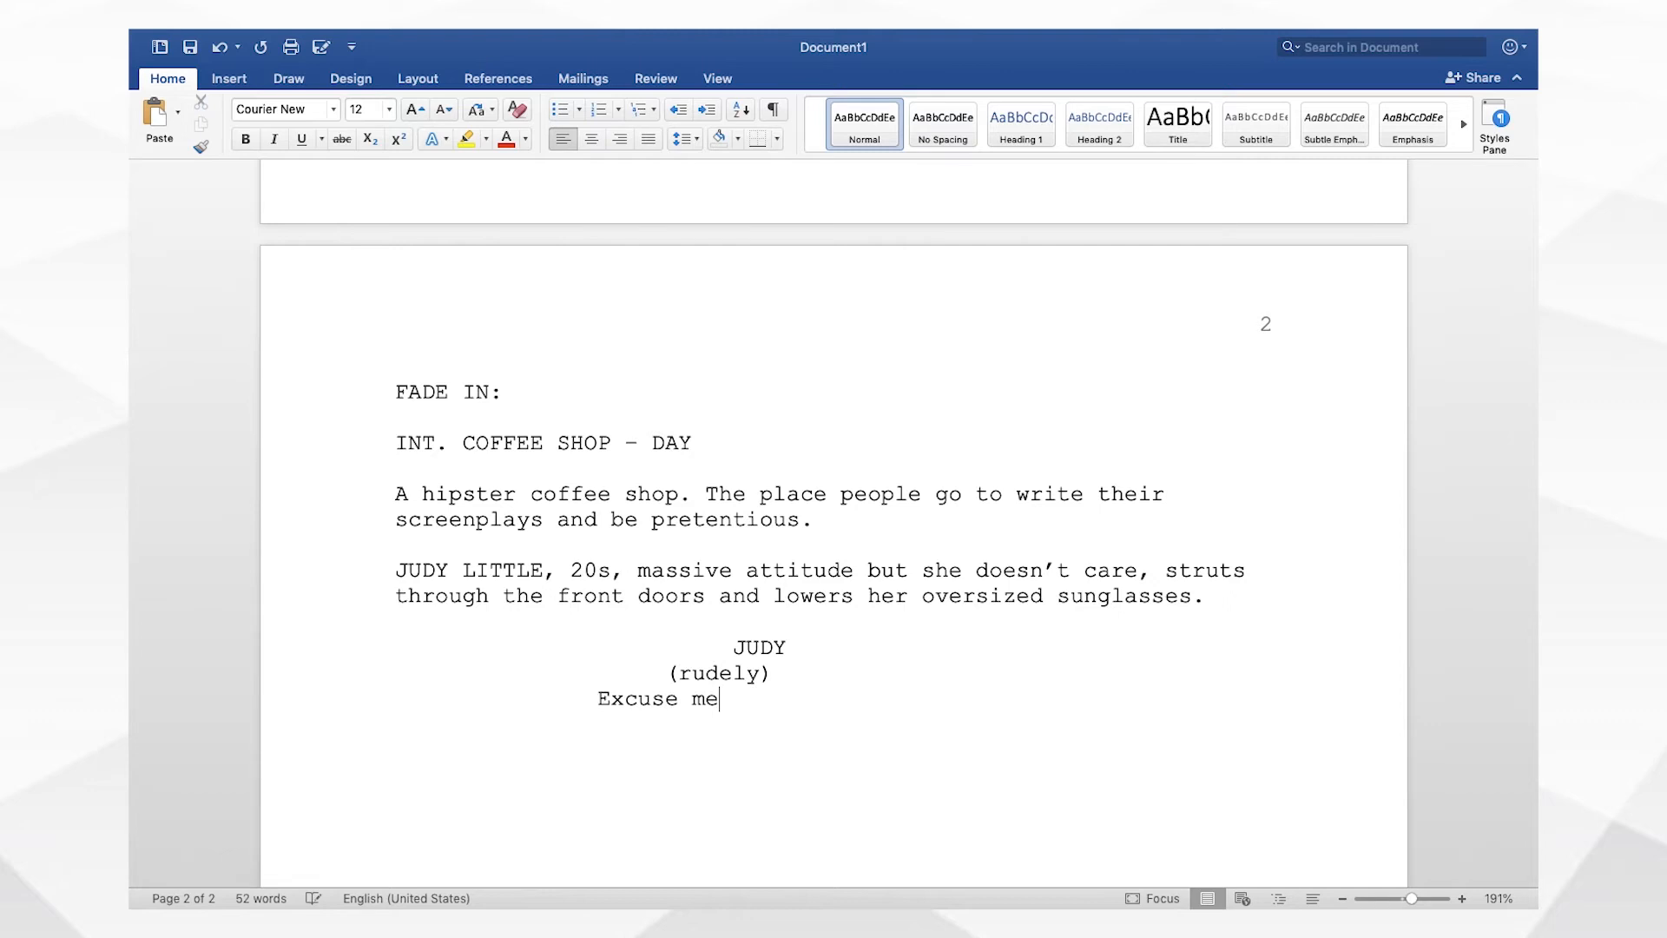
pyautogui.write('?')
# - Add an indented dialogue block for "CASHIER" with the line "How can I help you?"
pyautogui.press('Return')
pyautogui.write('CASHIER')
pyautogui.press('Return')
pyautogui.write('How can ')
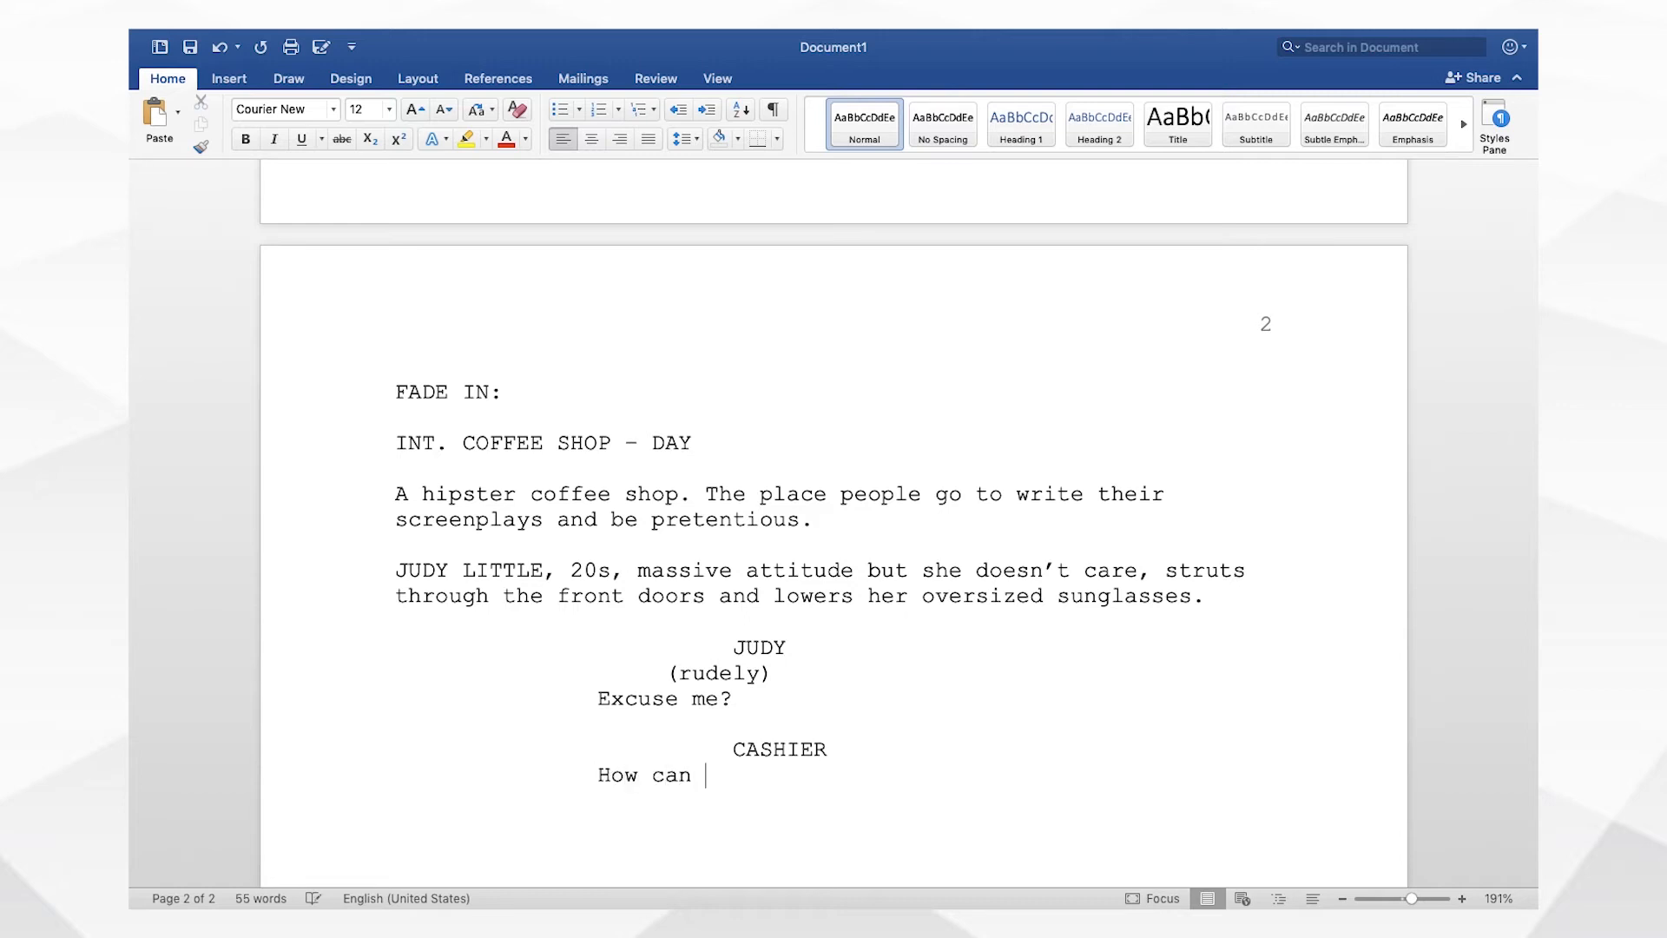
pyautogui.write('I help you?')
# - Add the lead's capitalised name cue and the dialogue "I just ordered a latte with soy milk, and I'm pretty sure I was given two-percent."
pyautogui.press('Return')
pyautogui.write('JUDY')
pyautogui.press('Tab')
pyautogui.write('I just ordered a latte ')
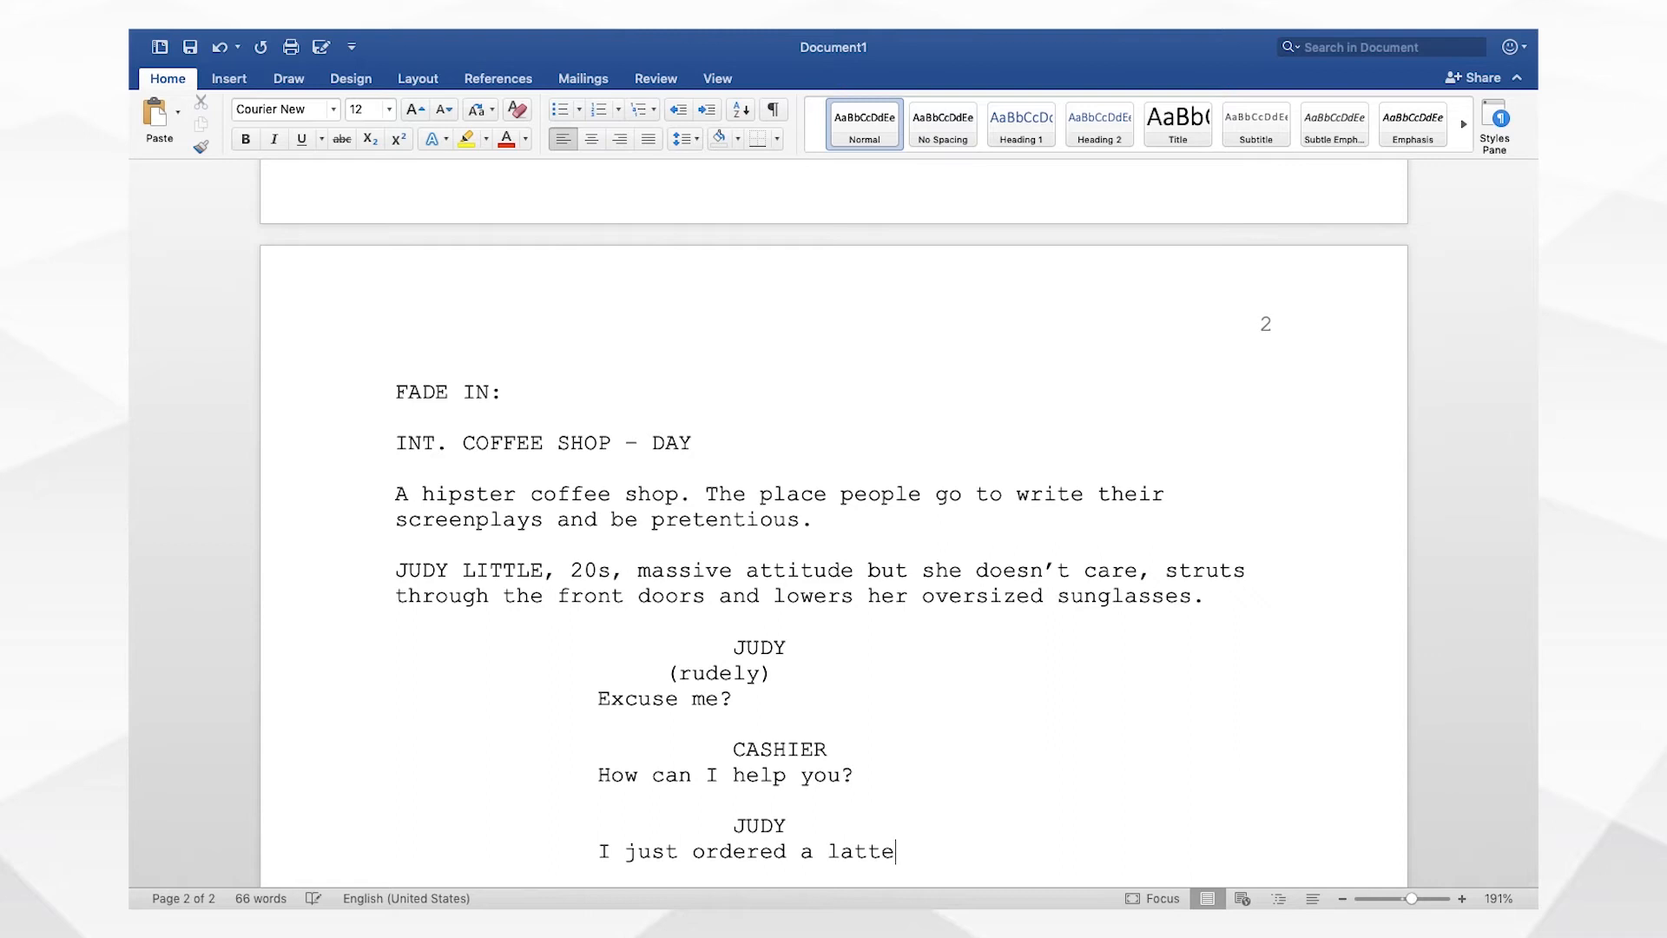
pyautogui.write("with soymilk, and I'm pretty sure I wasgiven")
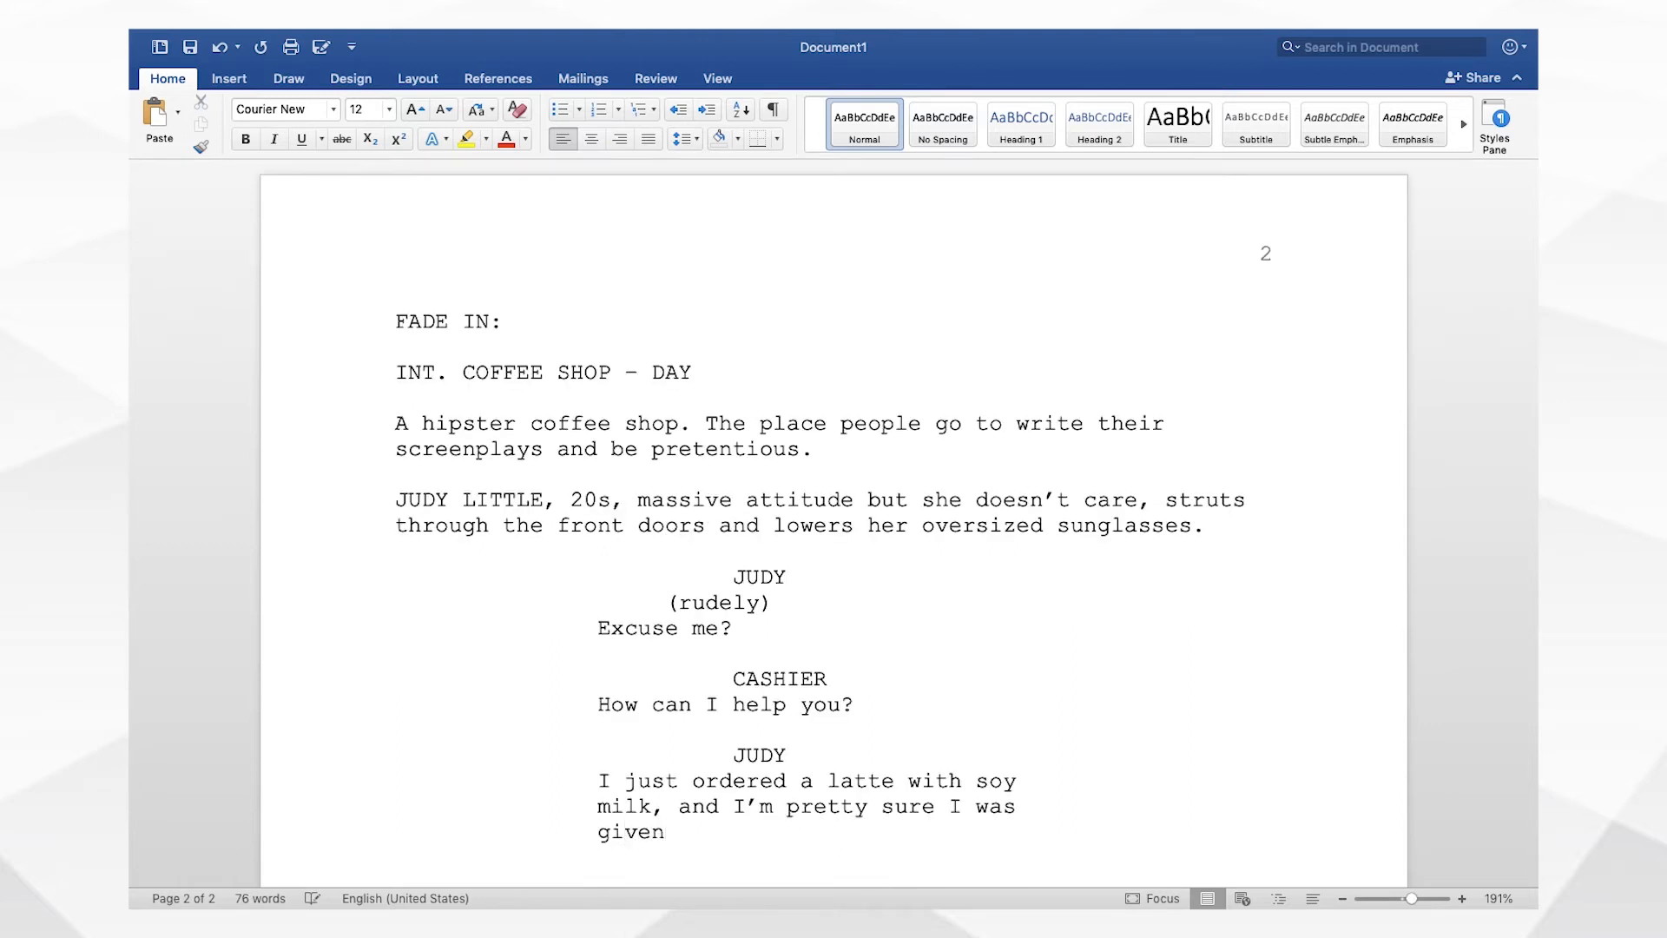
pyautogui.write(' two-percent.')
# - Review the layout of the scene heading, action lines and indented dialogue blocks on page 2
pyautogui.scroll(-3, 927, 749)
pyautogui.scroll(1, 927, 748)
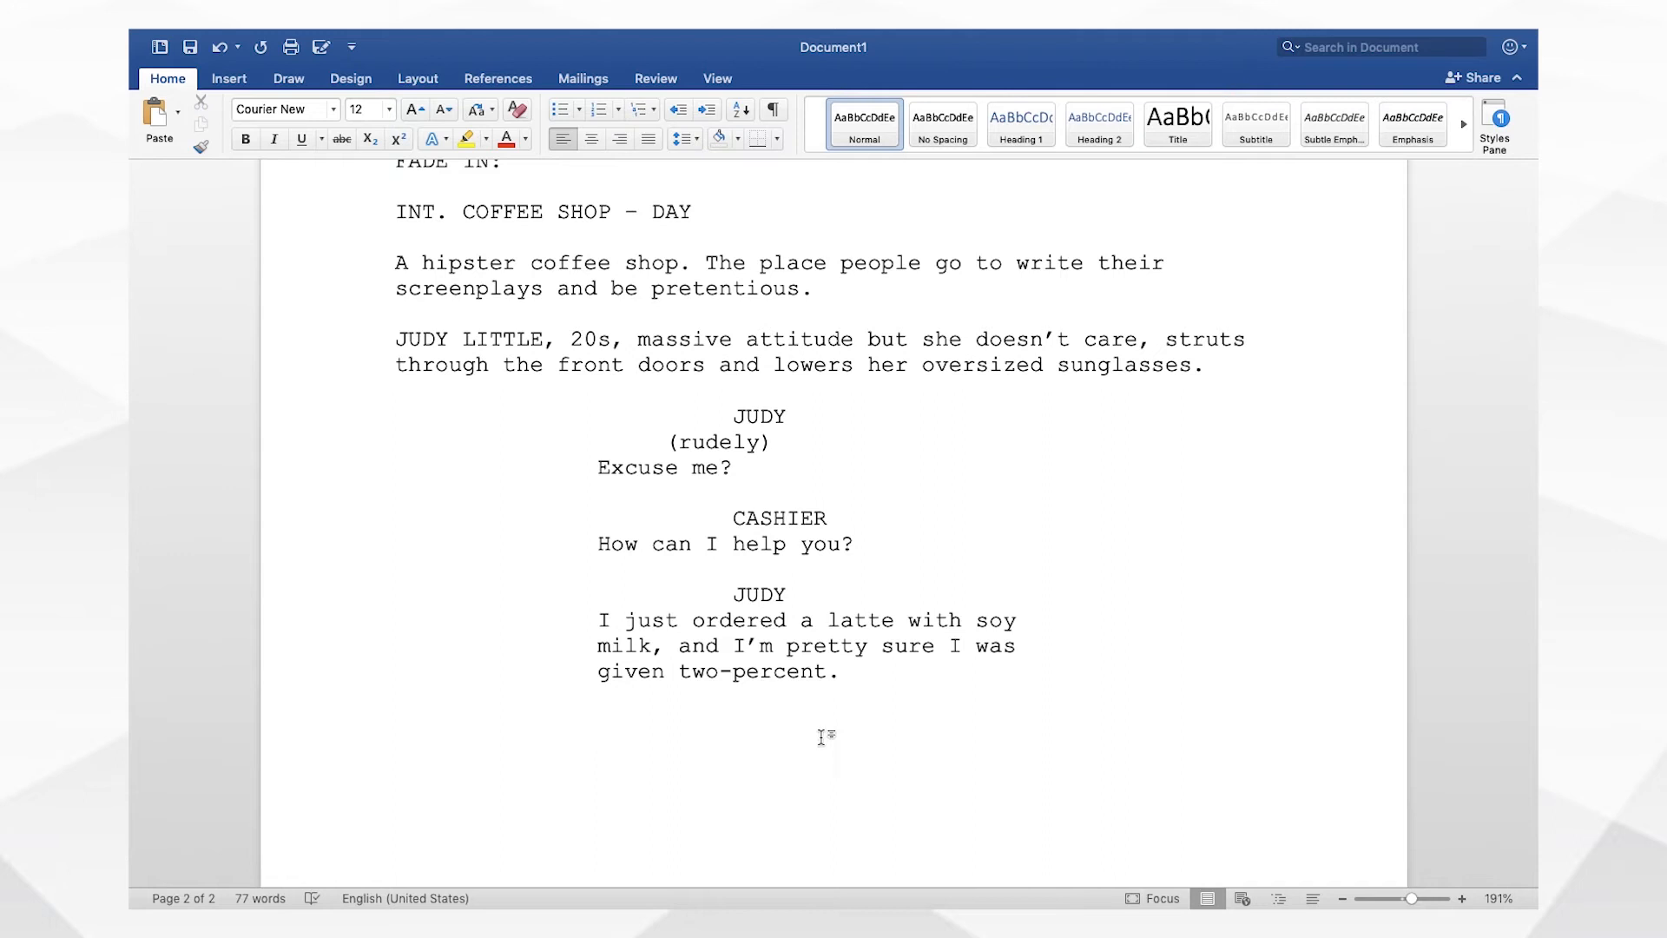
pyautogui.scroll(-5, 868, 699)
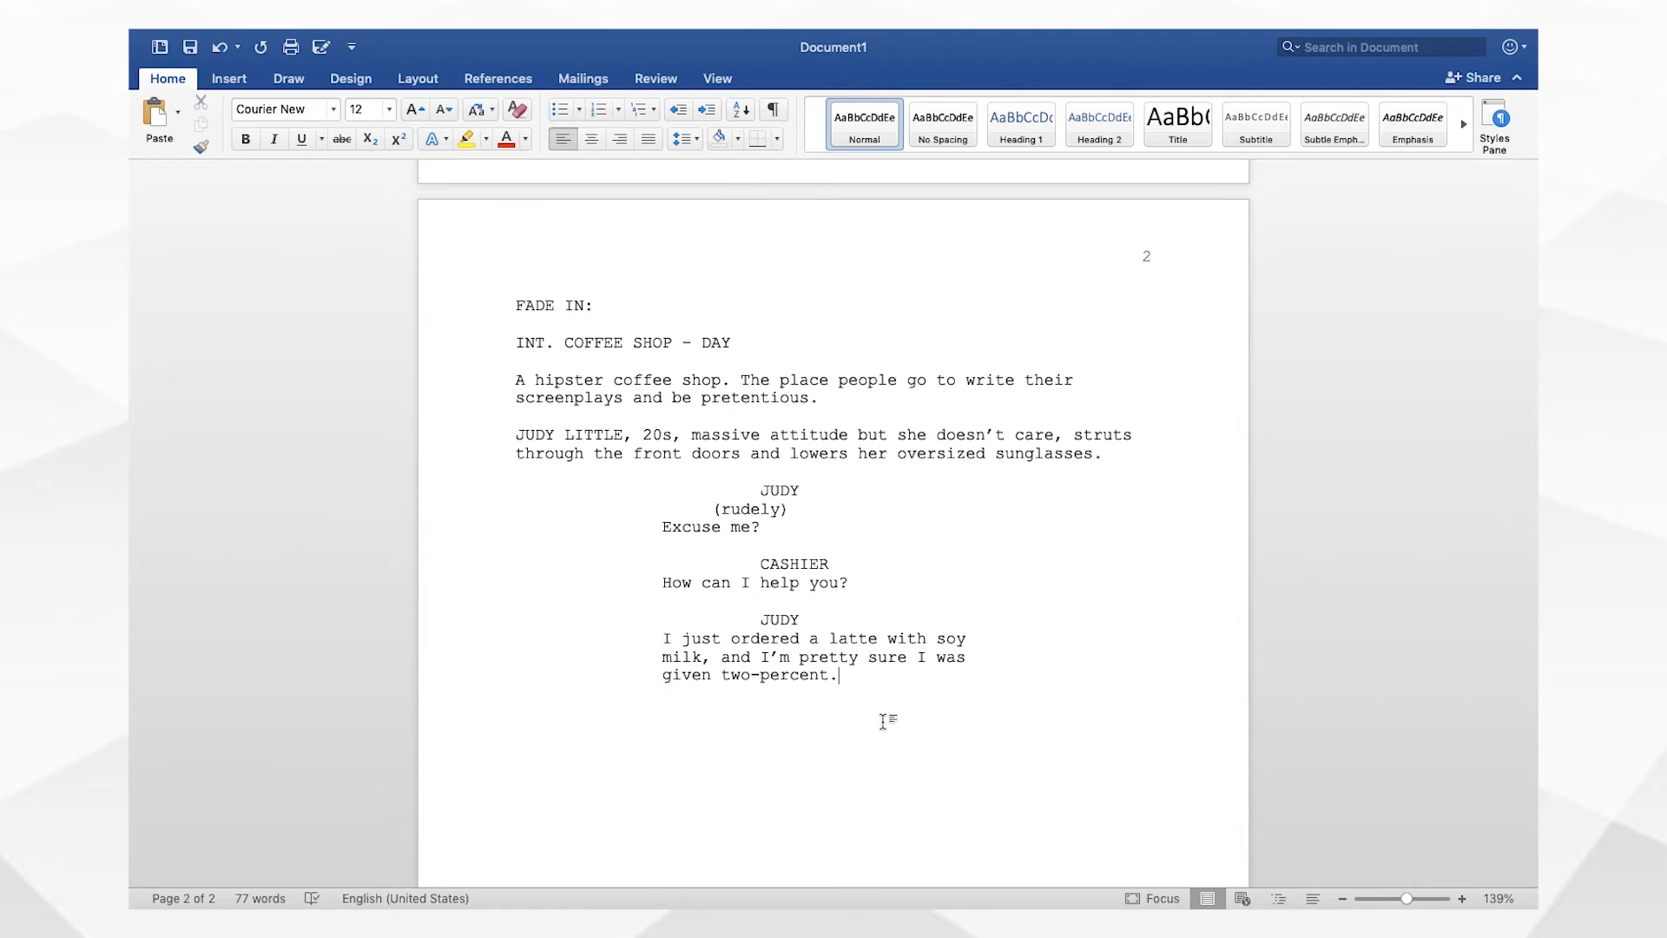
pyautogui.scroll(5, 882, 721)
pyautogui.scroll(3, 883, 721)
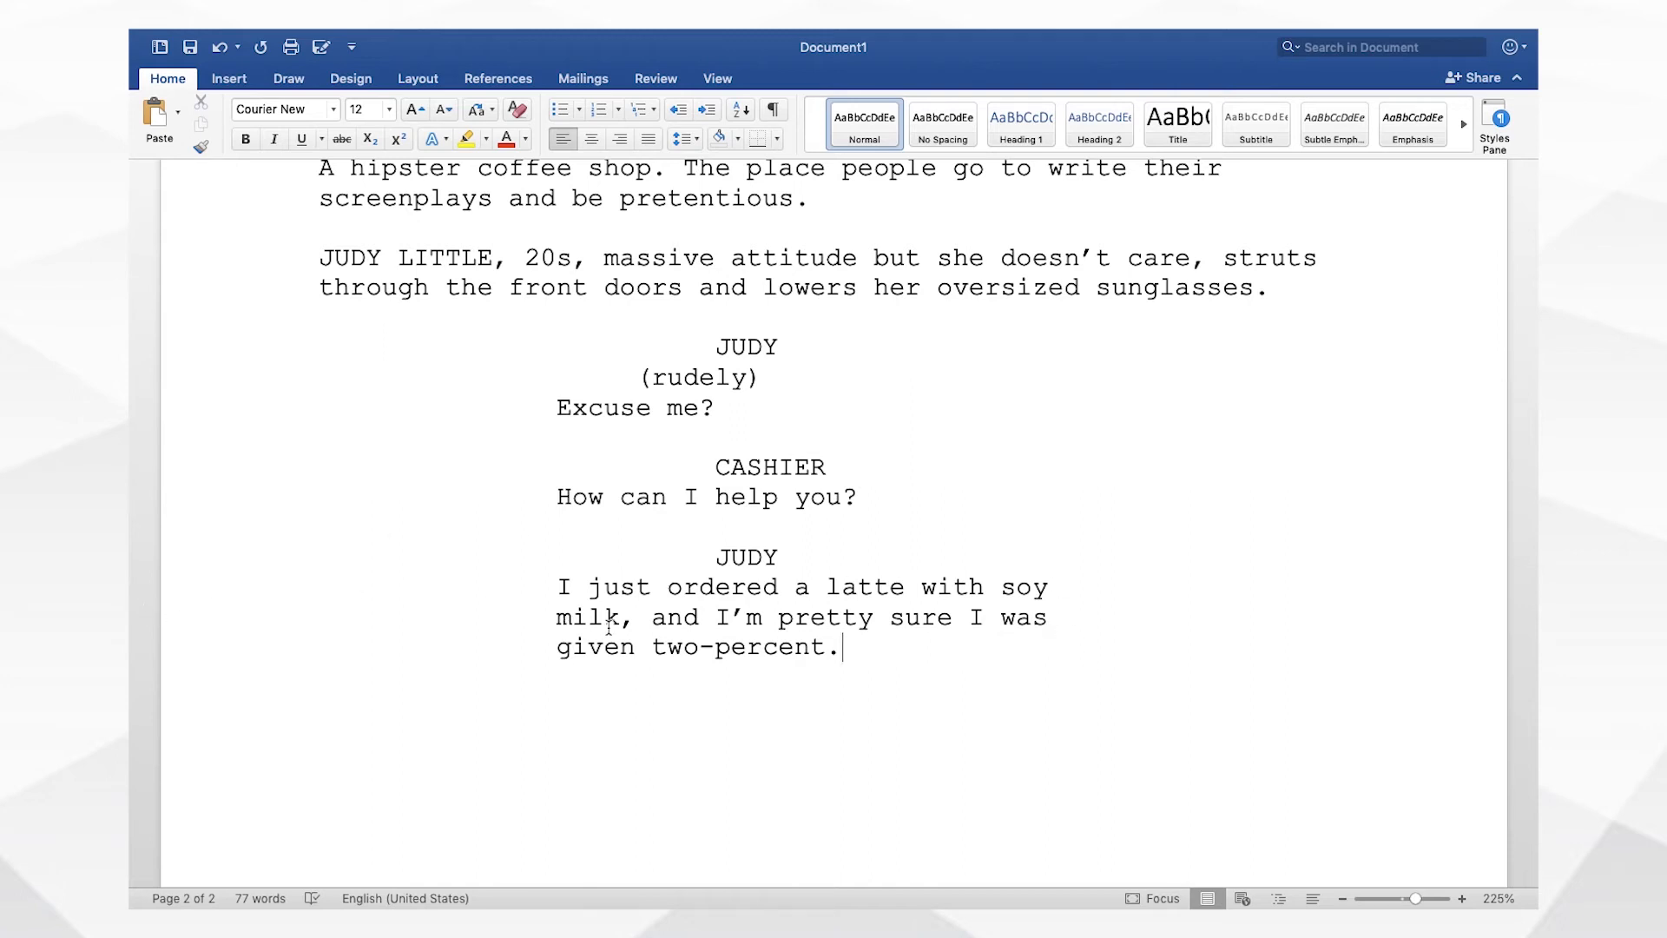
pyautogui.scroll(4, 879, 654)
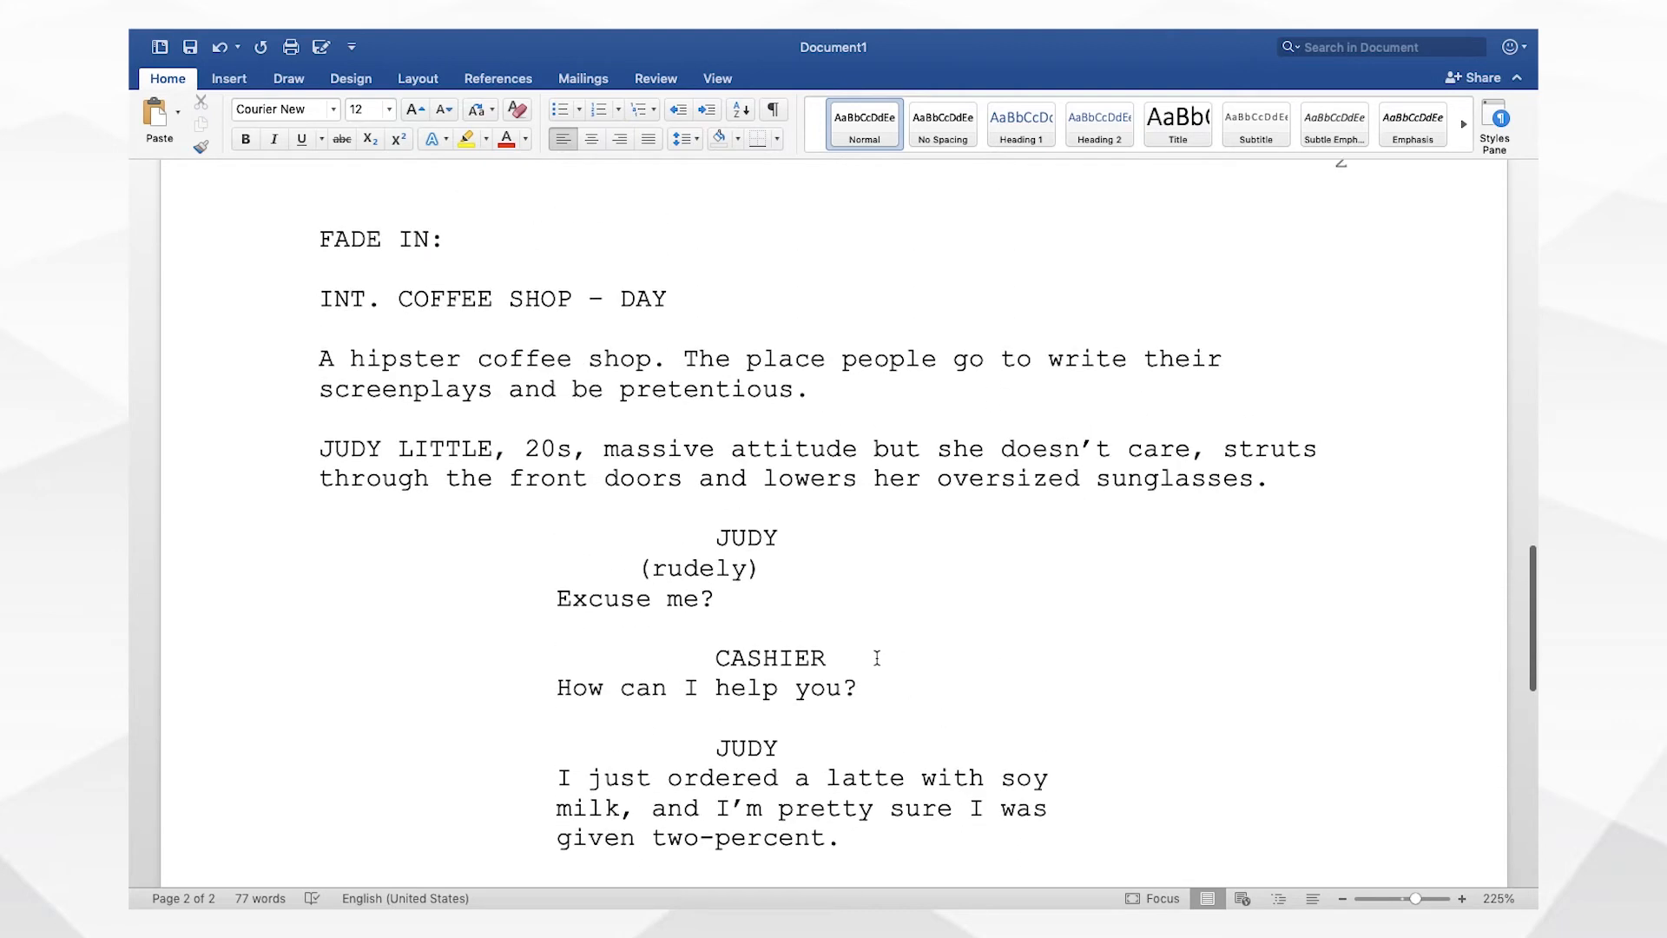
pyautogui.scroll(-5, 867, 669)
pyautogui.scroll(-5, 868, 670)
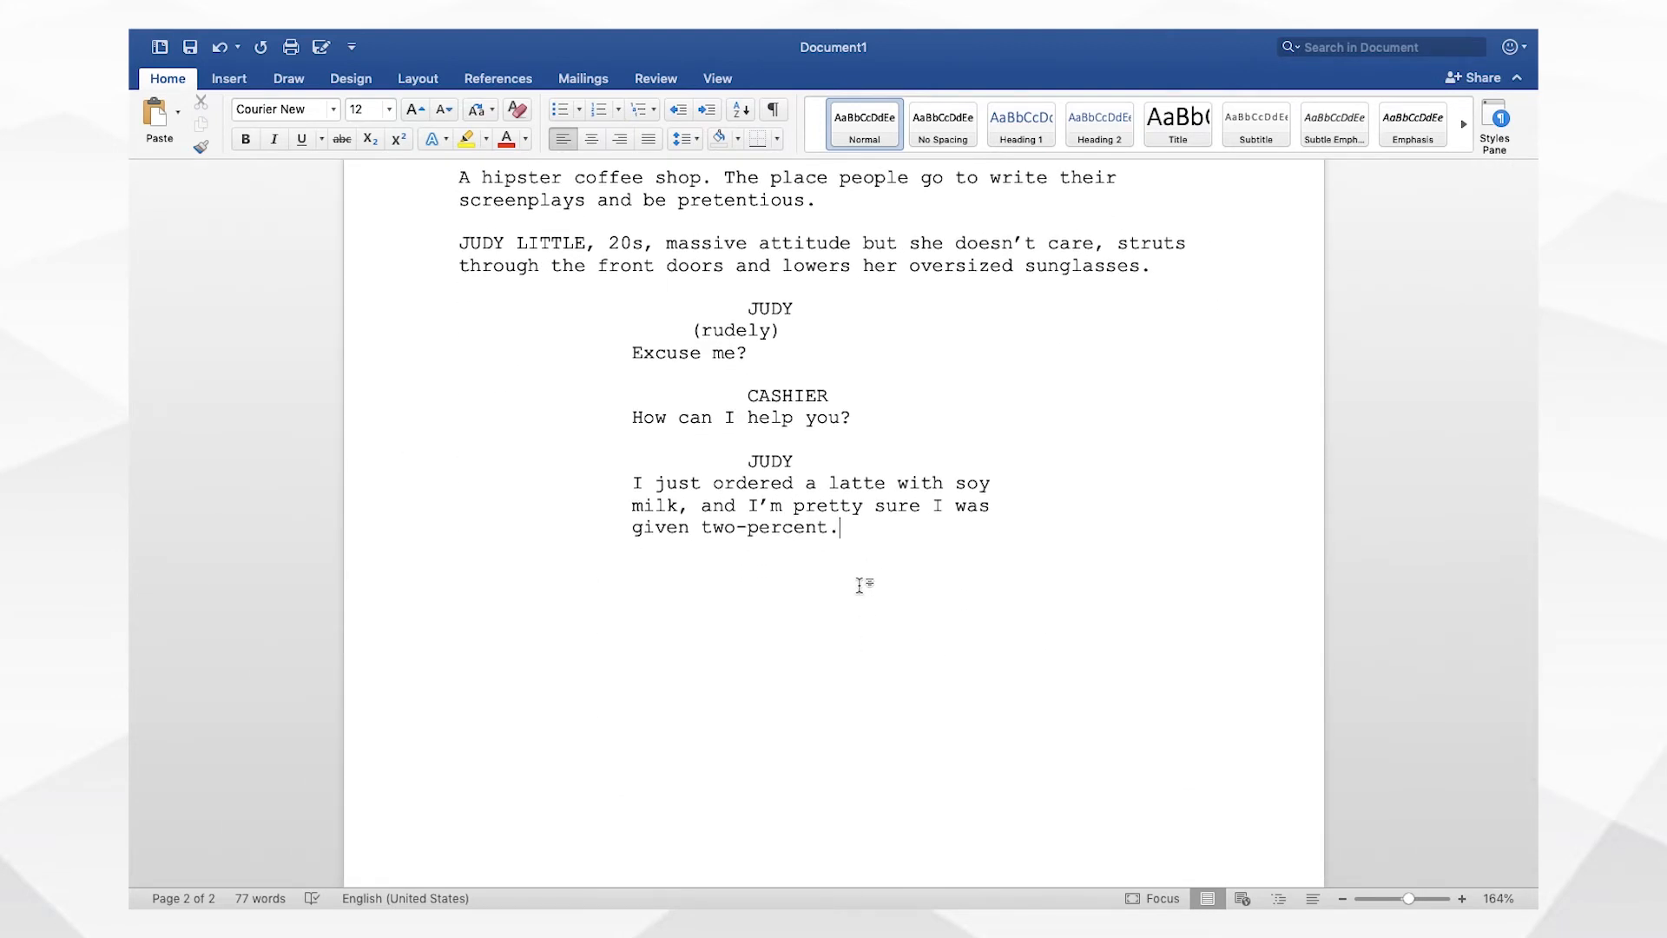
# - Add a right-aligned transition line "CUT TO:" below the last dialogue block
pyautogui.press('Return')
pyautogui.click(621, 139)
pyautogui.write('CUT TO:')
pyautogui.press('Return')
# - Enter the left-aligned scene heading "EXT. DRIVE THRU - DAY" below the transition
pyautogui.click(562, 140)
pyautogui.write('EXT. DRIVE')
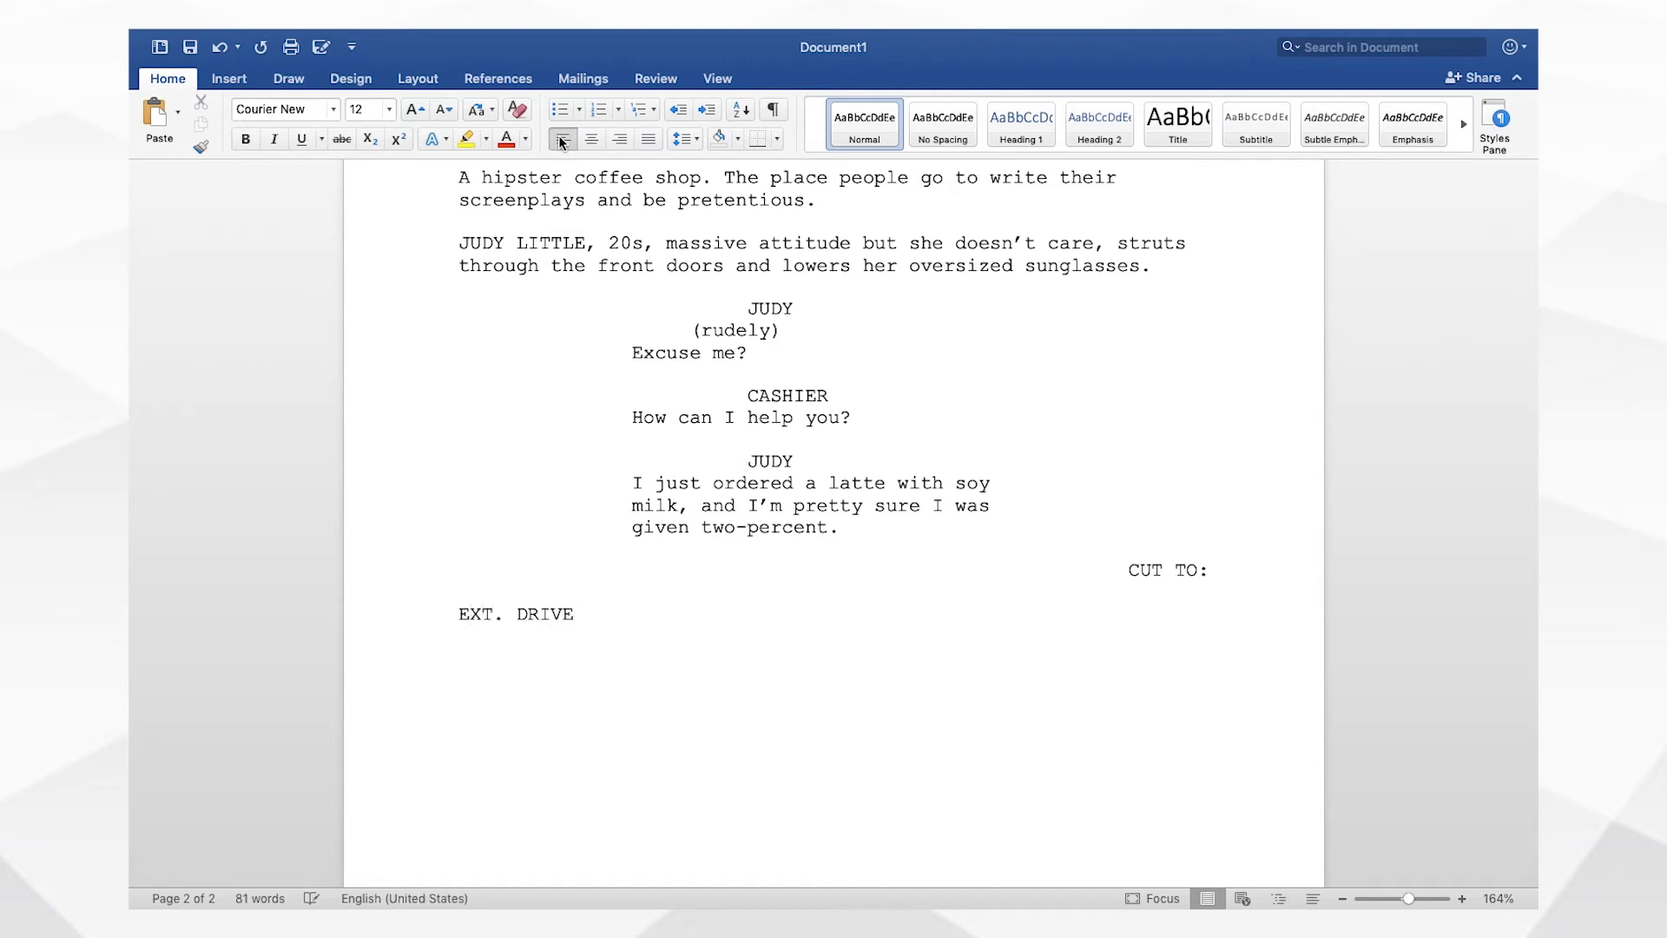
pyautogui.write(' THRU - DAY')
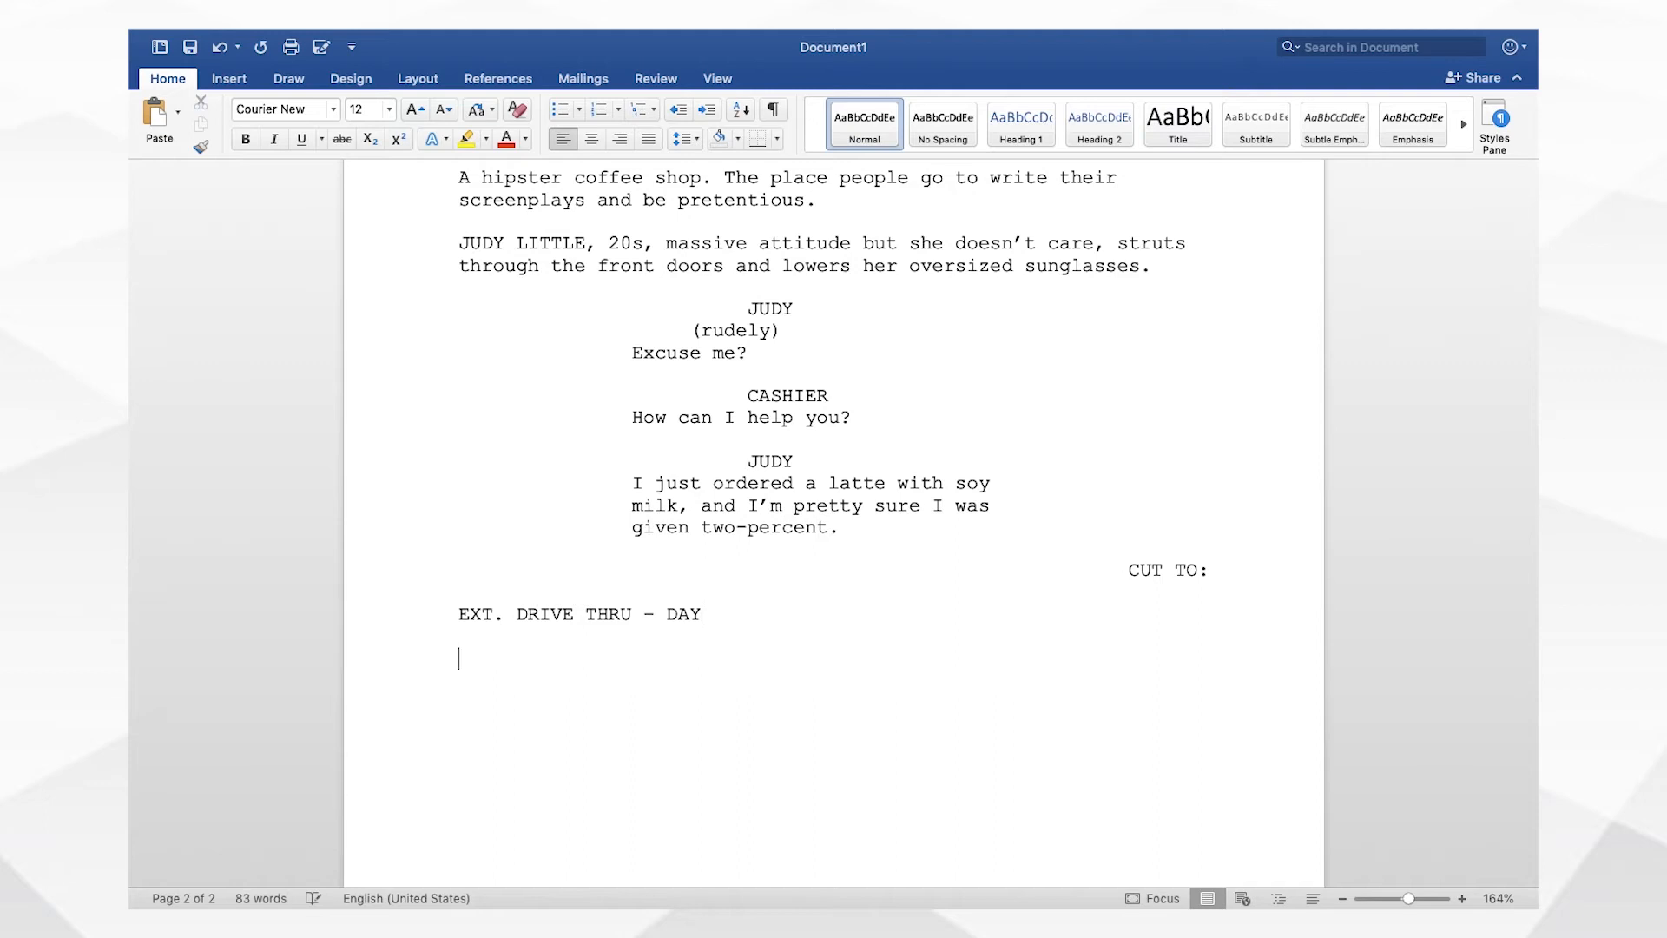
# - Below the drive-thru heading, write an action line with the lead's first name followed by "receives a coffee from the barista at the window."
pyautogui.press('Return')
pyautogui.write('Ju')
pyautogui.write('dy')
pyautogui.press('BackSpace')
pyautogui.press('BackSpace')
pyautogui.write('dy receives a coffee')
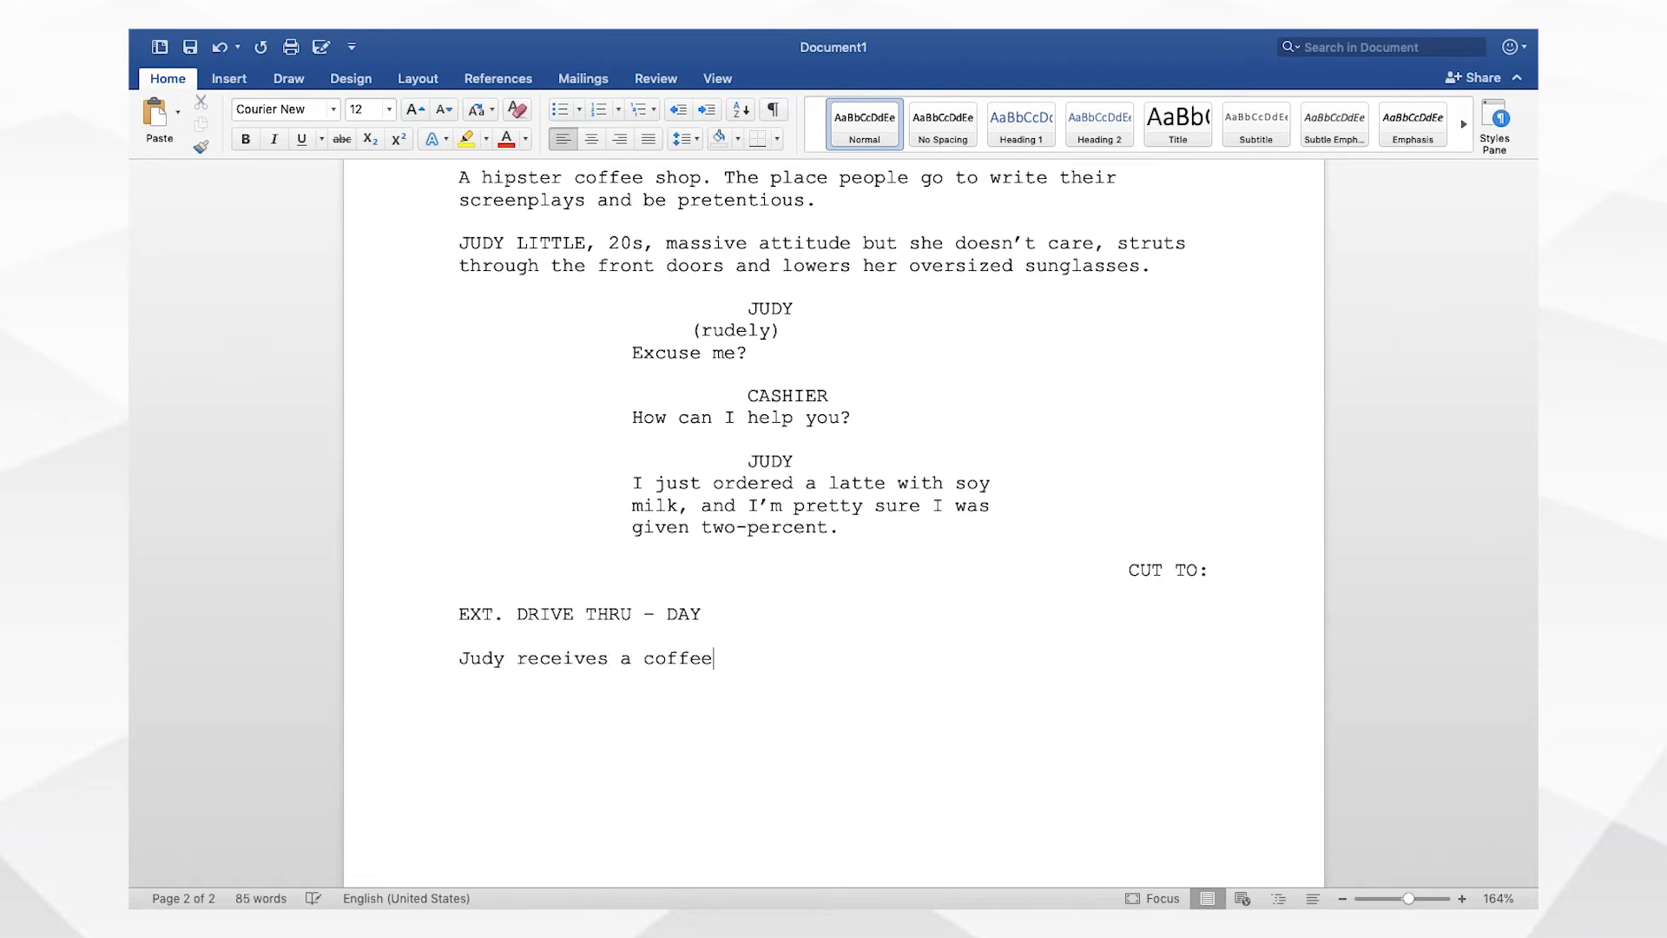
pyautogui.write(' from the barista at')
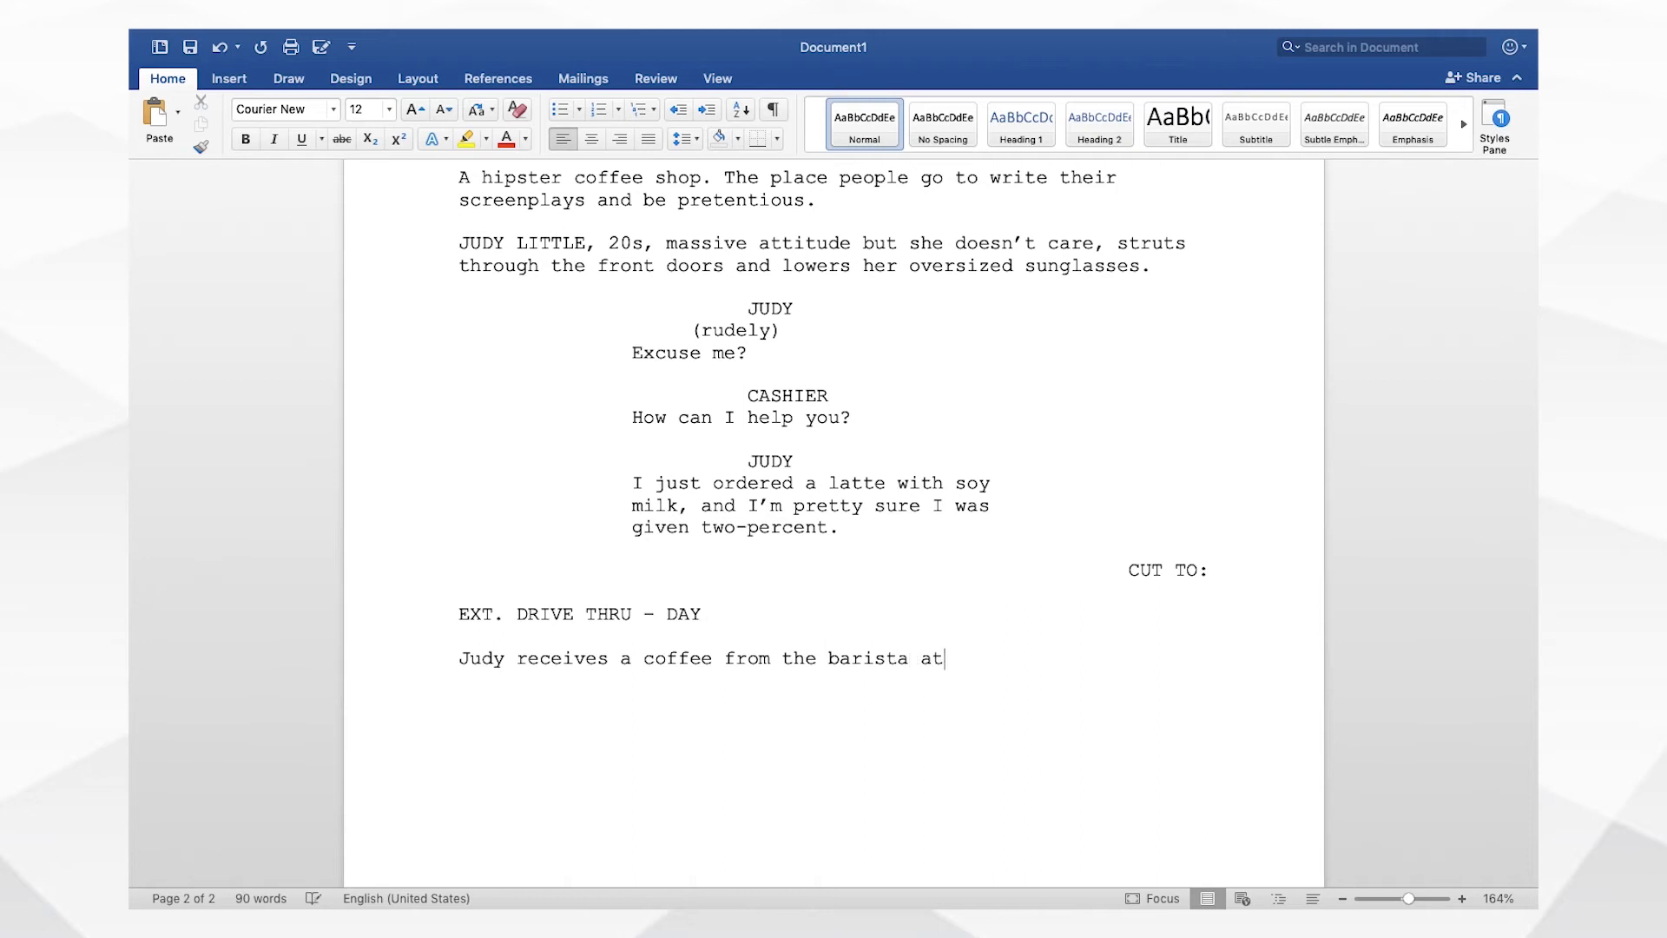
pyautogui.write(' the window.')
pyautogui.scroll(5, 602, 185)
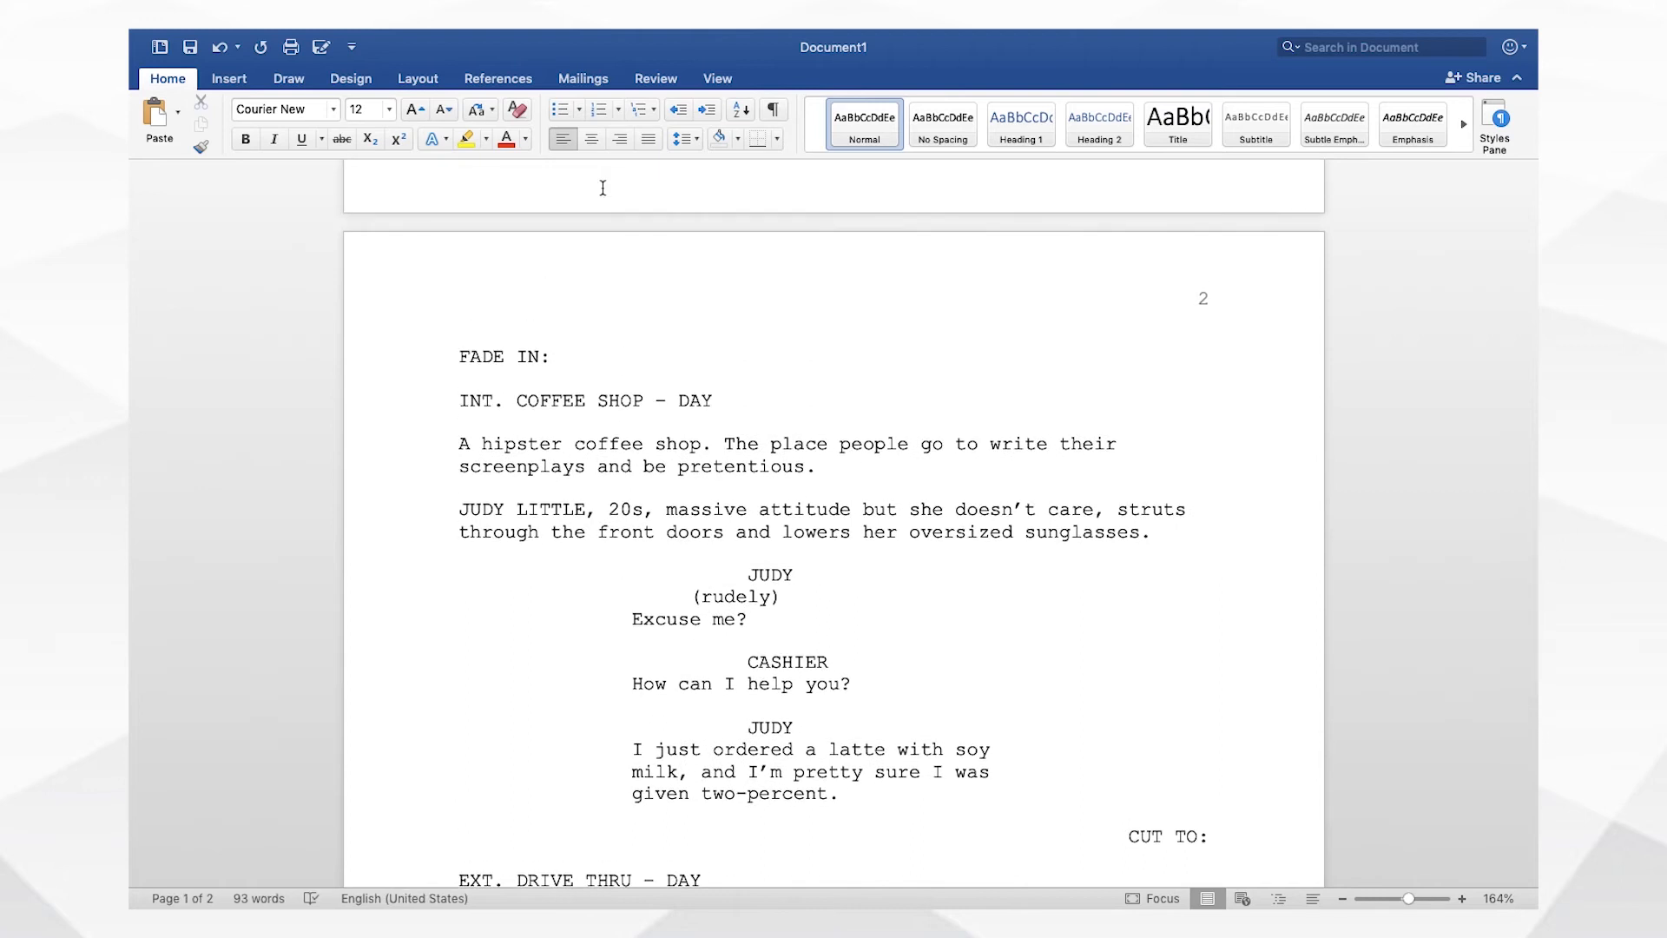
# - Bold the opening "FADE IN:" line and the "INT. COFFEE SHOP – DAY" scene heading on page 2
pyautogui.scroll(-5, 606, 388)
pyautogui.scroll(3, 609, 388)
pyautogui.scroll(-3, 609, 390)
pyautogui.scroll(2, 610, 389)
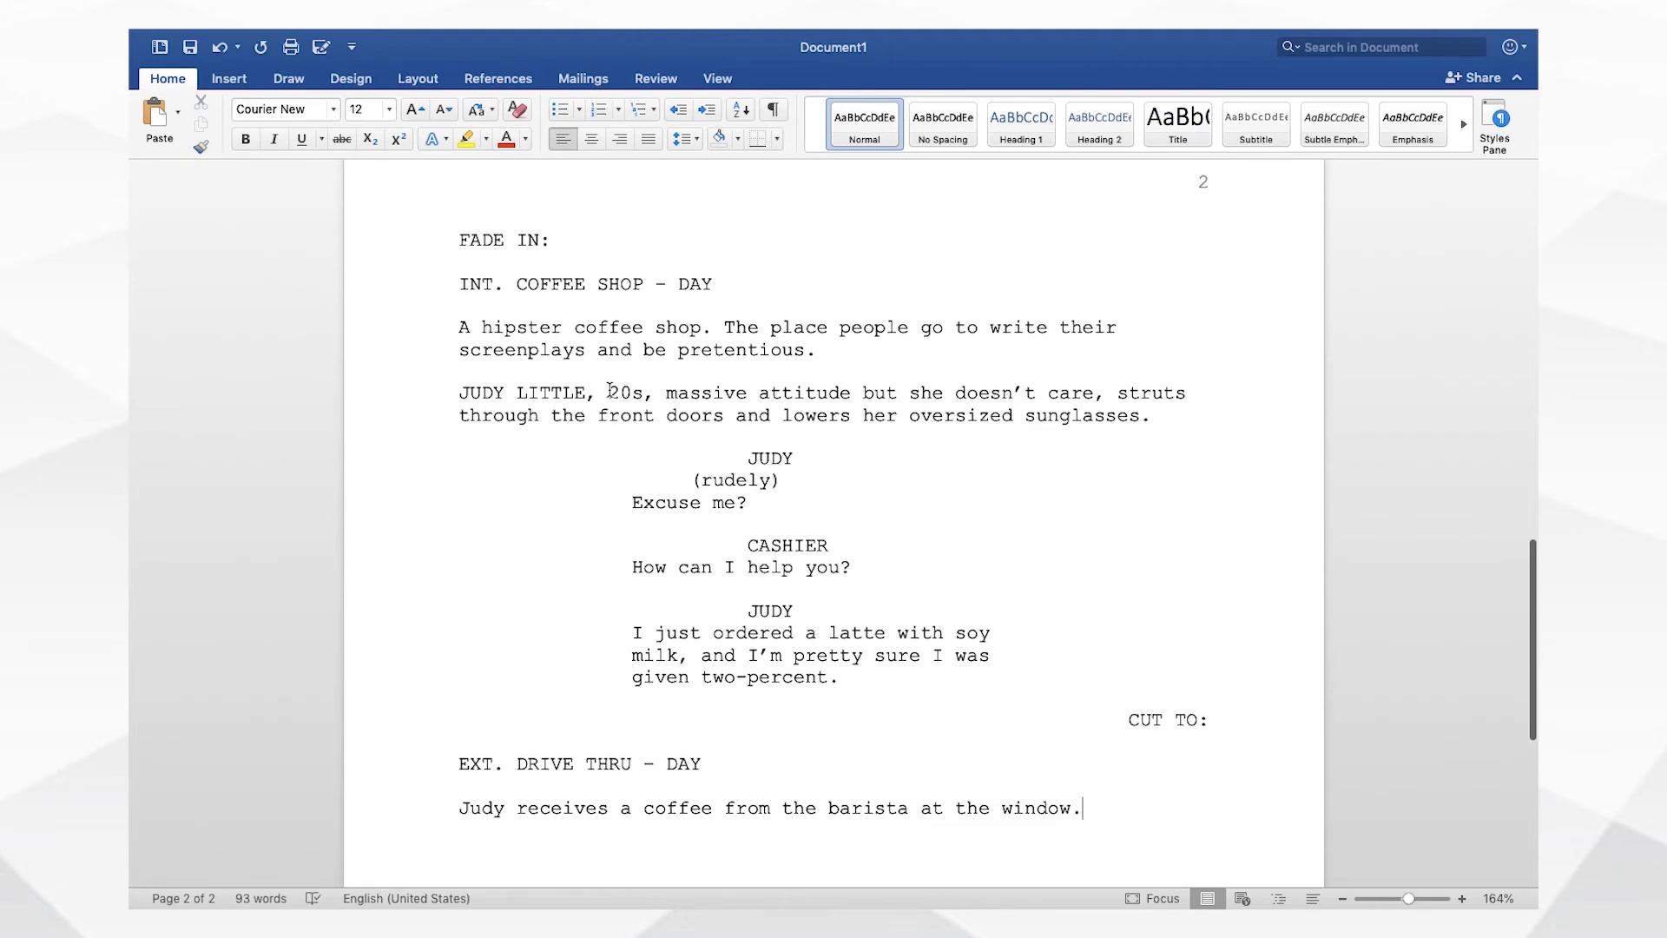
pyautogui.moveTo(717, 285); pyautogui.dragTo(472, 237)
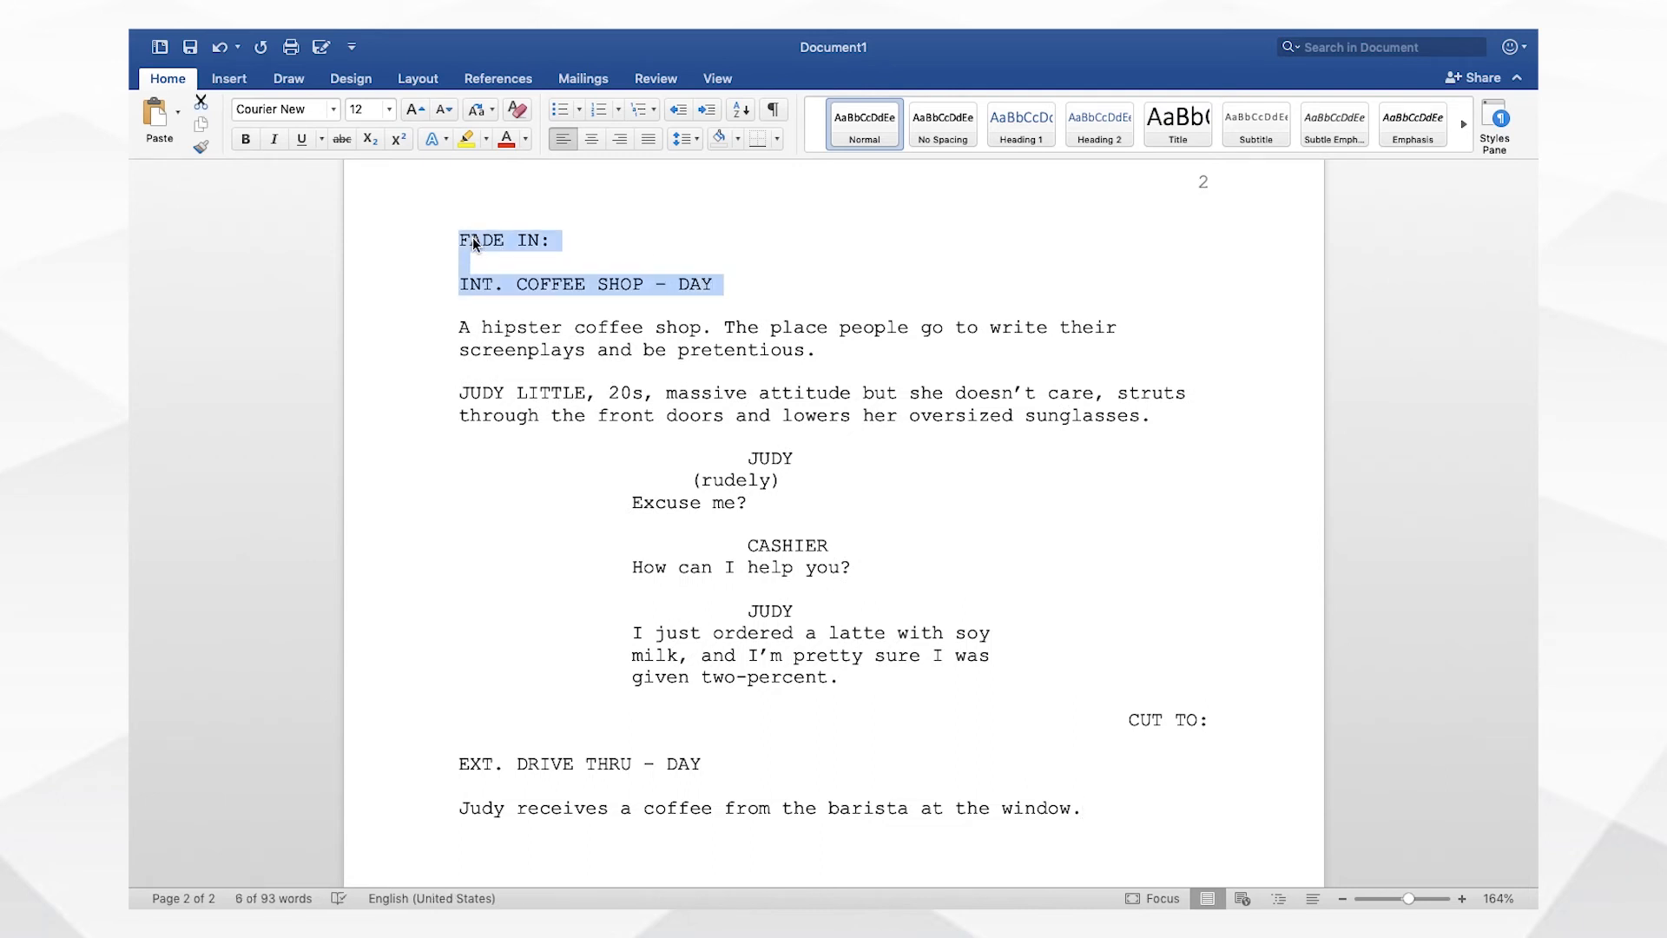
pyautogui.press('super+b')
# - Bold the "CUT TO:" transition and the "EXT. DRIVE THRU – DAY" scene heading
pyautogui.scroll(-2, 698, 540)
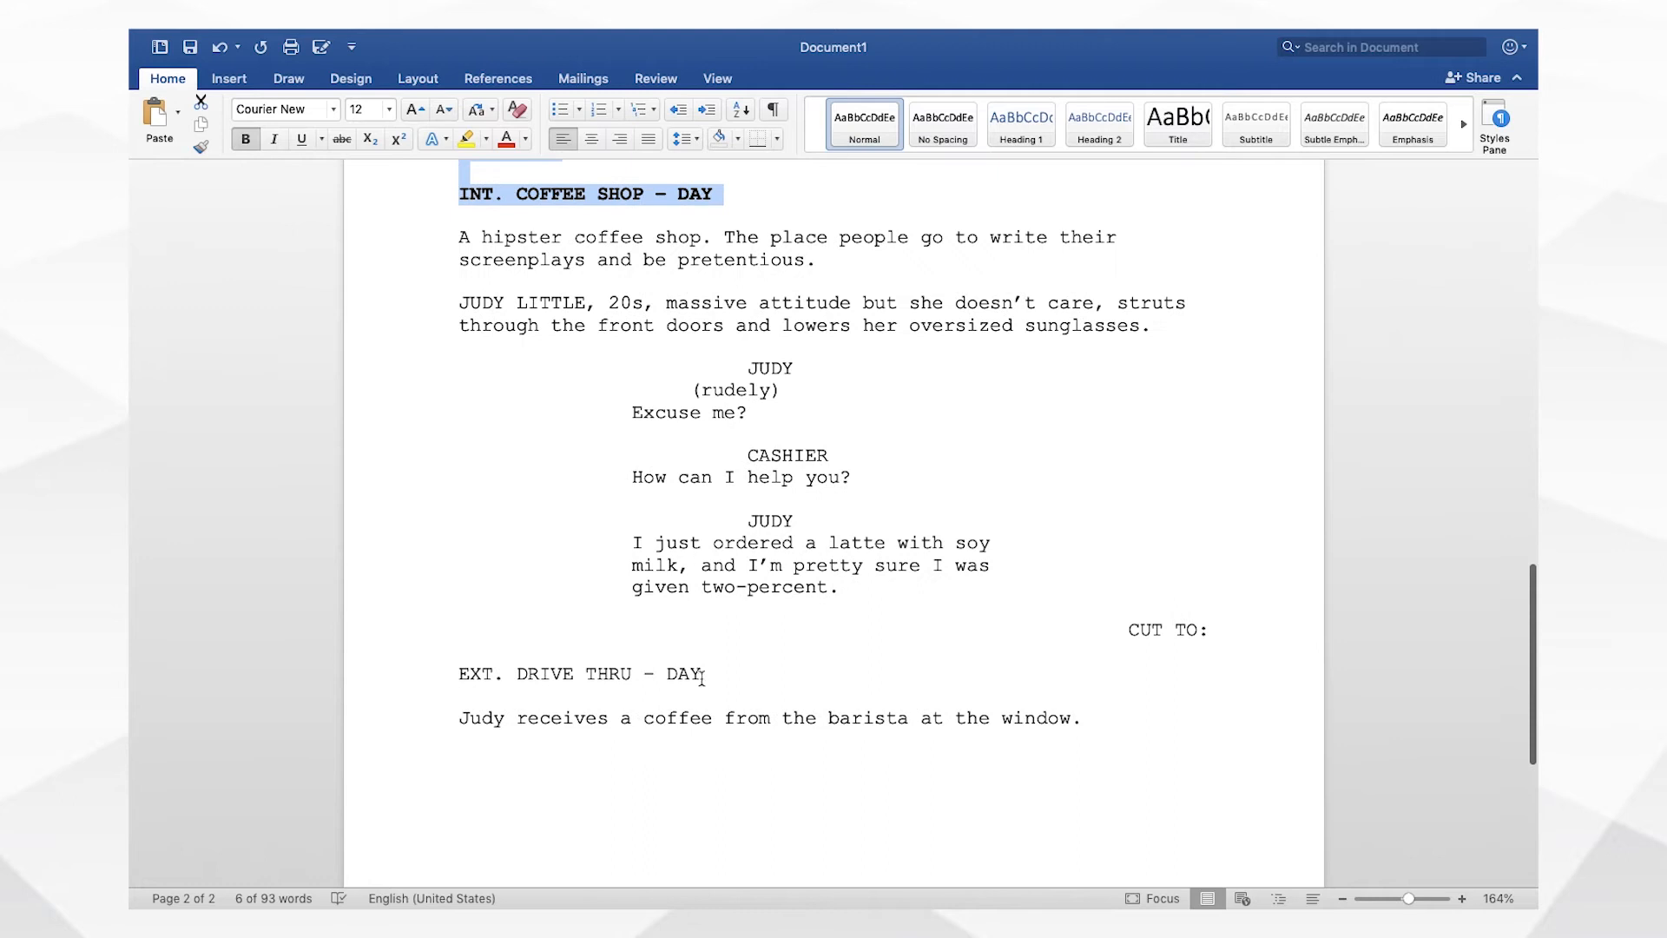
pyautogui.moveTo(702, 673); pyautogui.dragTo(526, 673)
pyautogui.moveTo(470, 659); pyautogui.dragTo(455, 628)
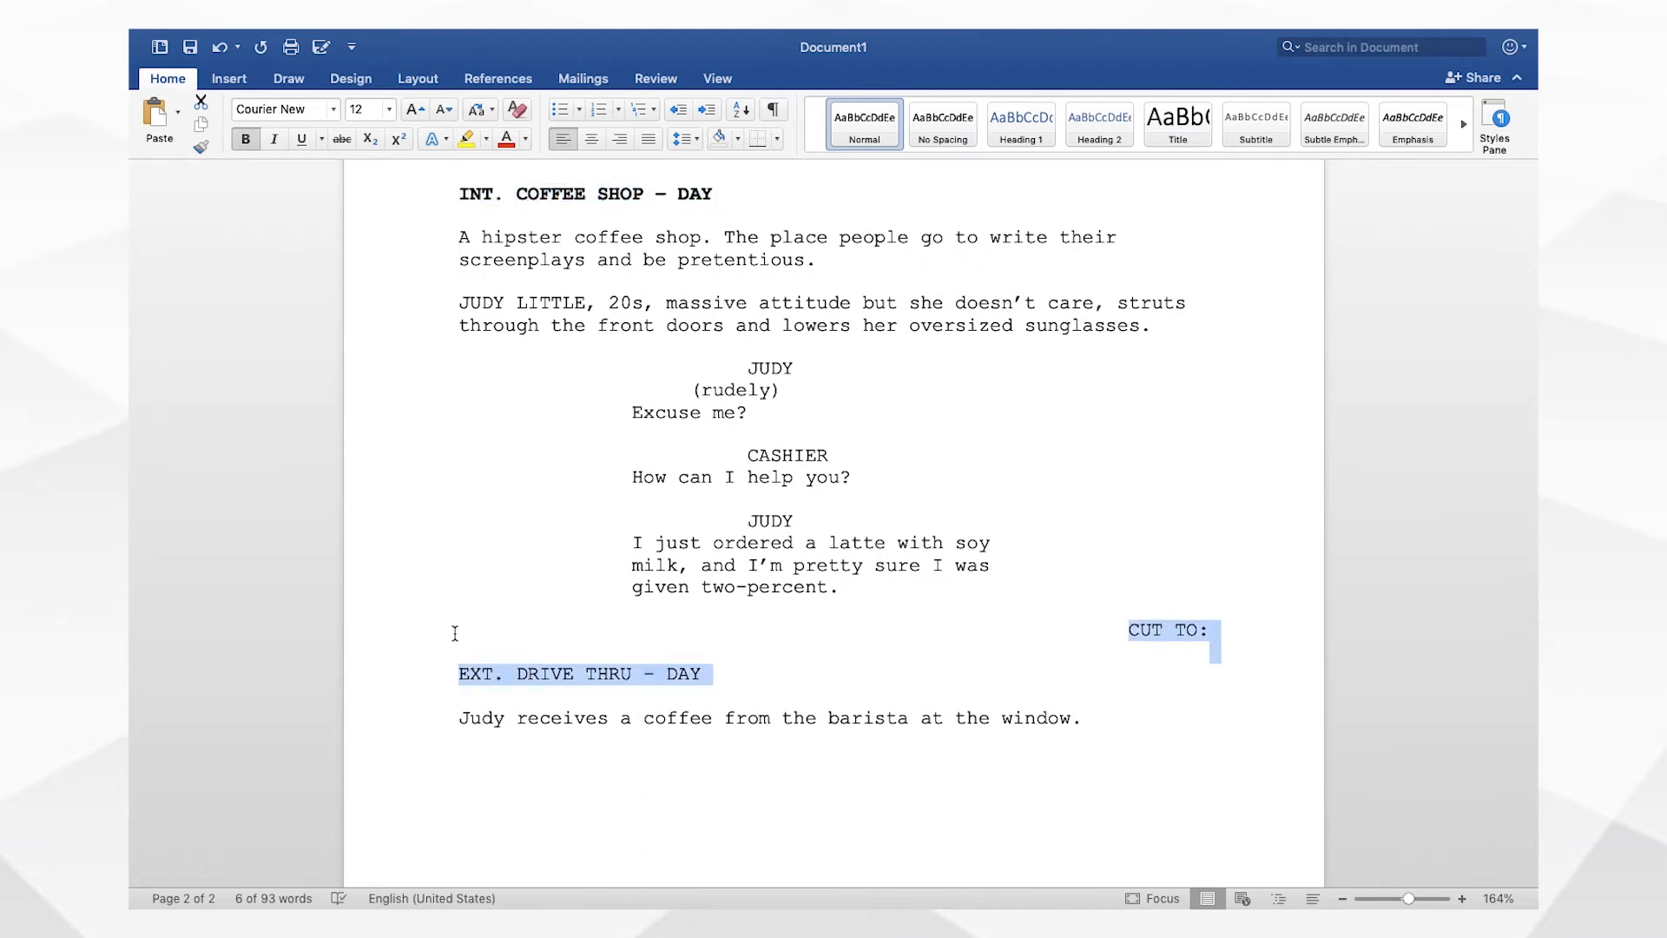
pyautogui.press('super+b')
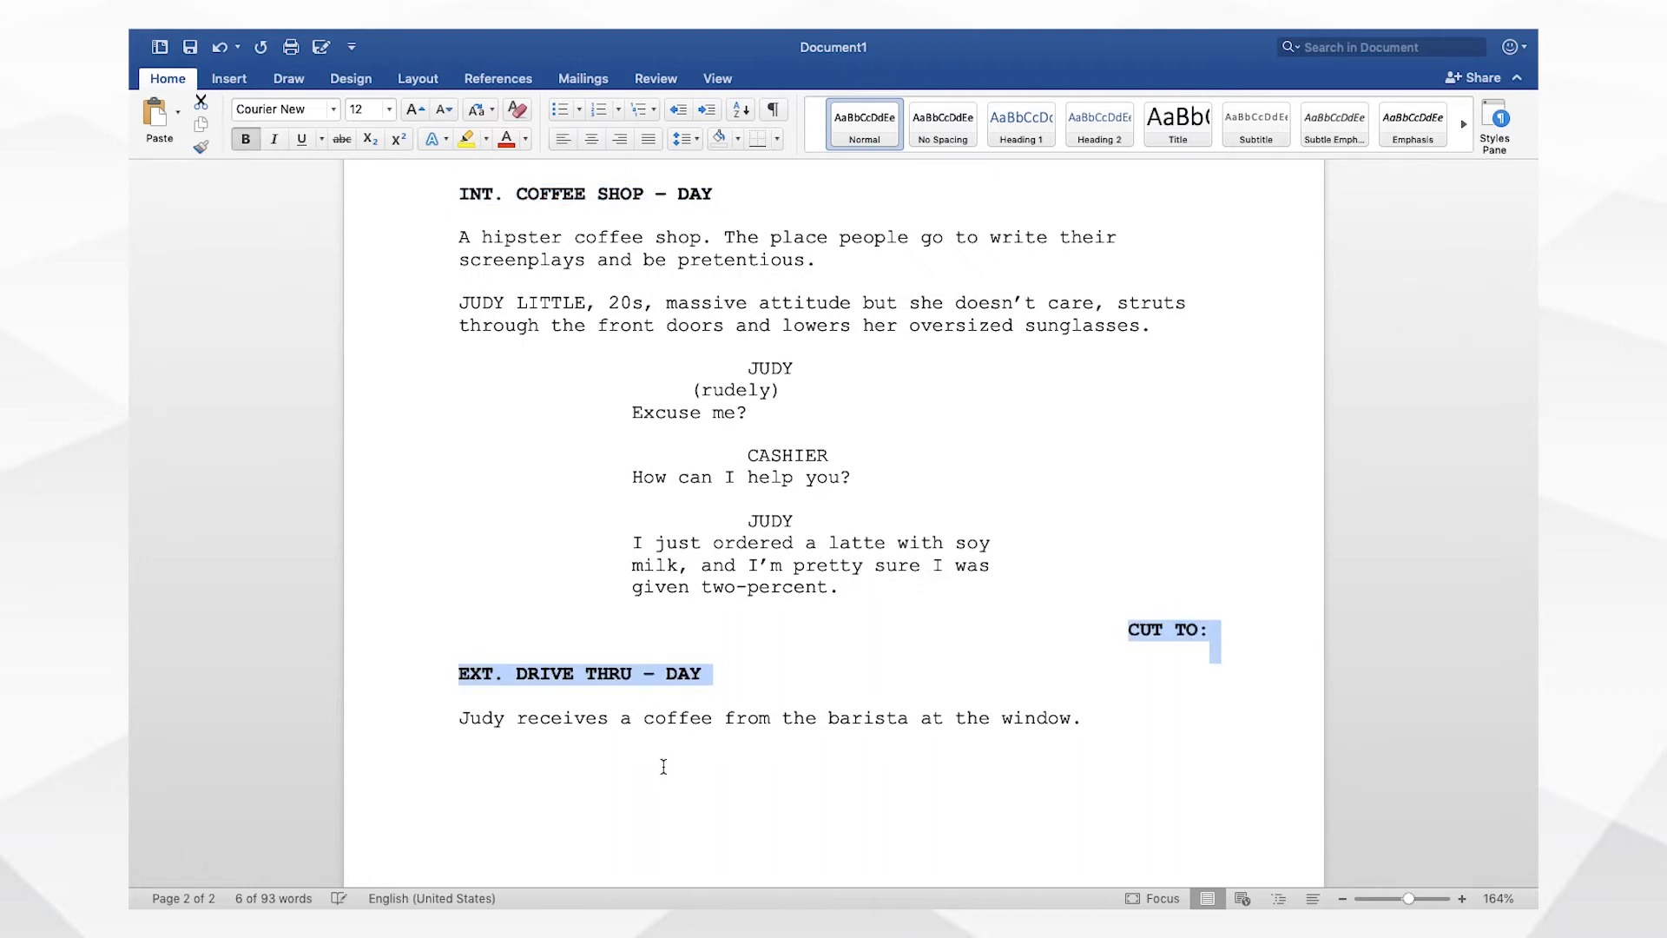
pyautogui.click(770, 696)
# - Review the title page and the formatted script on page 2, including the bold headings and transitions
pyautogui.scroll(3, 765, 692)
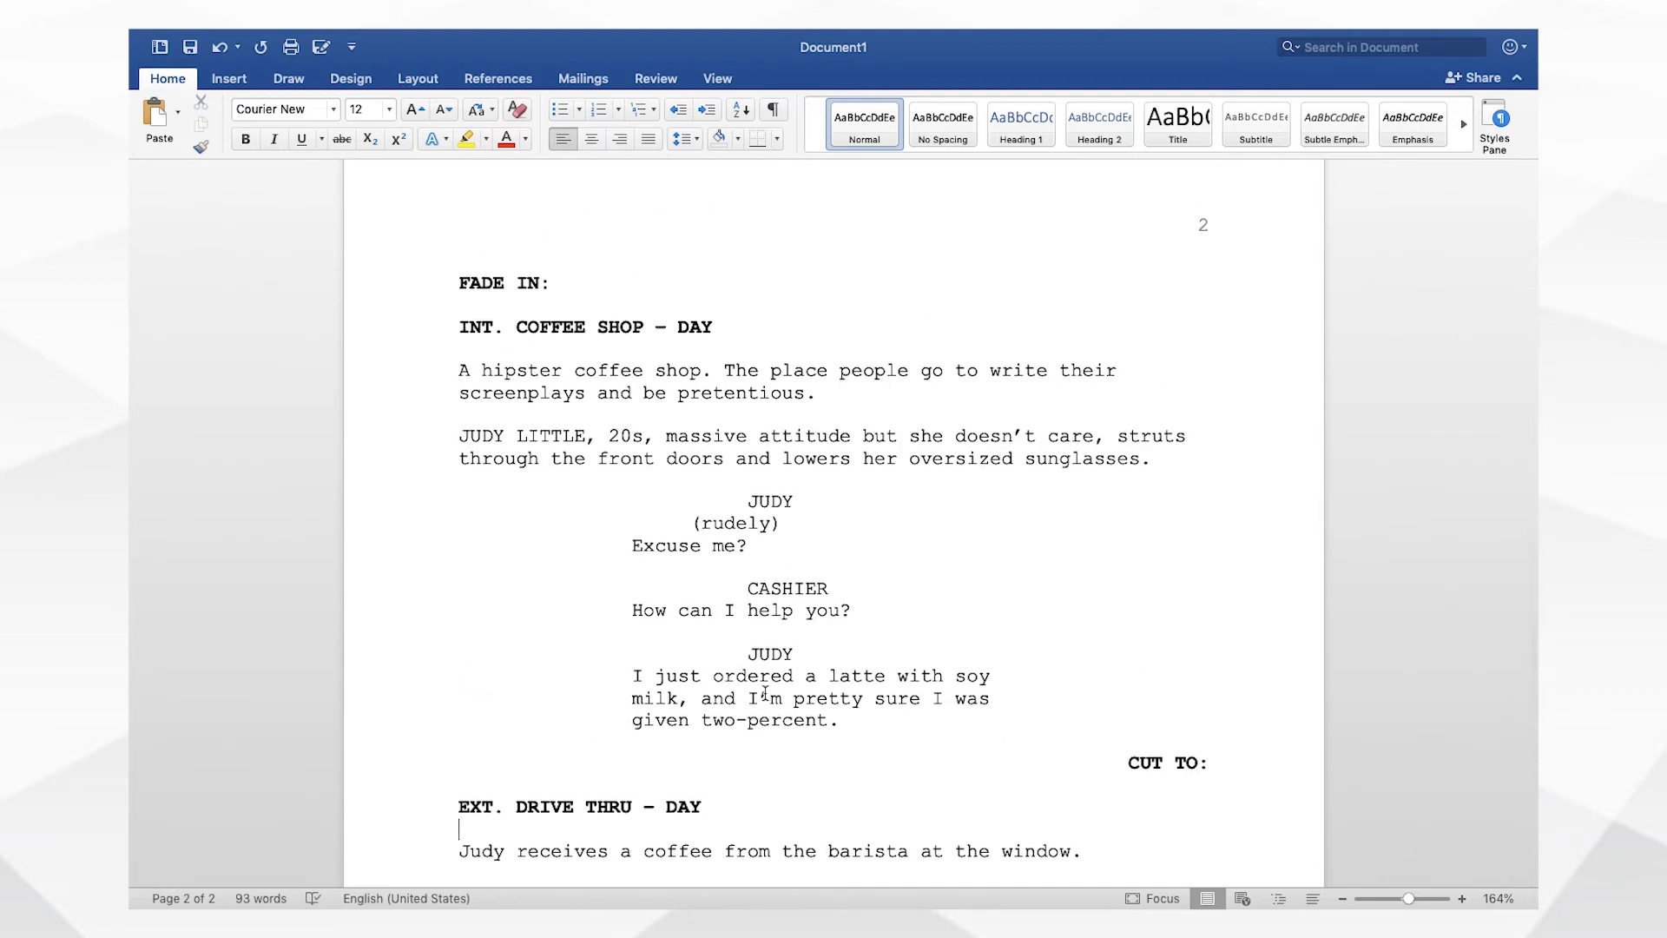
pyautogui.scroll(-3, 765, 692)
pyautogui.scroll(-5, 764, 692)
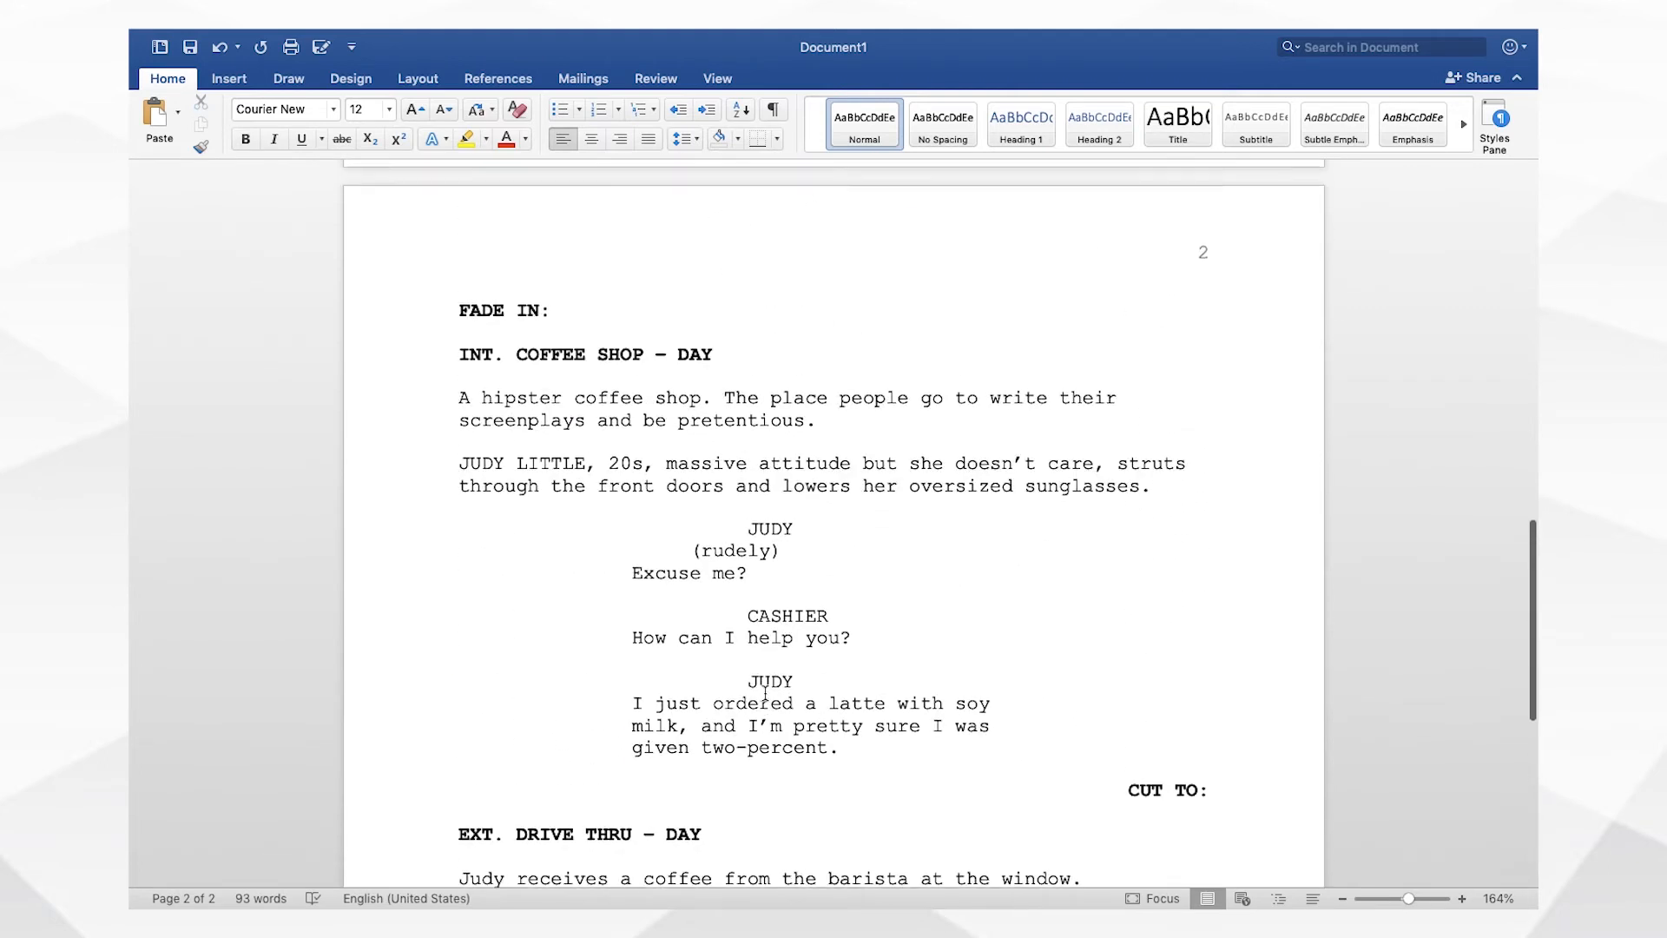
pyautogui.scroll(10, 765, 692)
pyautogui.scroll(-11, 765, 692)
pyautogui.scroll(-1, 764, 692)
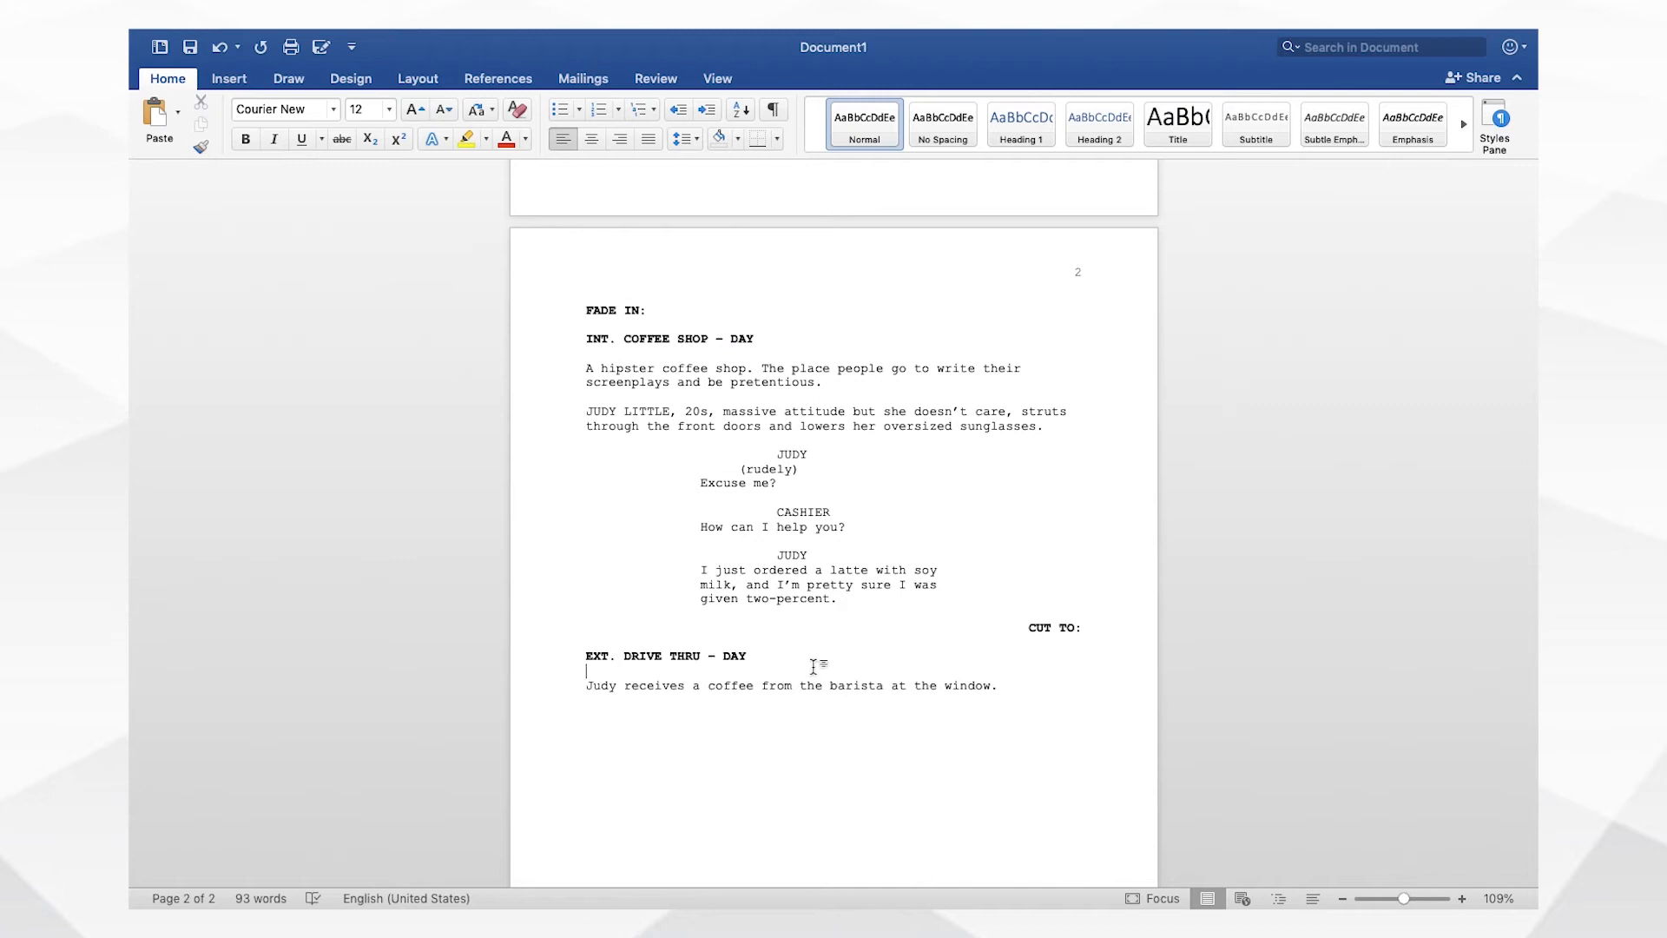
pyautogui.scroll(5, 813, 664)
pyautogui.scroll(1, 817, 666)
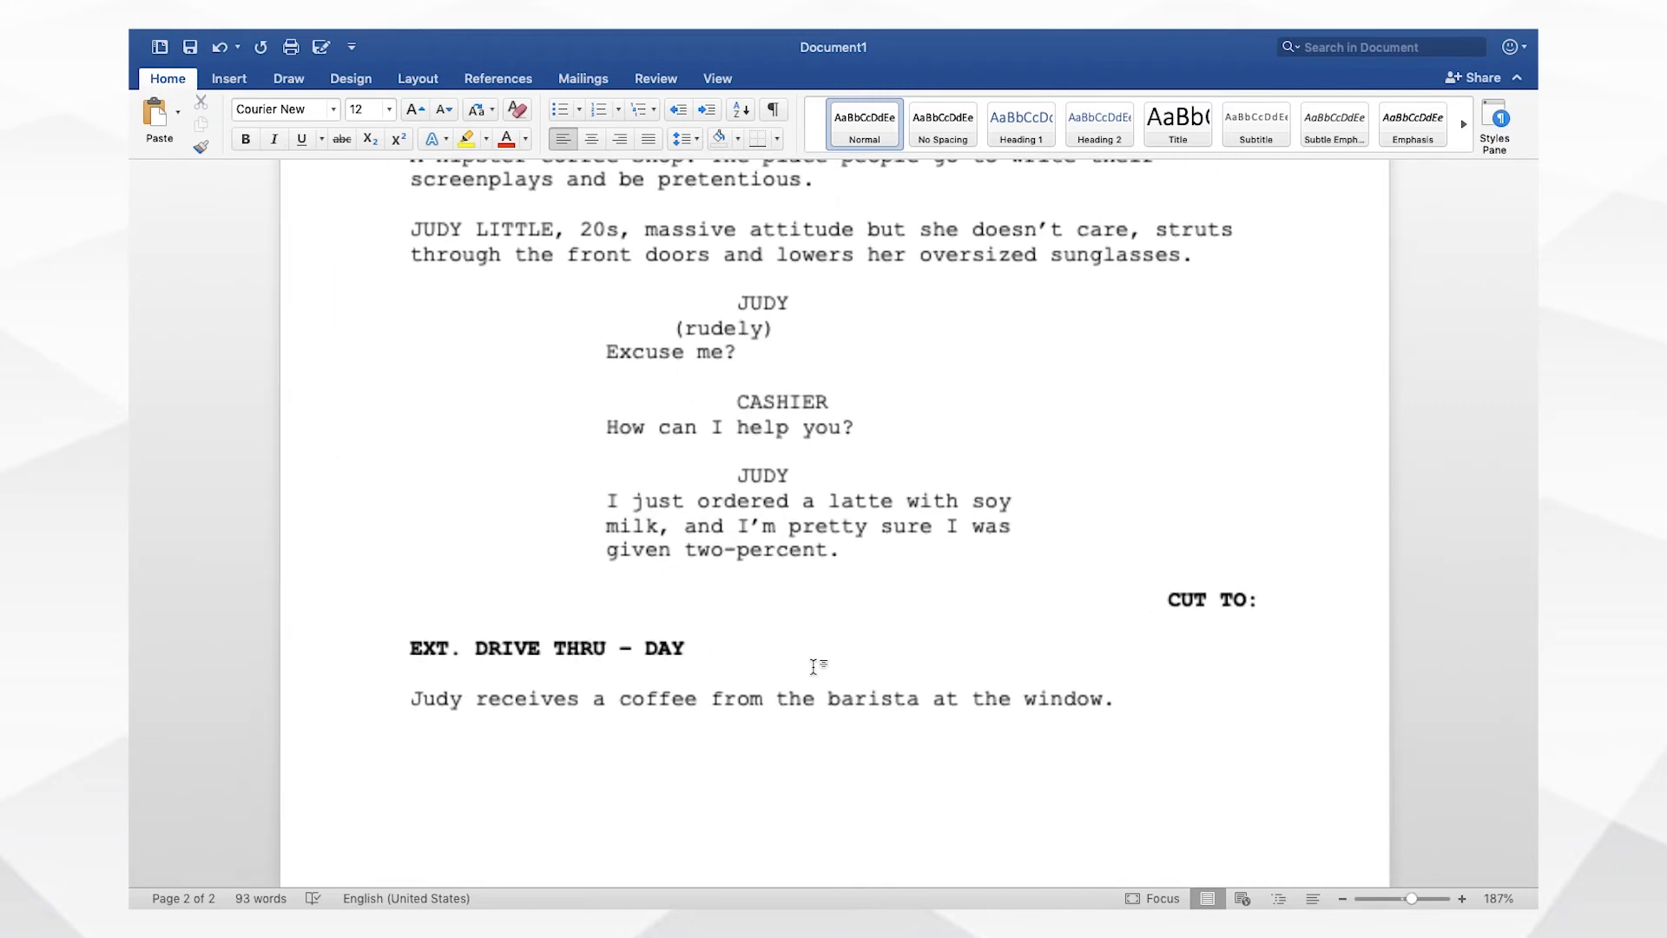
pyautogui.scroll(-6, 726, 688)
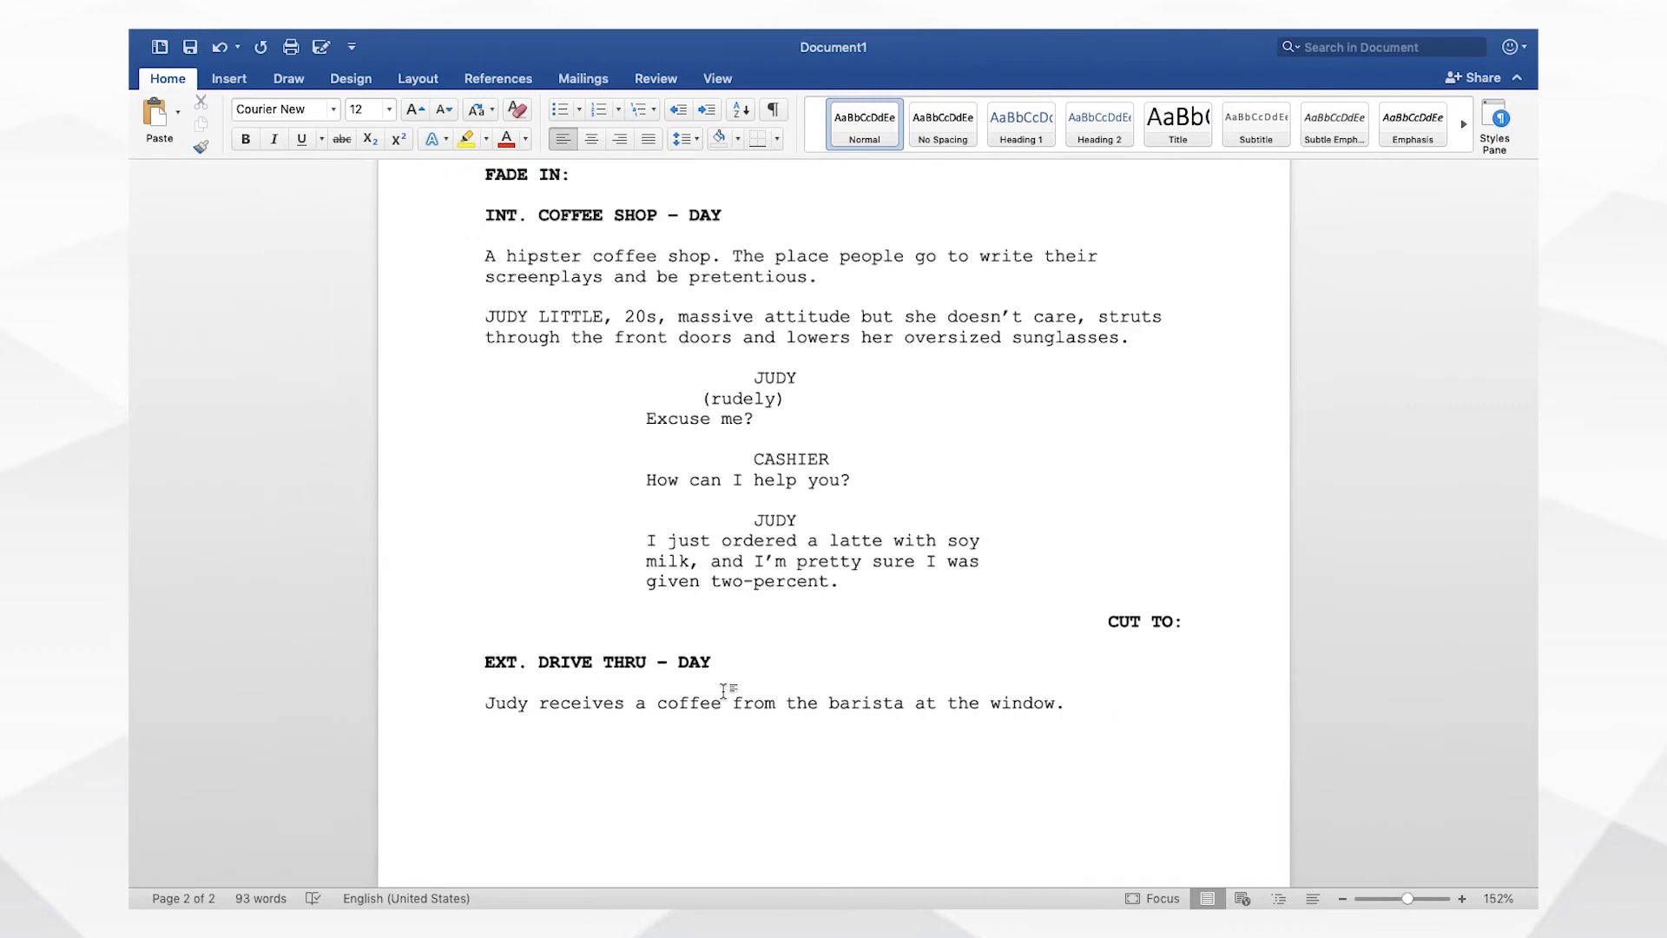
pyautogui.scroll(5, 723, 691)
pyautogui.scroll(2, 723, 692)
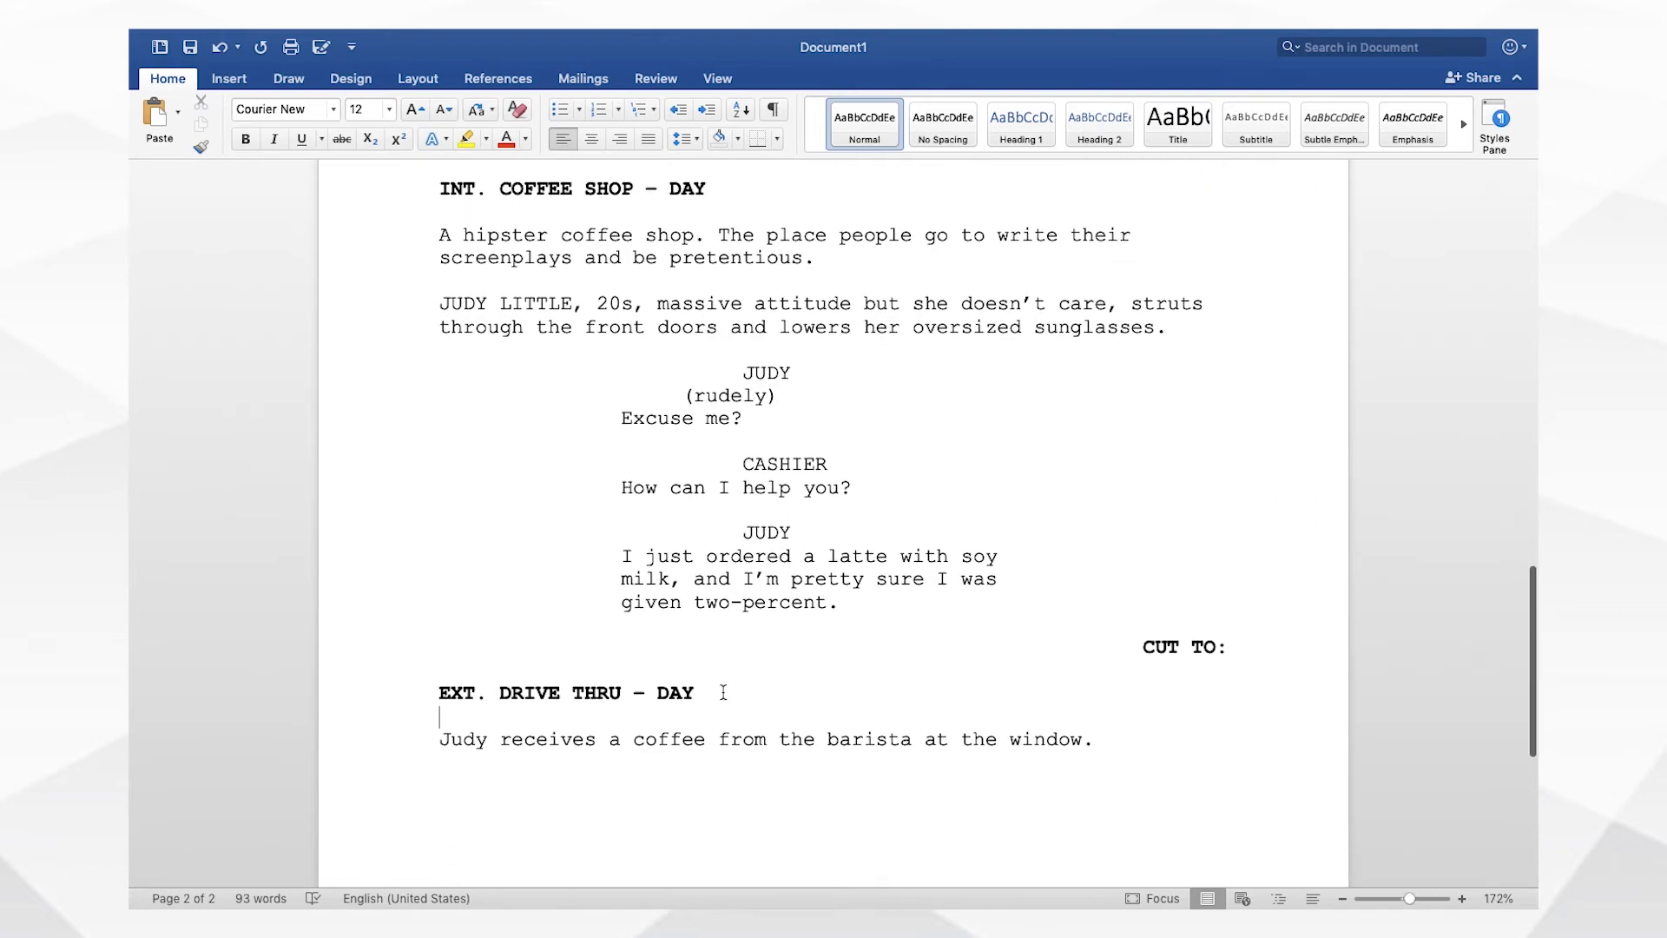
pyautogui.scroll(10, 723, 692)
pyautogui.scroll(-15, 723, 691)
pyautogui.scroll(8, 723, 692)
pyautogui.scroll(-5, 723, 691)
pyautogui.scroll(7, 723, 692)
# - Take the Word document out of full screen, switch to the blank untitled document in Pages and show it full screen
pyautogui.moveTo(219, 71)
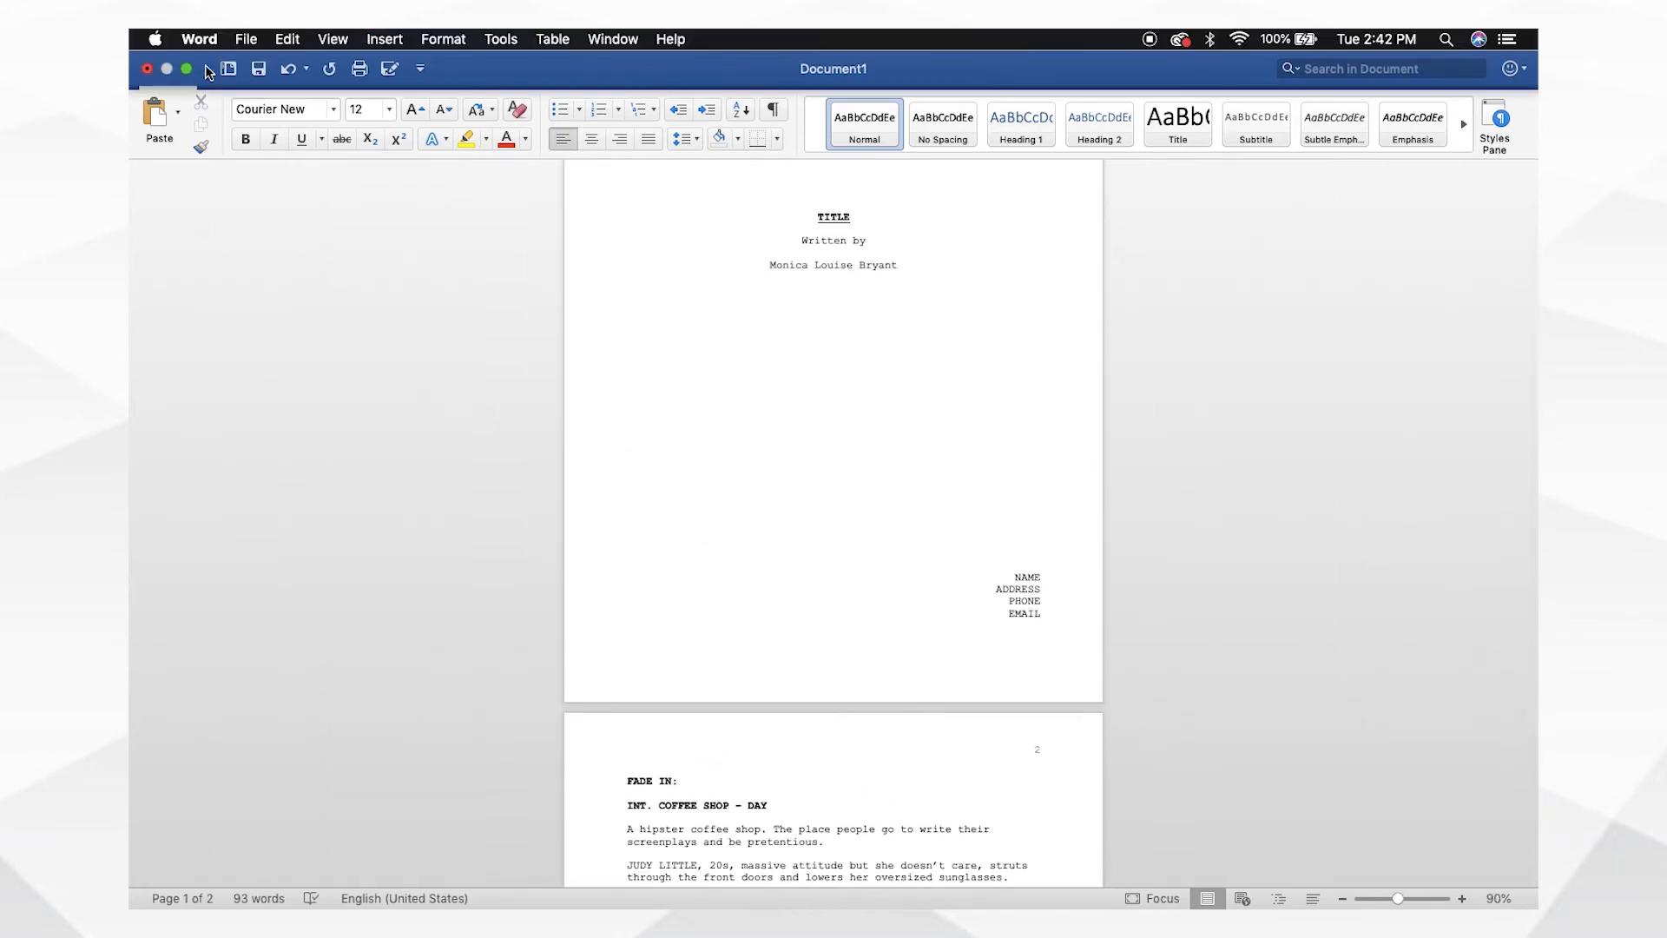
pyautogui.click(186, 69)
pyautogui.click(606, 875)
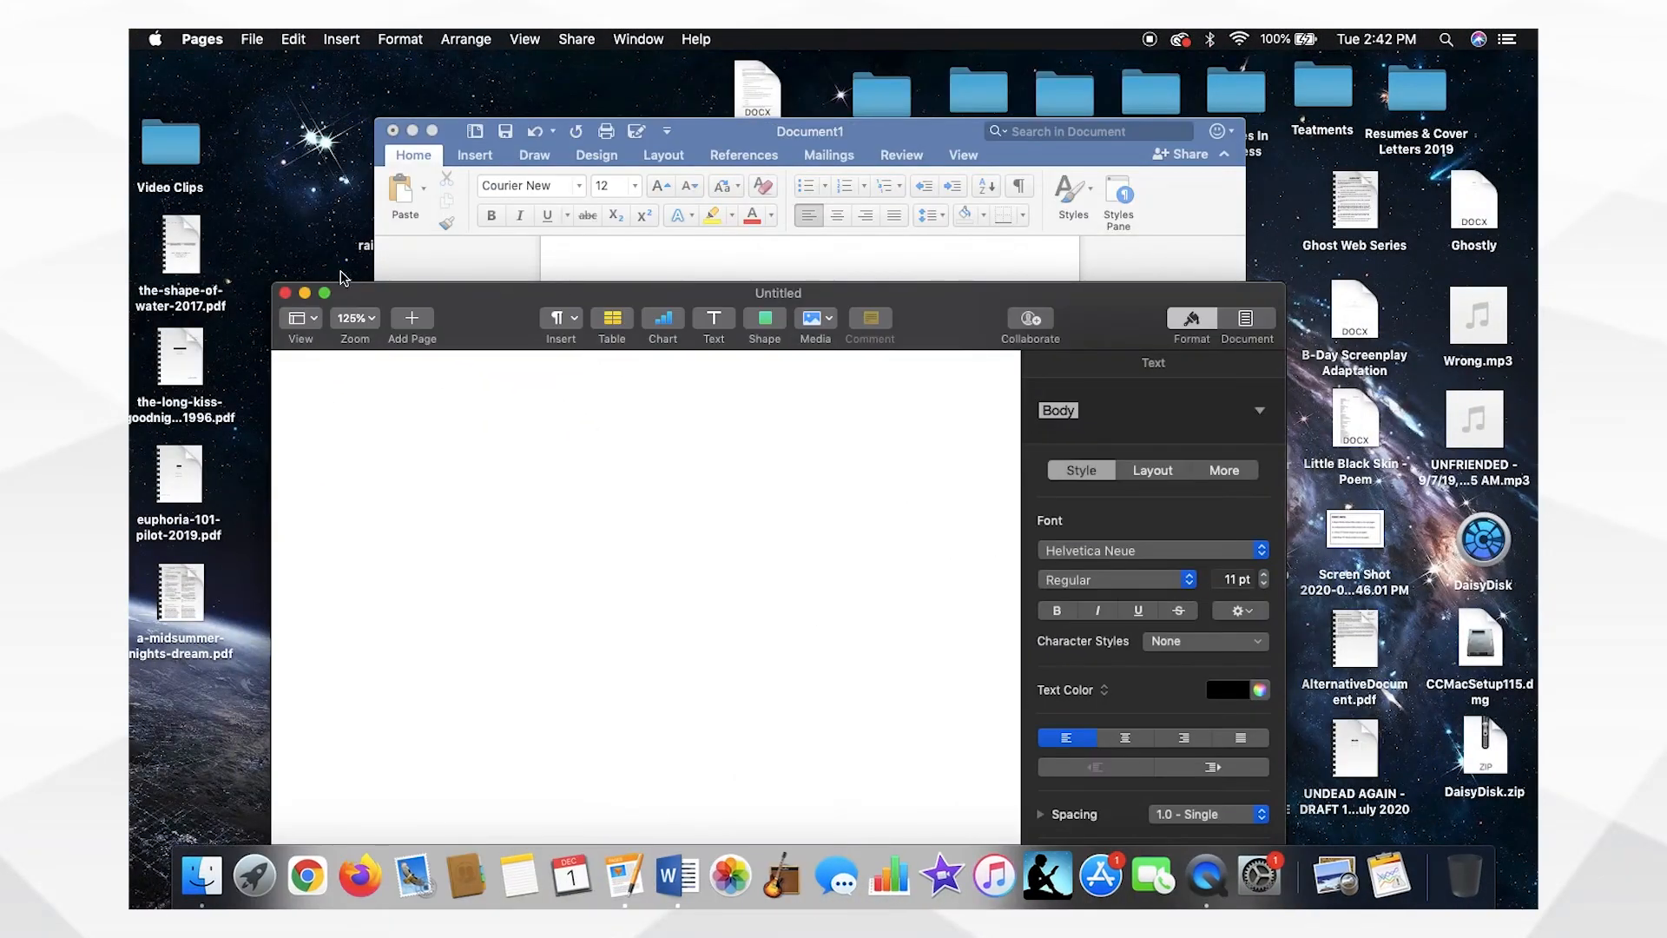
pyautogui.click(324, 292)
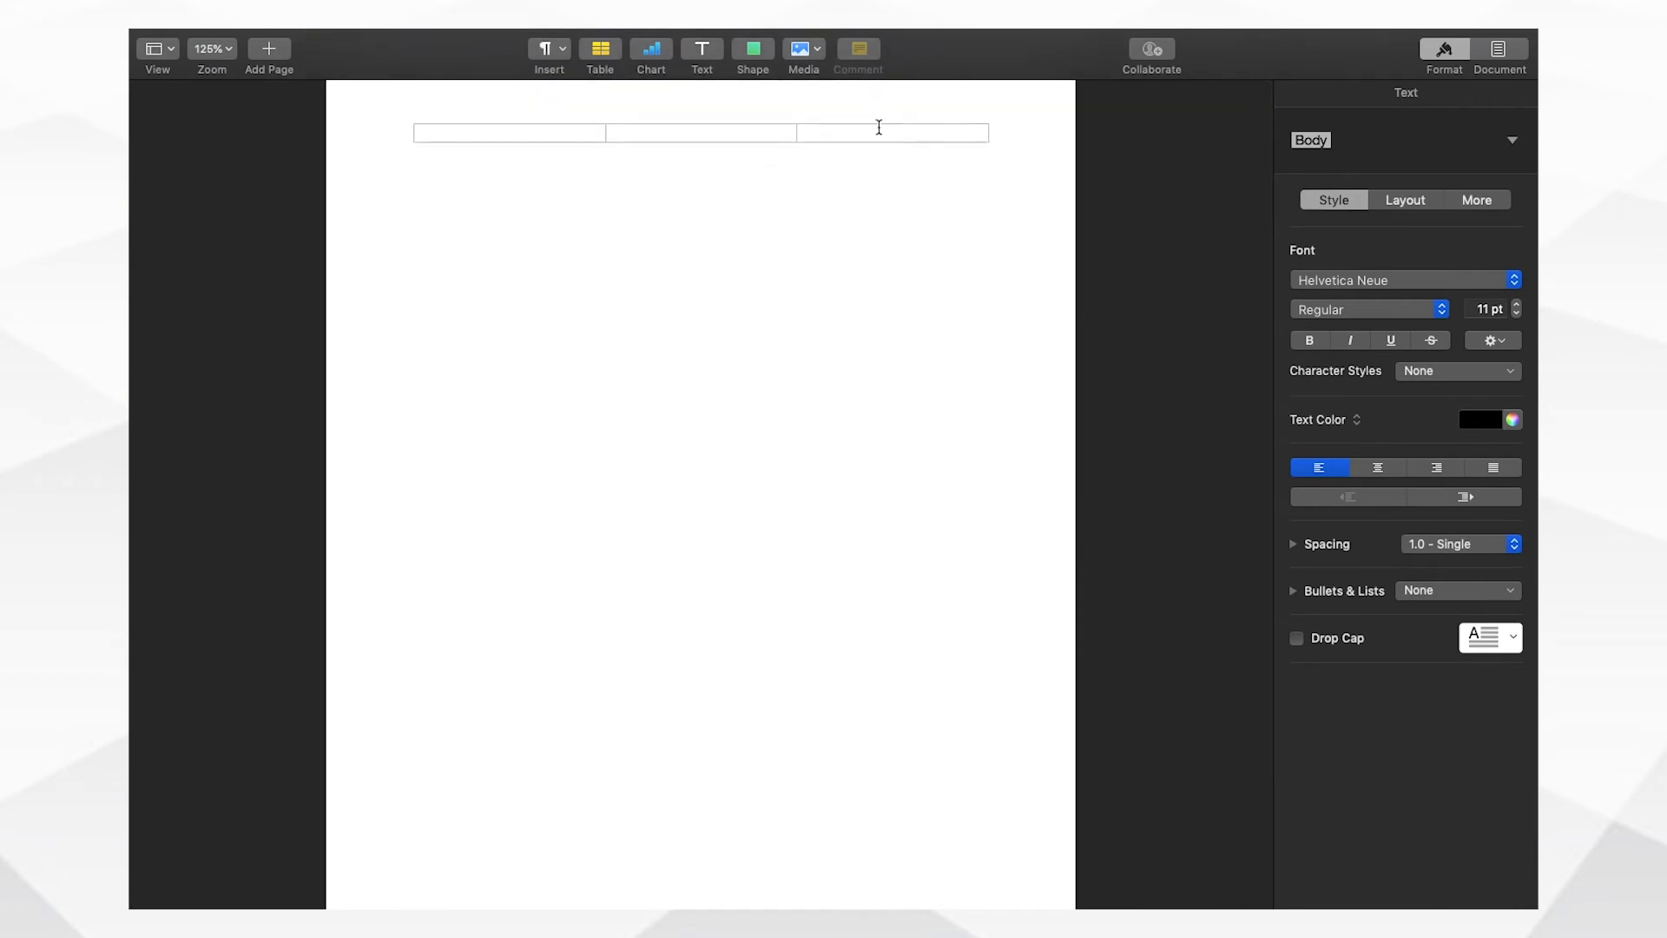
# - Insert a page number in the plain "1" format in the right-hand section of the page header
pyautogui.click(959, 133)
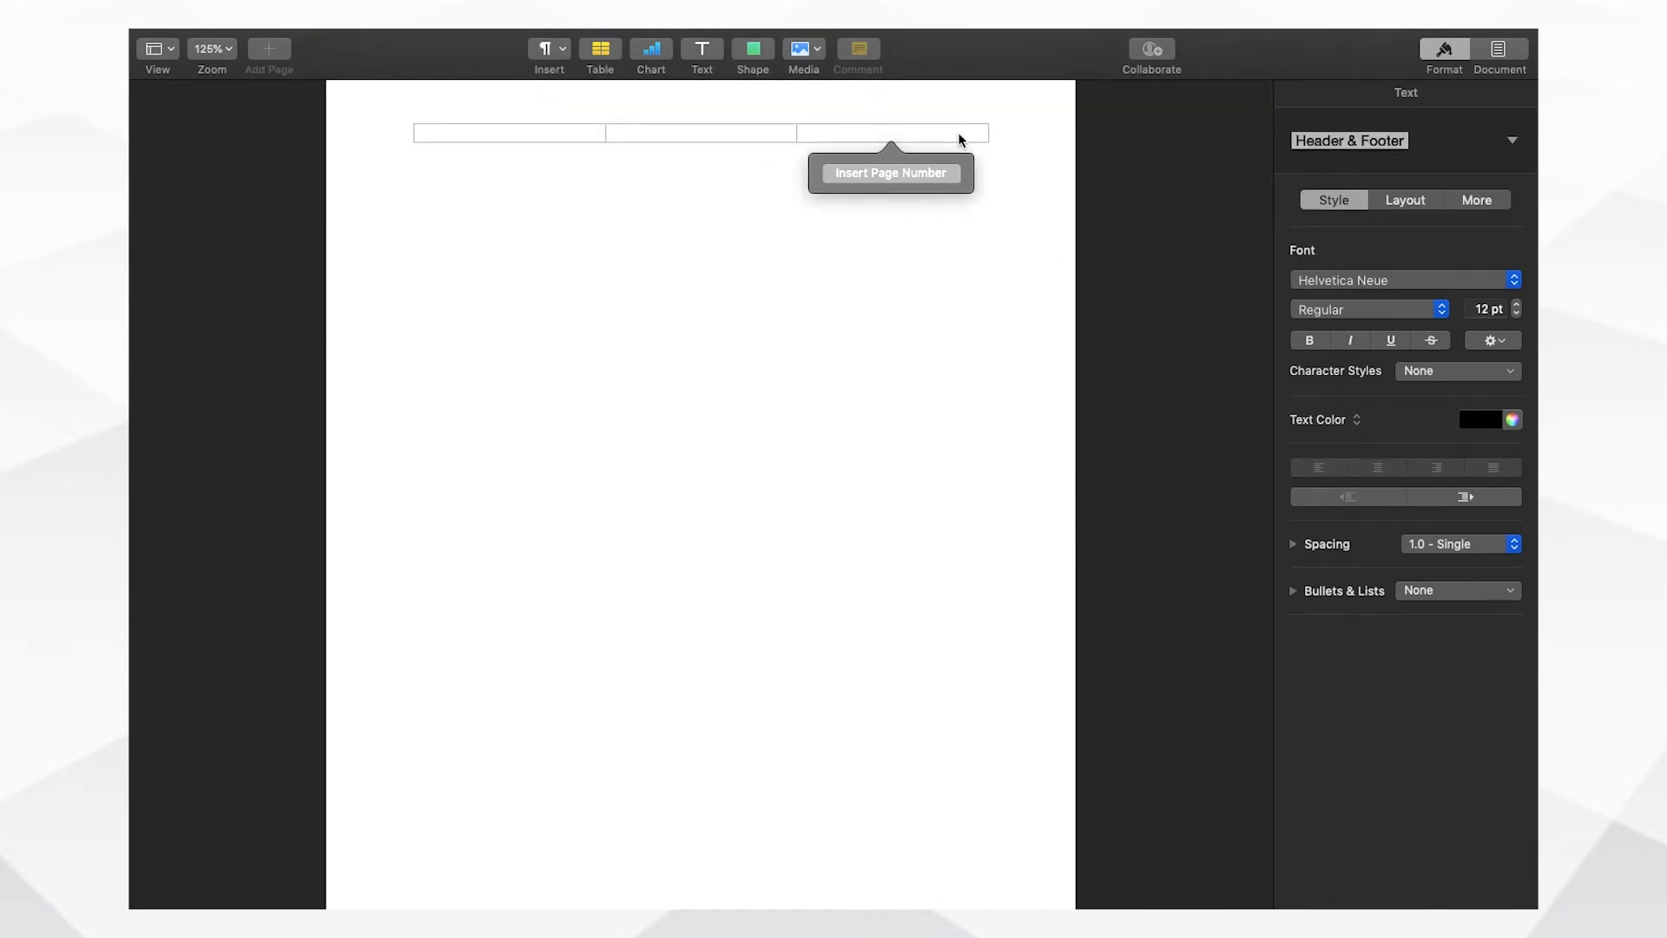
pyautogui.click(903, 169)
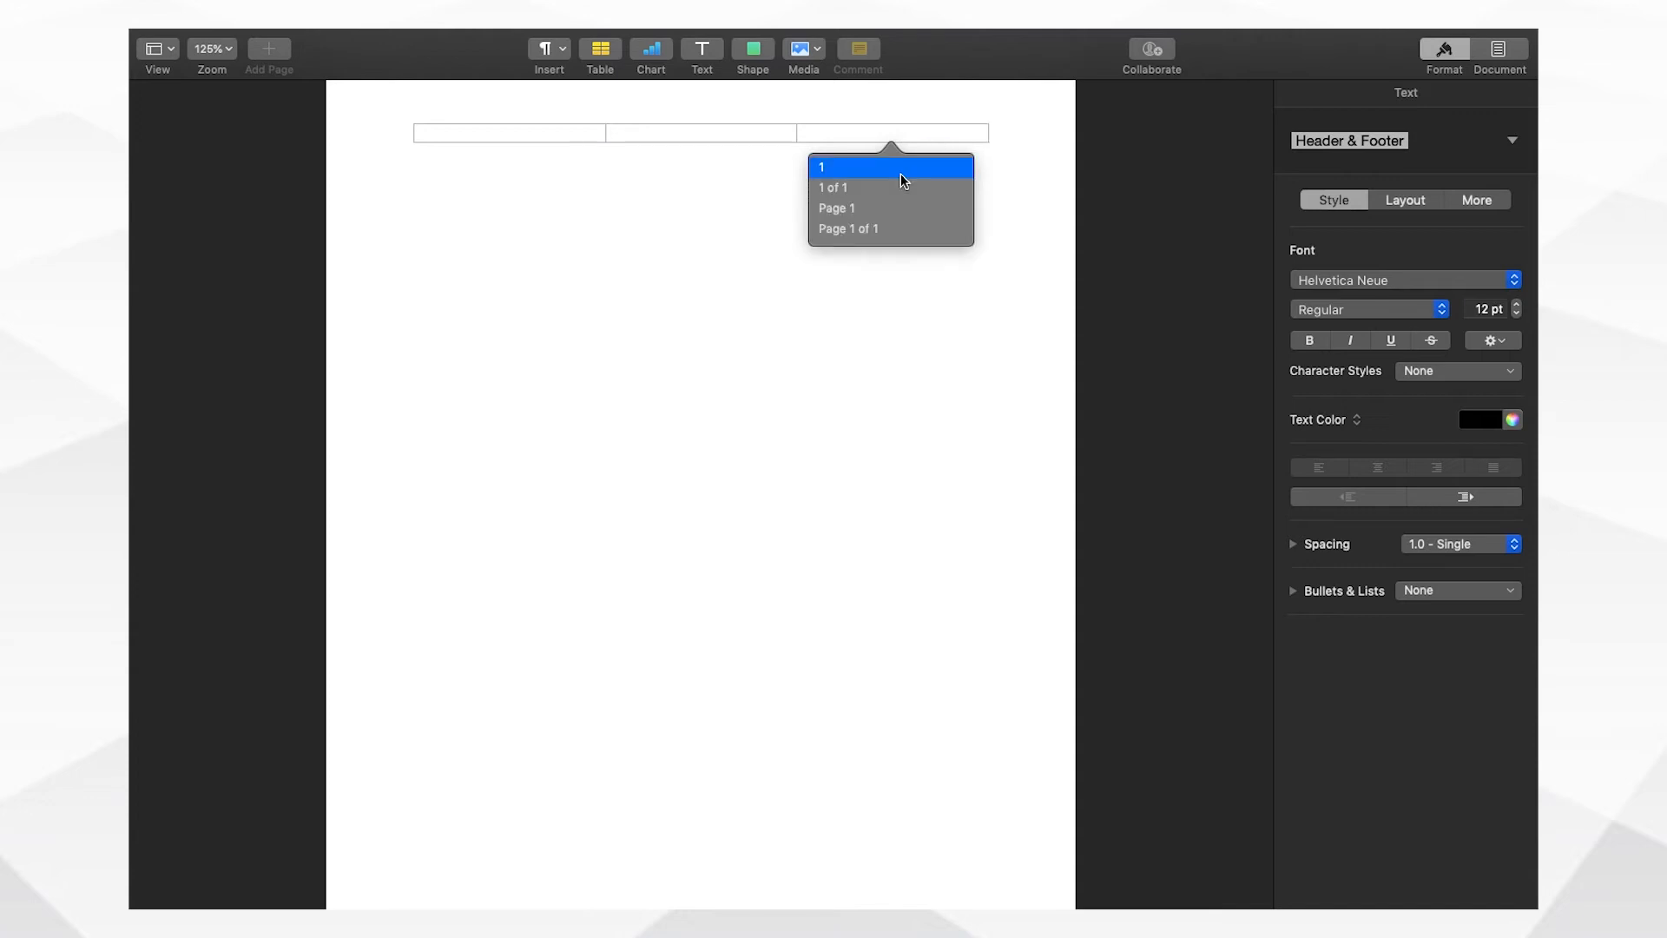
pyautogui.click(899, 174)
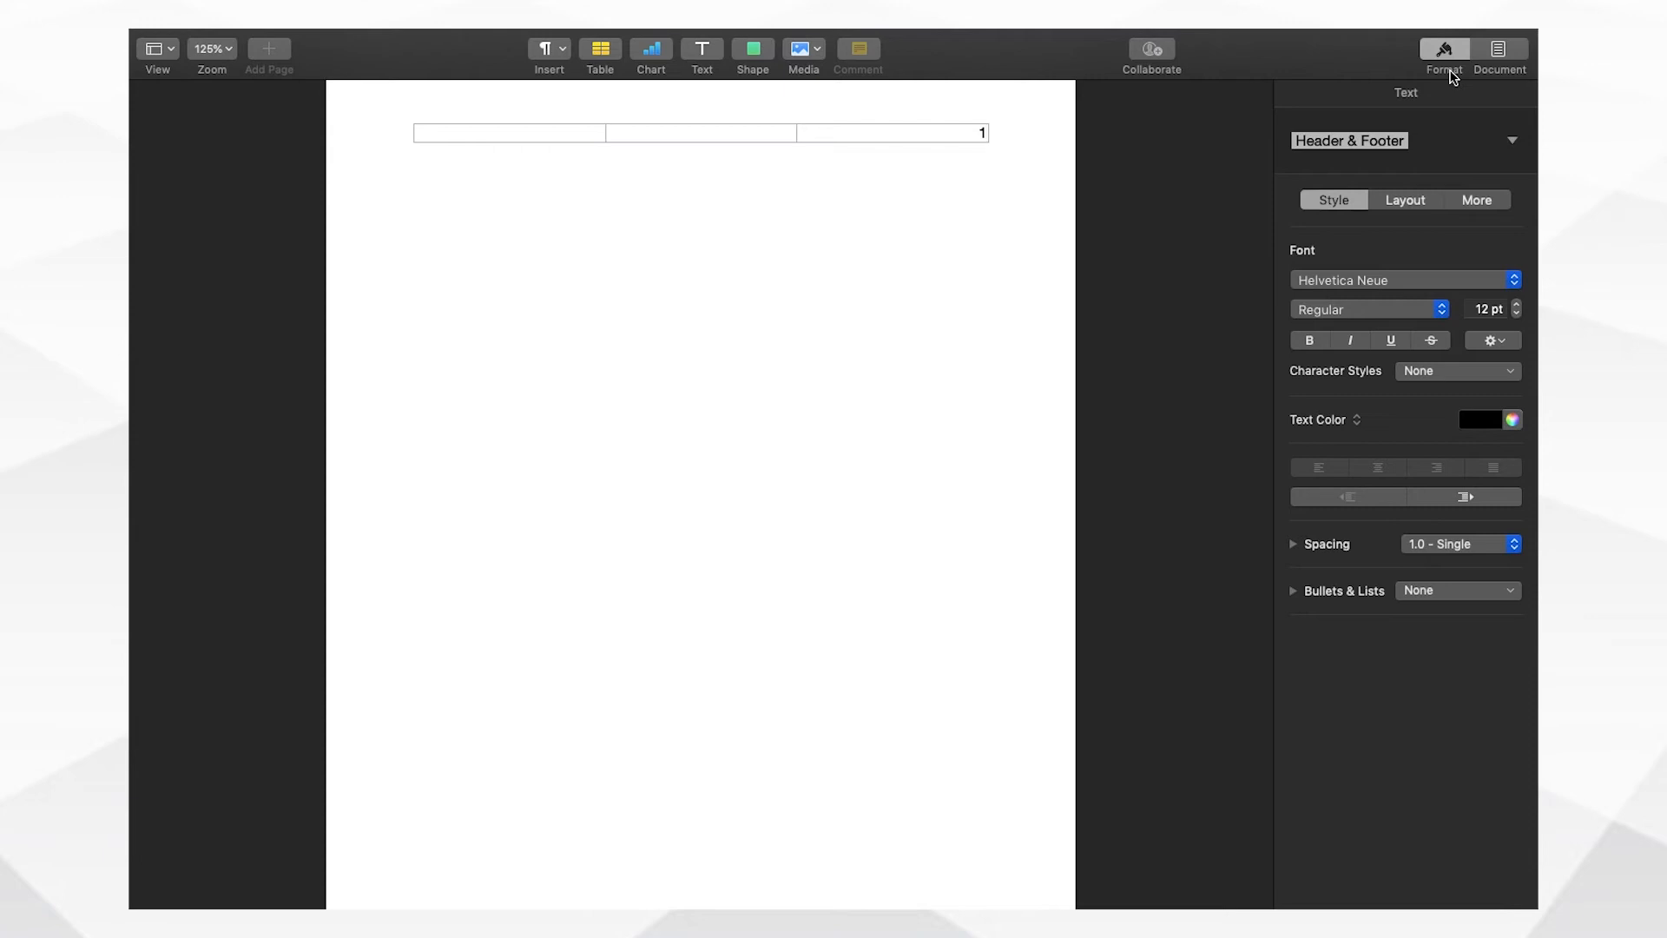
# - Hide the headers and footers on the first page of the section and return to the document body
pyautogui.click(1491, 48)
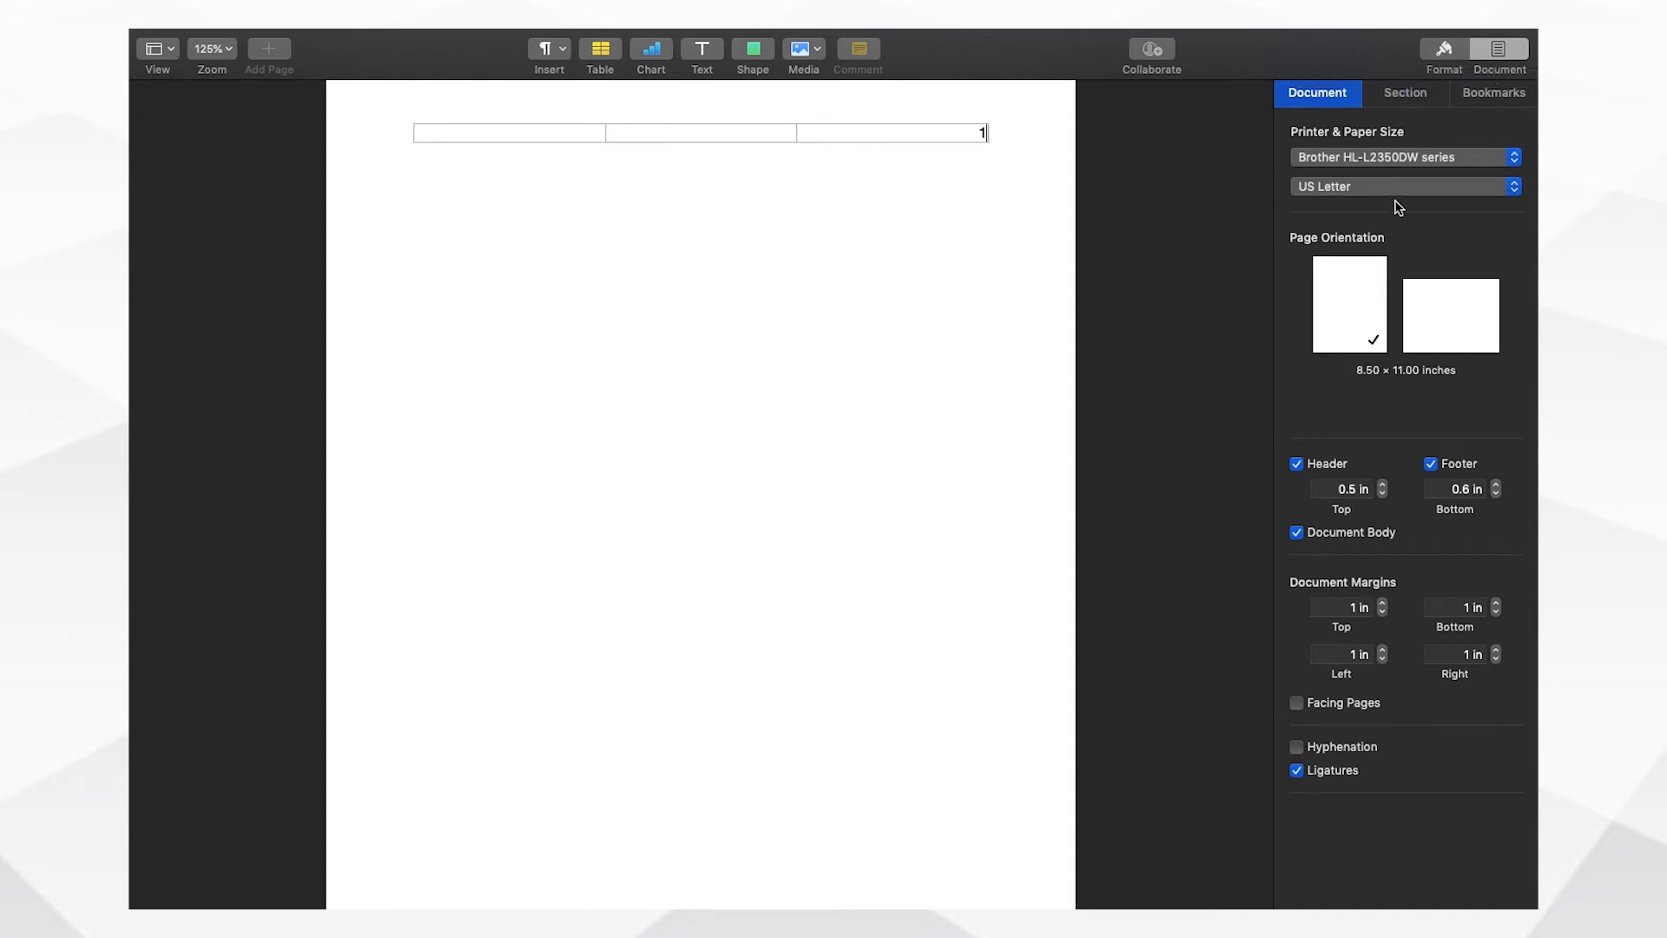
pyautogui.click(1405, 93)
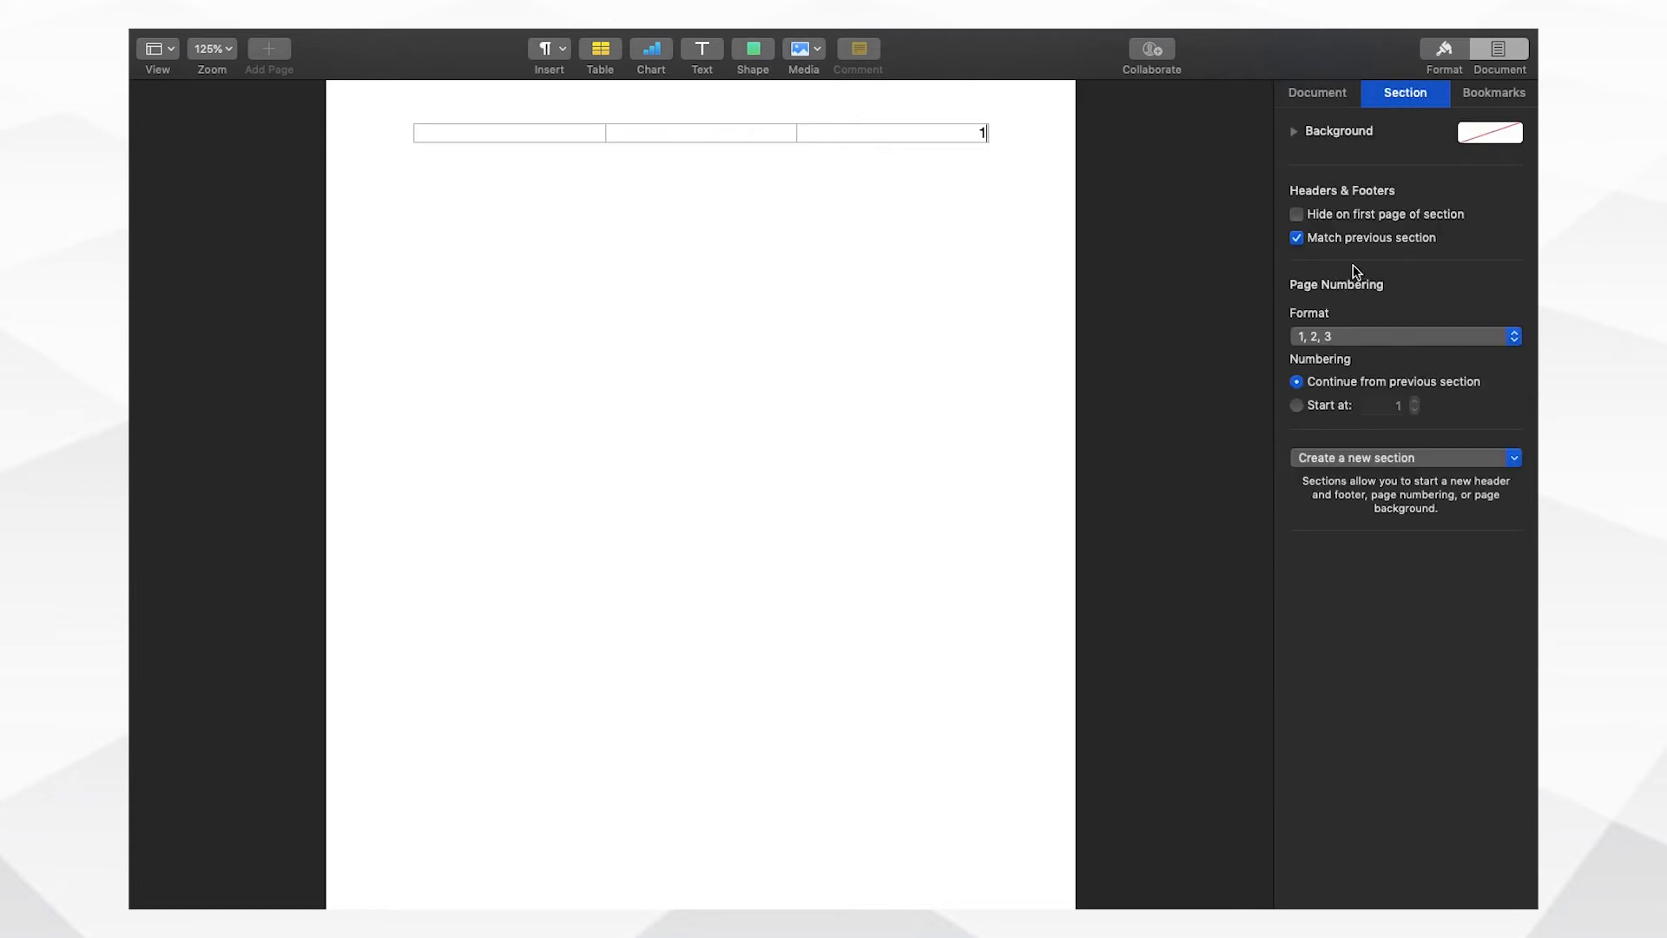
pyautogui.click(1297, 220)
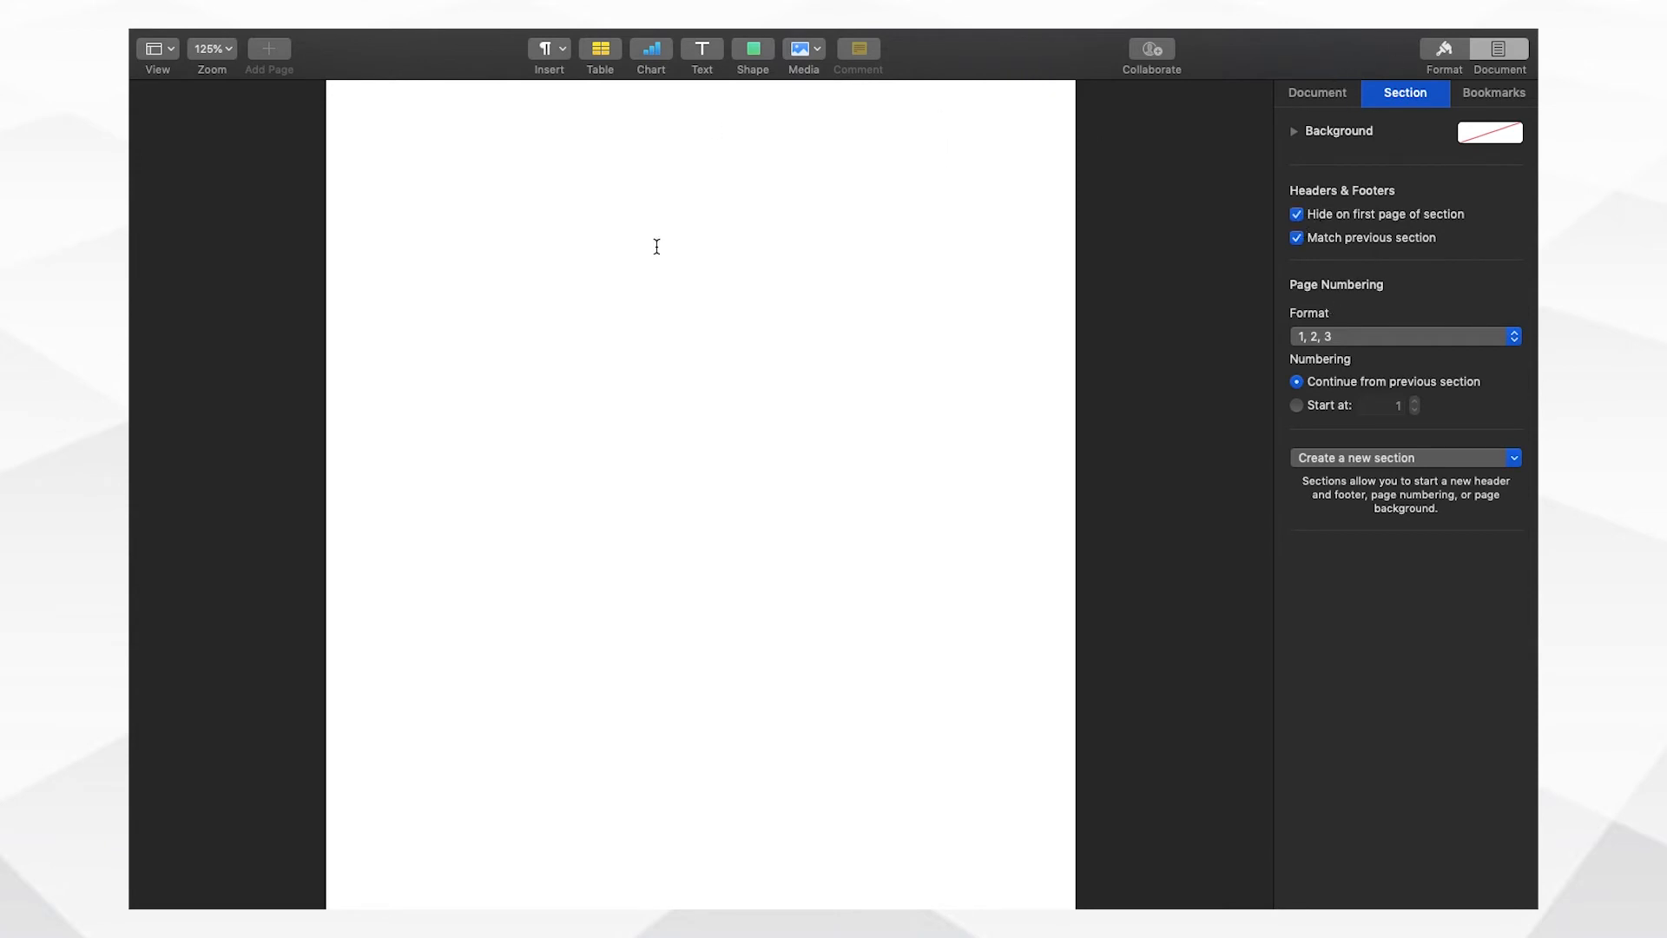
pyautogui.click(841, 209)
# - Set the body text font to Courier New at 12 pt
pyautogui.click(1322, 97)
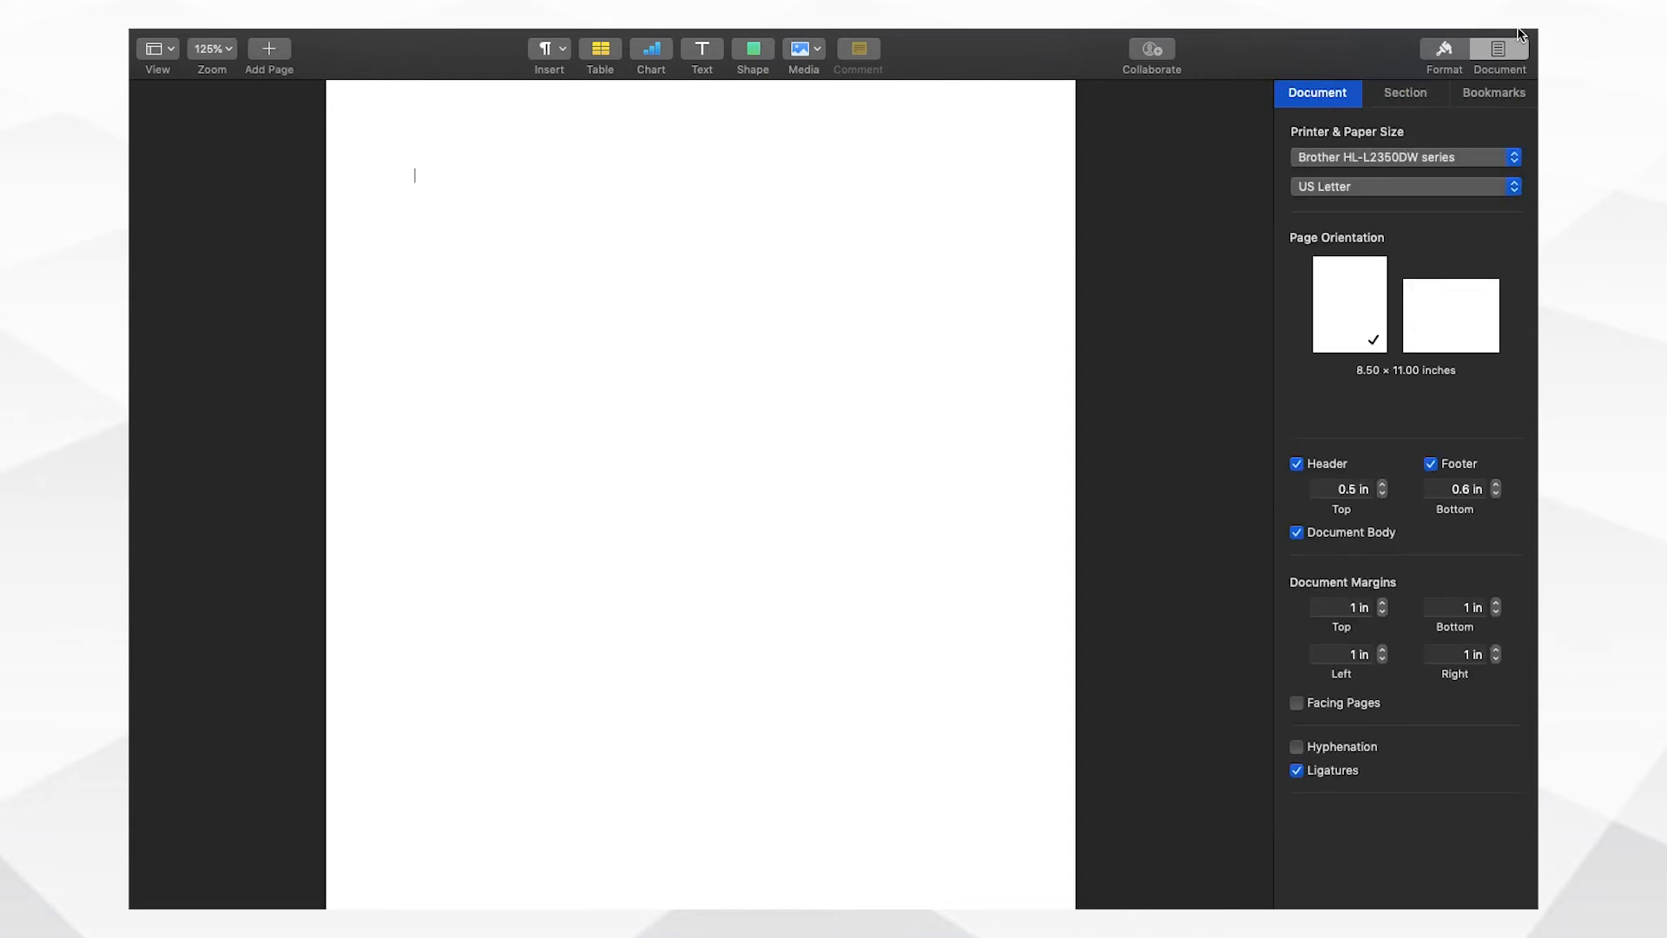
pyautogui.click(1447, 48)
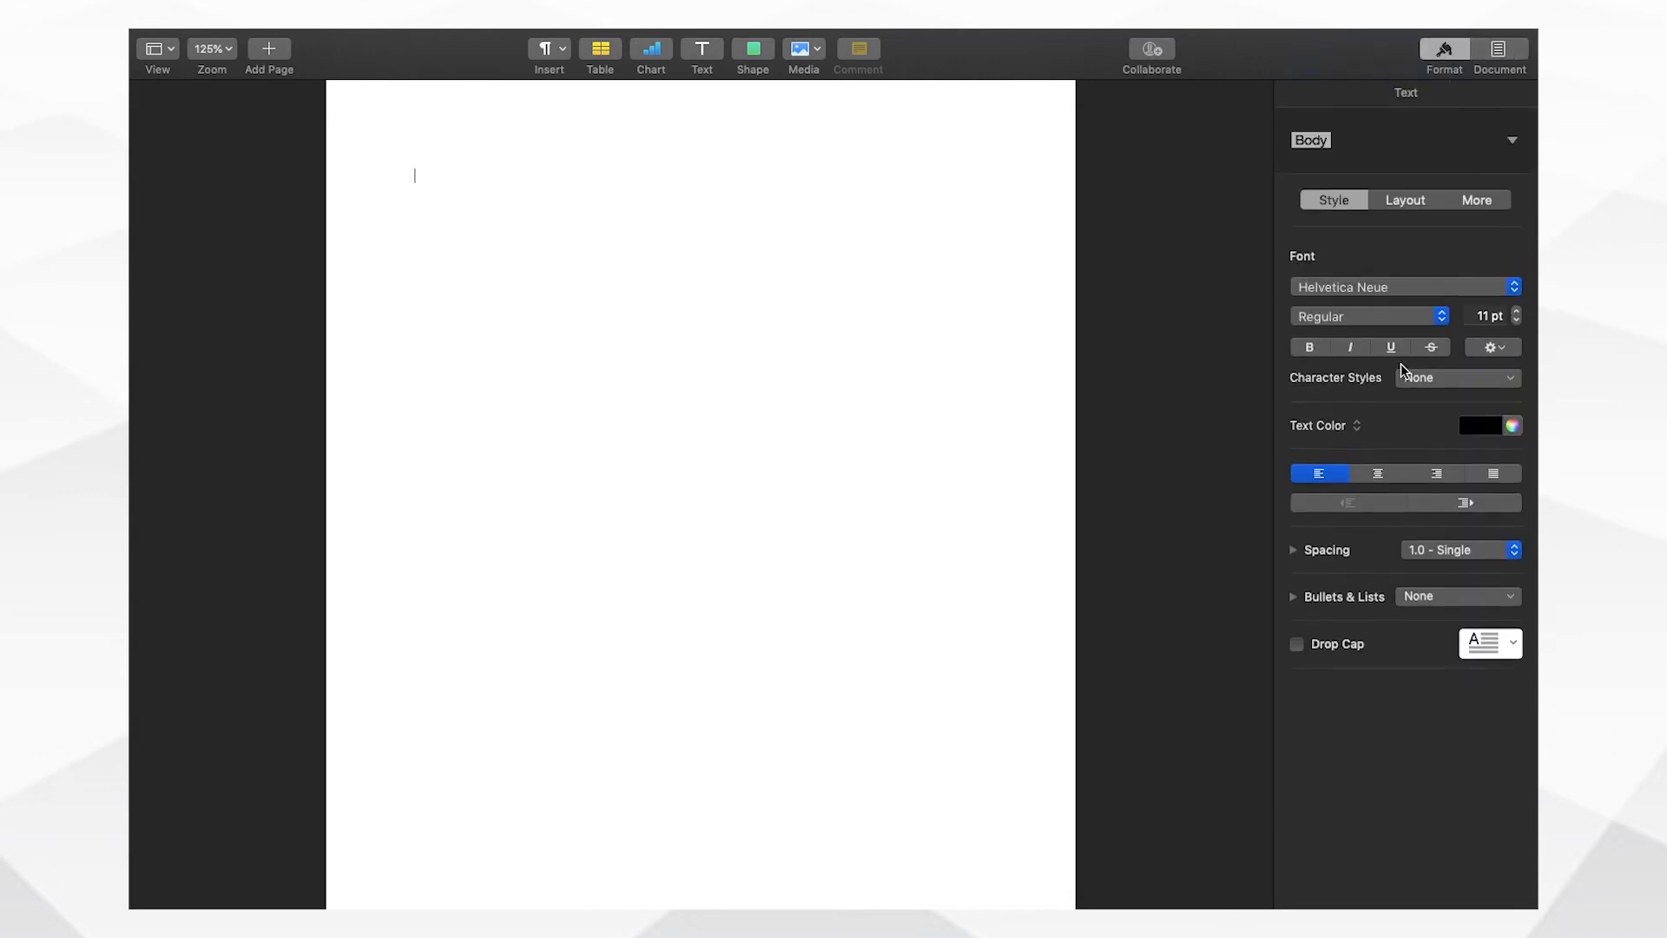
pyautogui.click(1511, 281)
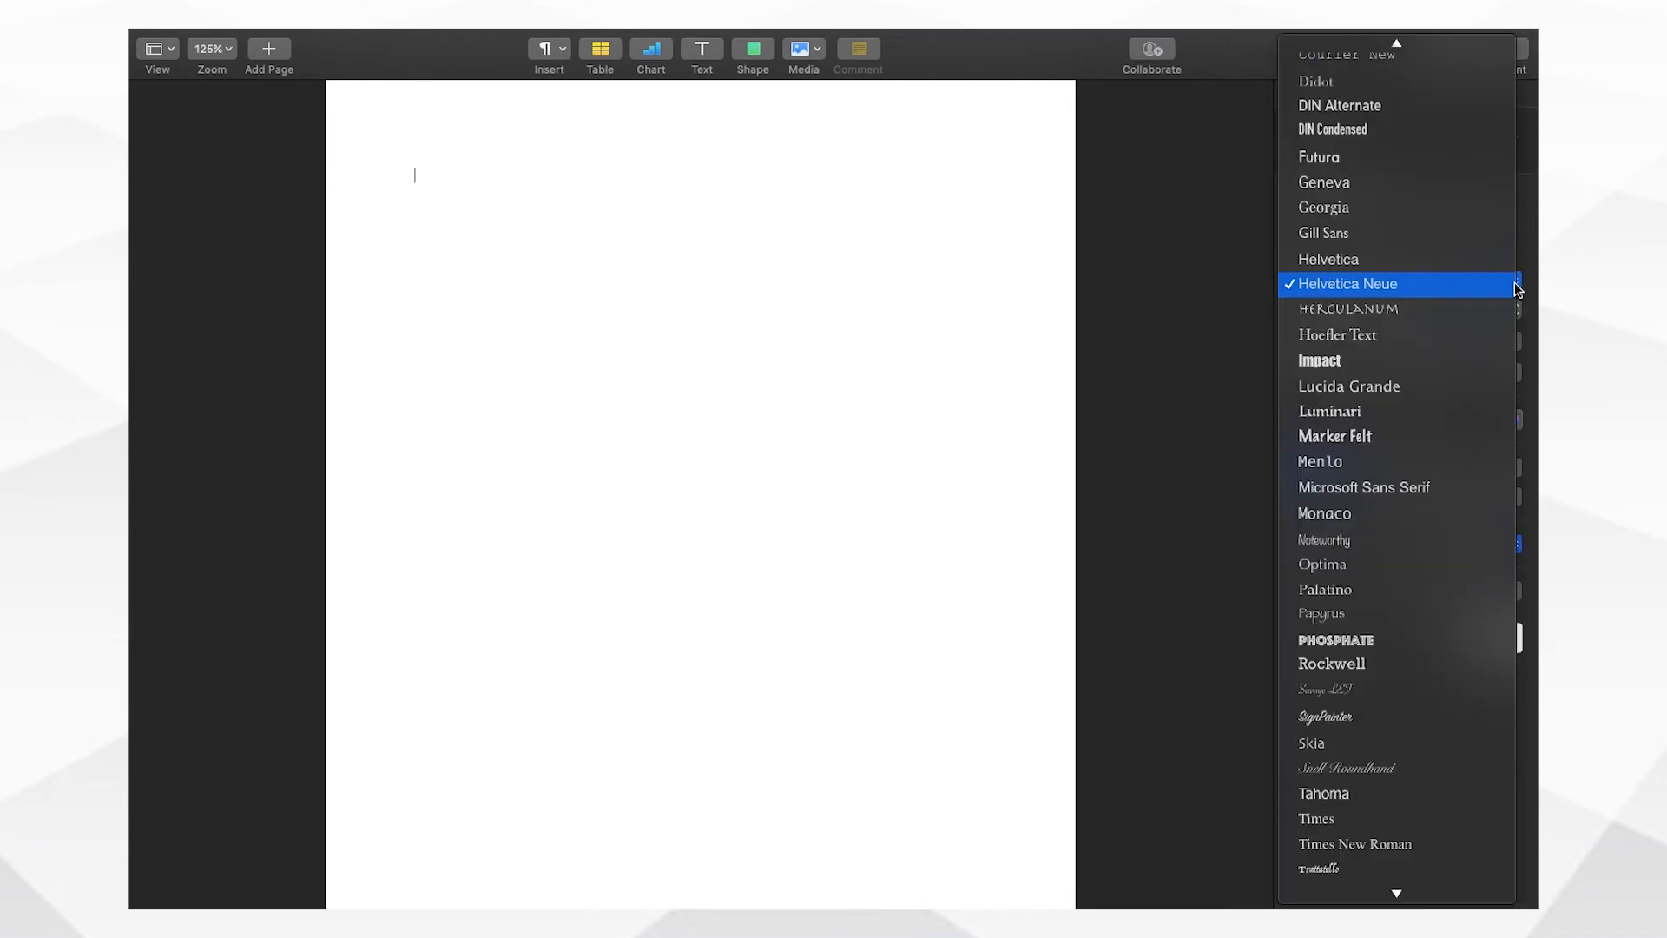
pyautogui.scroll(5, 1406, 202)
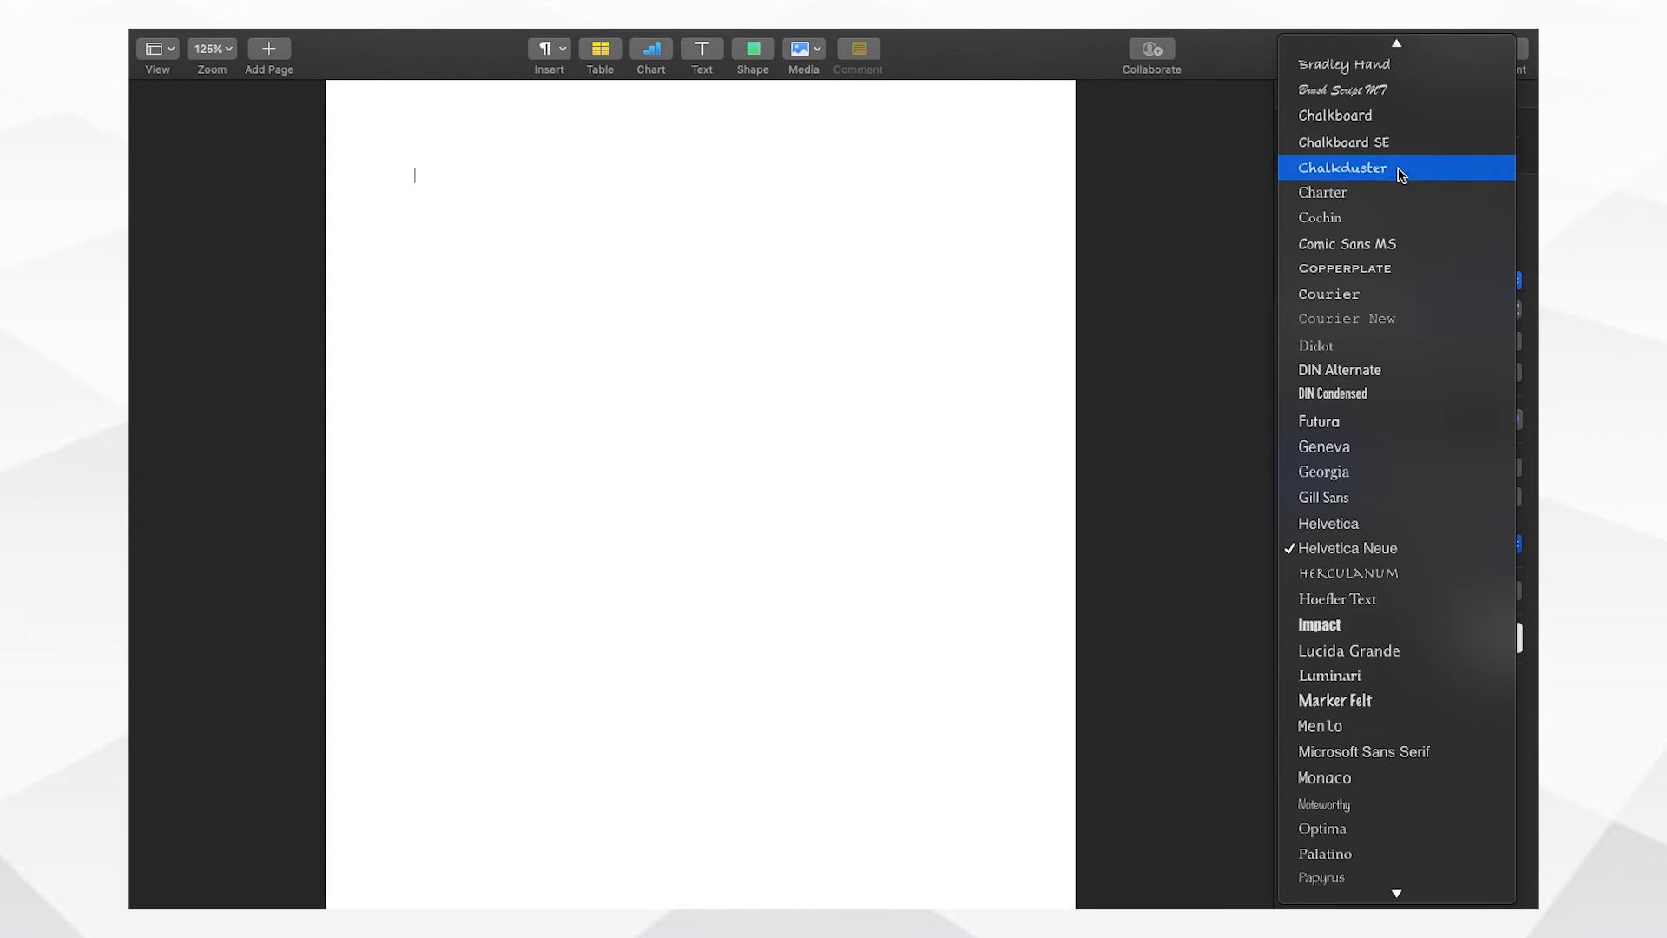
pyautogui.click(1376, 321)
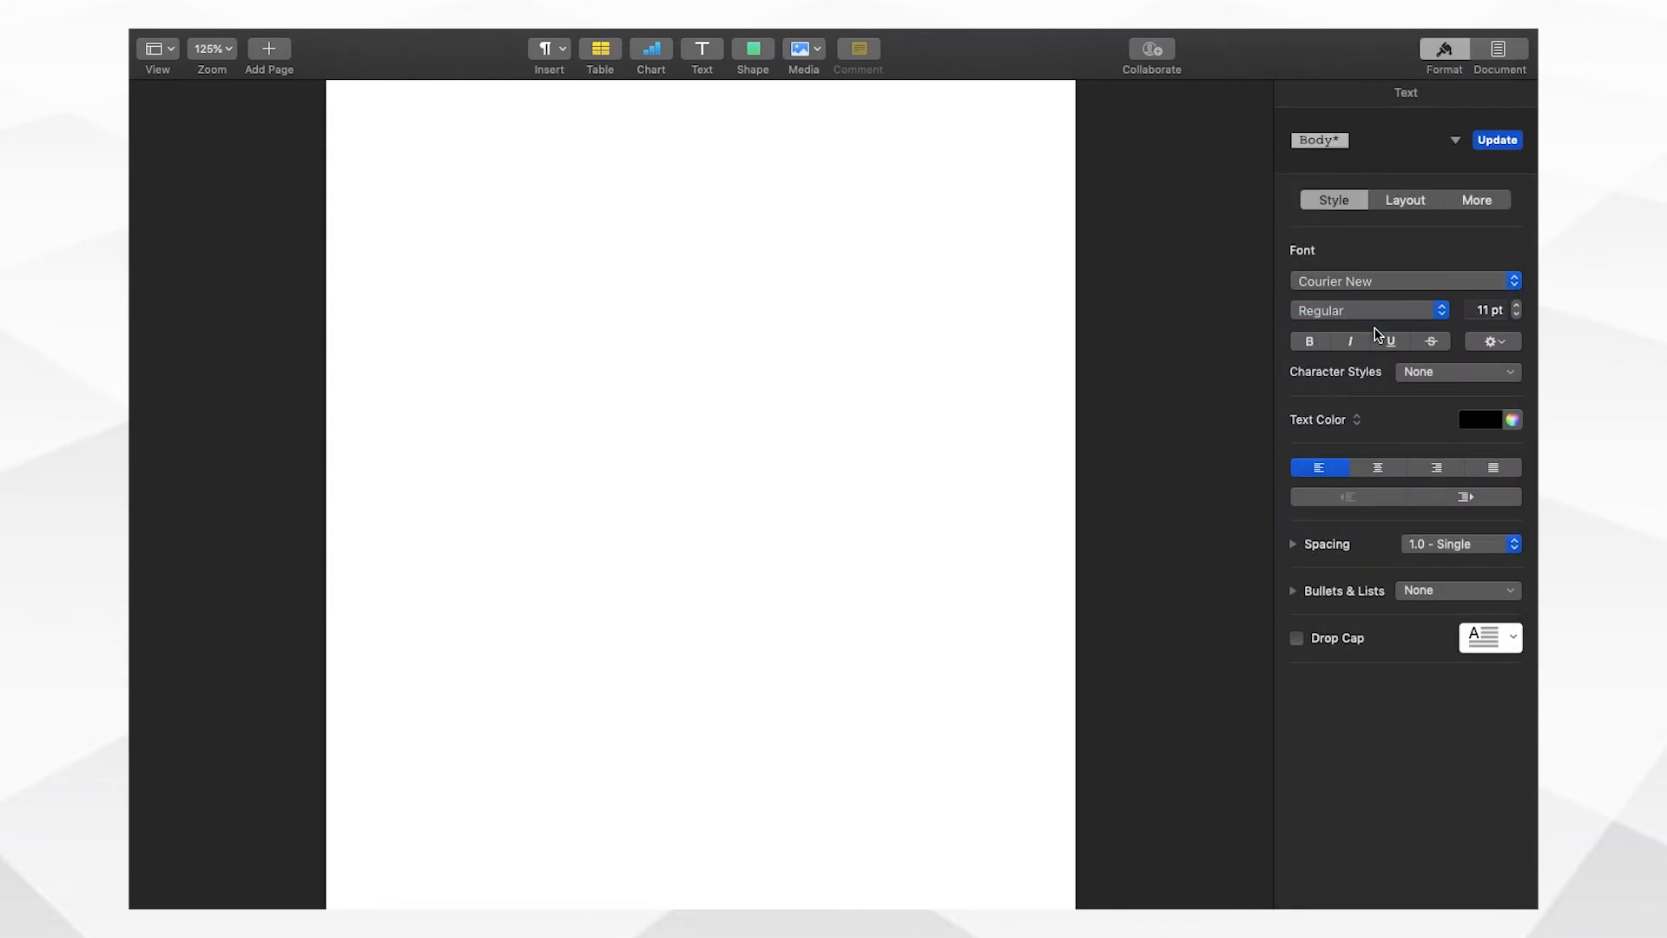
pyautogui.click(1515, 305)
# - Write a centred title block about a third of the way down page 1 with "TITLE", "Written by" and the author's full name
pyautogui.click(1374, 470)
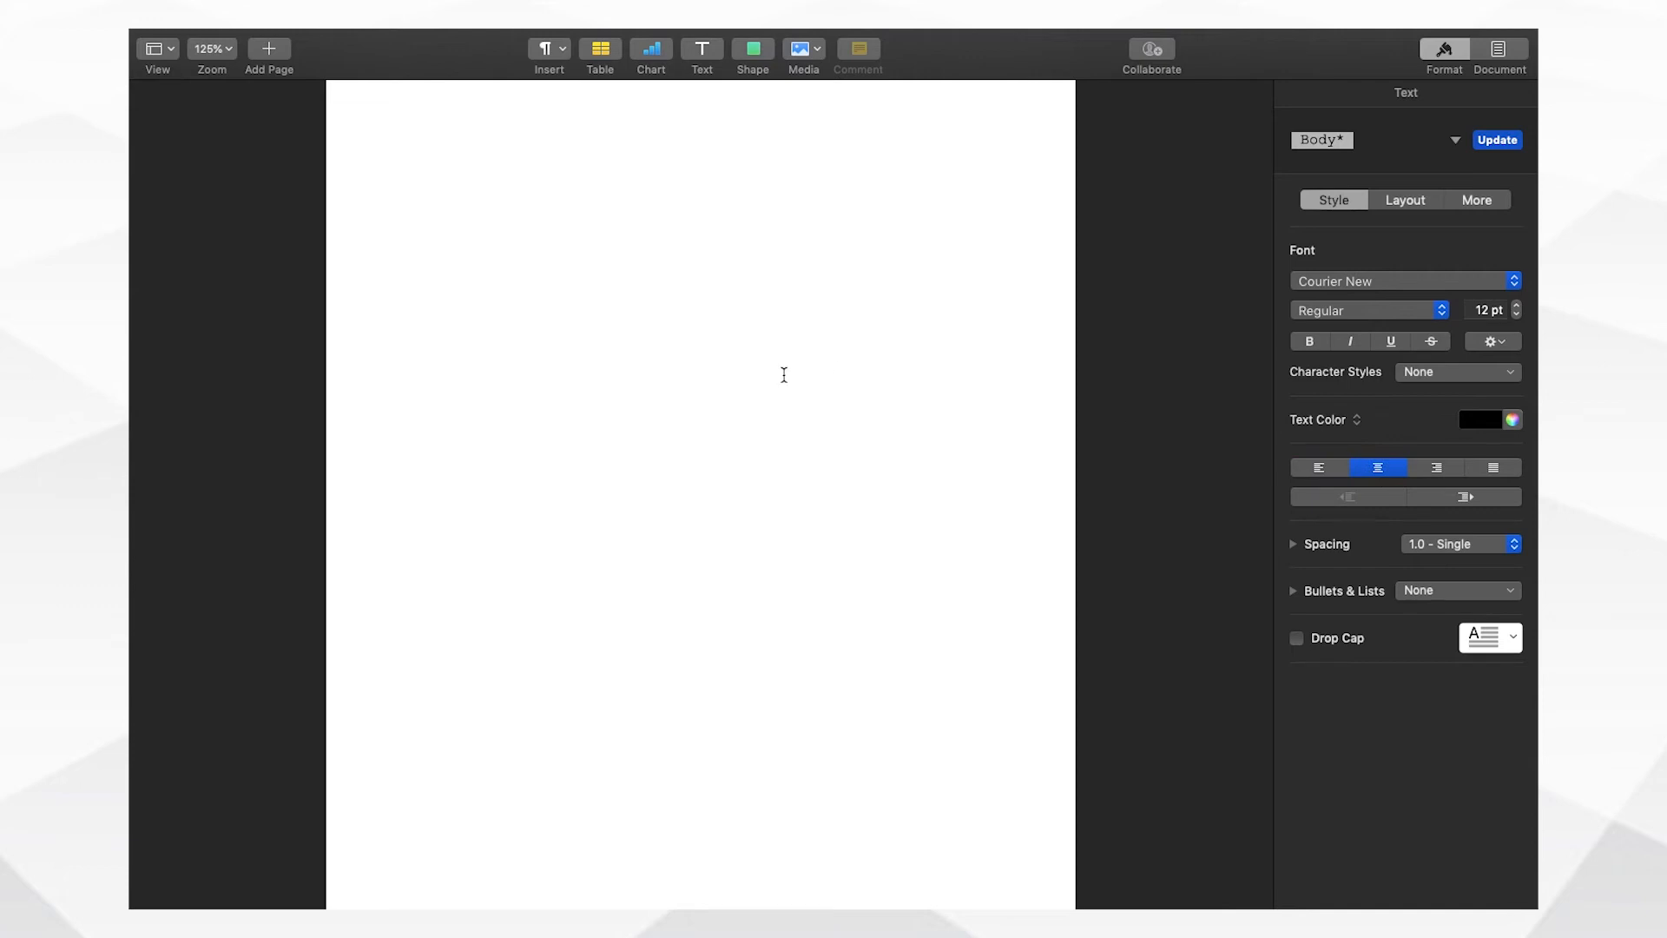
pyautogui.press('super+minus')
pyautogui.scroll(-3, 691, 354)
pyautogui.scroll(-2, 690, 354)
pyautogui.scroll(1, 721, 344)
pyautogui.scroll(-1, 721, 344)
pyautogui.press('Return')
pyautogui.press('Return')
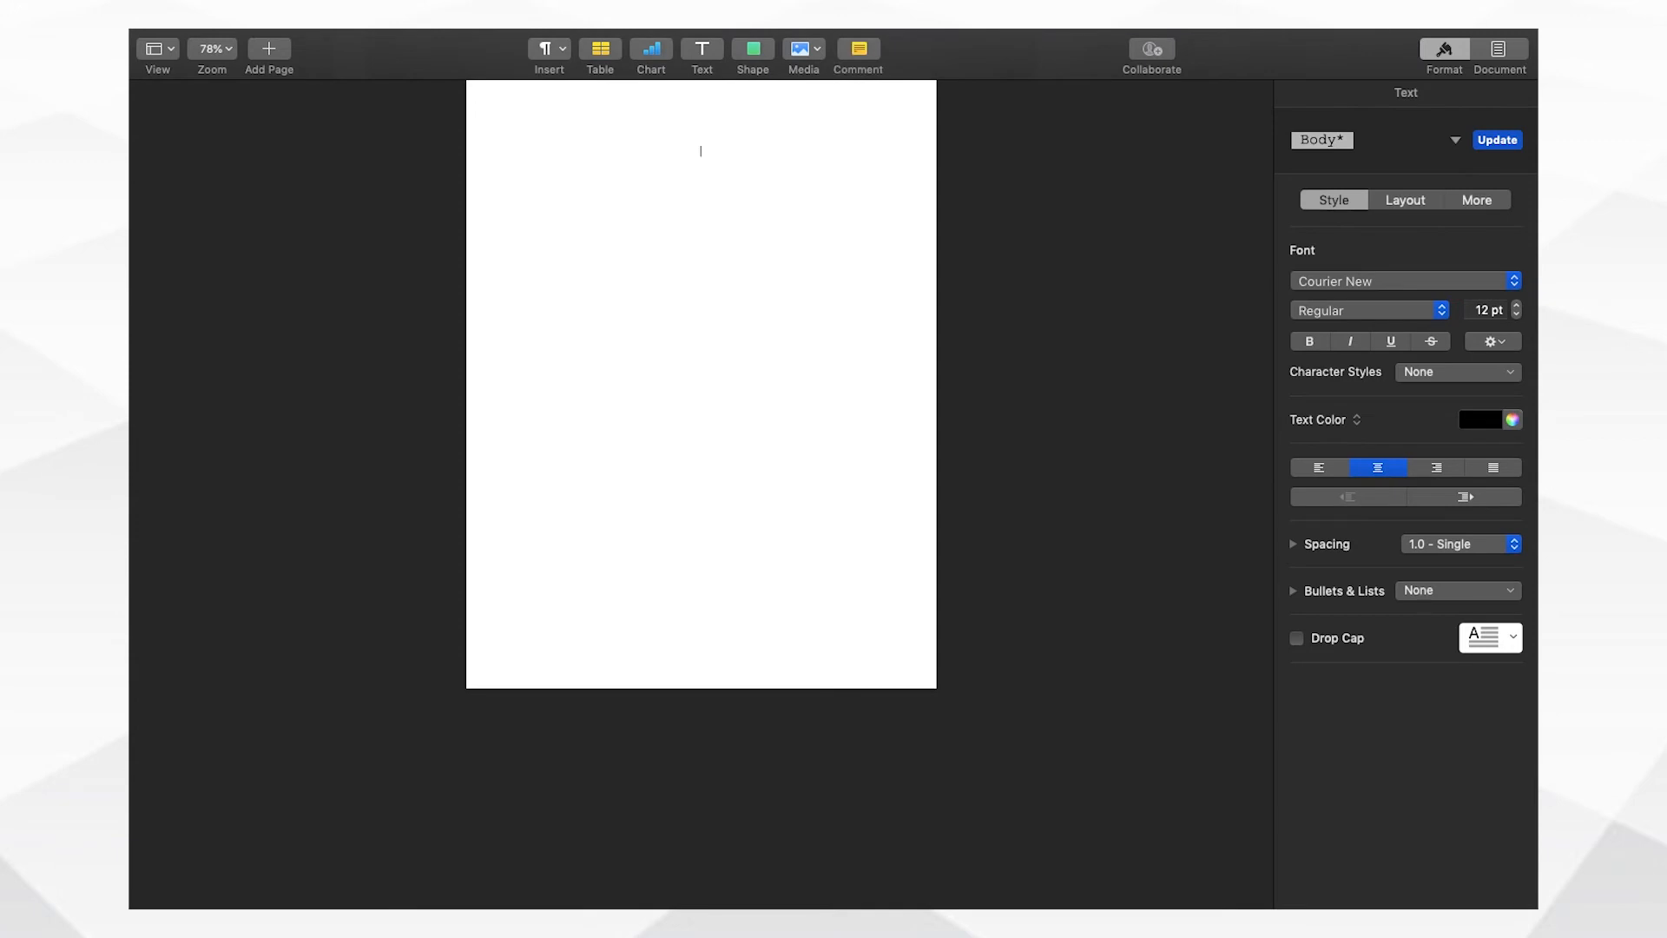
pyautogui.press('Return')
pyautogui.write('TITLE')
pyautogui.press('Return')
pyautogui.write('Written by')
pyautogui.press('Return')
pyautogui.write('Monica Louise Bryant')
# - Add right-aligned lines "NAME", "DATE", "DRAFT" and "EMAIL" near the foot of the title page and continue onto page 2
pyautogui.press('Return')
pyautogui.press('Return')
pyautogui.press('Return')
pyautogui.press('Return')
pyautogui.press('Return')
pyautogui.press('Return')
pyautogui.click(1437, 468)
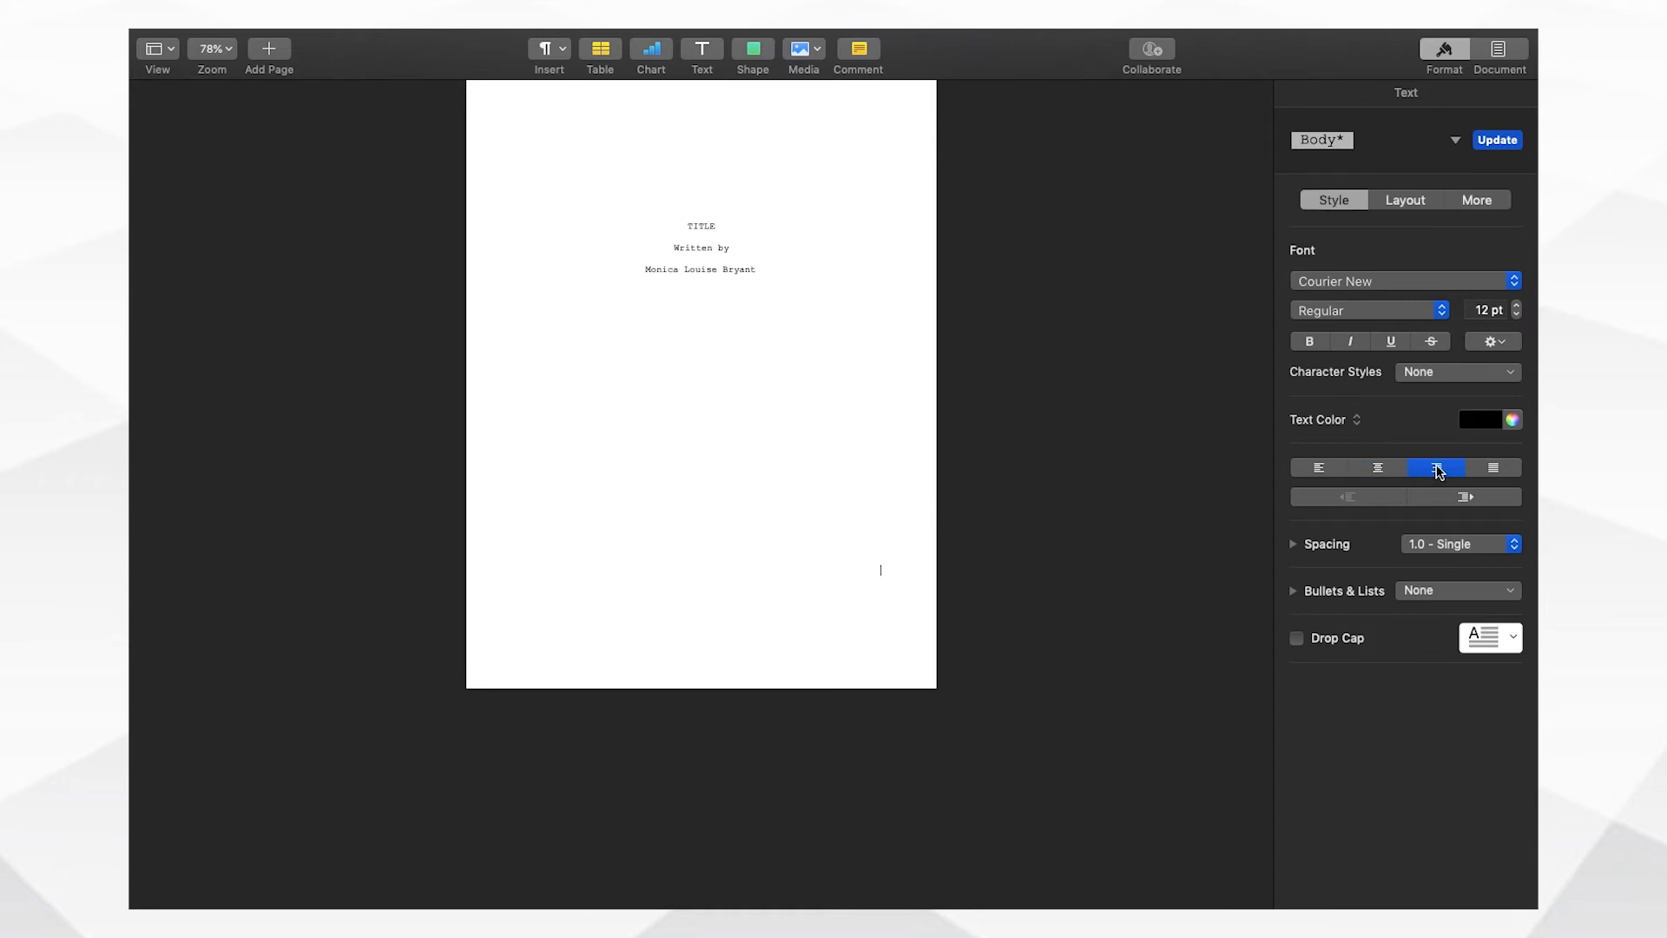
pyautogui.write('NAME ')
pyautogui.write('DATE ')
pyautogui.write('DRAFT')
pyautogui.press('Return')
pyautogui.write('EMAIL')
pyautogui.press('Return')
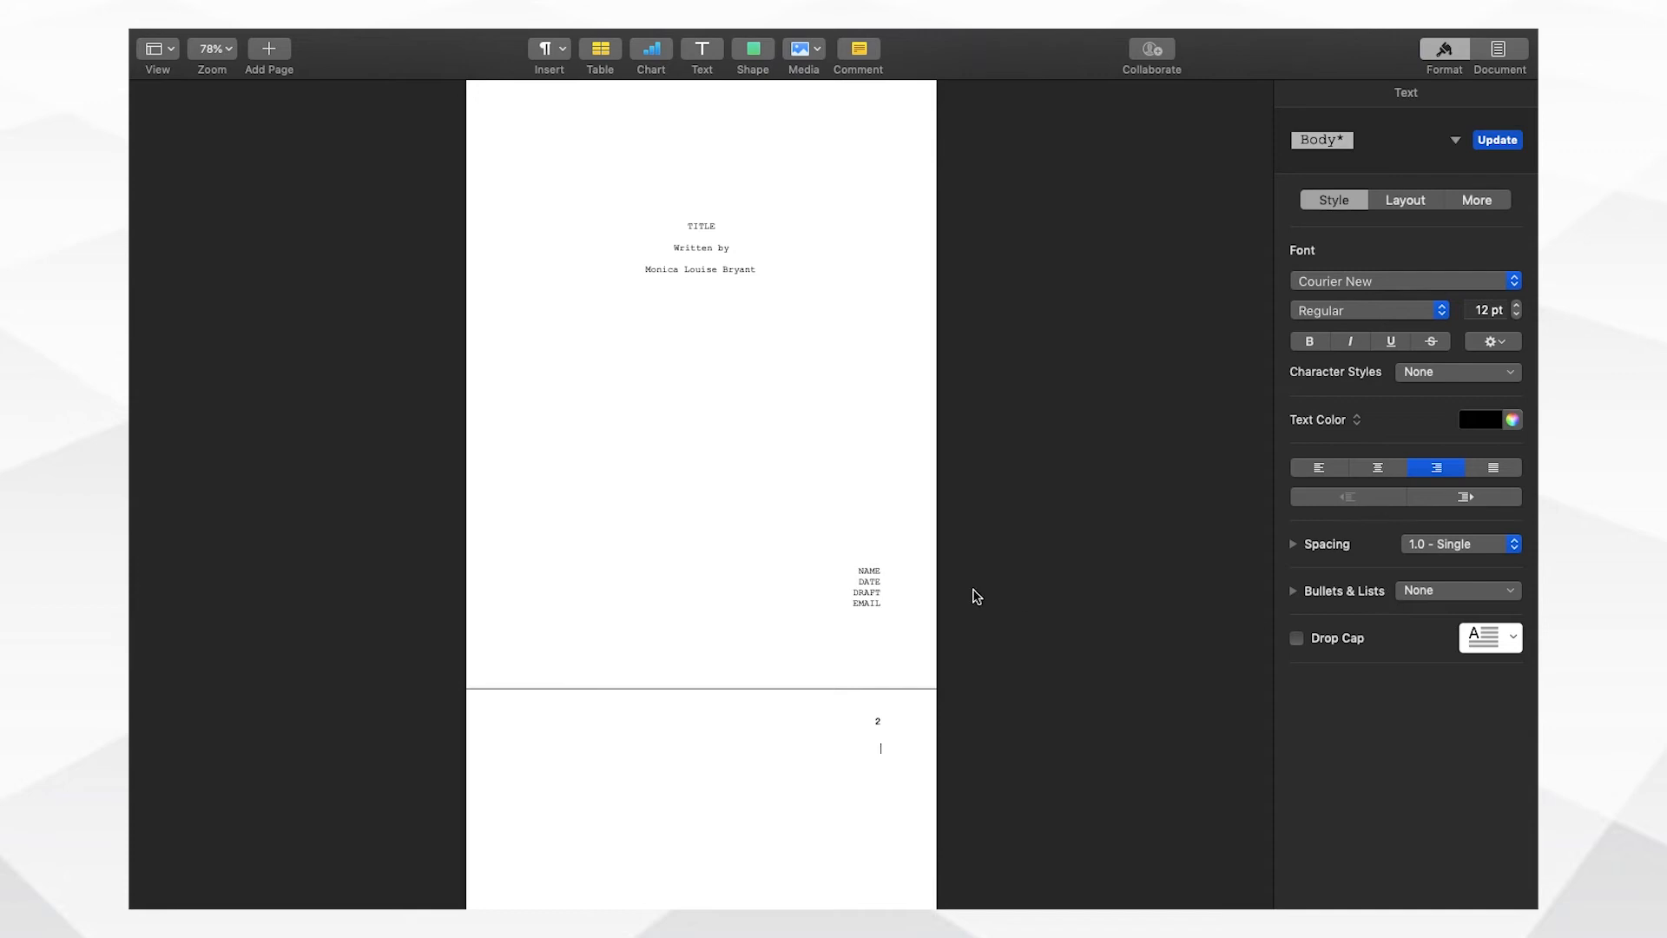
# - Change the font of the page number in the page 2 header to Courier New
pyautogui.scroll(-3, 751, 632)
pyautogui.scroll(6, 751, 633)
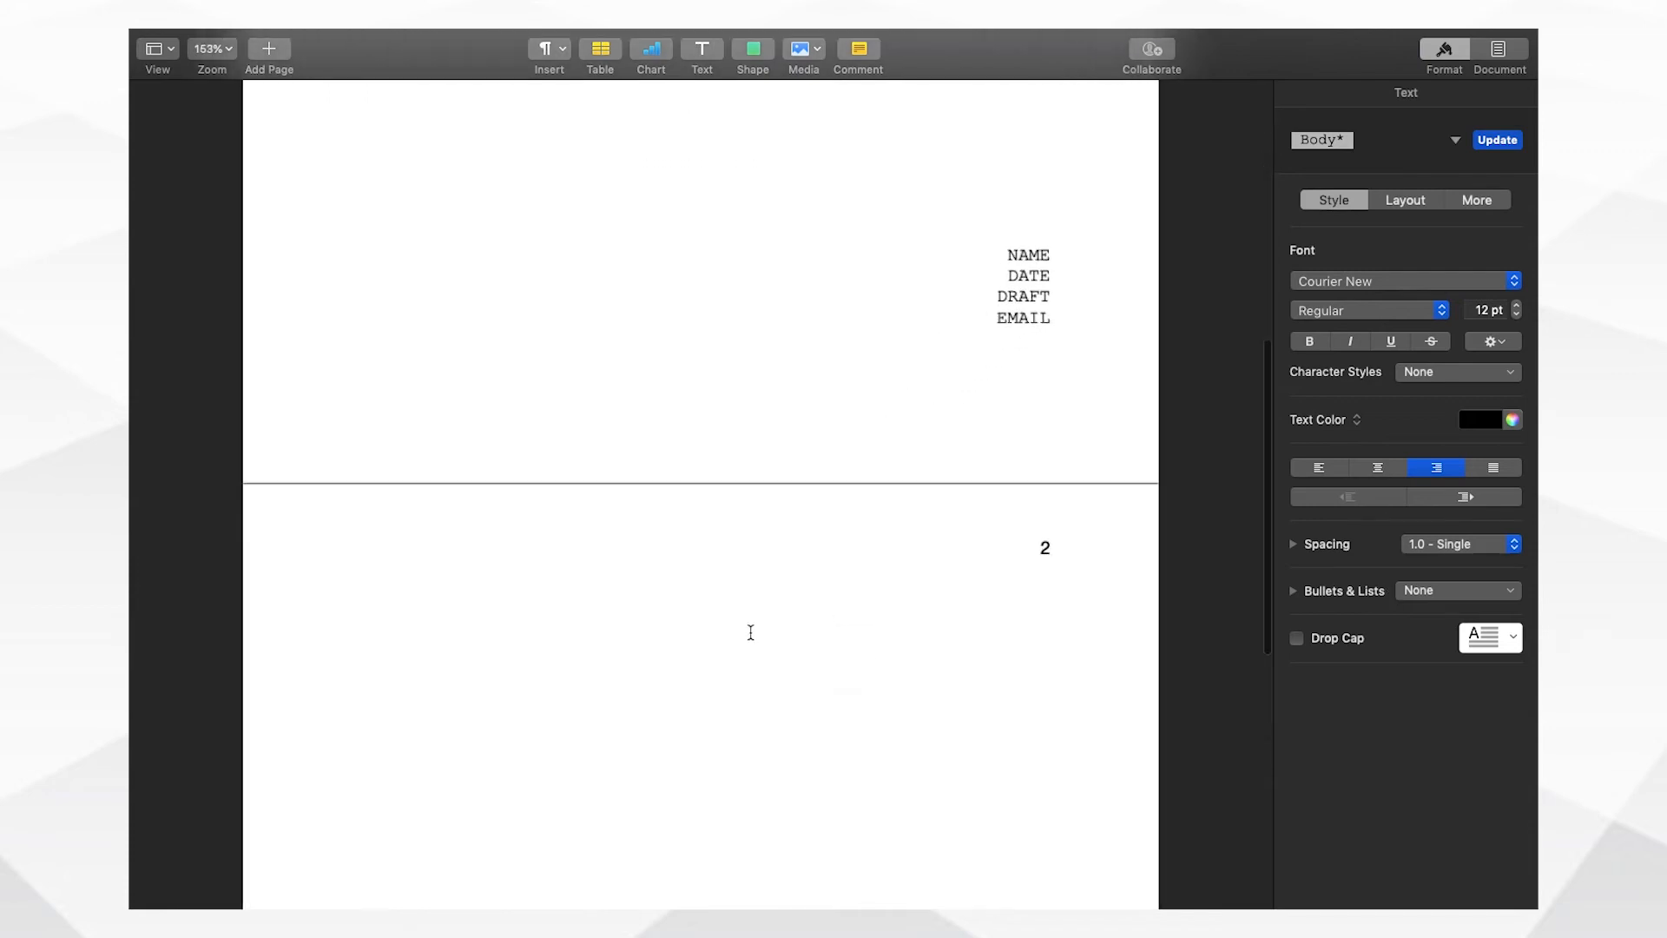
pyautogui.scroll(-1, 751, 632)
pyautogui.moveTo(1082, 565)
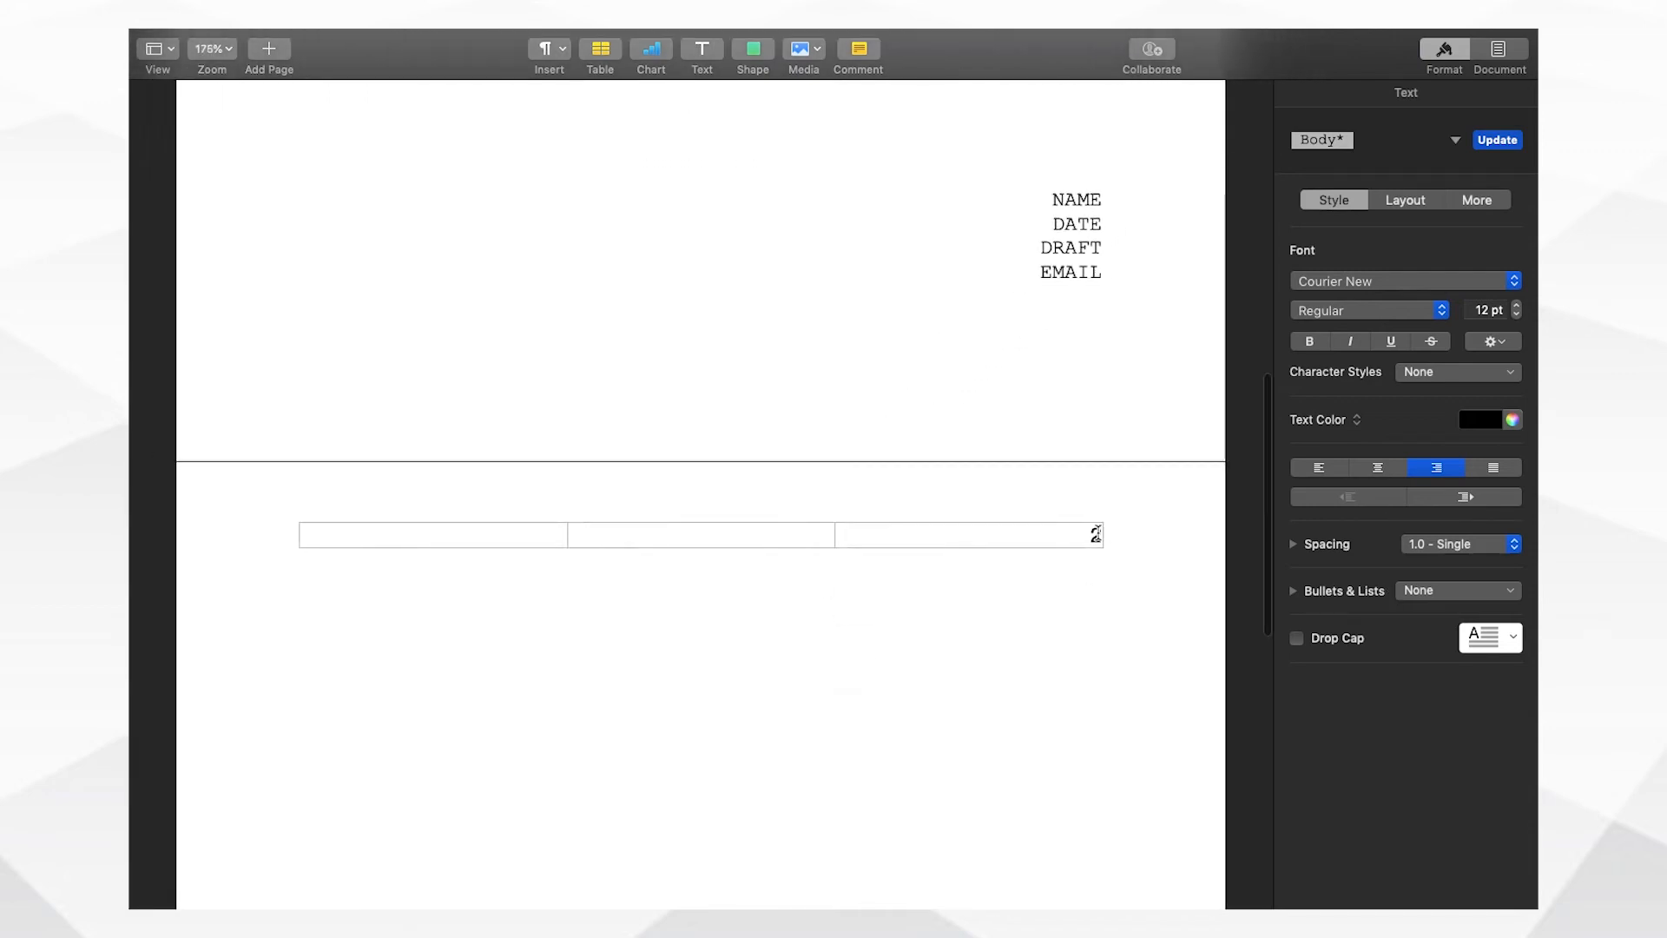
pyautogui.click(1089, 533)
pyautogui.moveTo(1087, 535); pyautogui.dragTo(1108, 537)
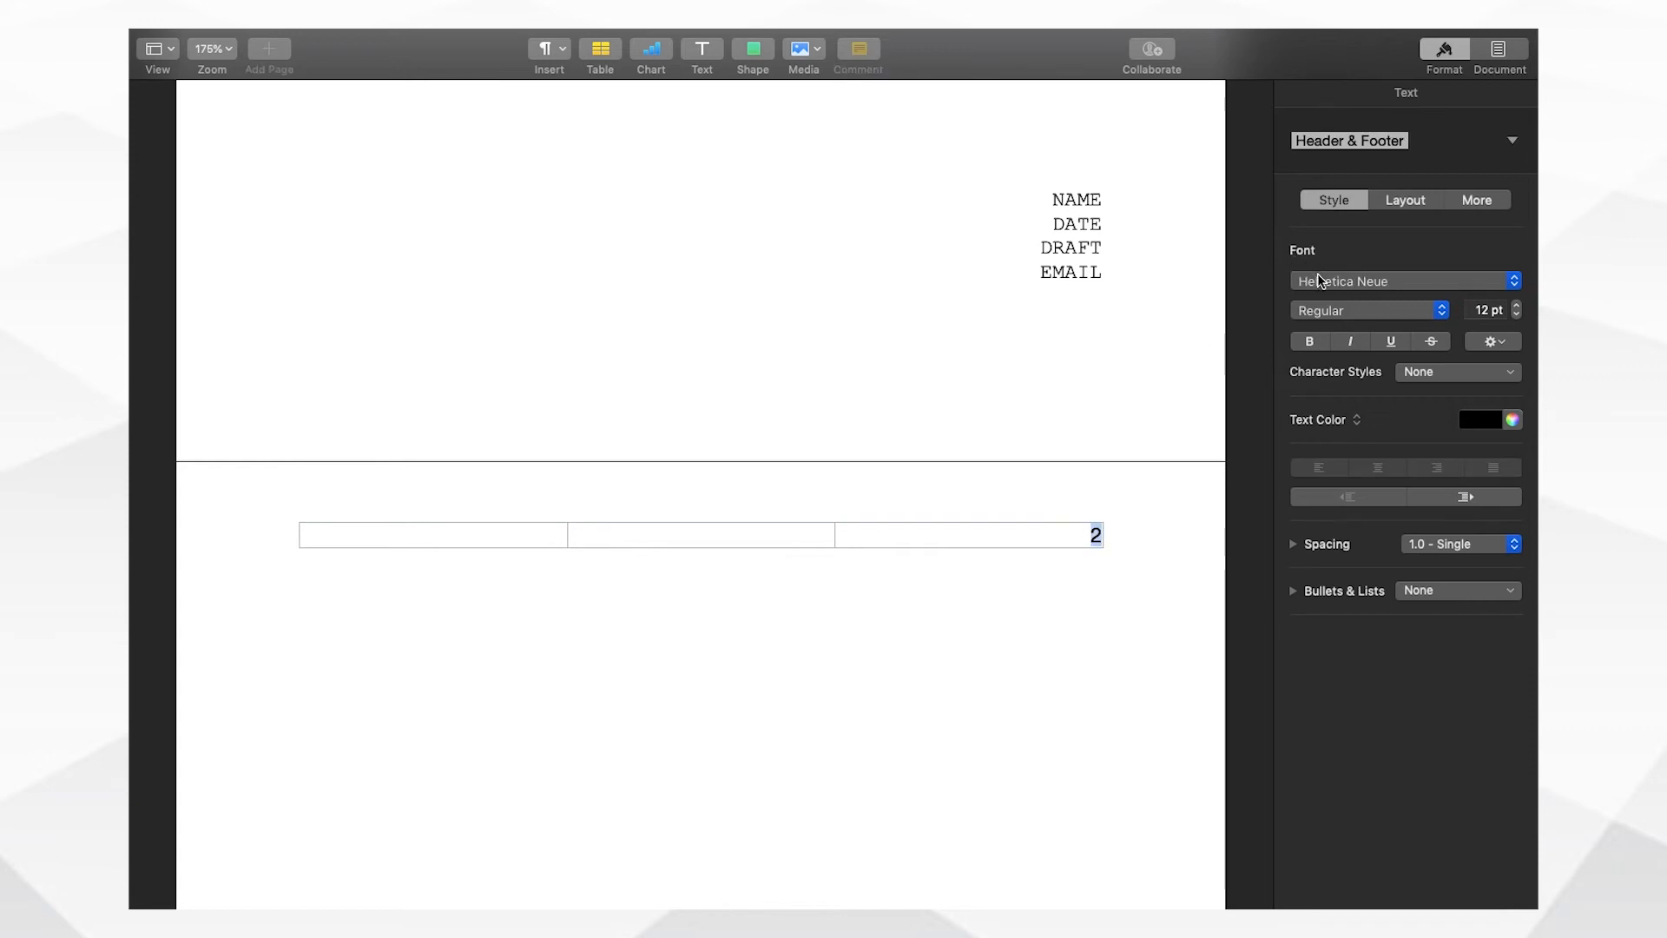
pyautogui.click(1513, 287)
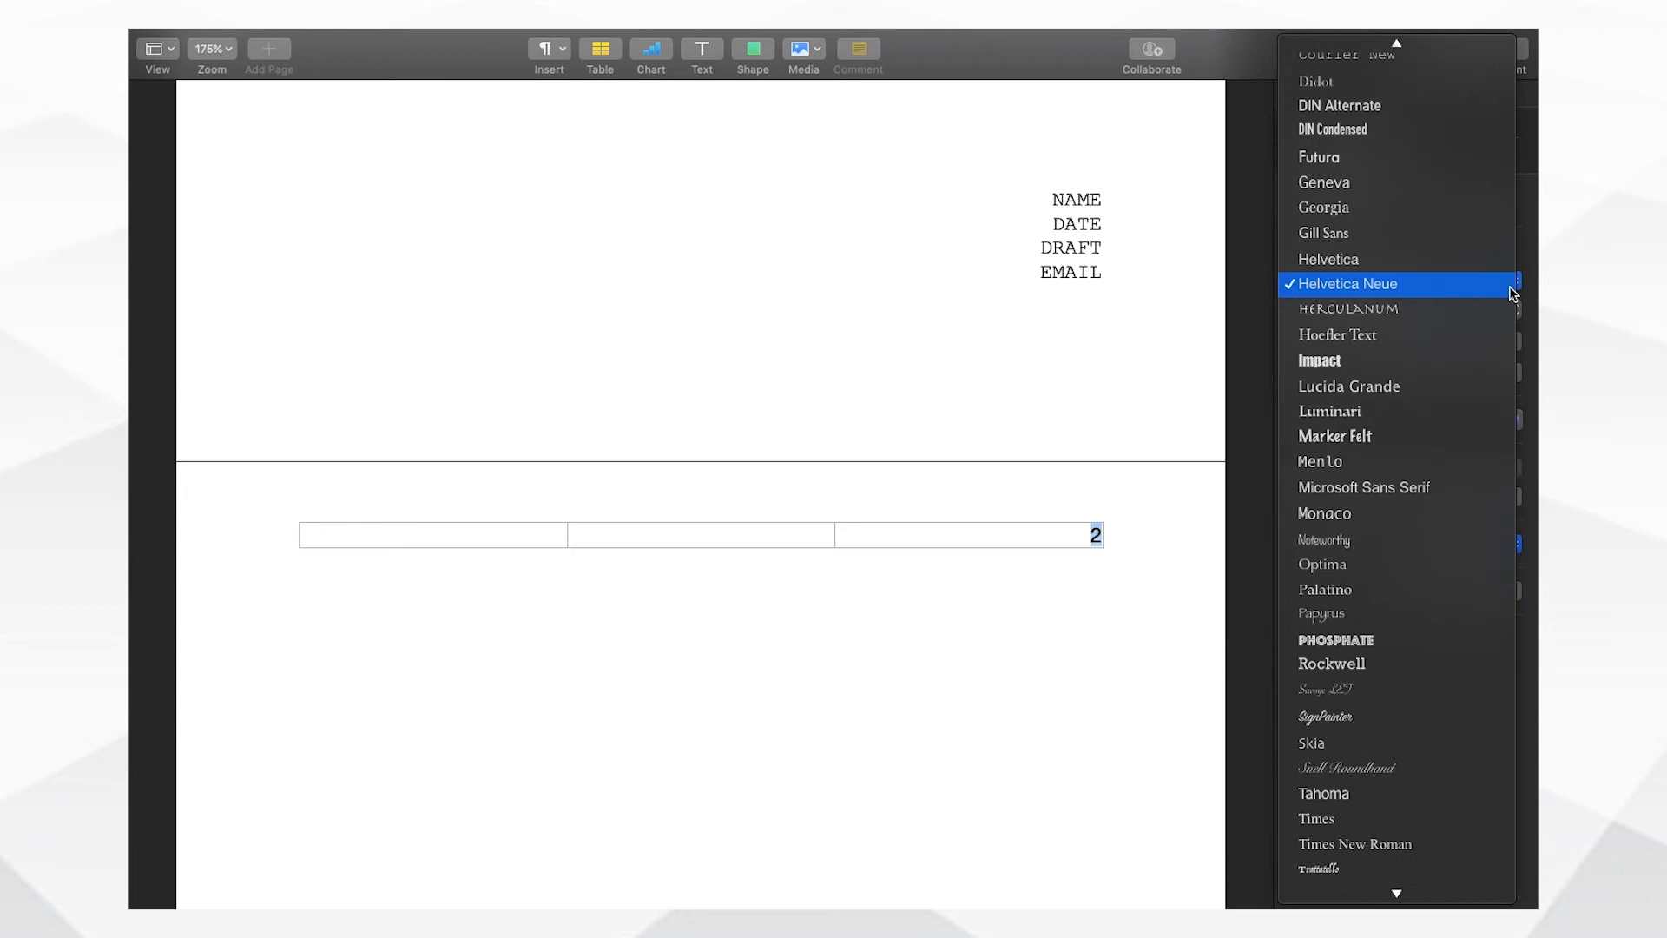
pyautogui.scroll(5, 1437, 196)
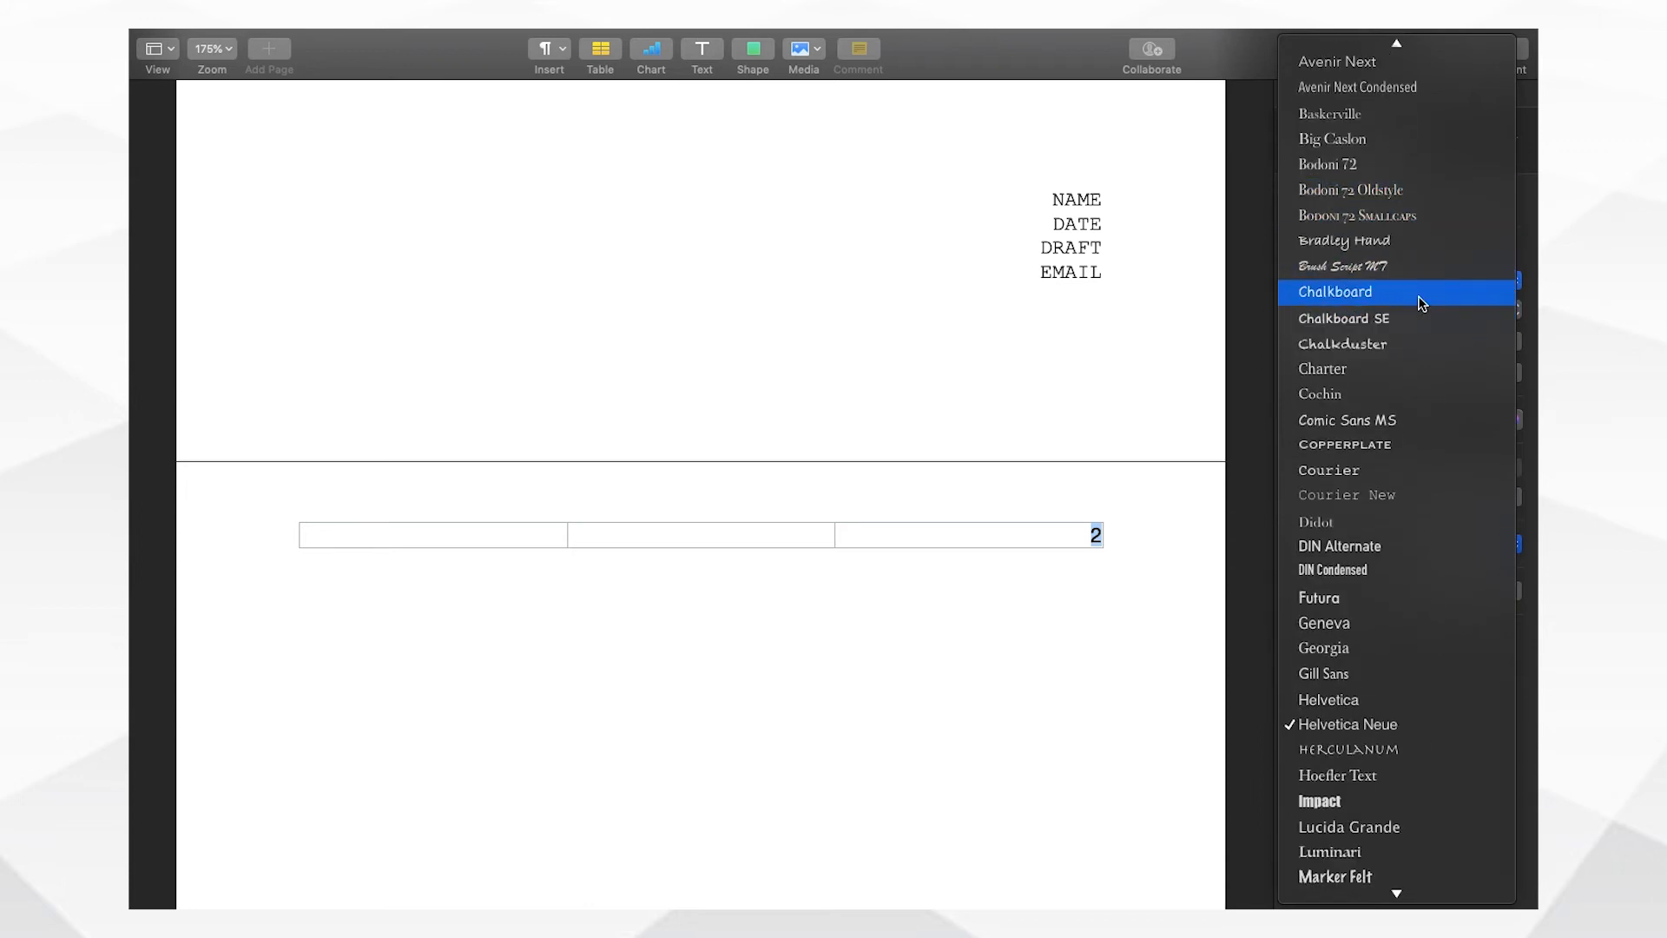
pyautogui.click(1374, 496)
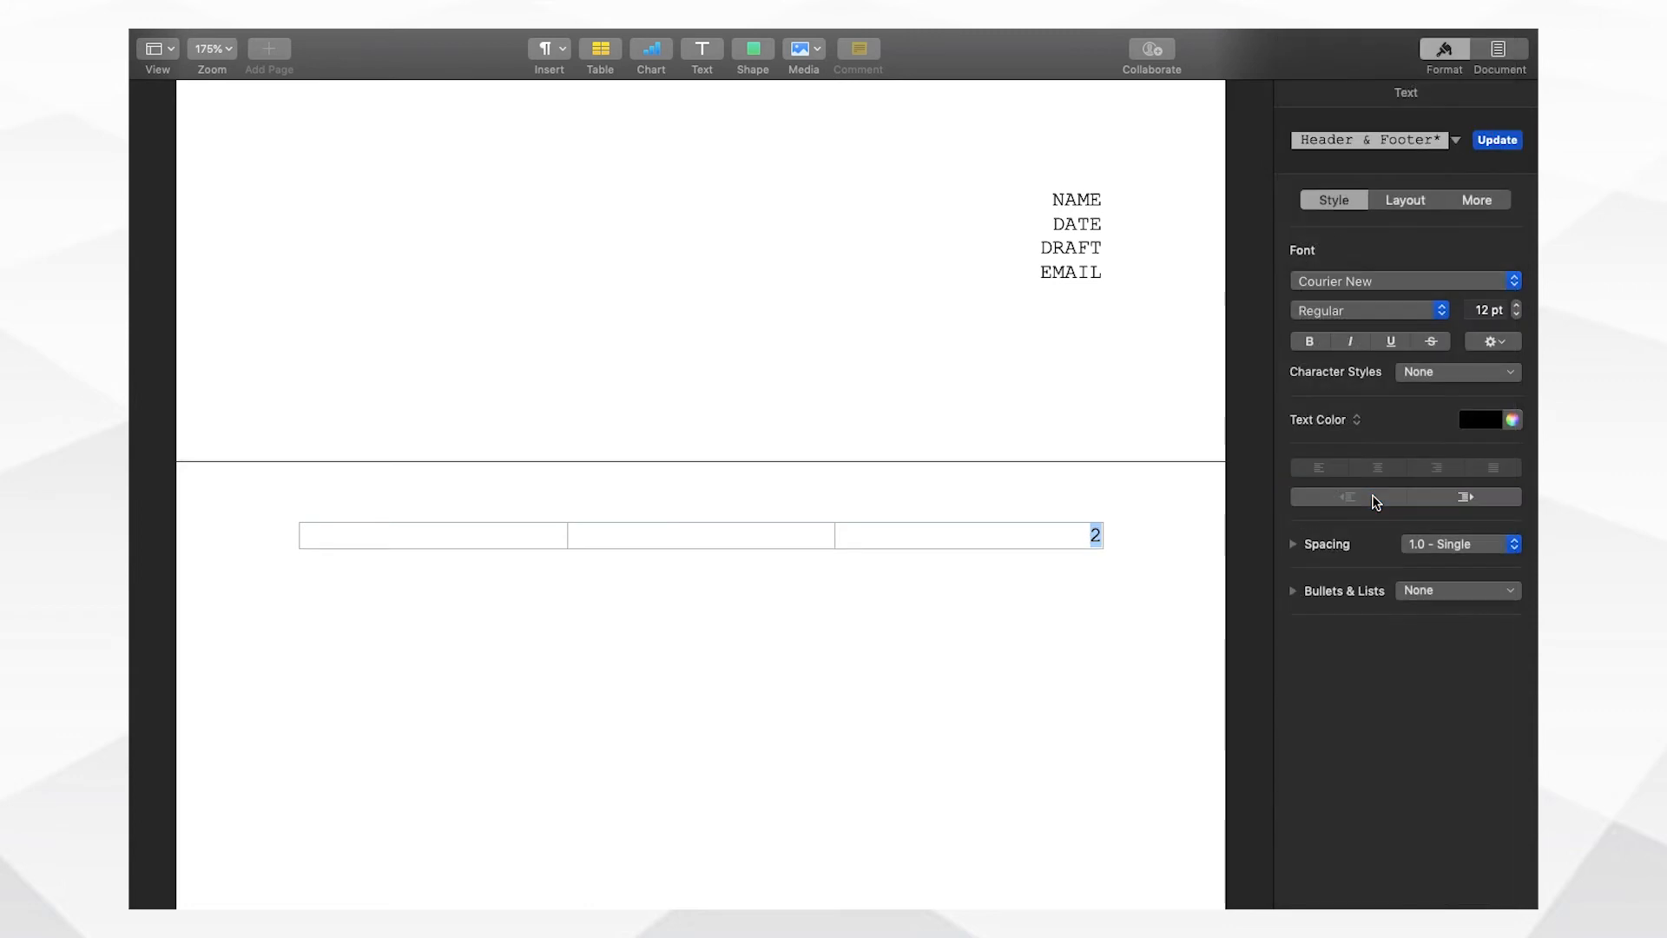
# - Left-align the page 2 body and write "FADE IN:", a blank line and the scene heading "INT. BEDROOM - NIGHT"
pyautogui.click(1000, 642)
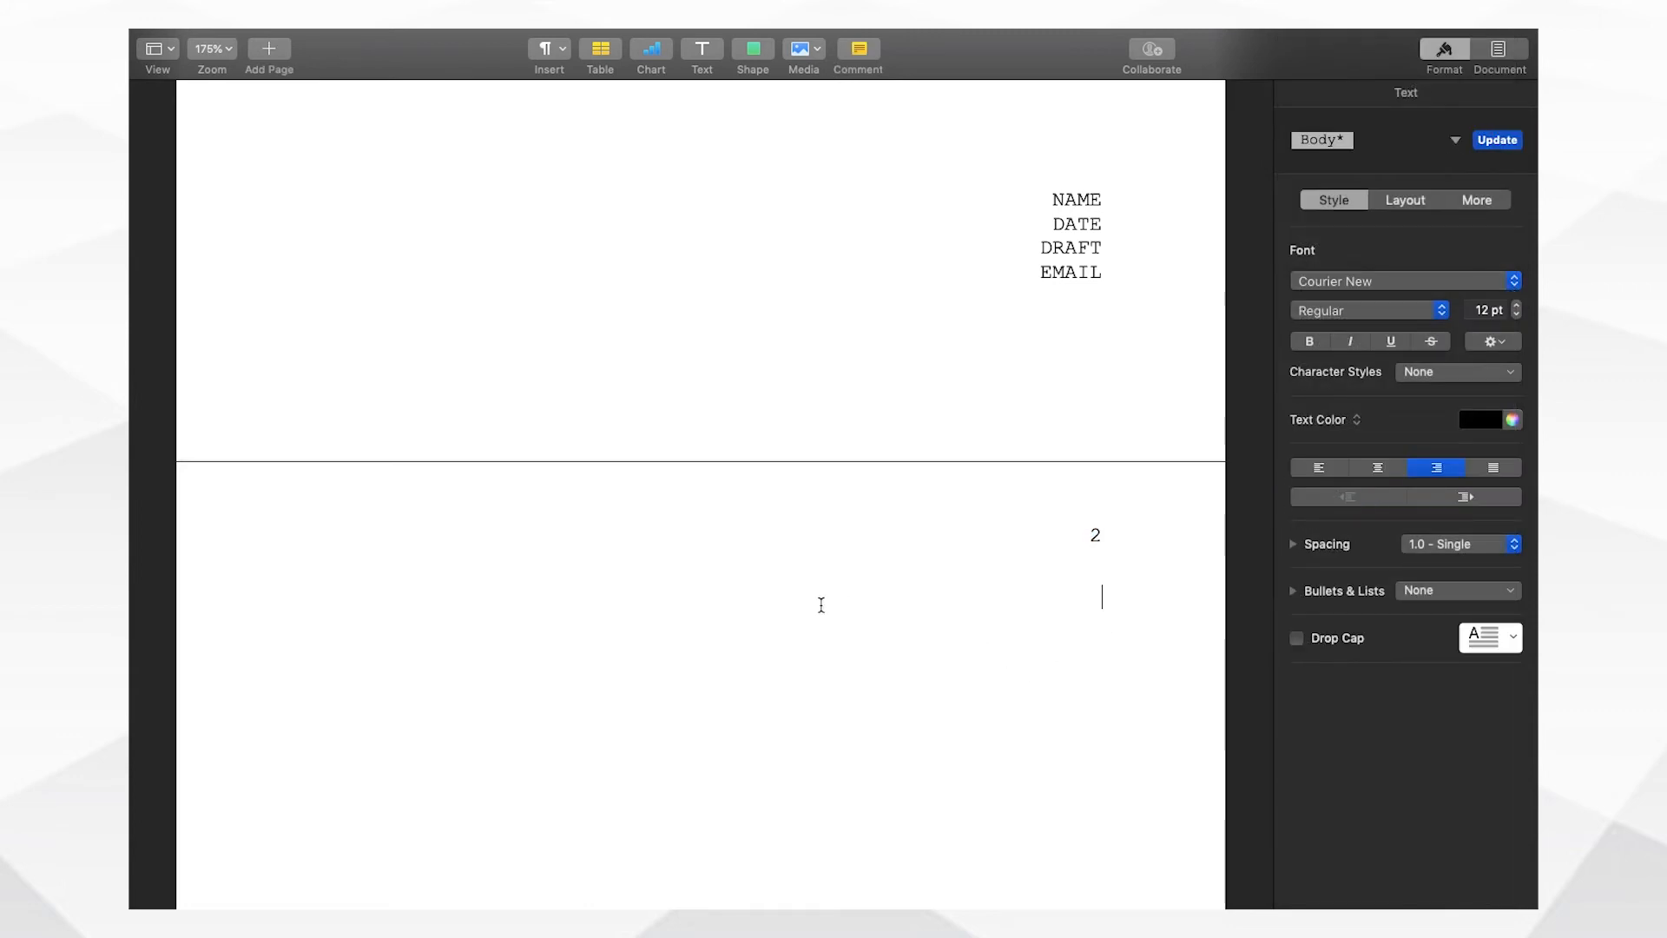
pyautogui.click(1308, 462)
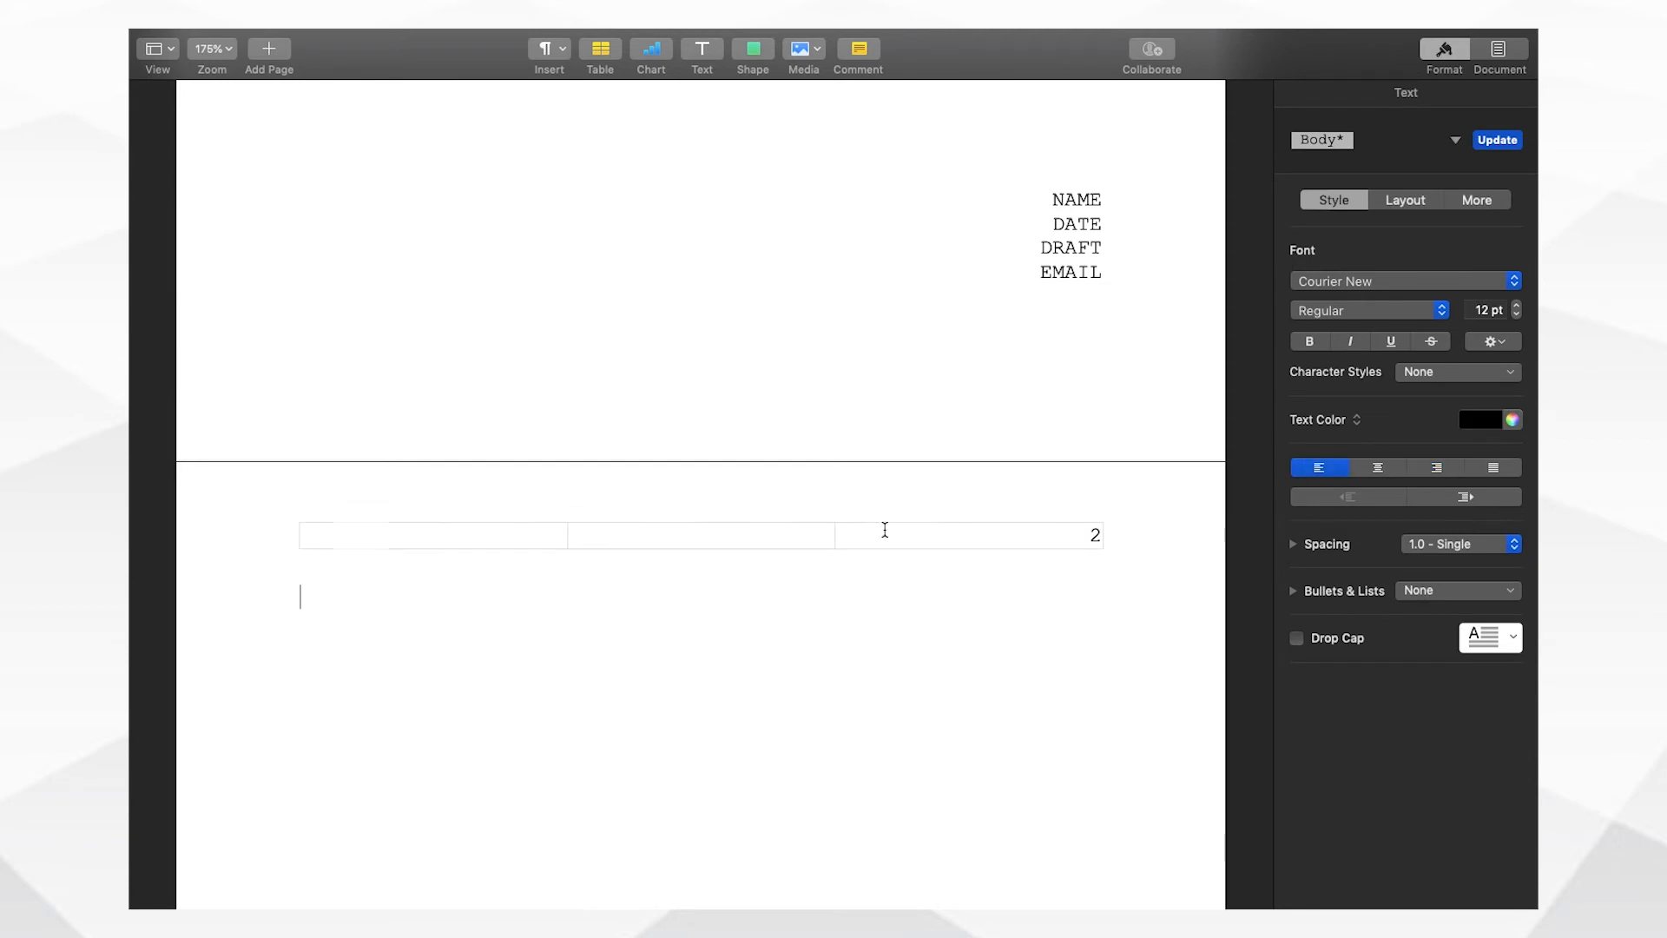
pyautogui.scroll(-3, 648, 652)
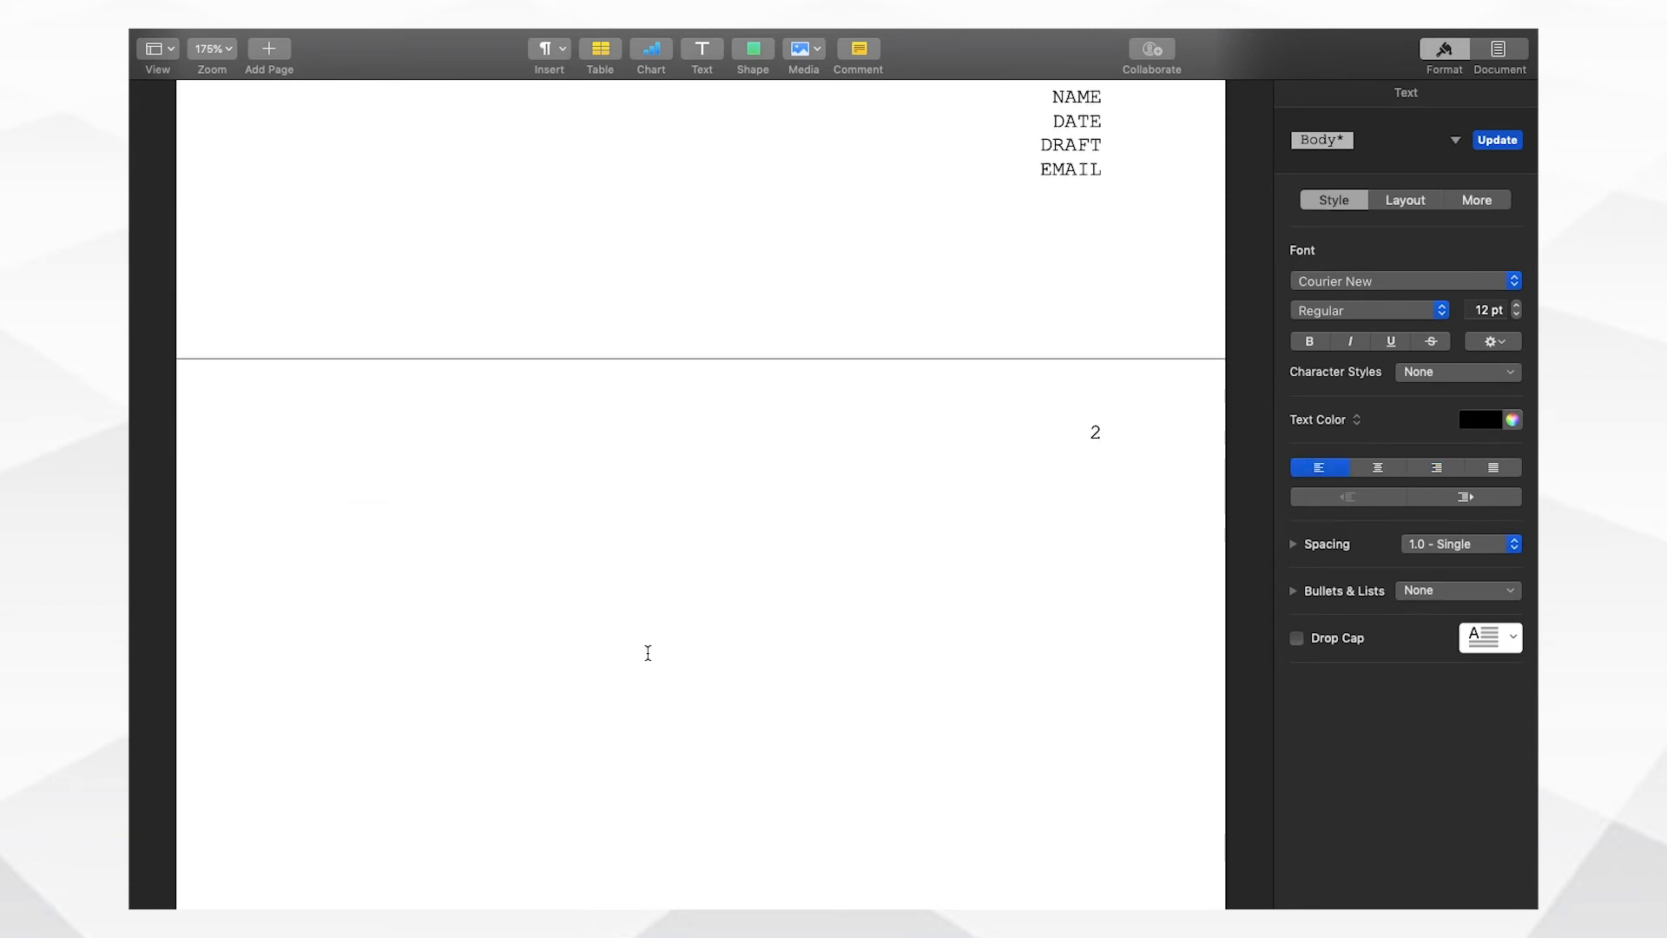
pyautogui.write('FADE IN:  ')
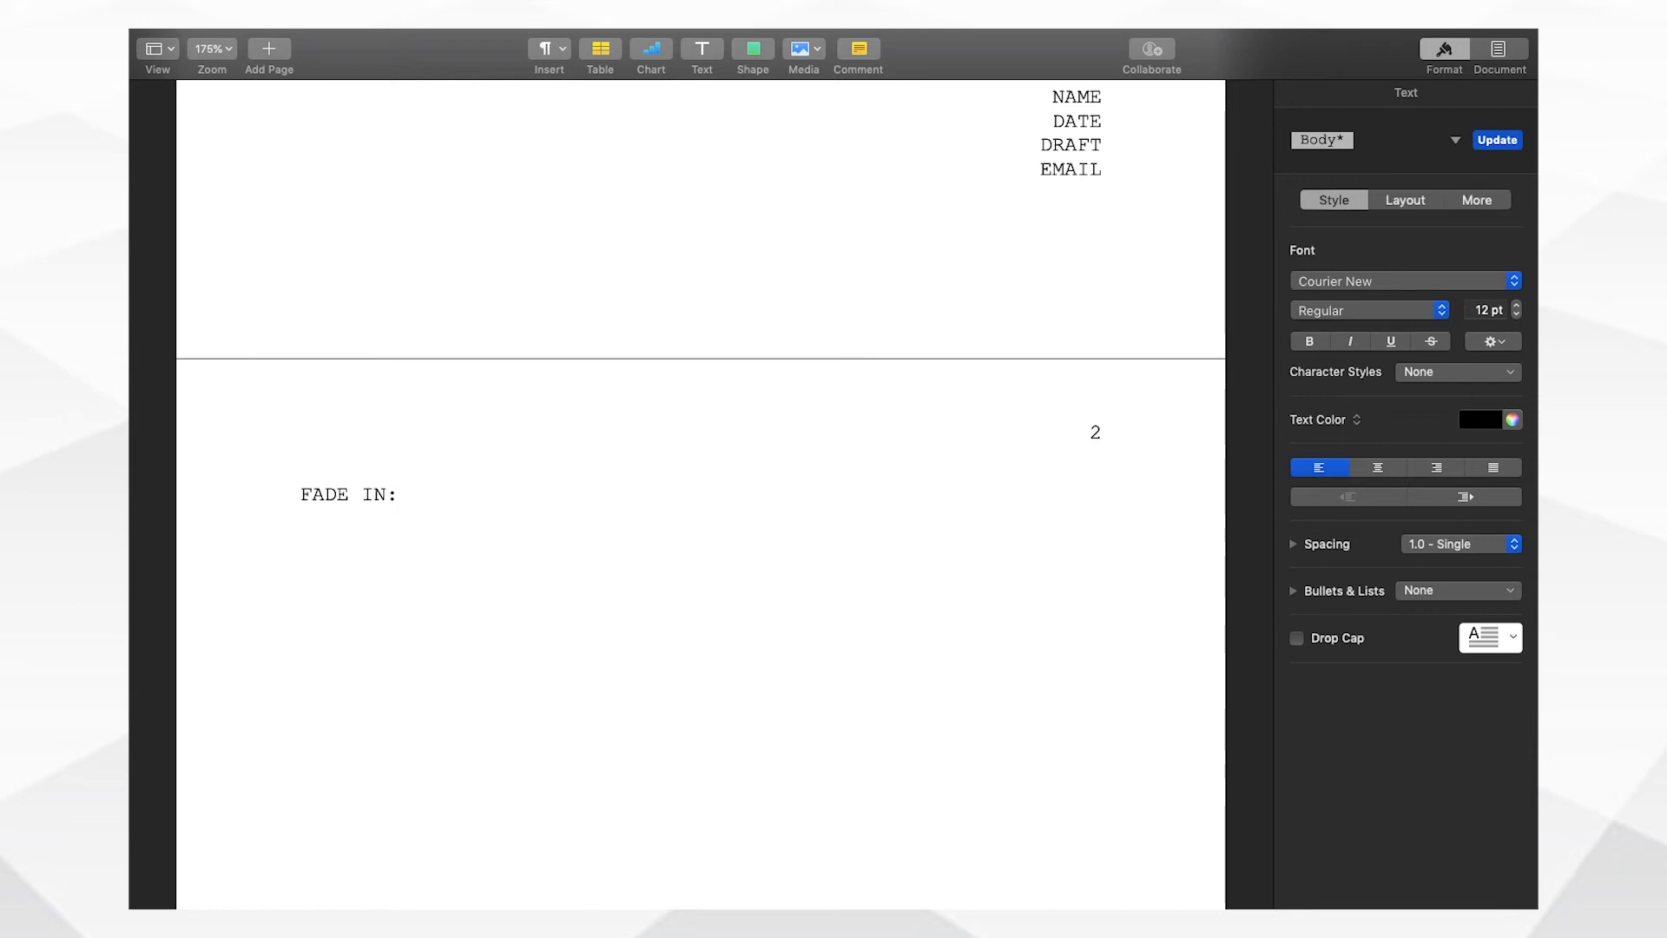
pyautogui.write('INT. BEDROOM - NIGHT')
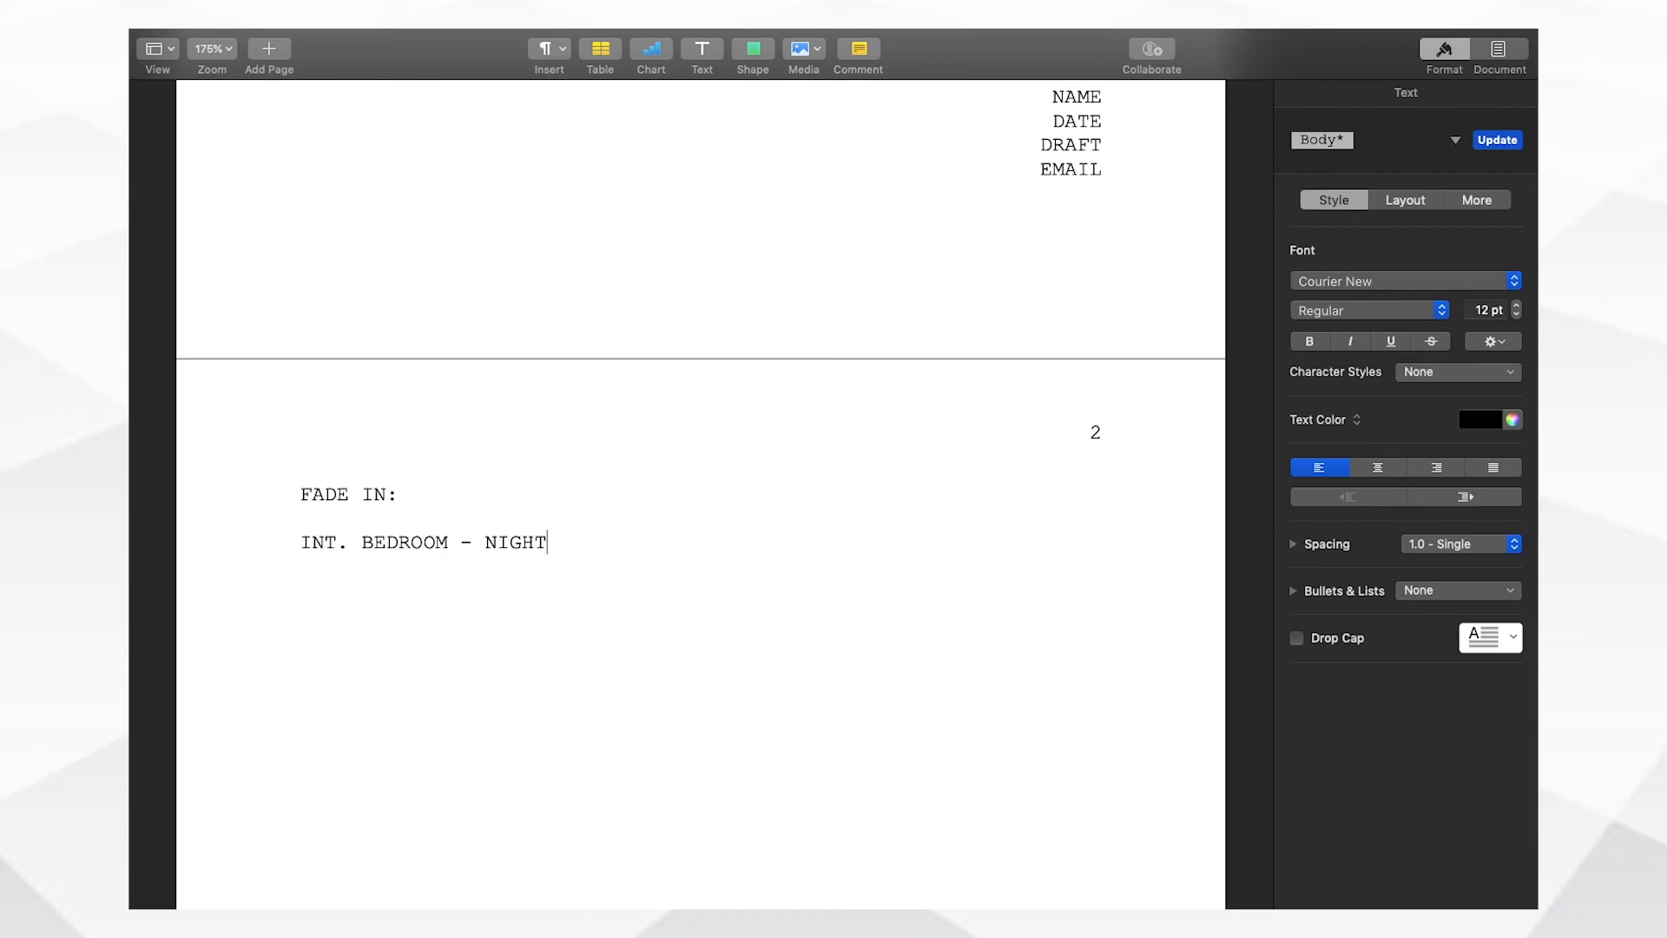
# - Add the action paragraph "A ghastly monster emerges from beneath the bed." followed by the girl character's full name in capitals and ", 10, lays sleeping."
pyautogui.press('Return')
pyautogui.write('A ghastly monster')
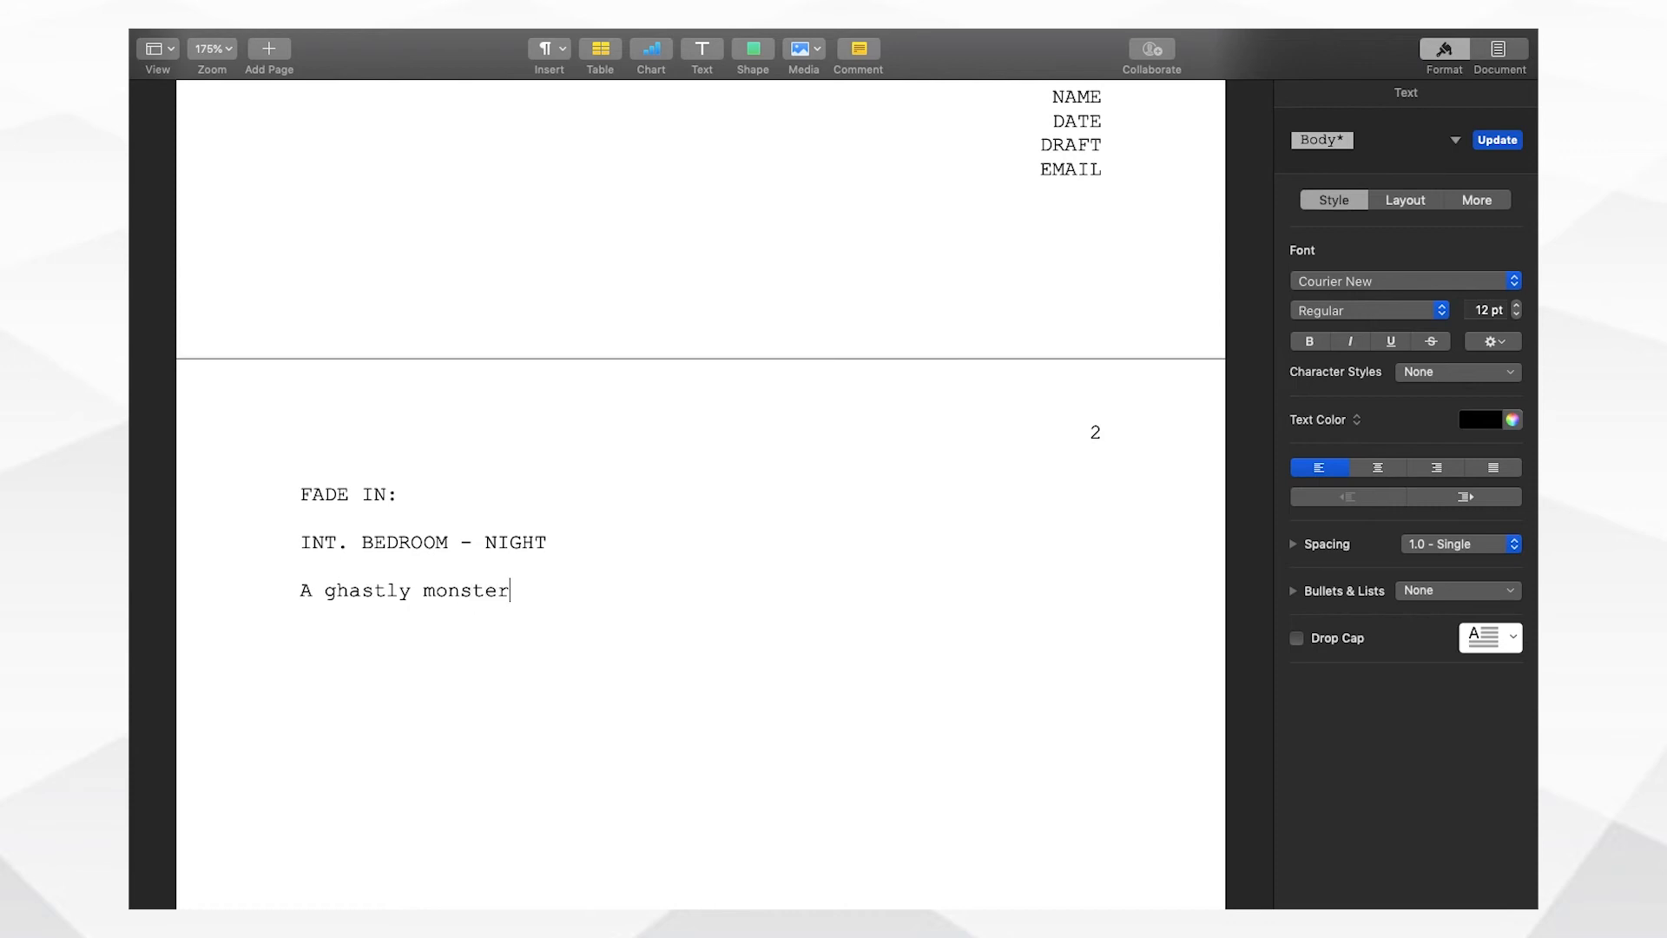
pyautogui.write(' emerges from beneath the bed.')
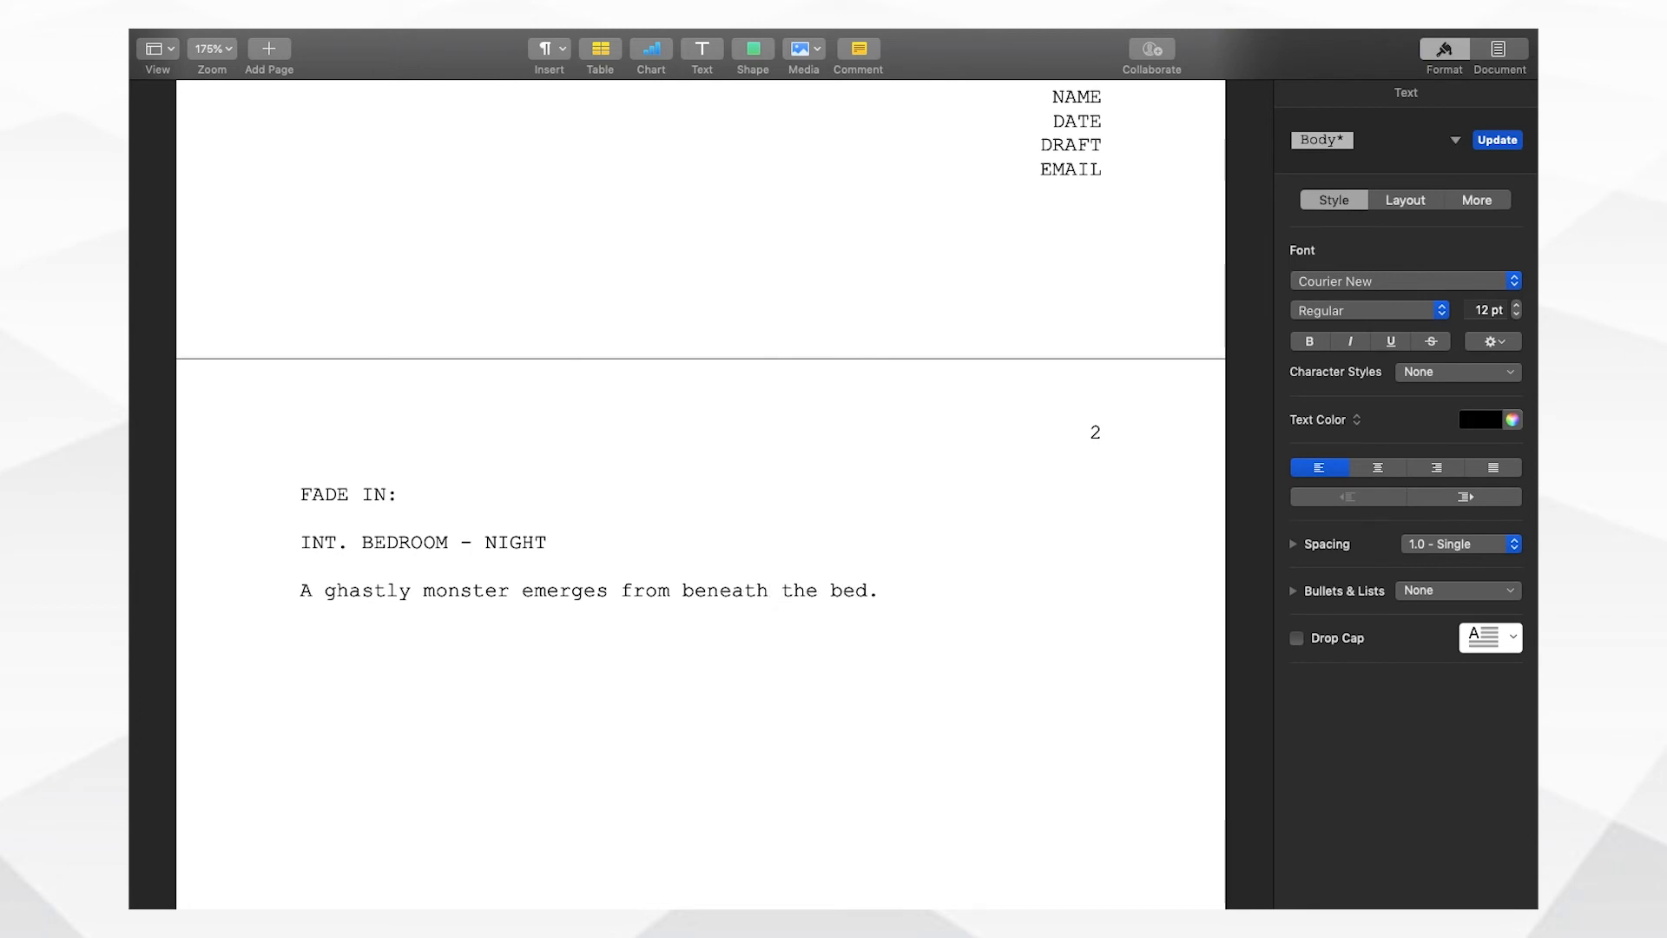
pyautogui.write('SUZY JONES')
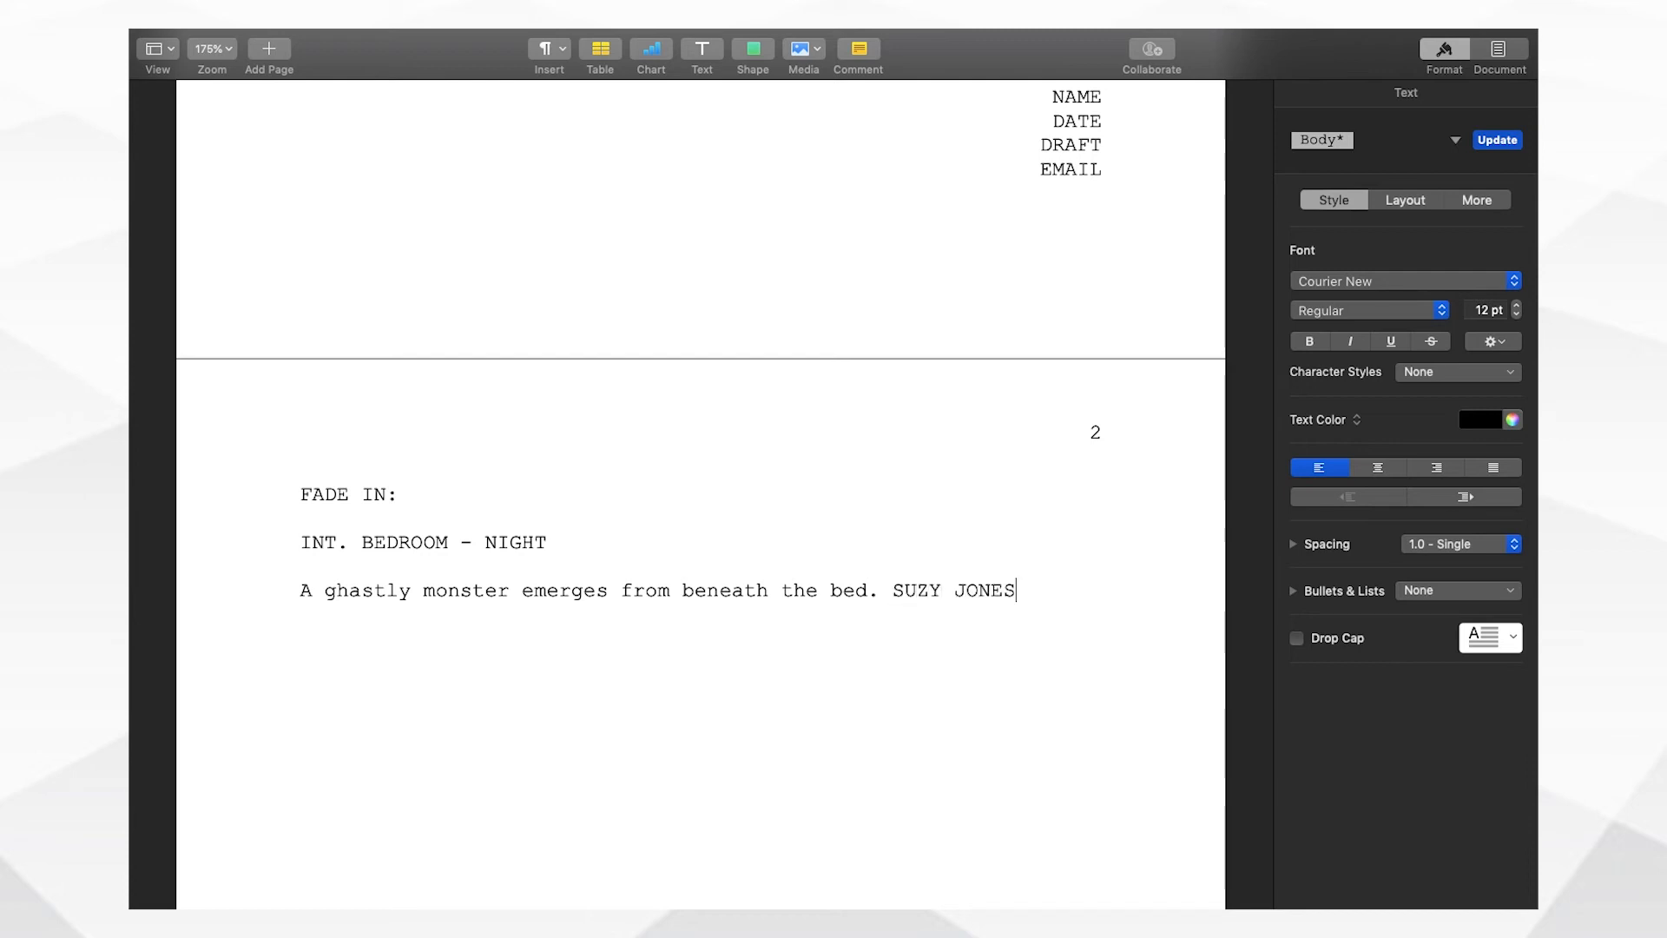
pyautogui.write(', ')
pyautogui.write('10, 1')
pyautogui.write('ays')
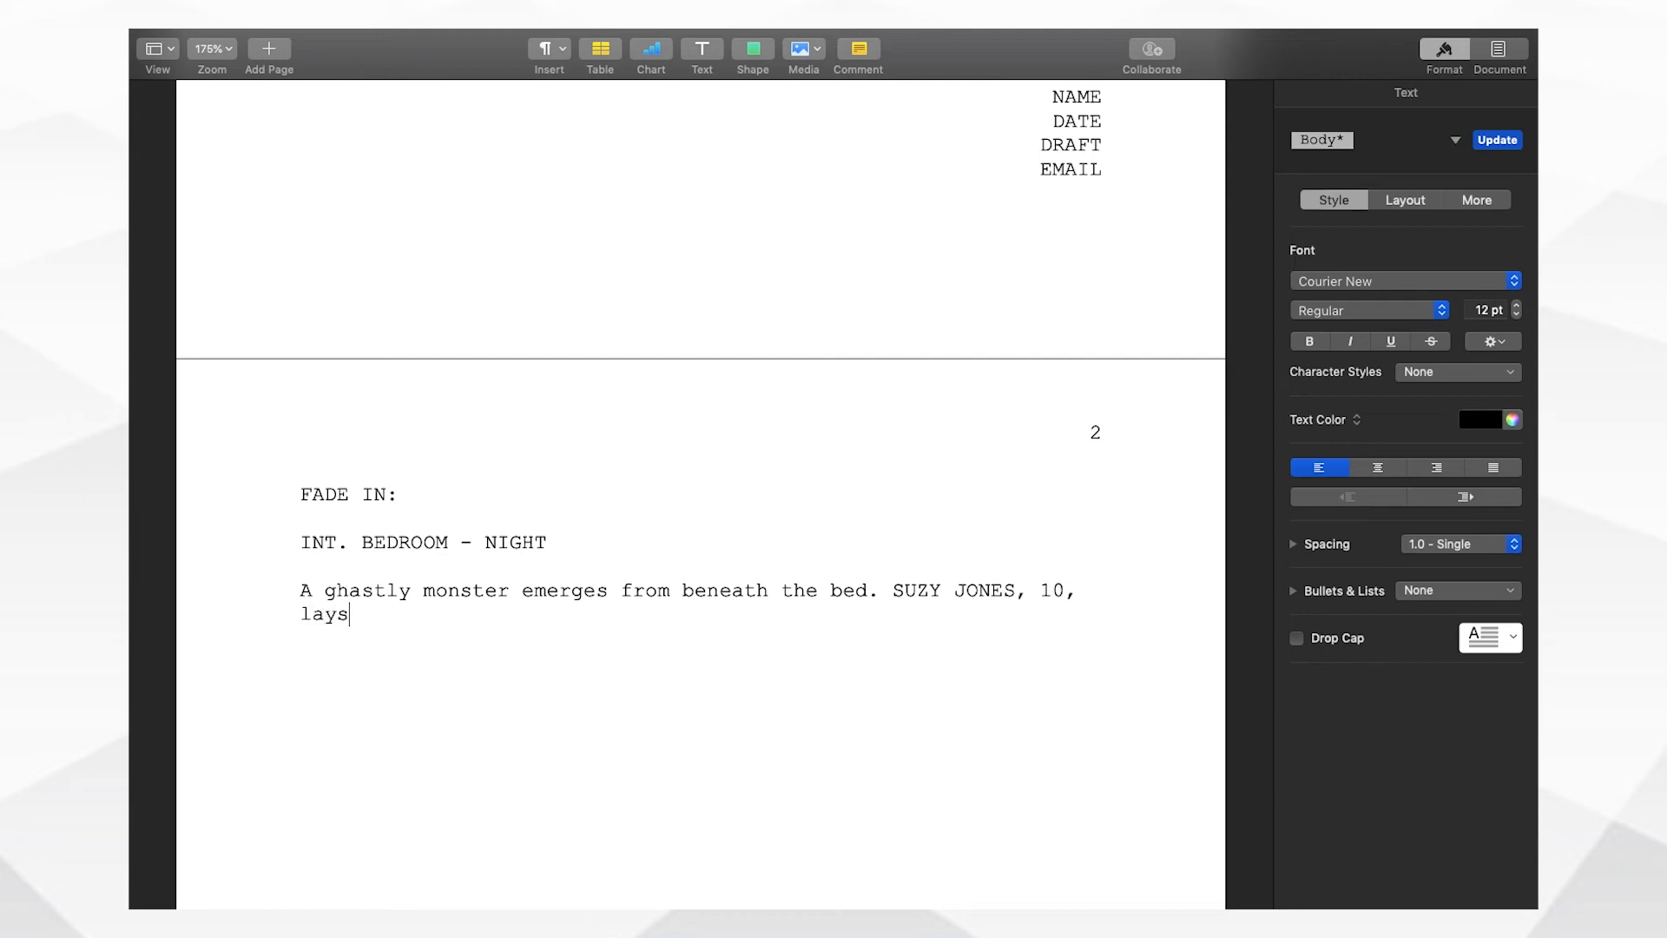
pyautogui.write(' sleeping.')
pyautogui.press('Return')
pyautogui.press('Return')
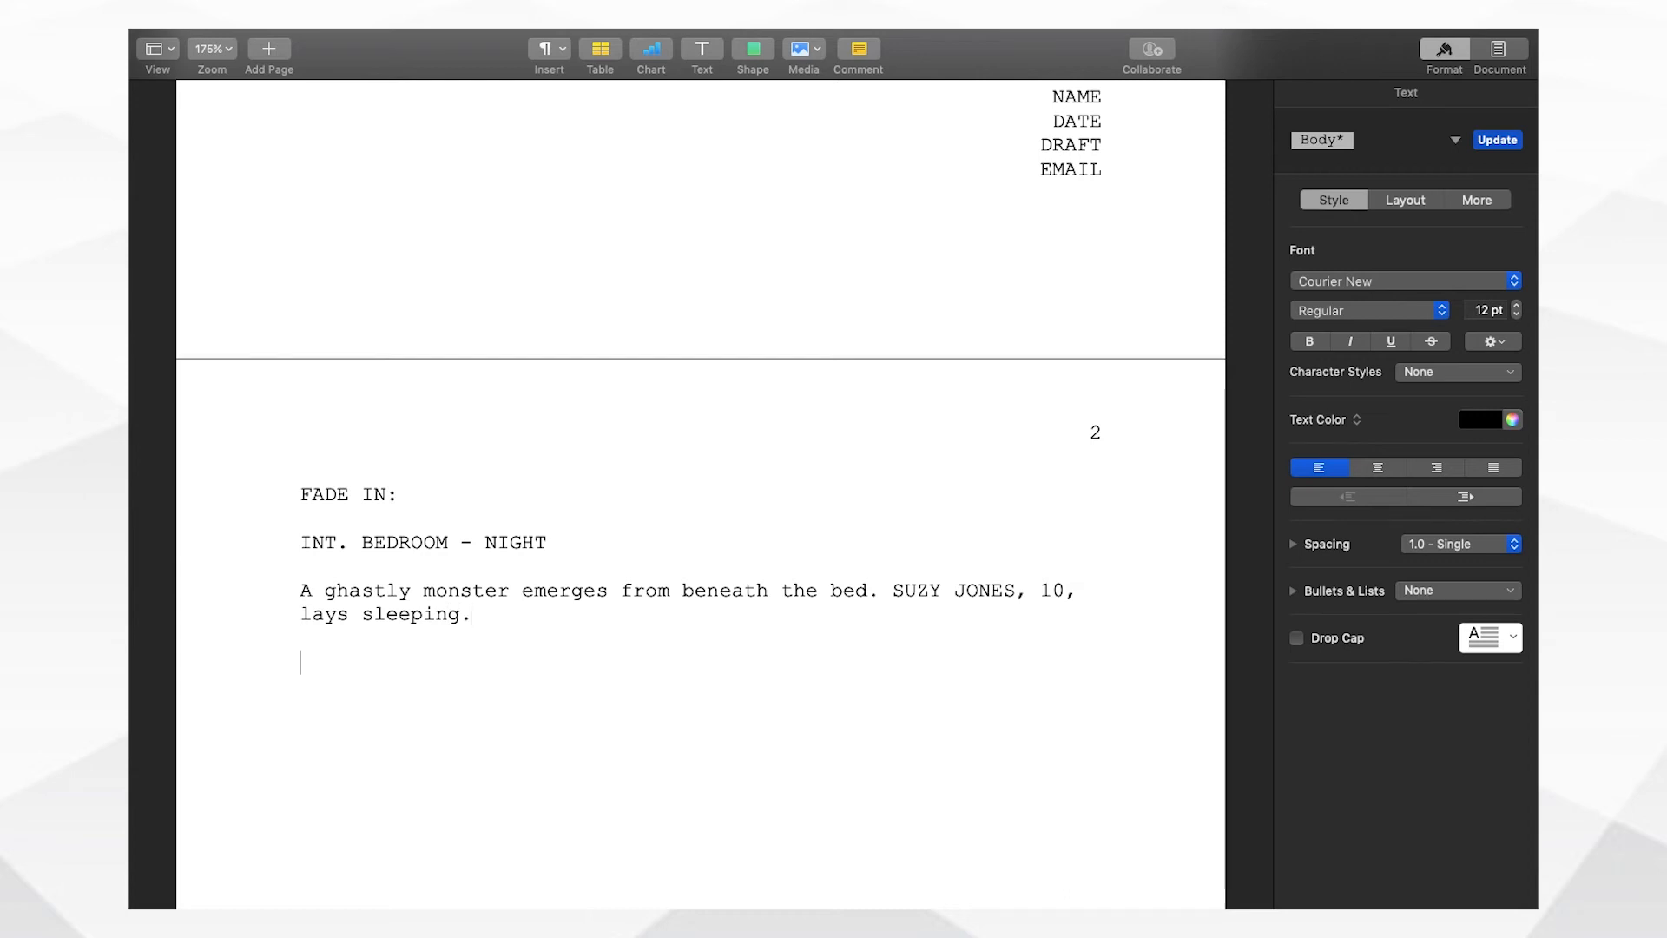
# - Add the character cue "MONSTER" indented five tab stops and start an indented parenthetical on the line below it
pyautogui.scroll(4, 700, 495)
pyautogui.scroll(-6, 701, 494)
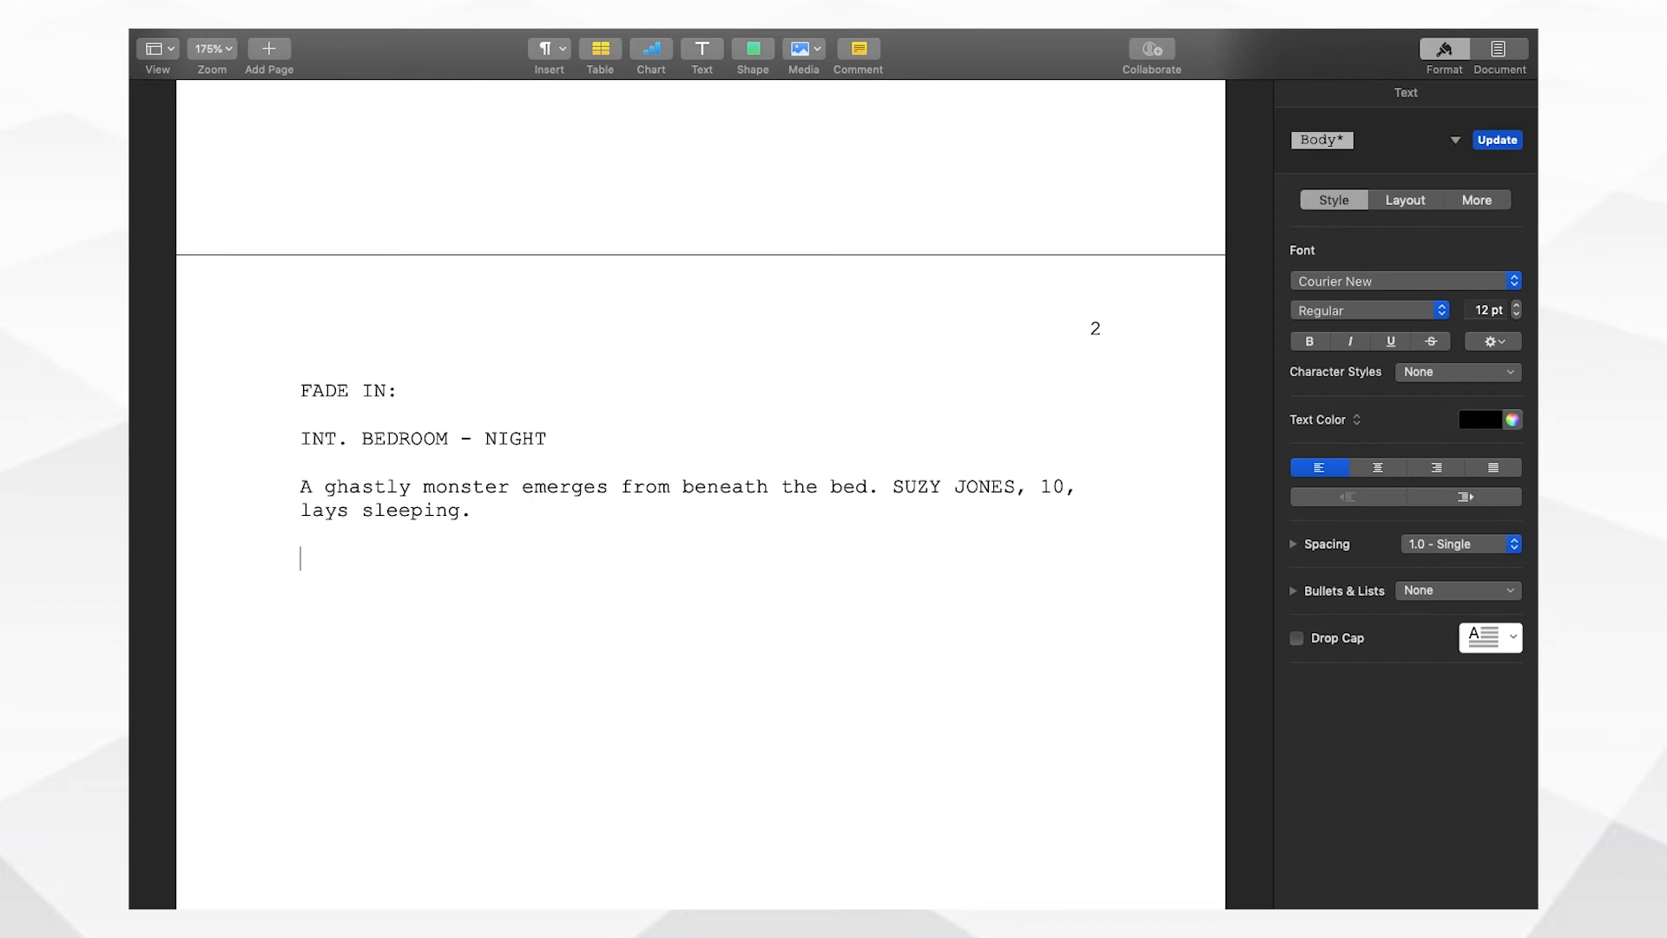
pyautogui.press('Tab')
pyautogui.press('Tab')
pyautogui.press('Tab')
pyautogui.press('Tab')
pyautogui.press('Tab')
pyautogui.write('MONSTER')
pyautogui.press('Tab')
pyautogui.write('(')
pyautogui.write('carto')
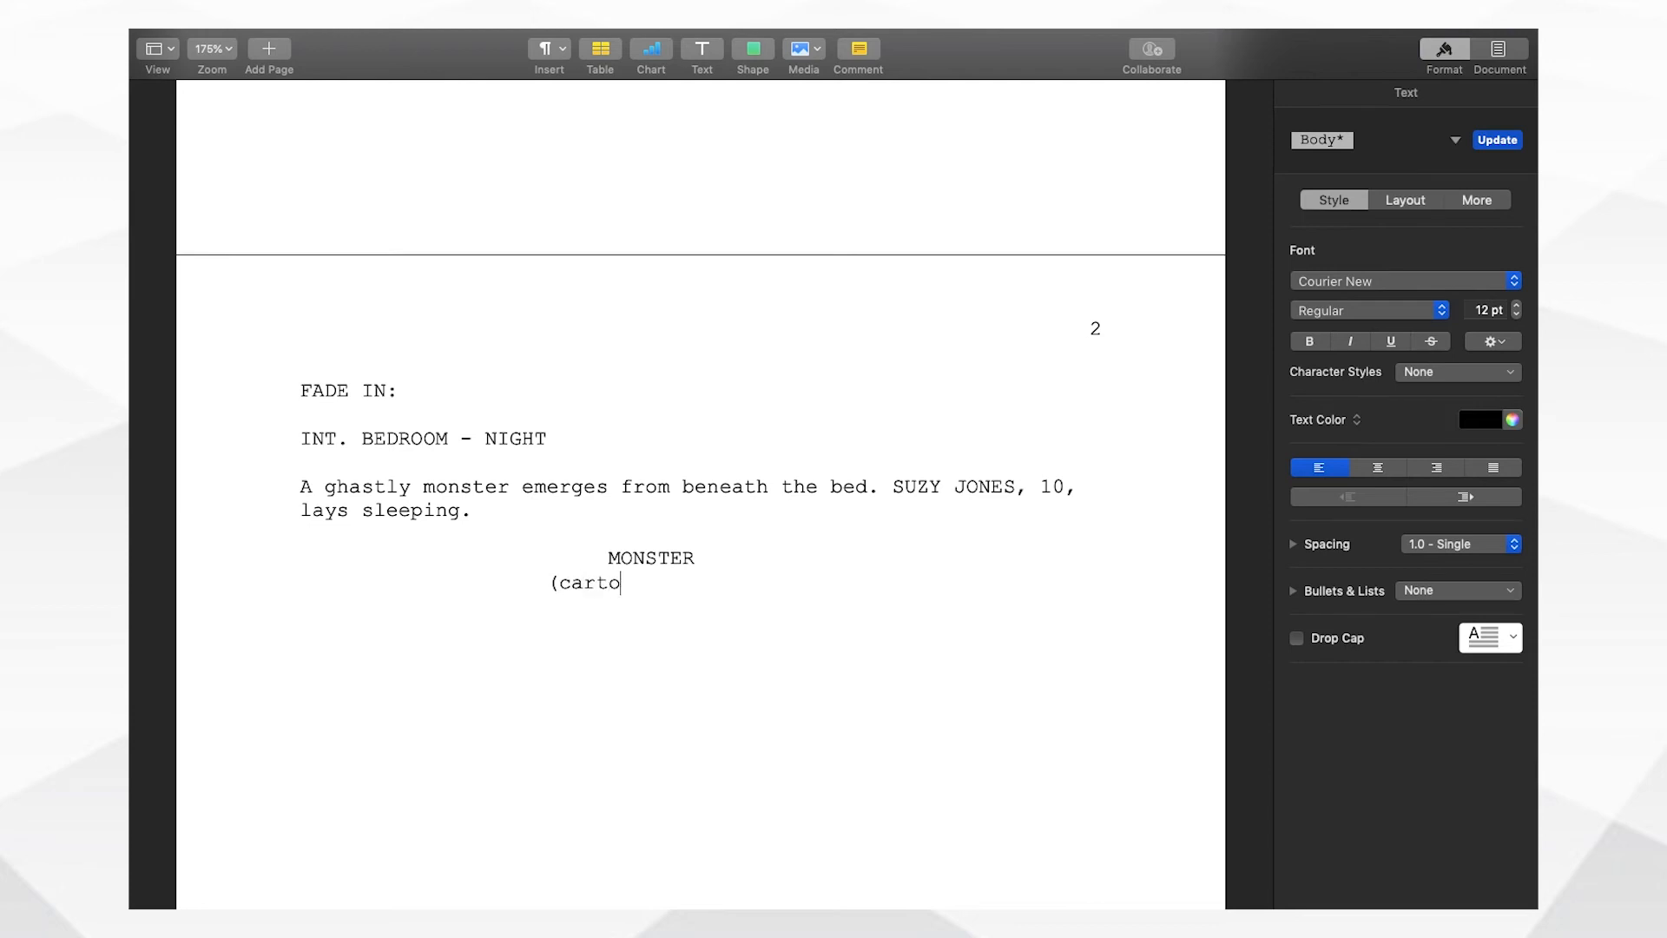
pyautogui.write('onish voice')
pyautogui.press('BackSpace')
pyautogui.press('BackSpace')
pyautogui.press('BackSpace')
pyautogui.press('BackSpace')
pyautogui.press('BackSpace')
pyautogui.press('BackSpace')
pyautogui.press('BackSpace')
pyautogui.press('BackSpace')
pyautogui.press('BackSpace')
pyautogui.press('BackSpace')
pyautogui.press('BackSpace')
pyautogui.press('BackSpace')
pyautogui.press('BackSpace')
pyautogui.press('BackSpace')
pyautogui.press('BackSpace')
pyautogui.press('BackSpace')
# - Complete the parenthetical as "(mocking)" and add the indented dialogue "Sleep tight, Suzy." beneath it
pyautogui.write('mocking')
pyautogui.press('Tab')
pyautogui.press('Tab')
pyautogui.write('Sl')
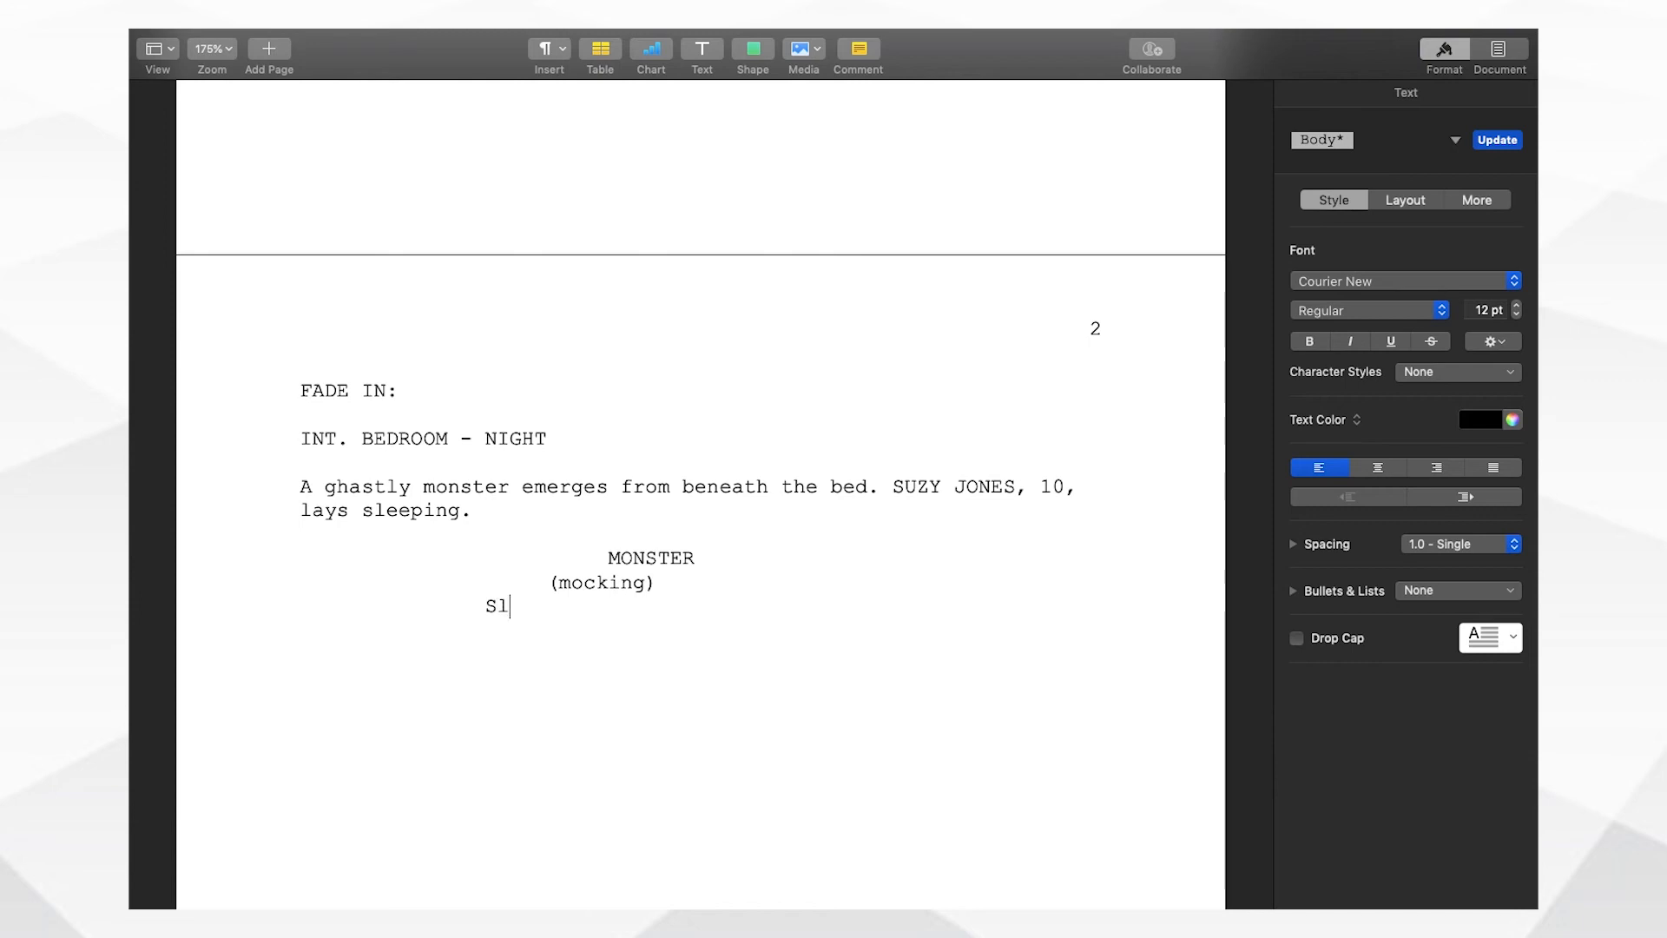
pyautogui.write('eep tight, Su')
pyautogui.write('zy')
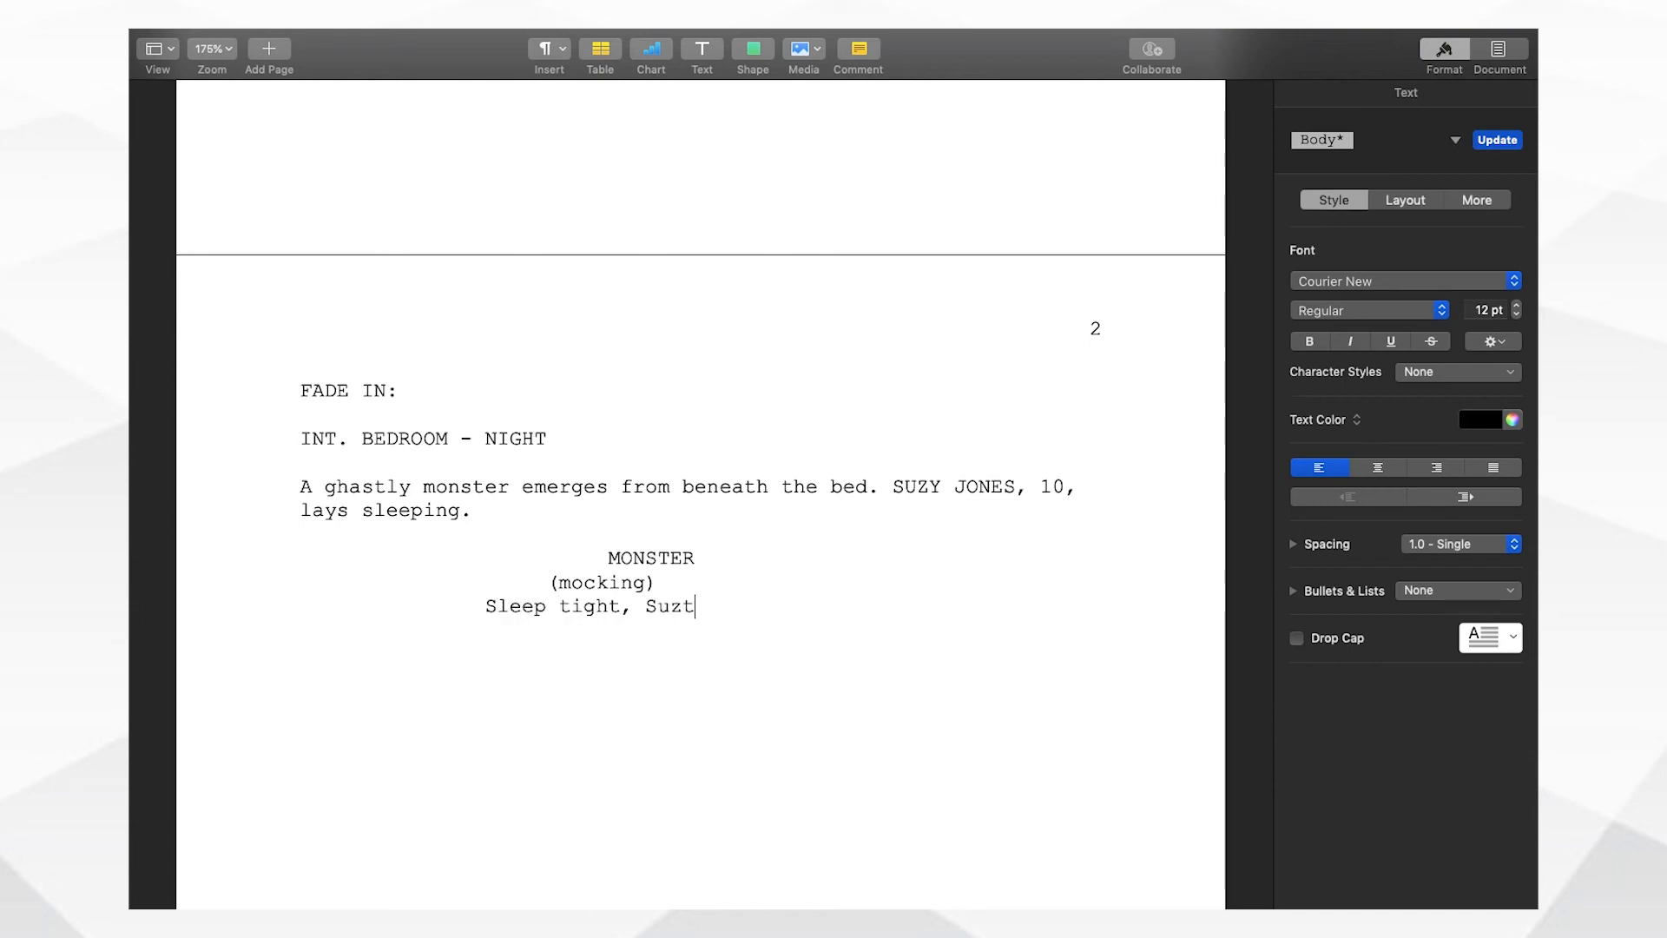
pyautogui.write('.')
# - Add the left-aligned action line "Suzy startles awake." after a blank line below the monster's dialogue
pyautogui.scroll(-3, 699, 495)
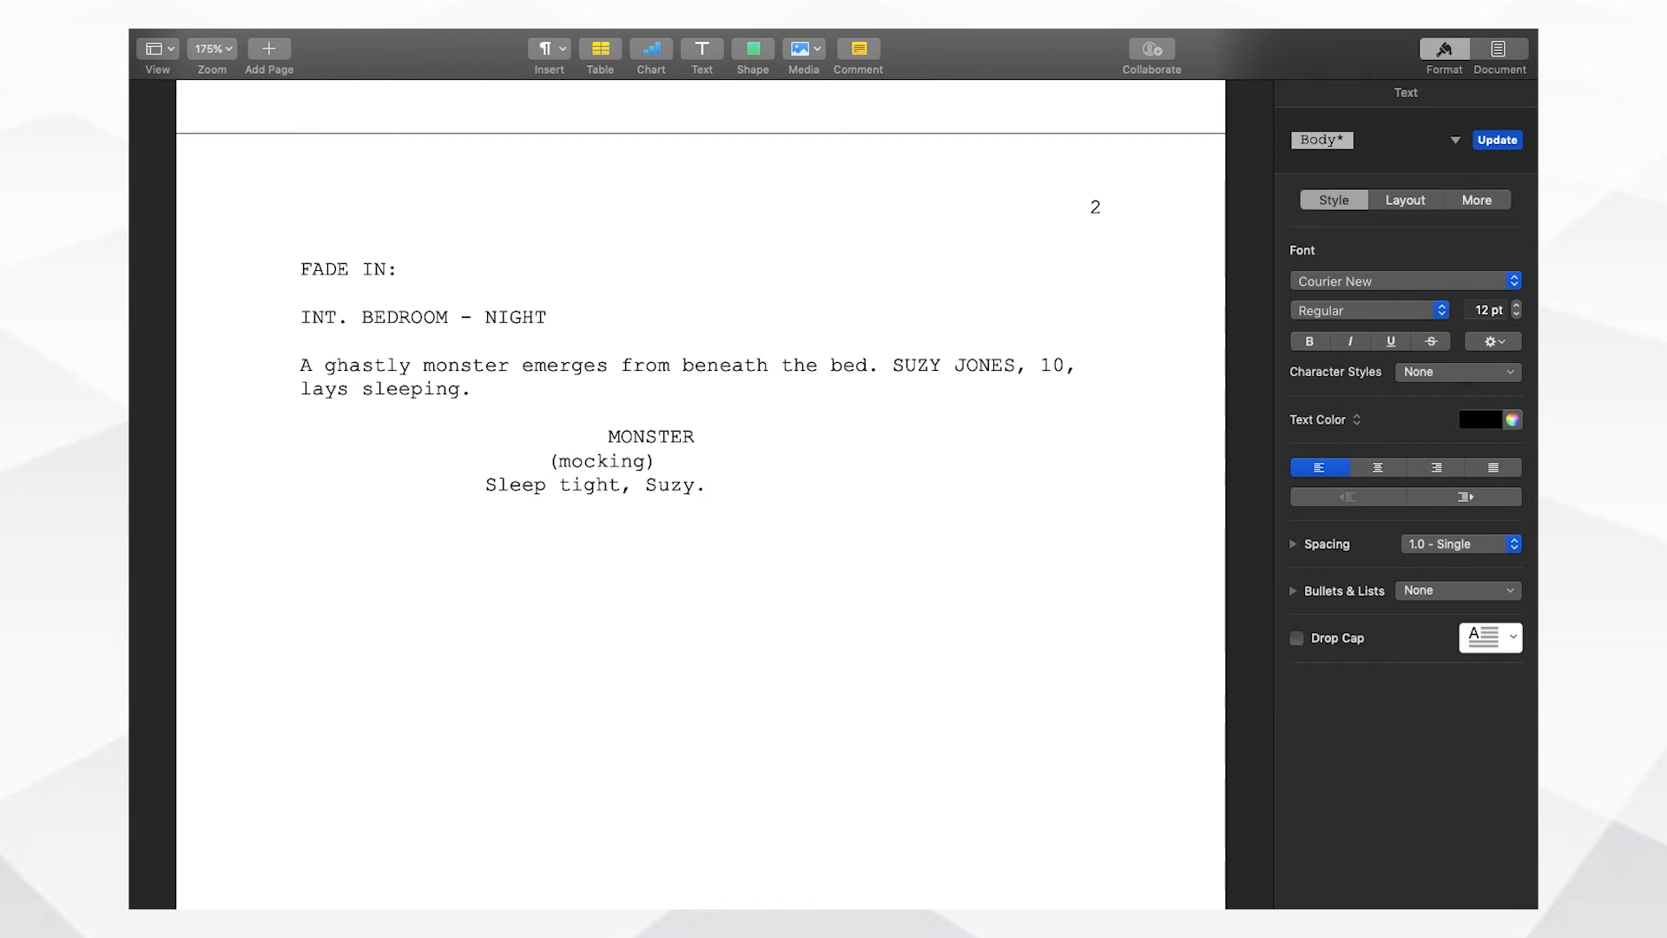
pyautogui.press('Return')
pyautogui.write('Suzy star')
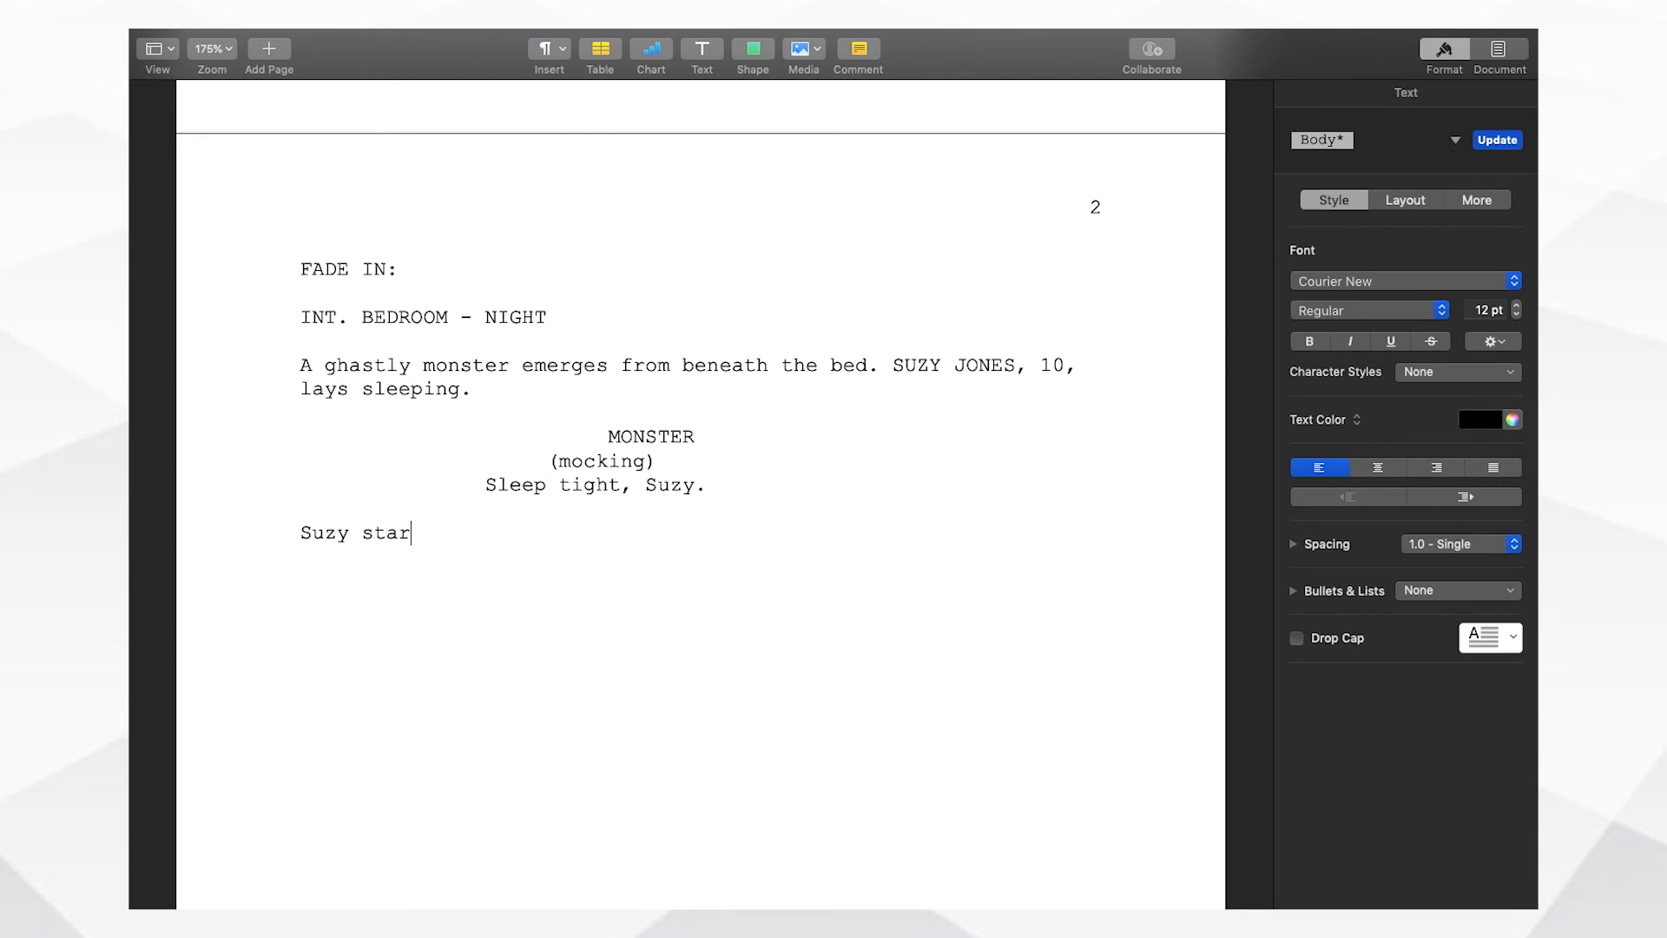
pyautogui.write('tles awake.')
pyautogui.press('Return')
# - Add the character cue "SUZY" indented five tab stops with the indented dialogue "I told you never to come here again."
pyautogui.press('Tab')
pyautogui.press('Tab')
pyautogui.press('Tab')
pyautogui.press('Tab')
pyautogui.press('Tab')
pyautogui.write('SUZY ')
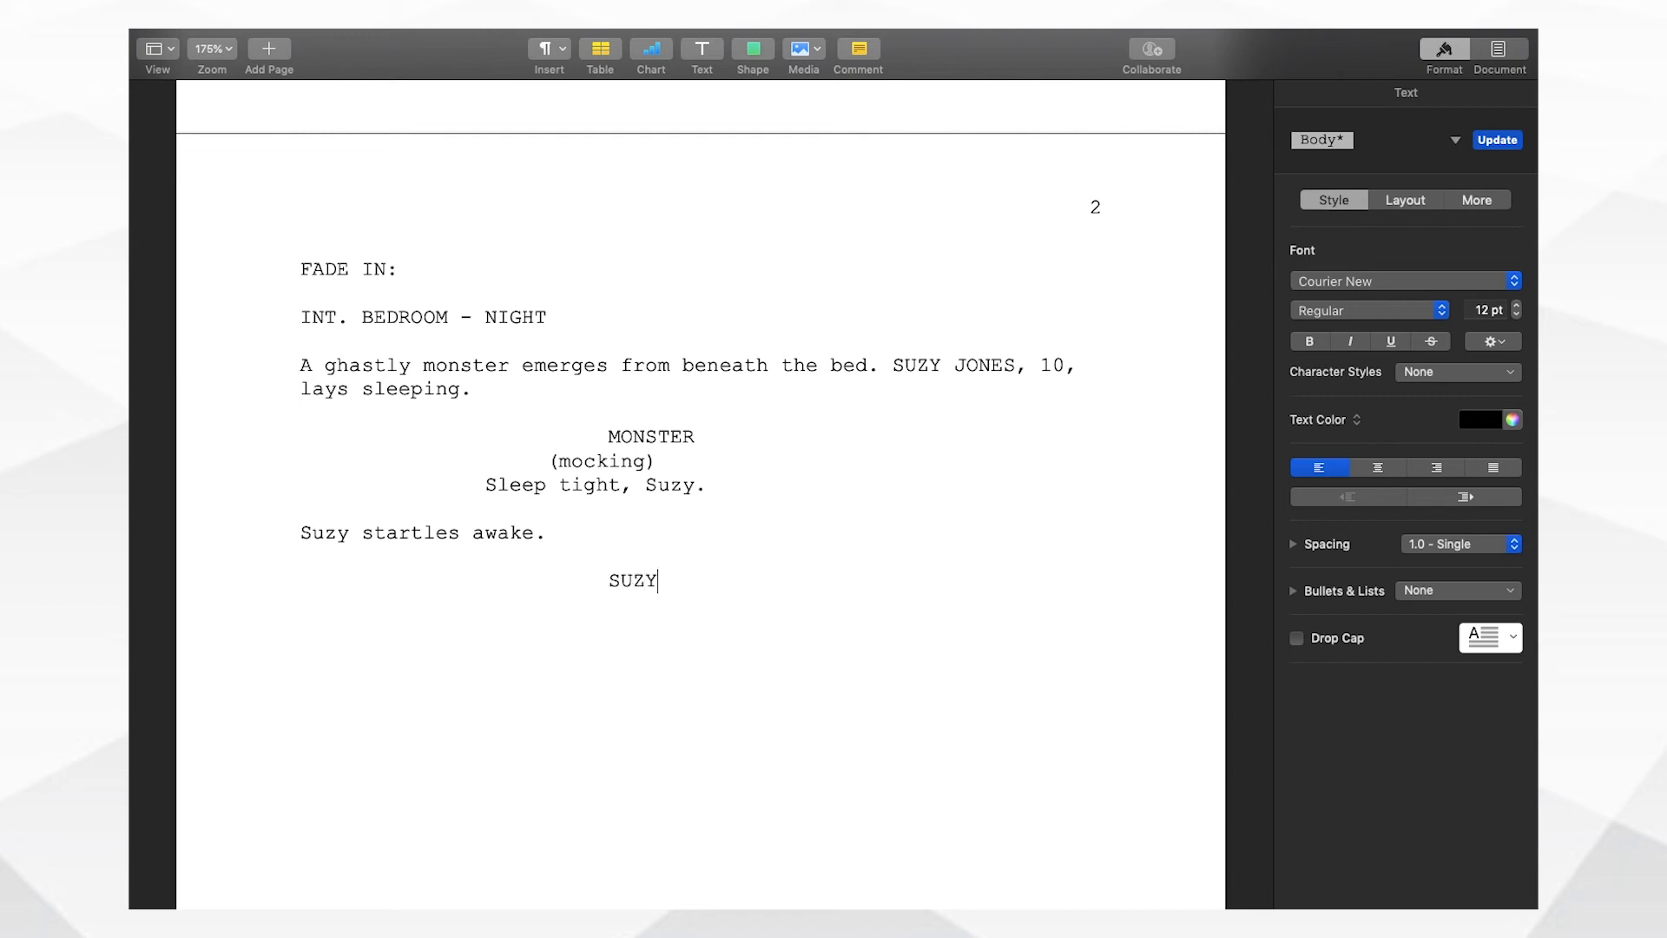
pyautogui.write('I told you never to co')
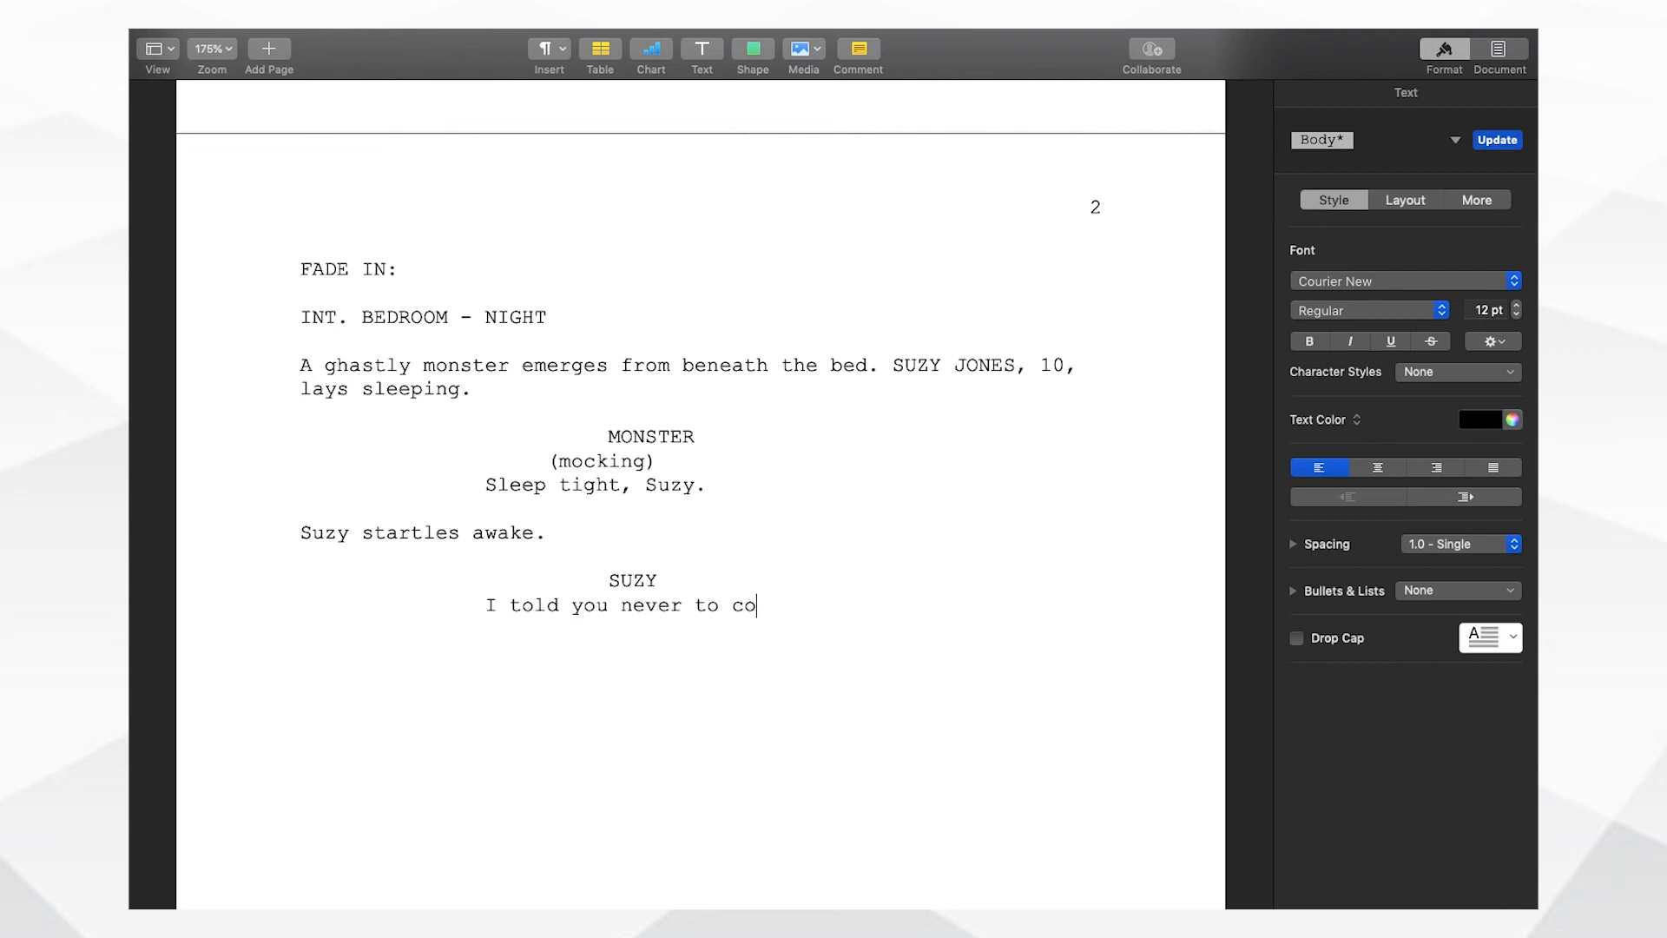
pyautogui.write('me here again.')
# - Continue Suzy's dialogue on indented lines with "I'm going to scream at the top of my lungs, and my mommy and daddy are"
pyautogui.press('Return')
pyautogui.press('Tab')
pyautogui.write("I'")
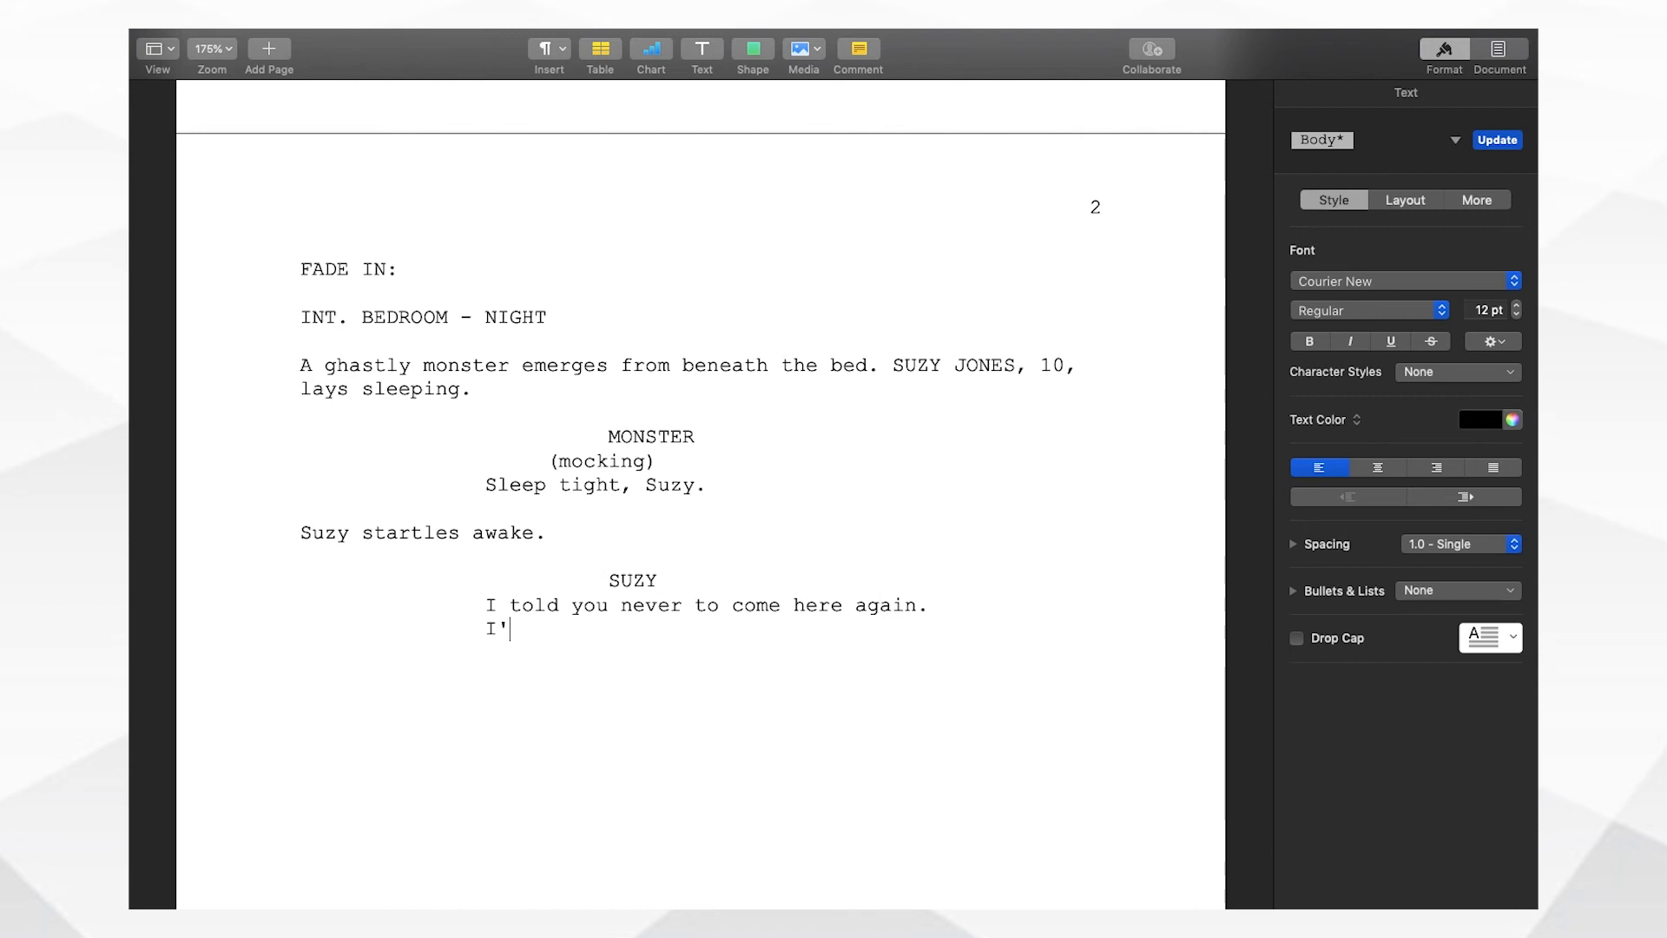
pyautogui.write('m going to scream at the top of my l')
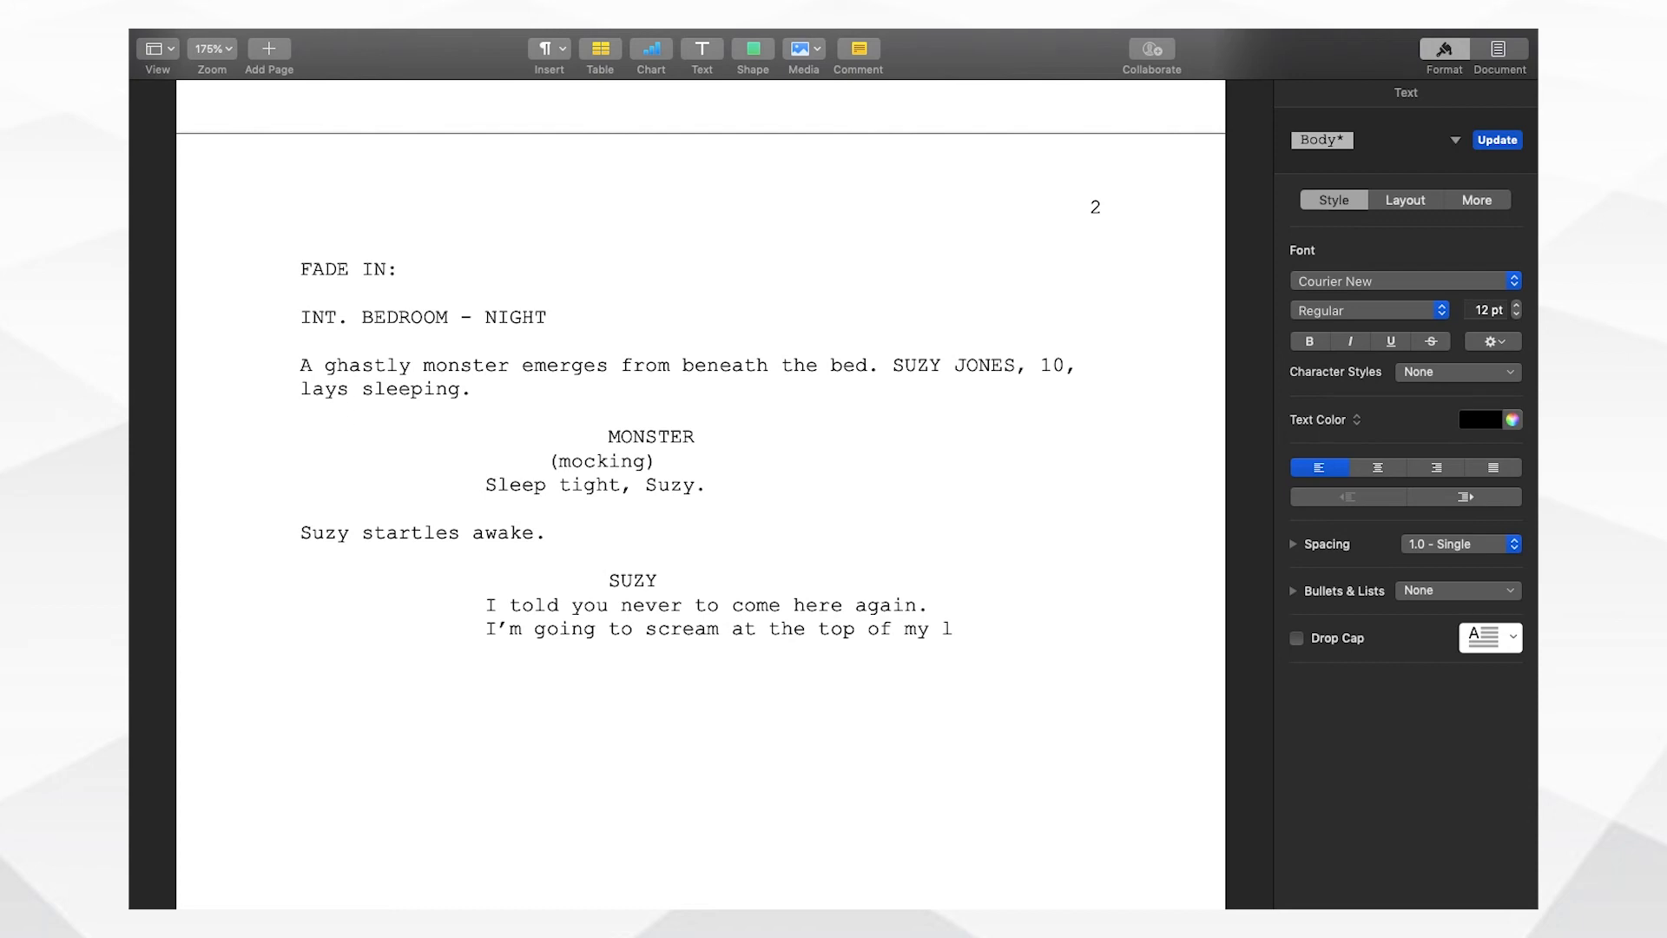
pyautogui.press('BackSpace')
pyautogui.write('lungs, and my mommy and dadd')
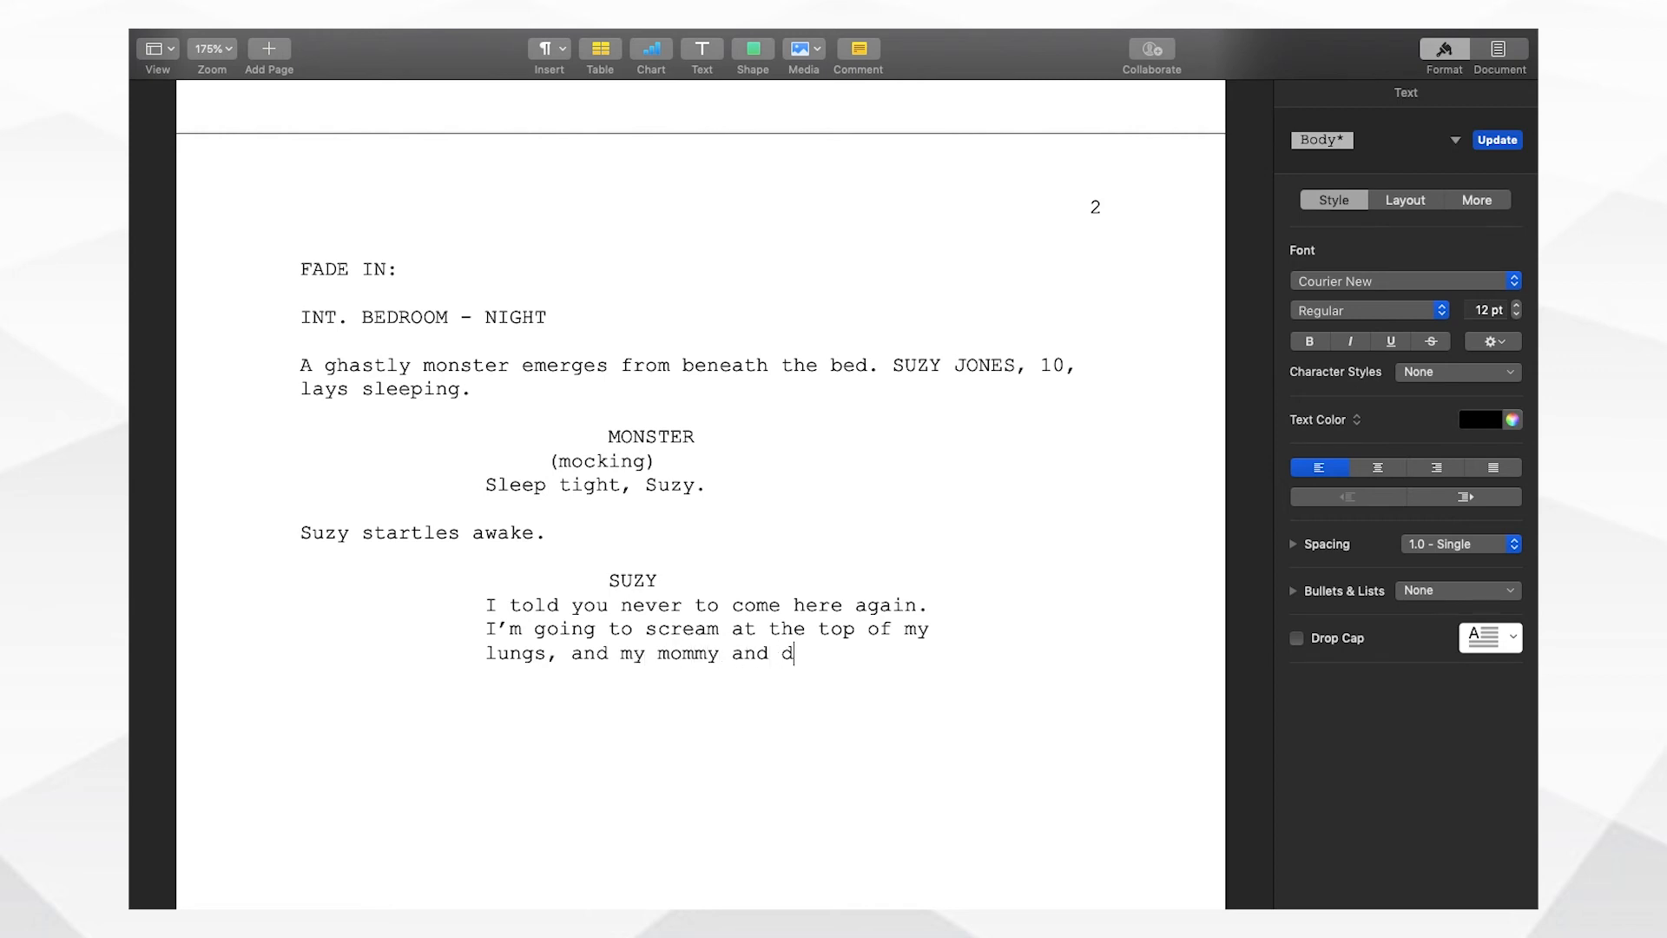
pyautogui.write('y are')
# - Finish Suzy's dialogue on indented lines with "going to rush in here and you're going to be in a world of trouble."
pyautogui.press('Return')
pyautogui.write('going to')
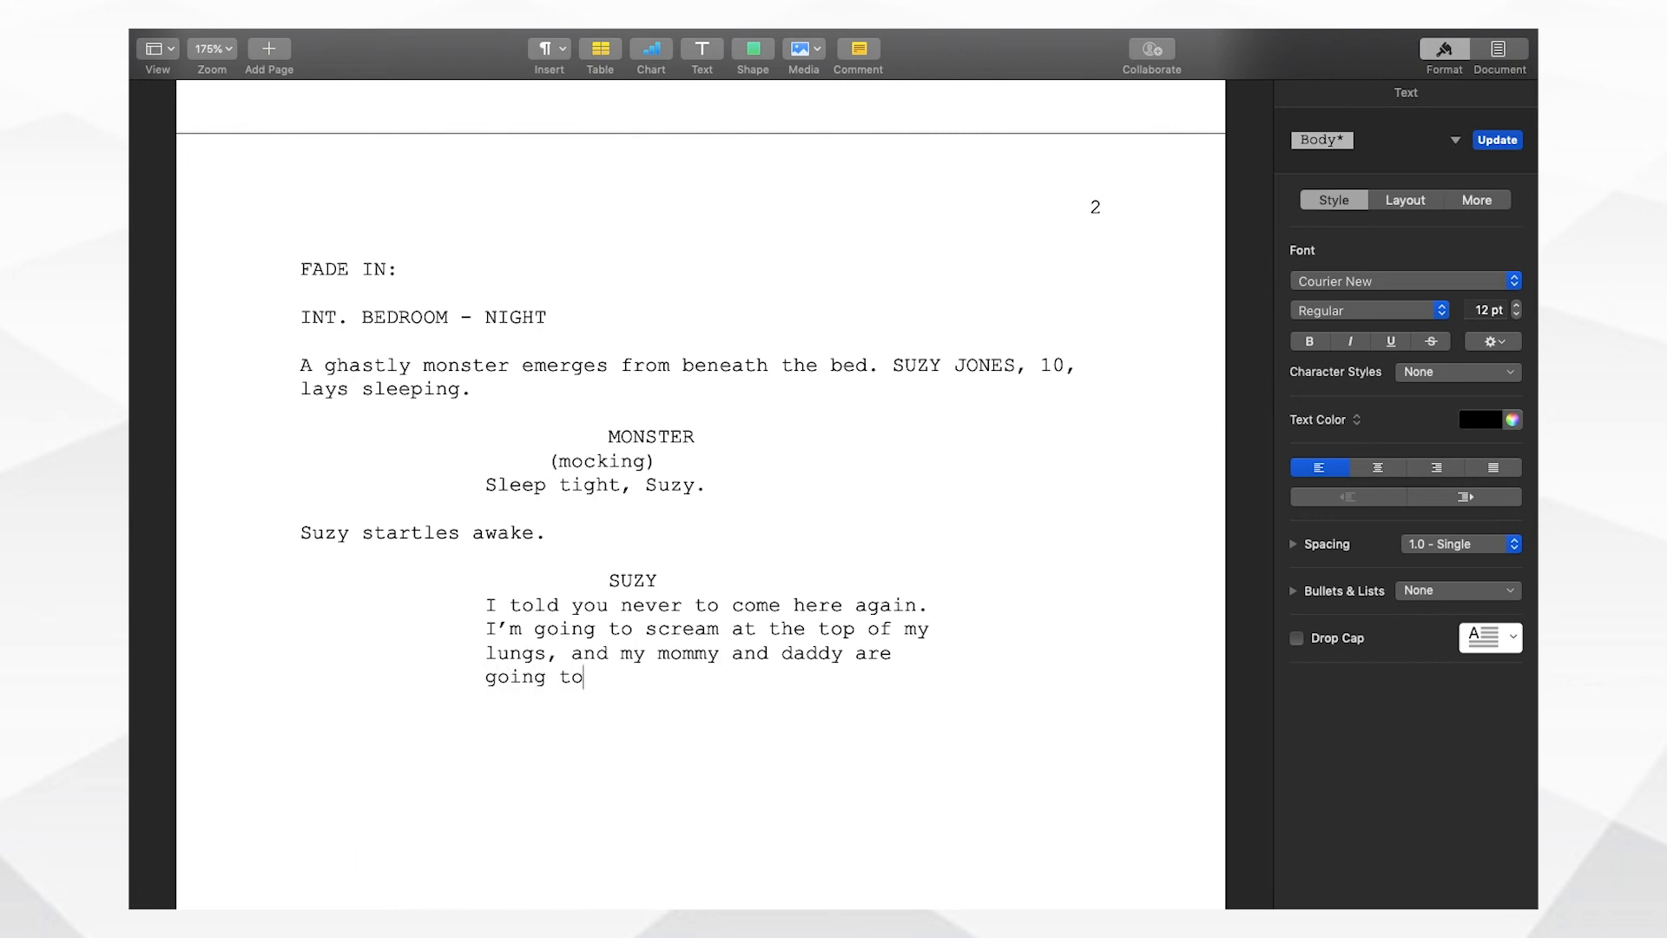
pyautogui.write(' rush in here and you')
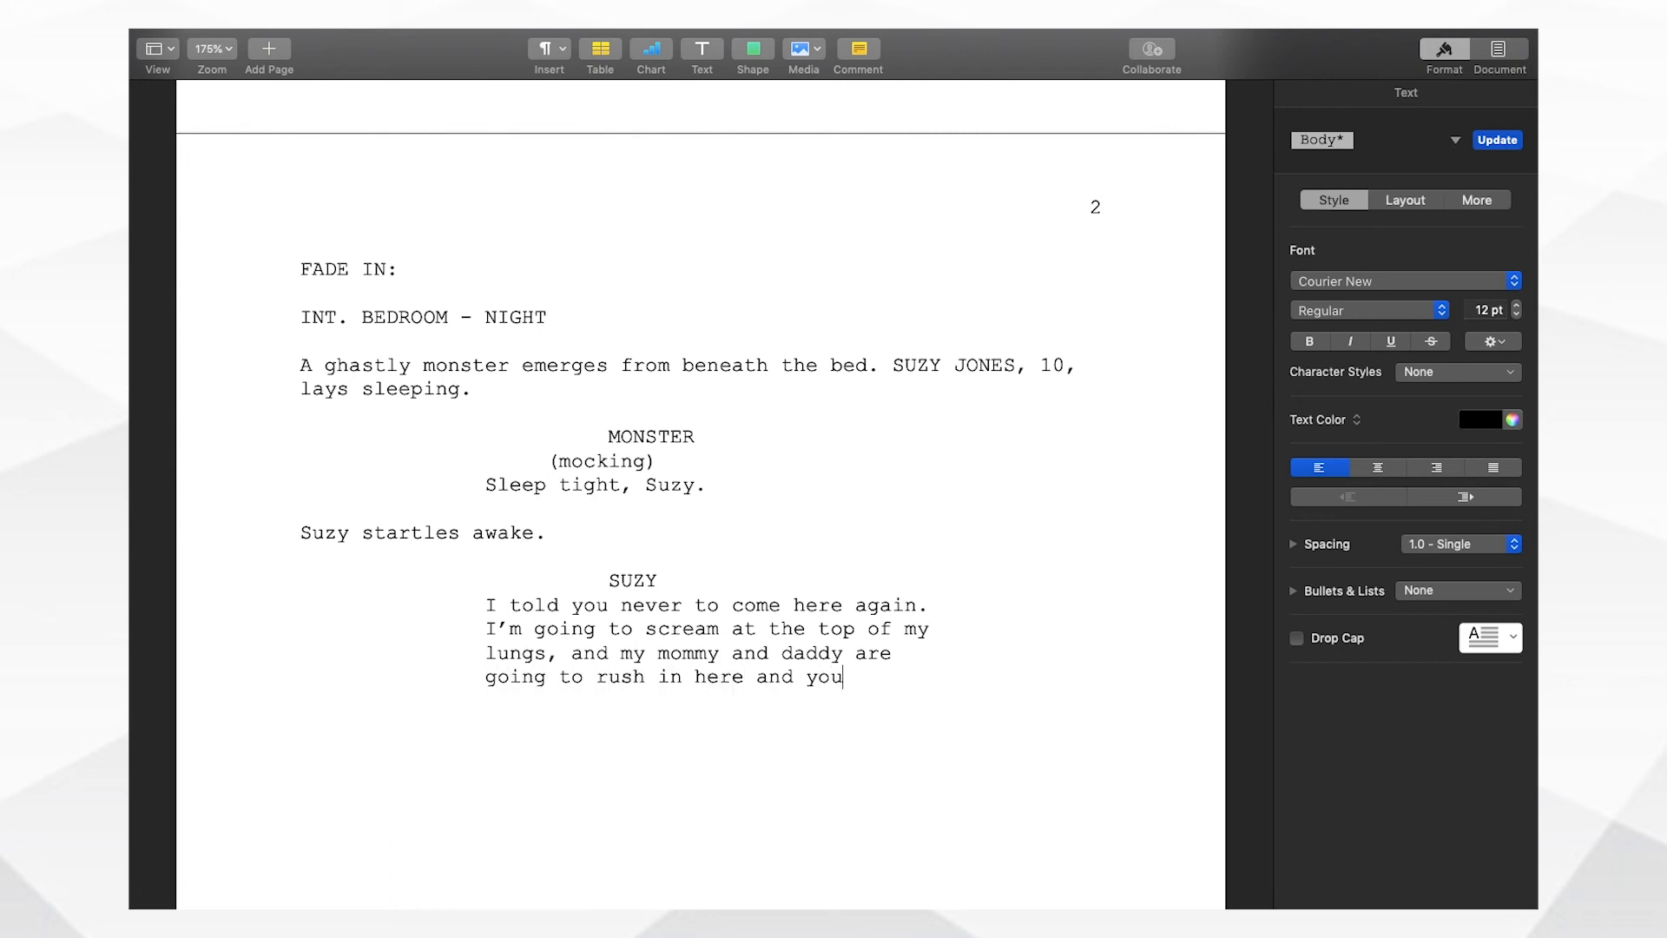
pyautogui.write("'re going to be in a")
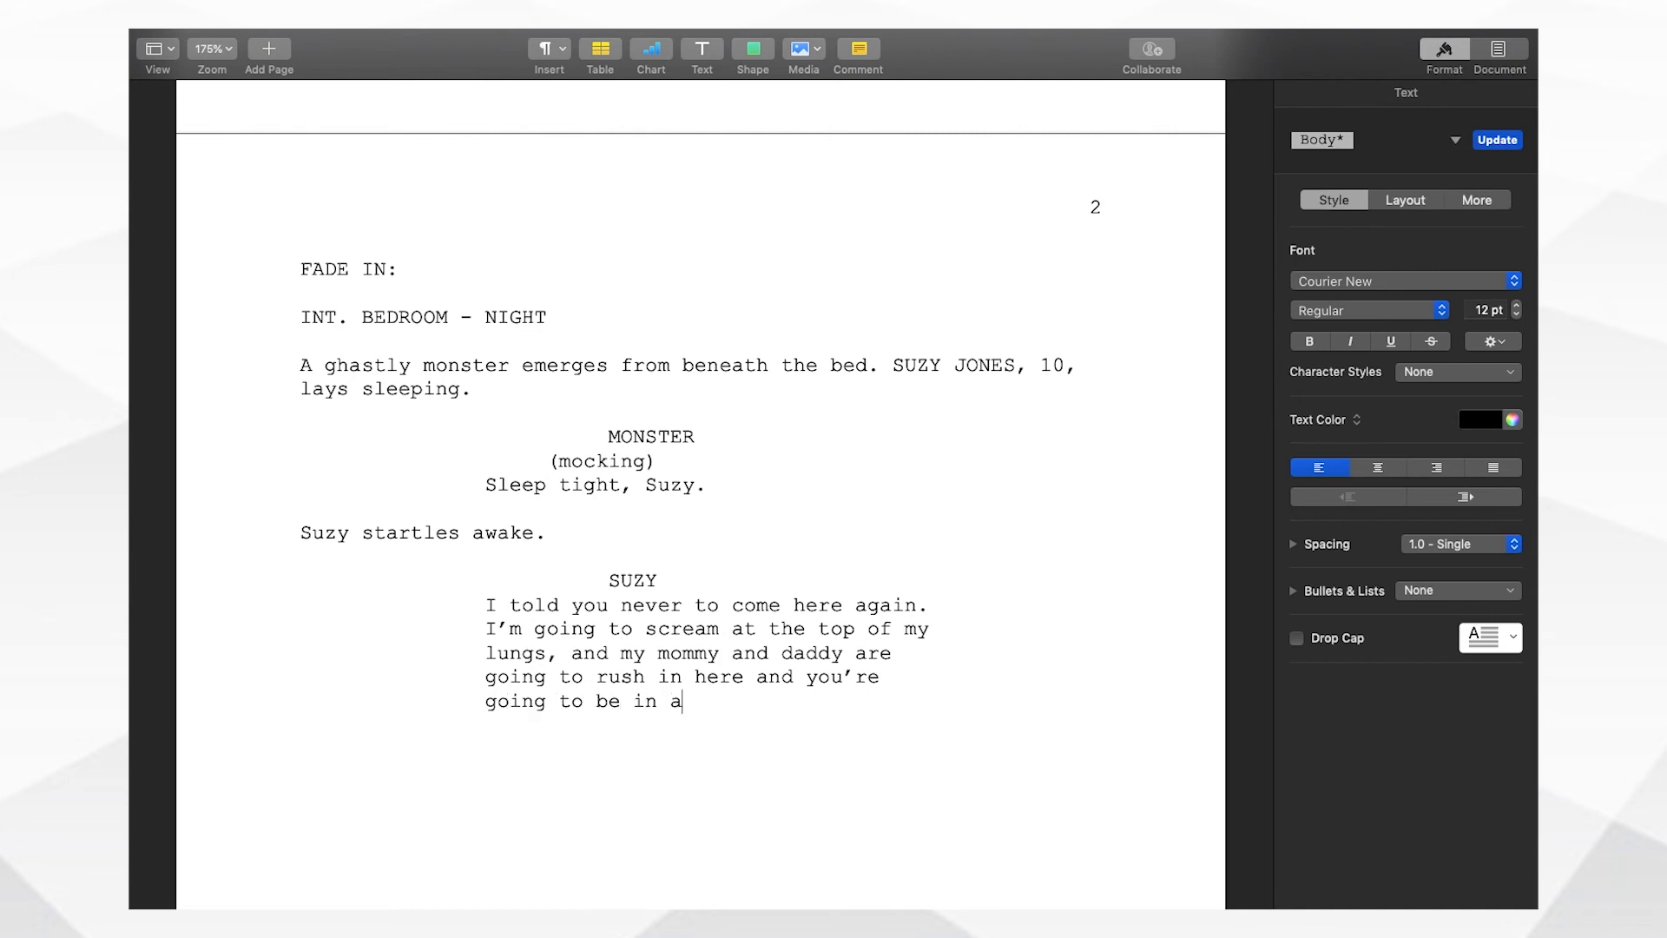
pyautogui.write(' world of trouble.')
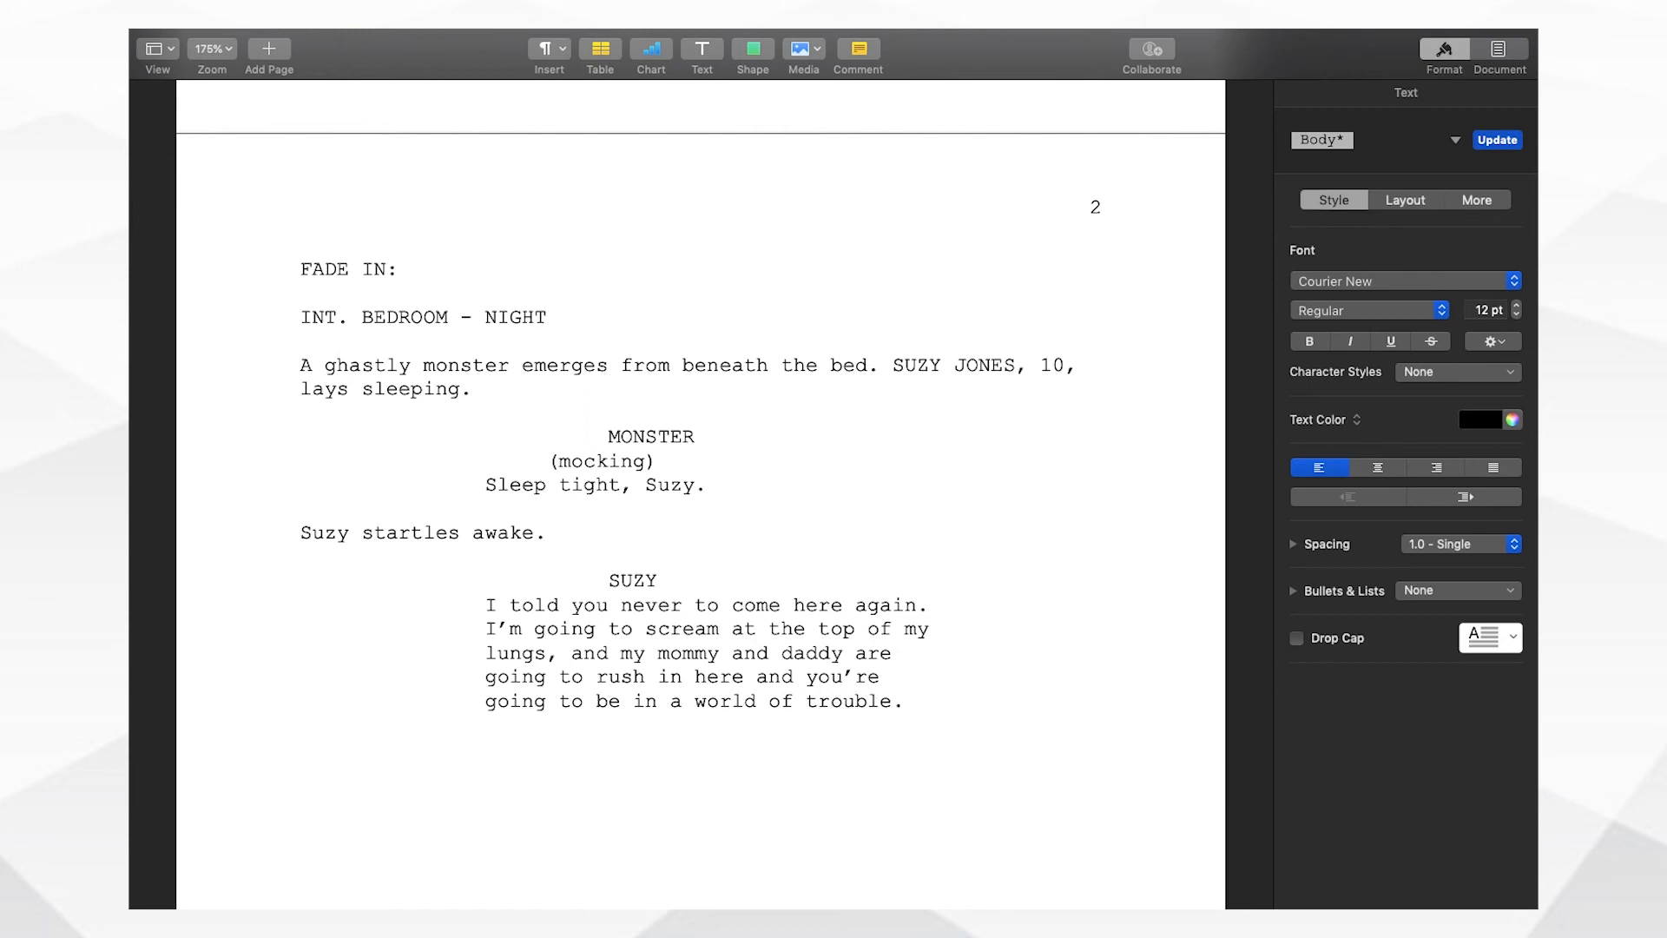
# - Review the layout of the title page and the page 2 scene at different zoom levels
pyautogui.scroll(2, 908, 808)
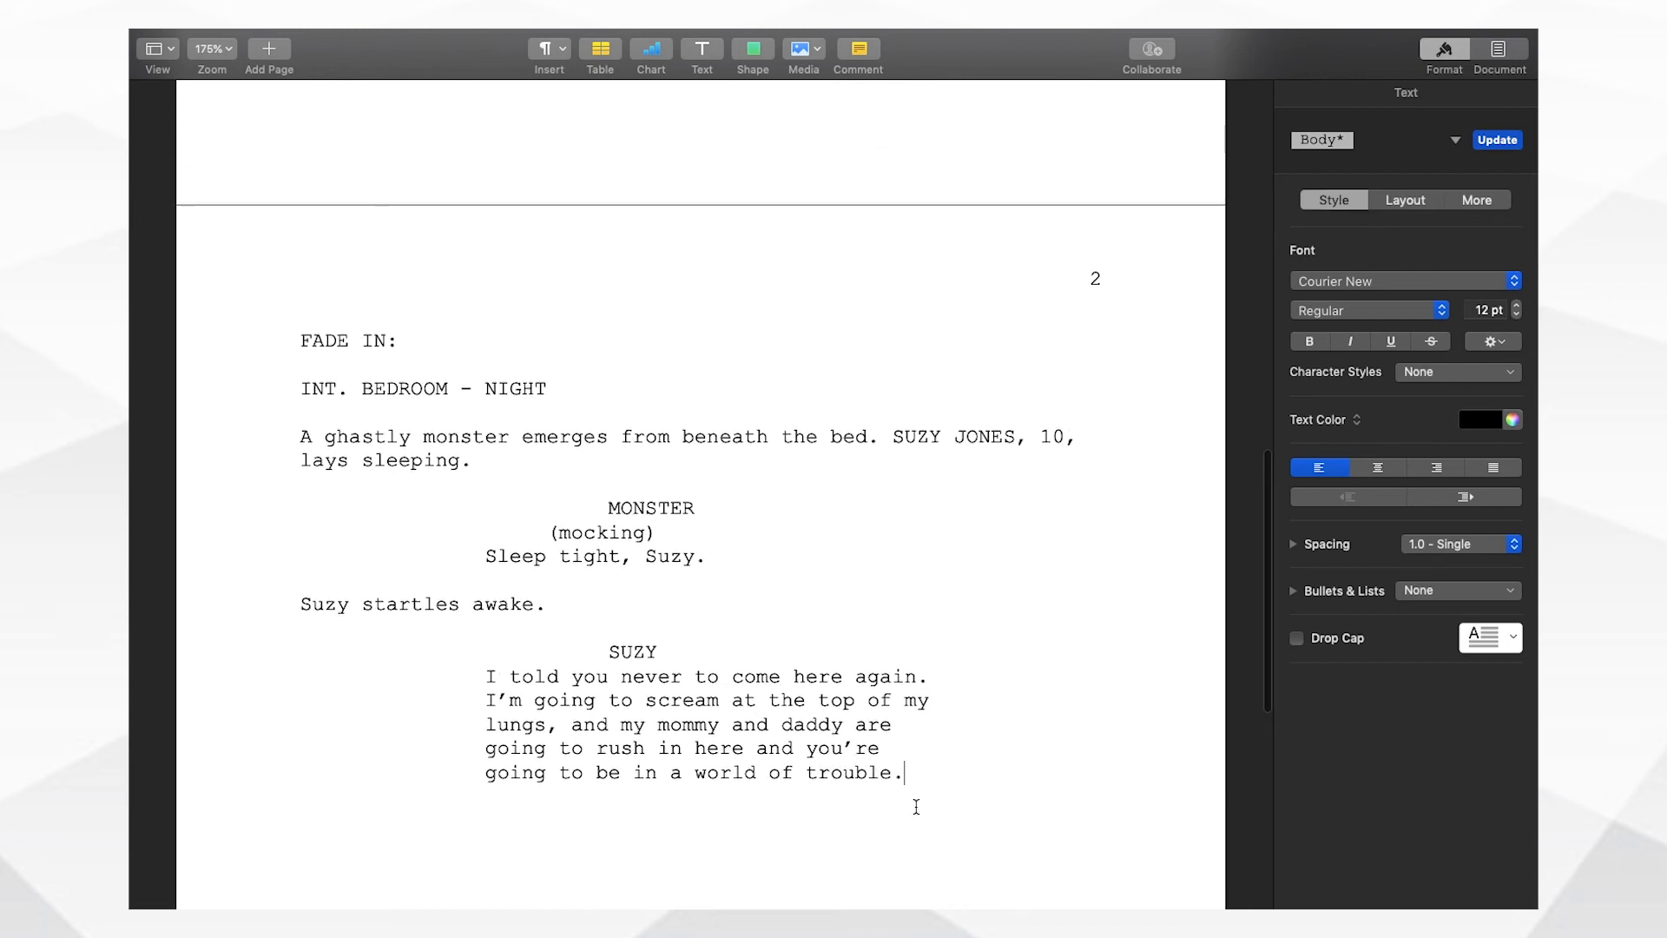
pyautogui.scroll(-2, 916, 806)
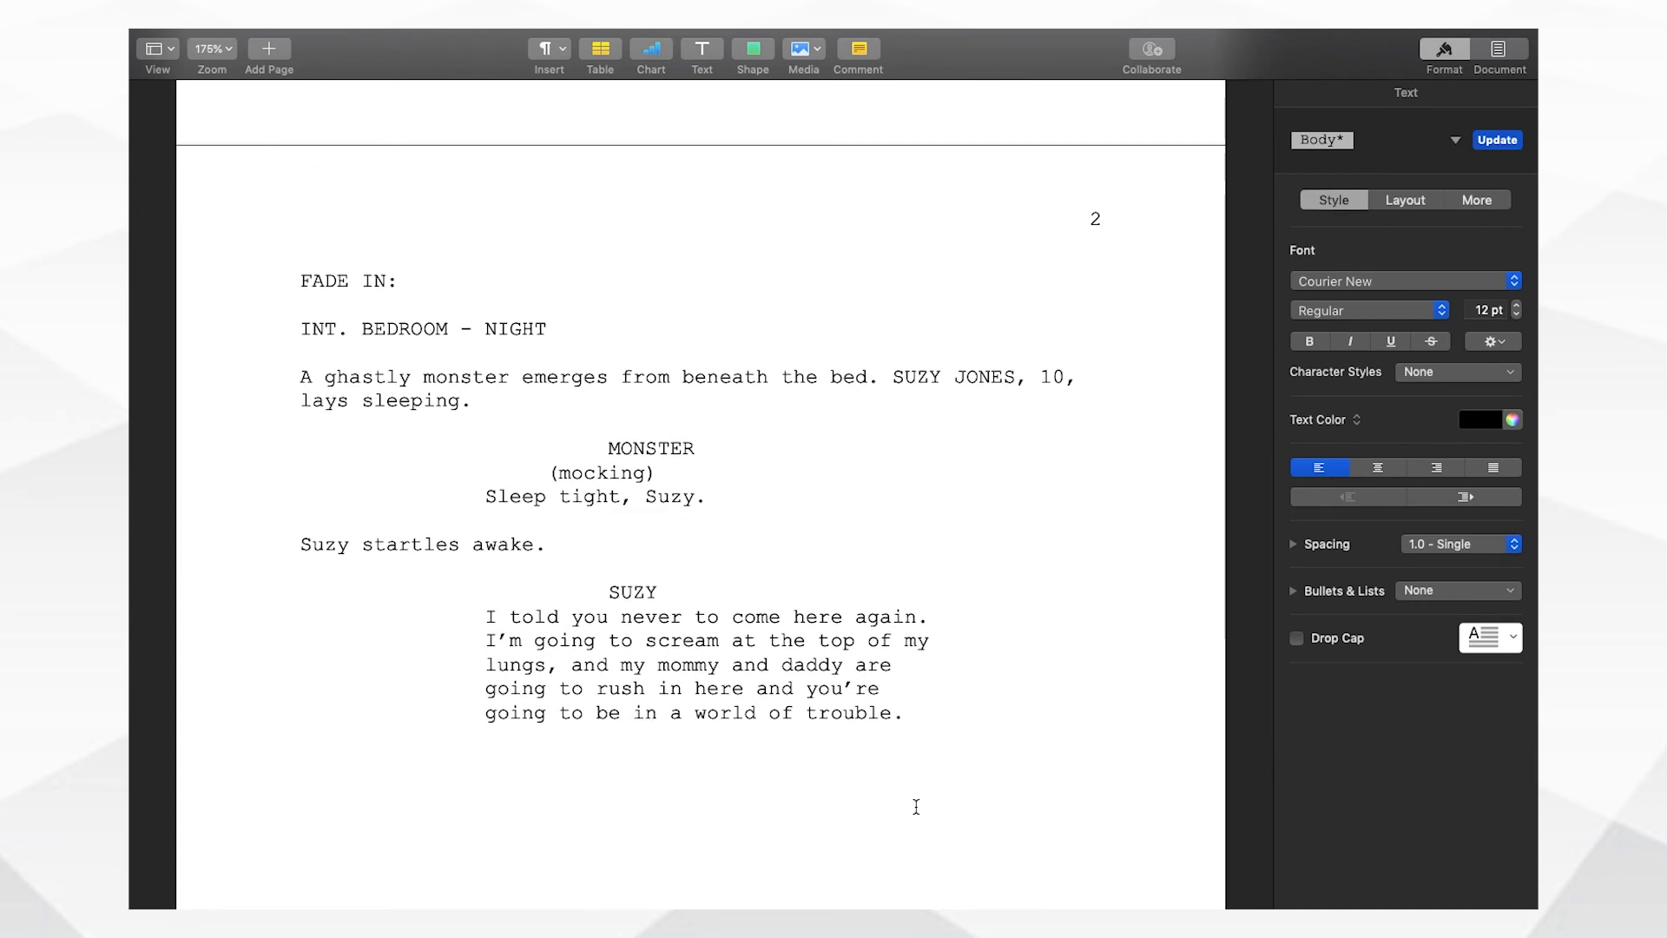
pyautogui.scroll(-2, 916, 807)
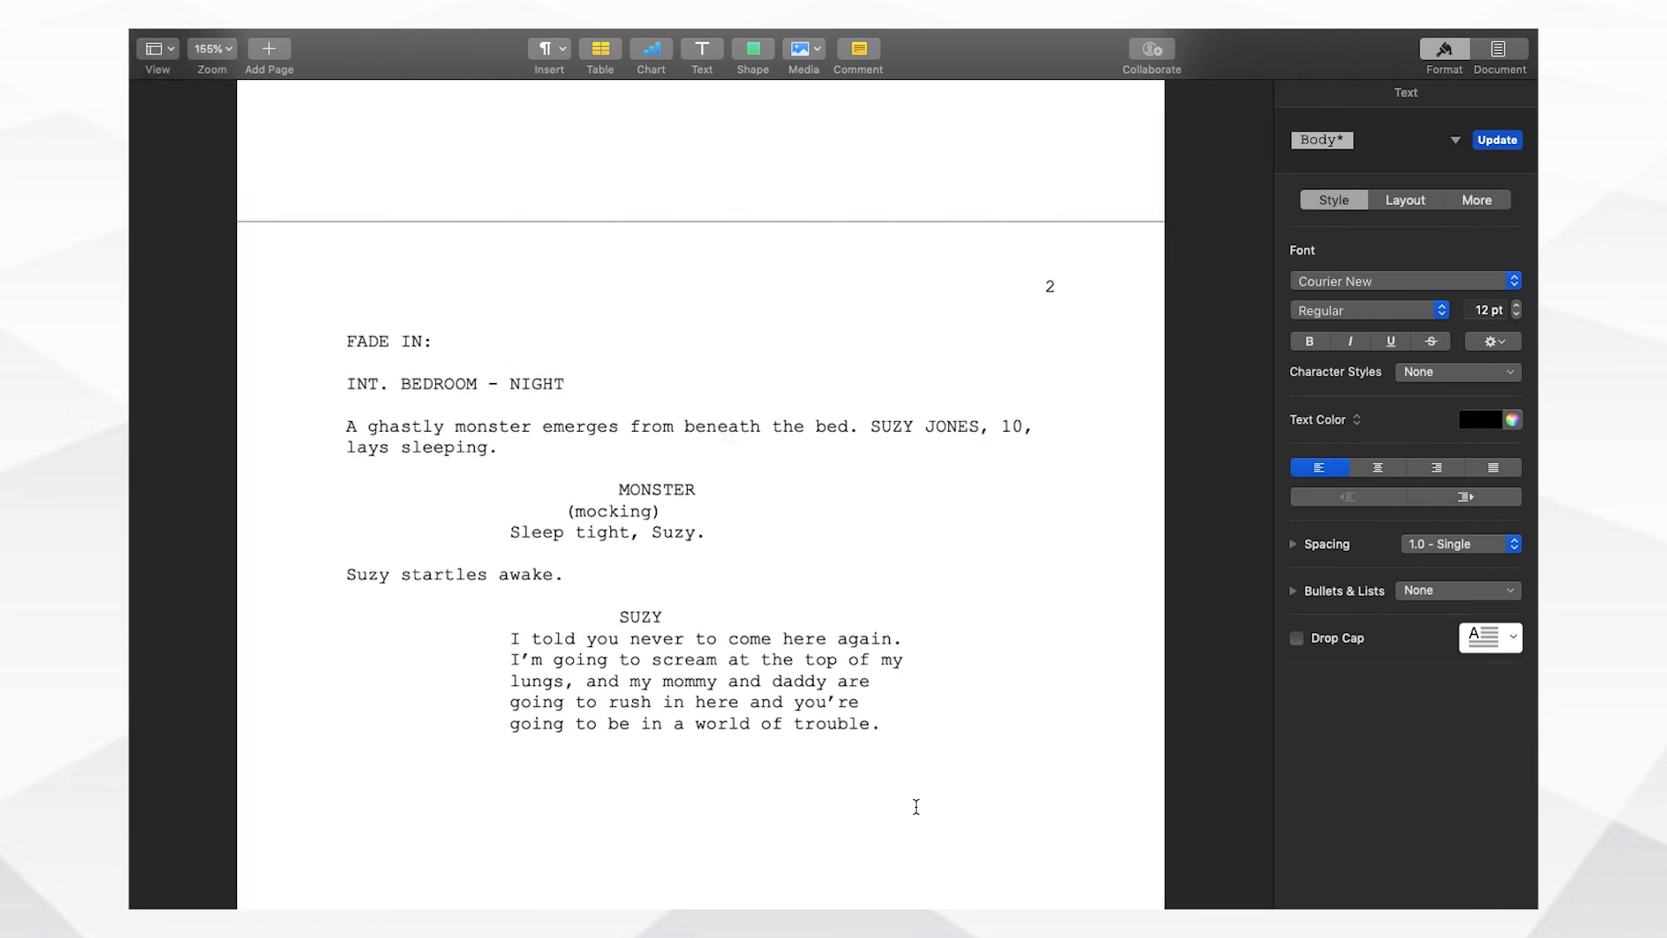
pyautogui.scroll(-4, 916, 807)
pyautogui.scroll(2, 916, 806)
pyautogui.scroll(15, 916, 807)
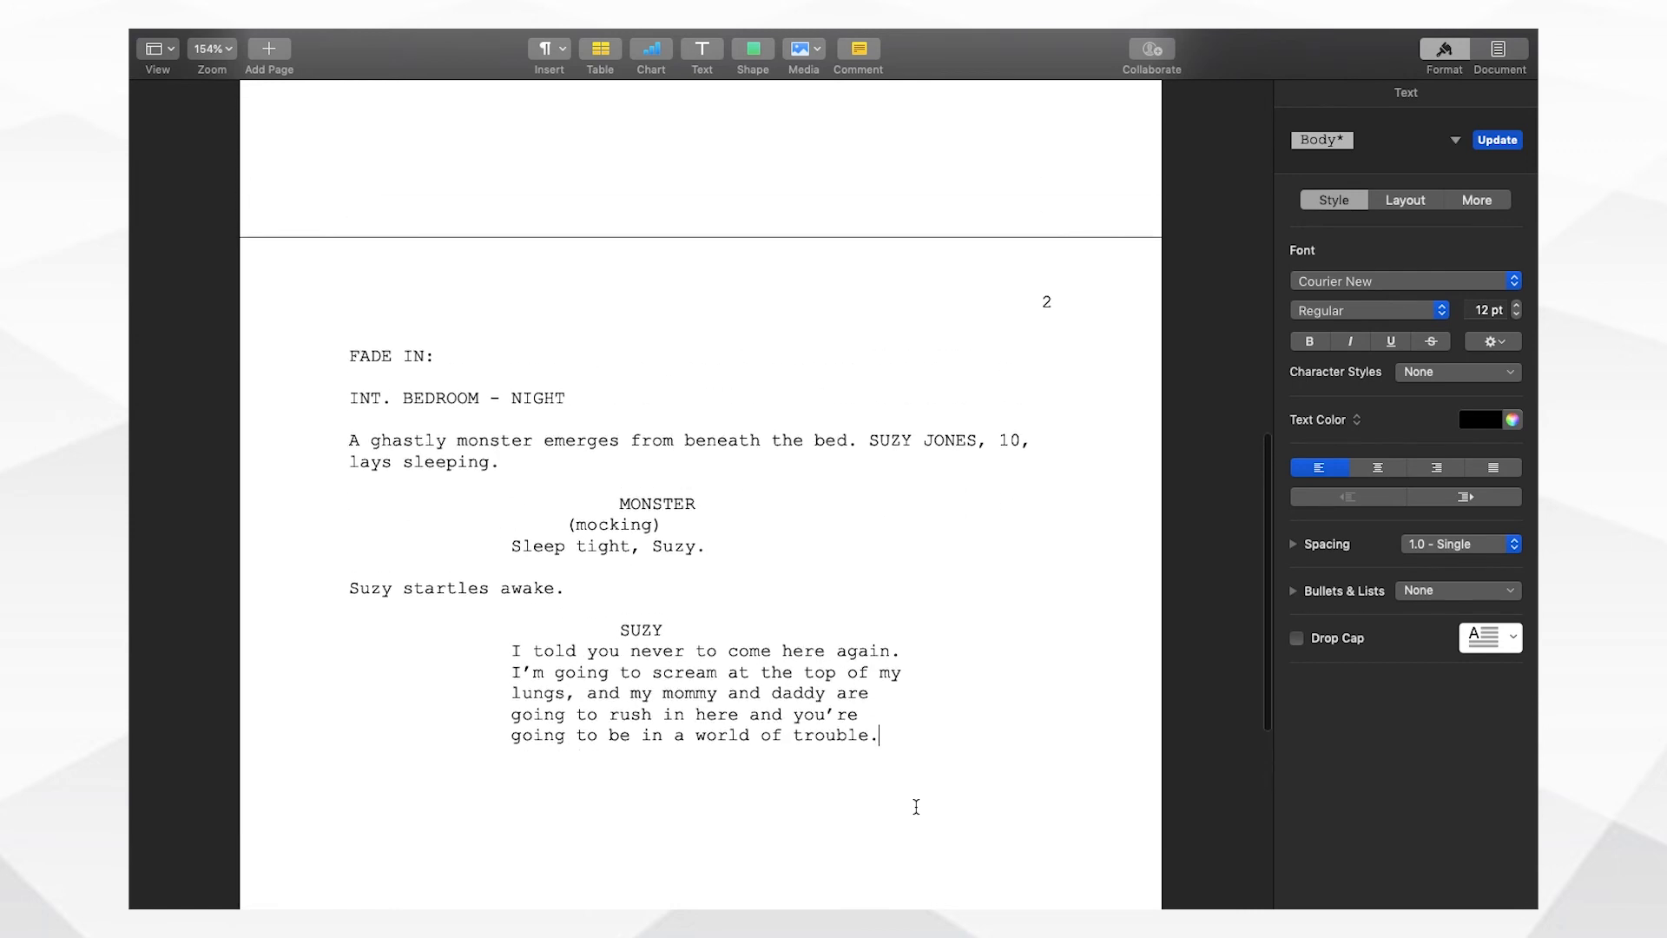
pyautogui.scroll(-15, 916, 806)
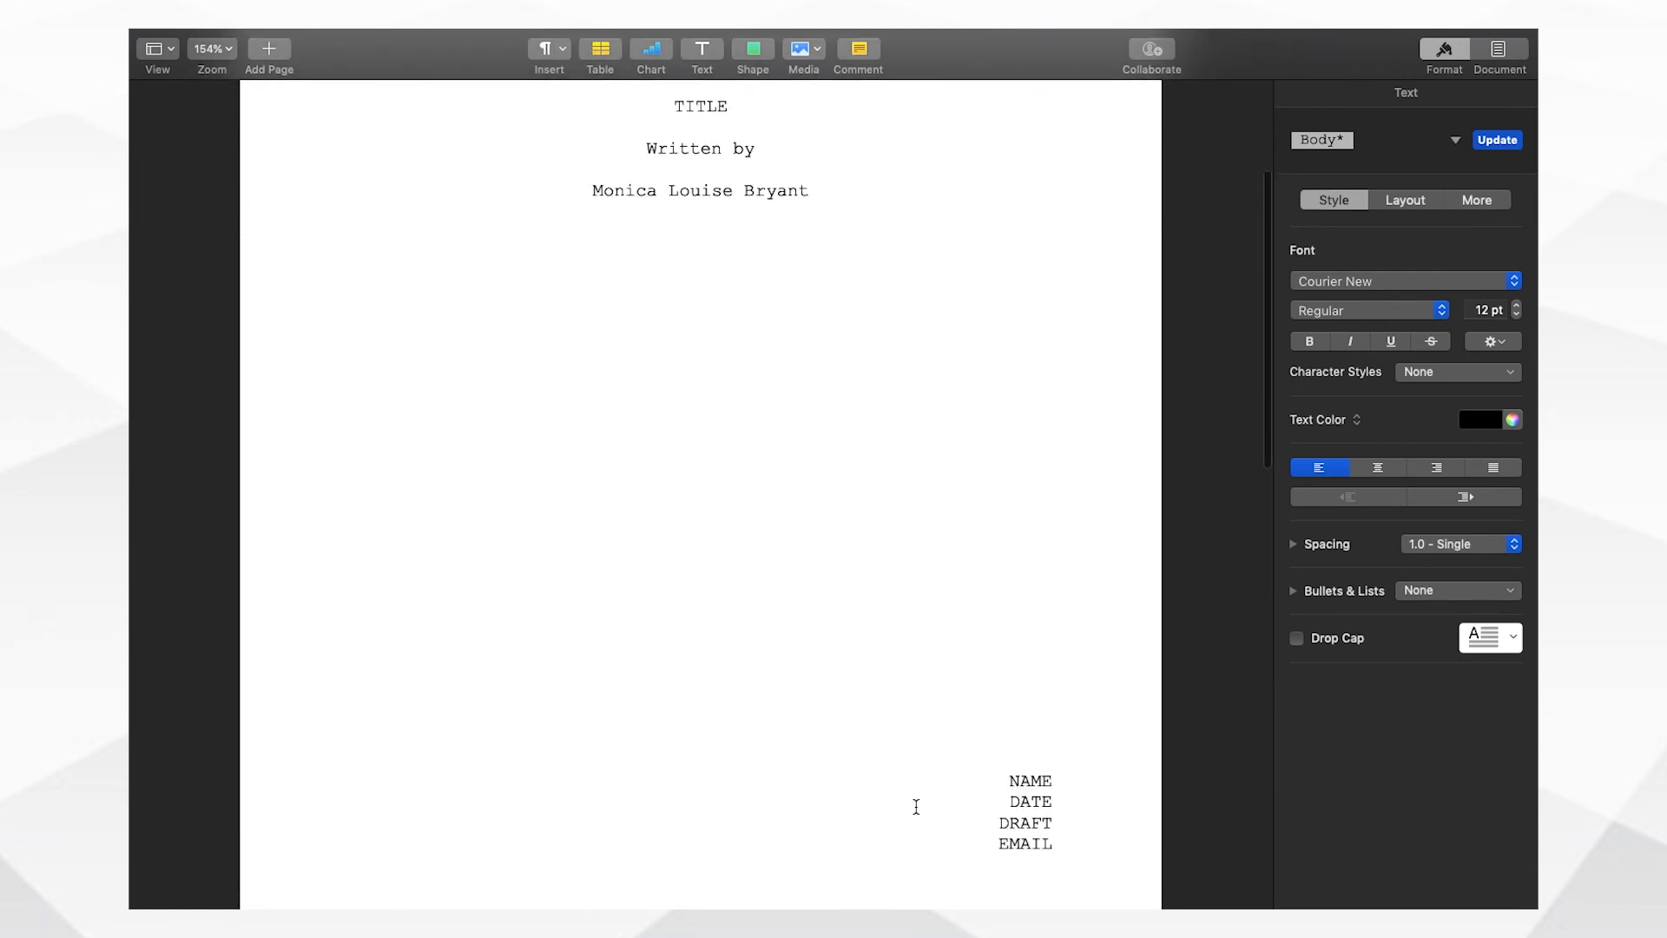
pyautogui.scroll(8, 916, 806)
pyautogui.scroll(2, 916, 807)
pyautogui.scroll(-6, 916, 806)
pyautogui.scroll(-5, 916, 806)
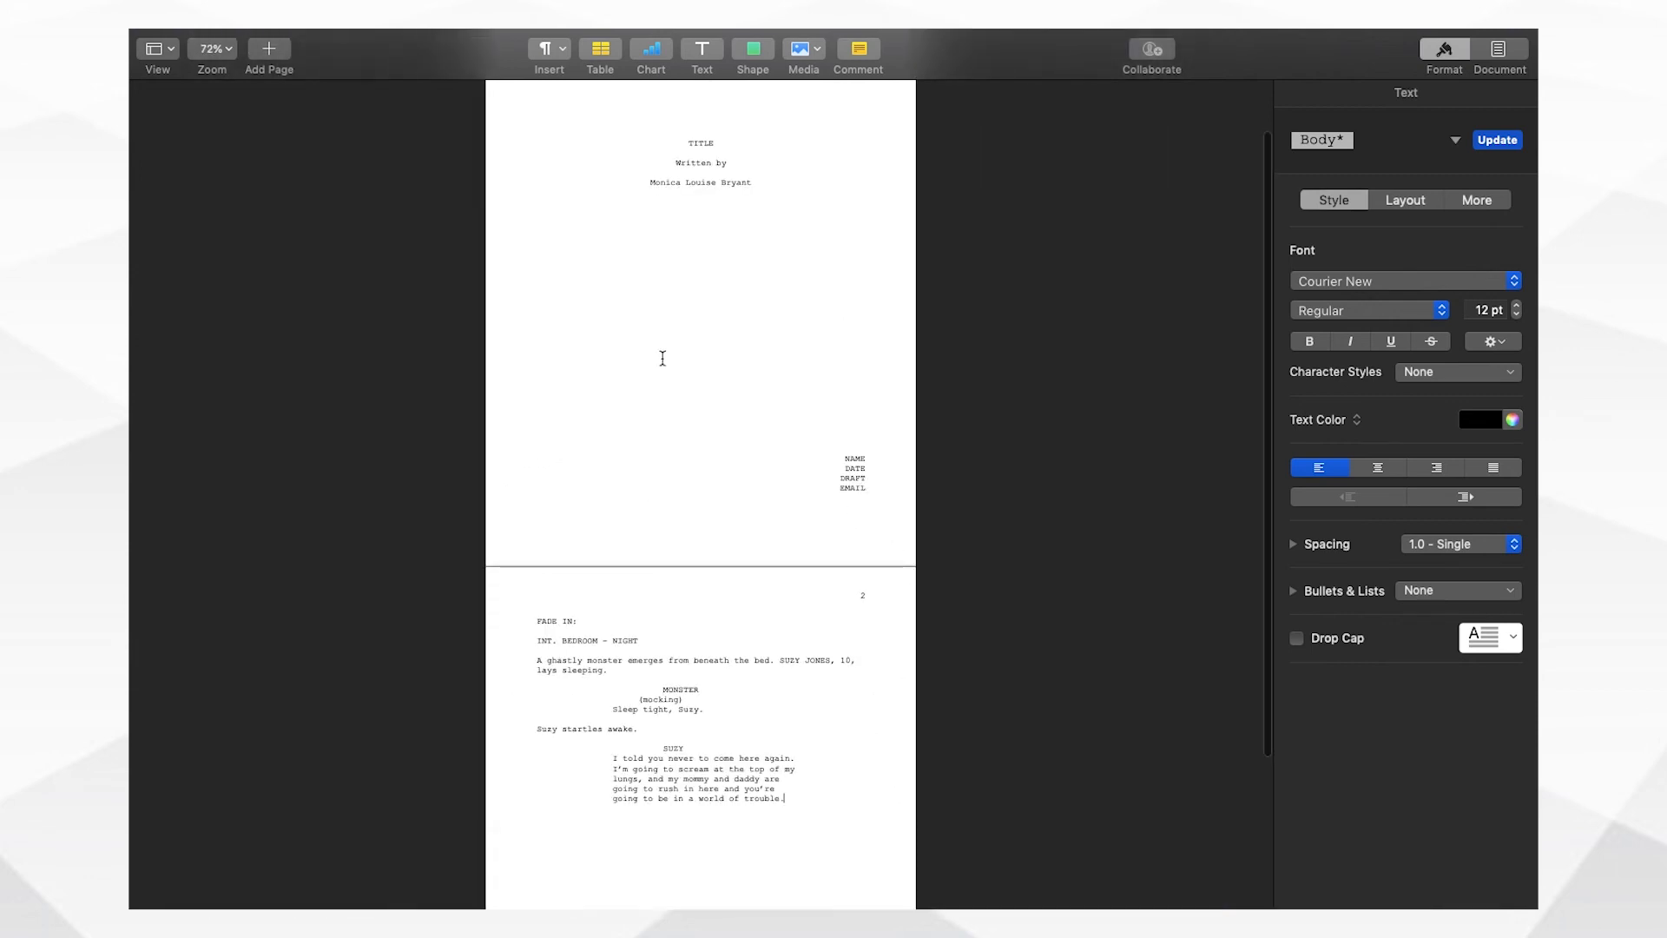
# - Make the word "TITLE" on the title page bold and underlined
pyautogui.scroll(6, 662, 358)
pyautogui.scroll(5, 662, 357)
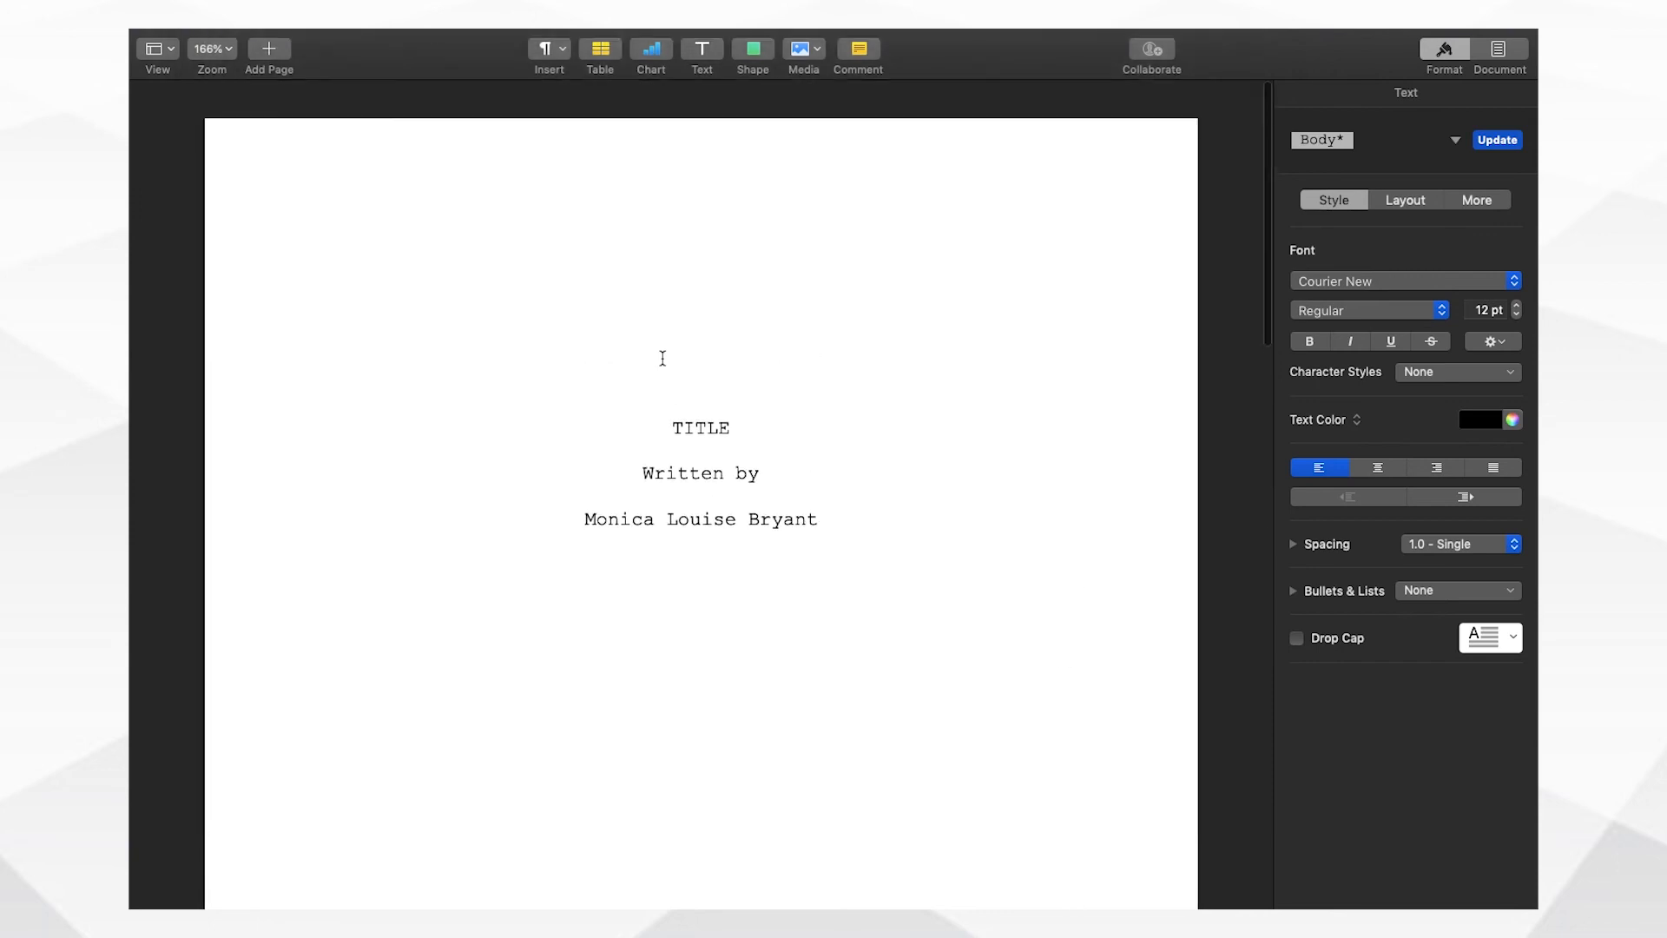
pyautogui.click(730, 393)
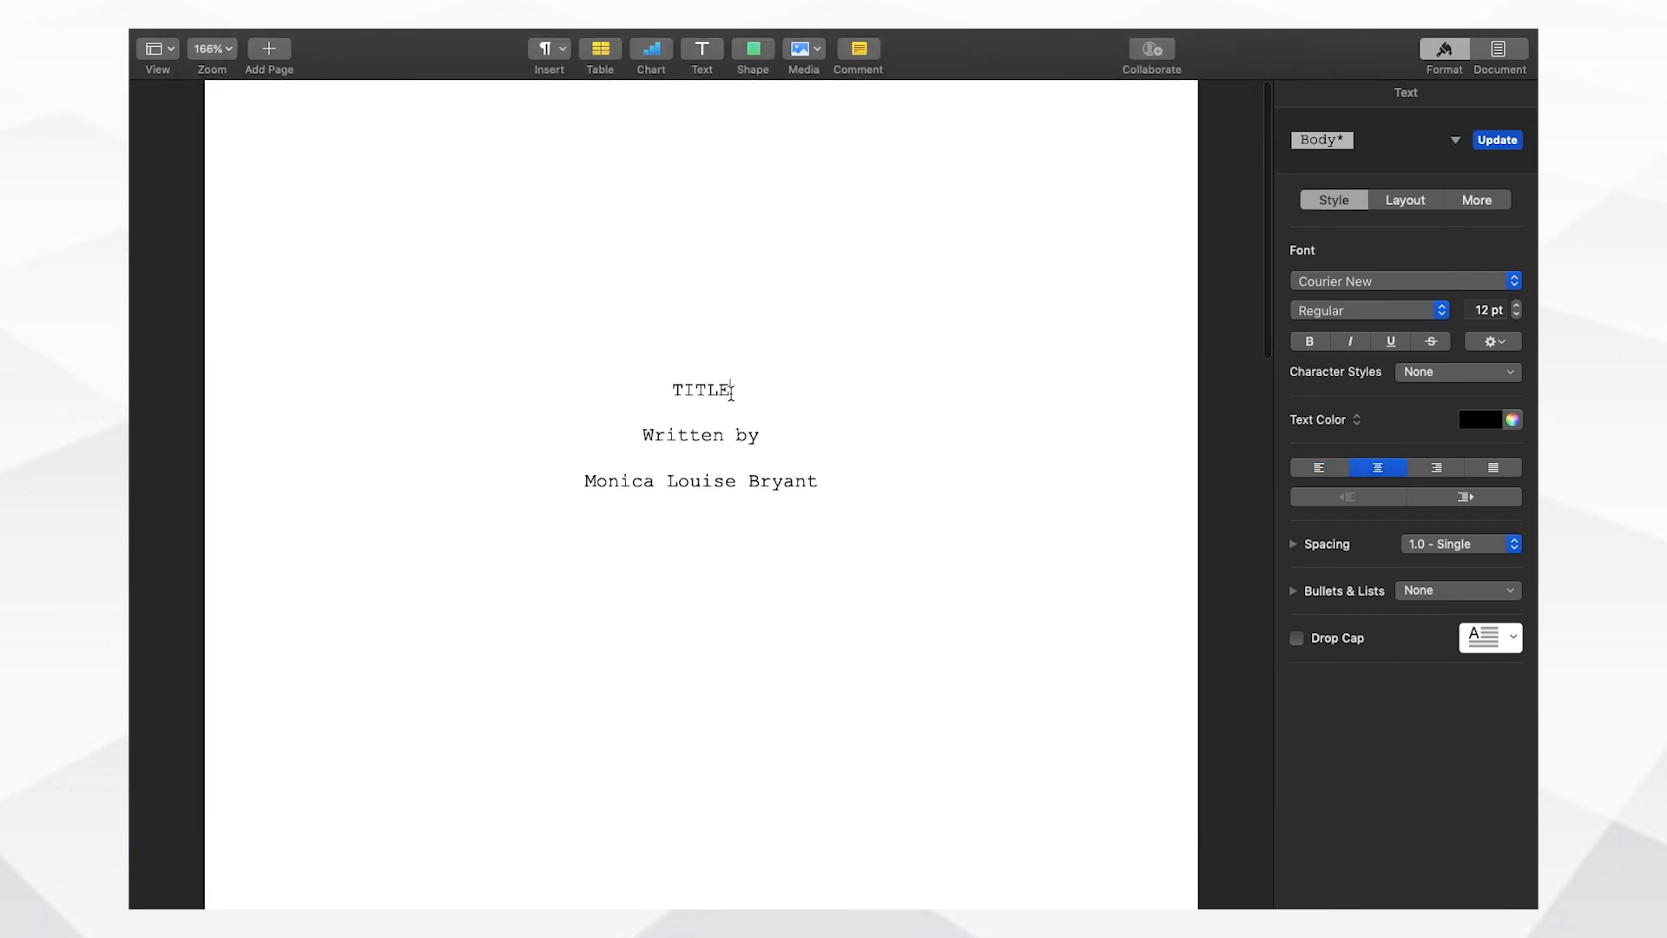
pyautogui.moveTo(730, 393); pyautogui.dragTo(673, 389)
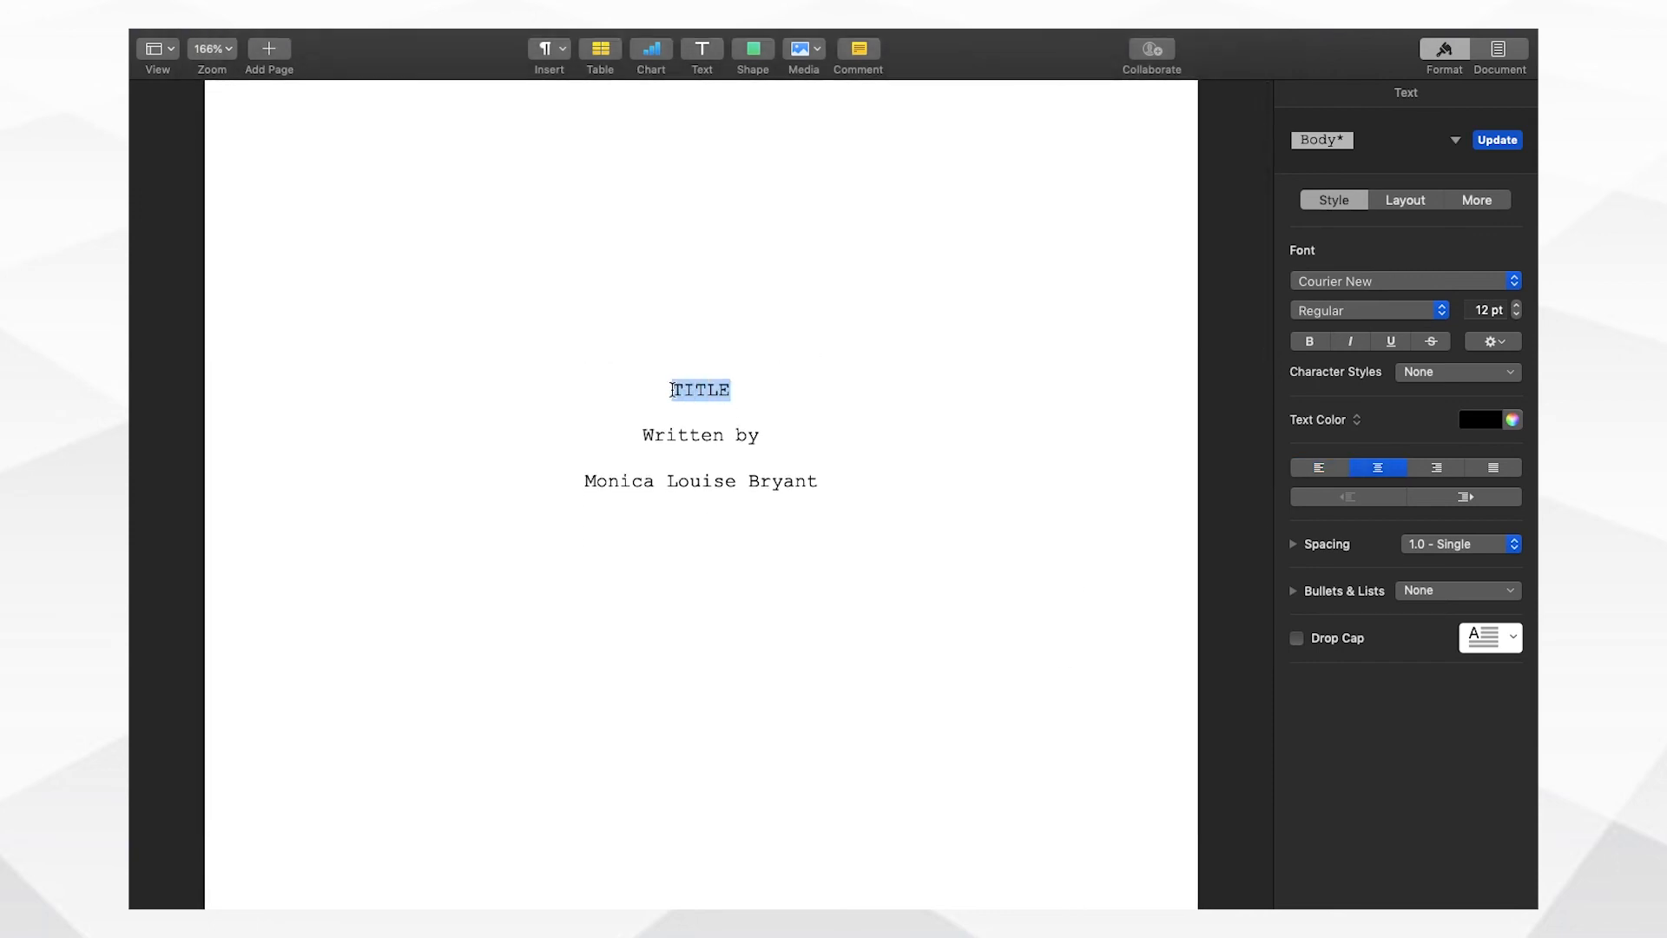
pyautogui.press('super+b')
pyautogui.press('super+u')
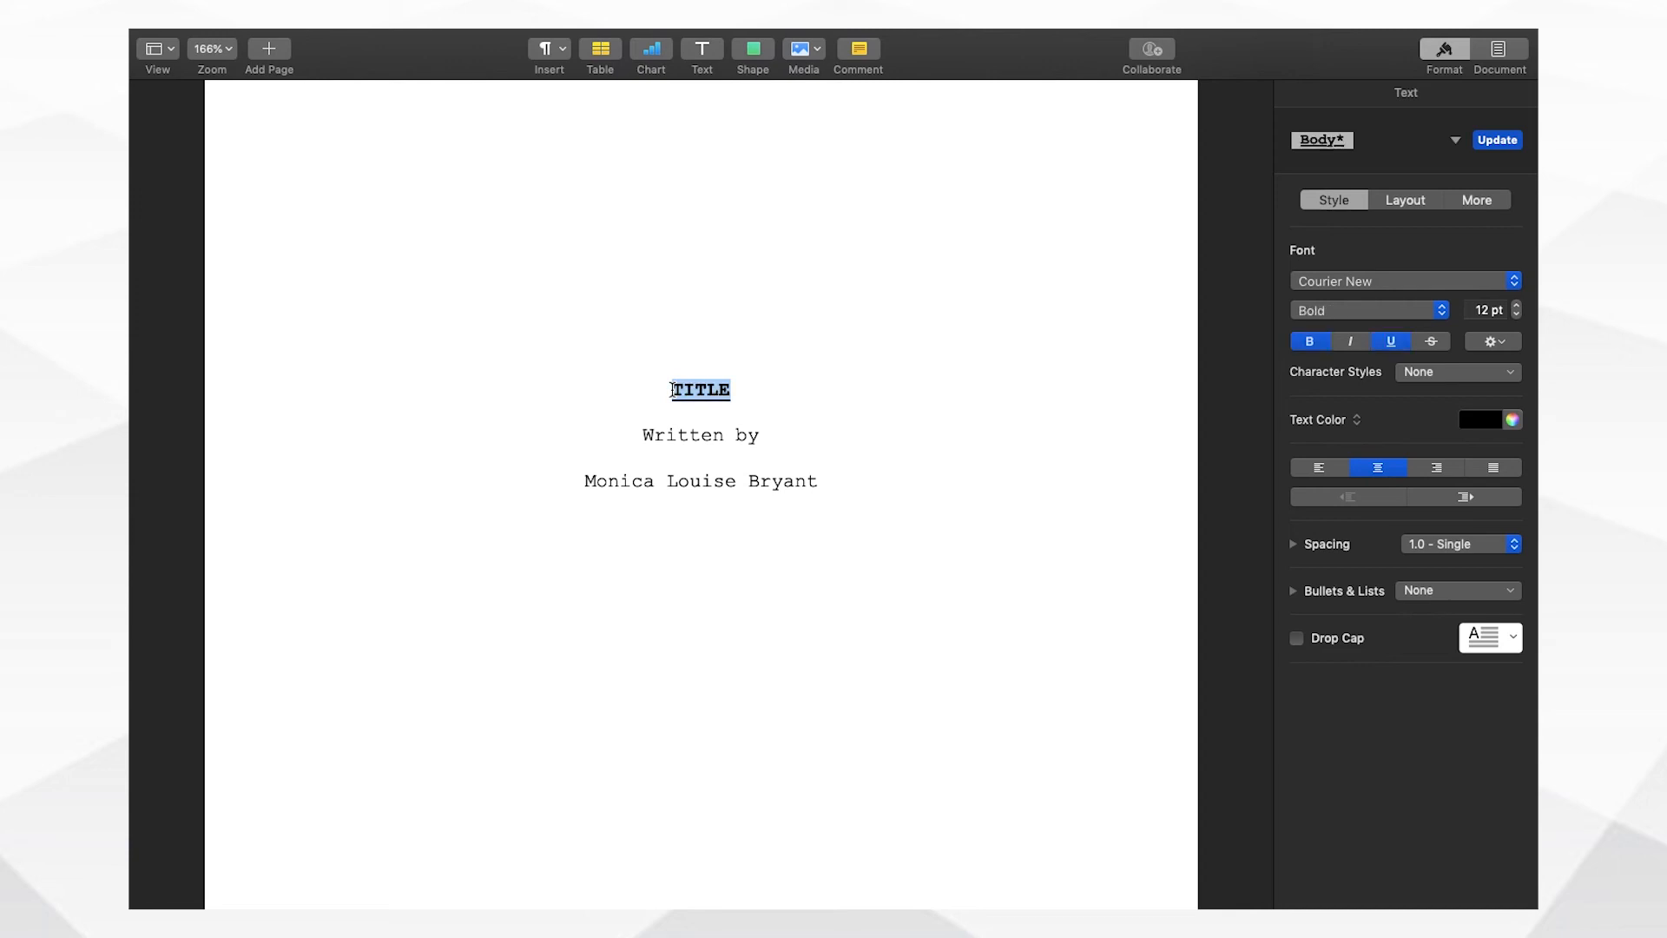
pyautogui.click(830, 473)
pyautogui.scroll(-3, 908, 660)
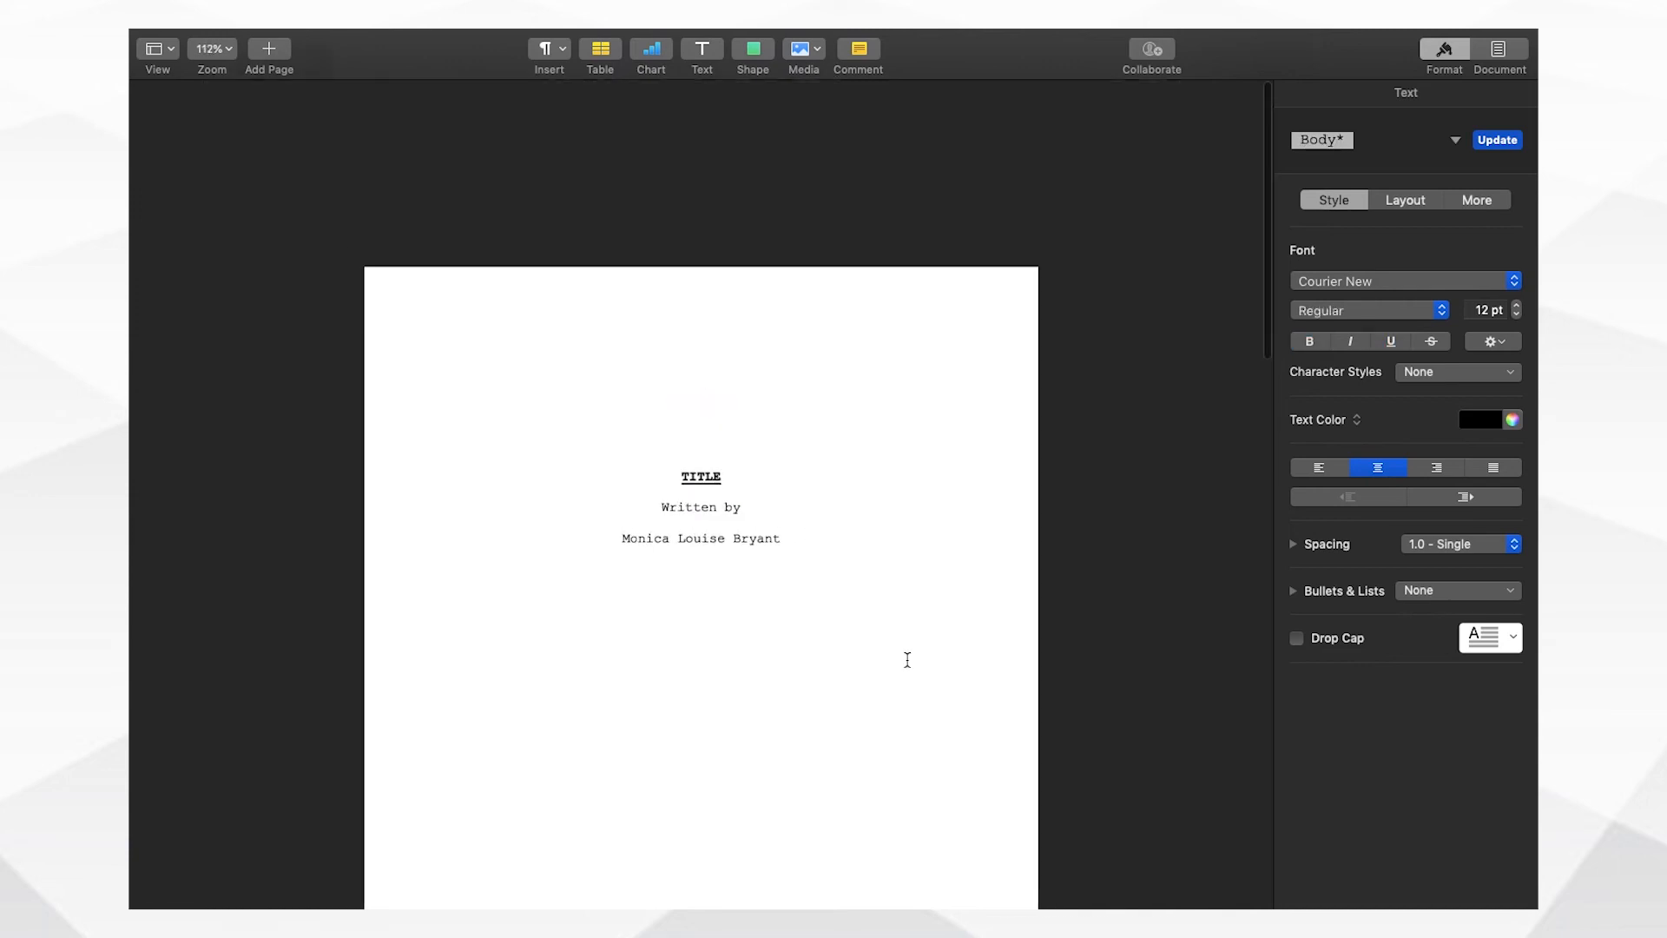
pyautogui.scroll(-10, 907, 660)
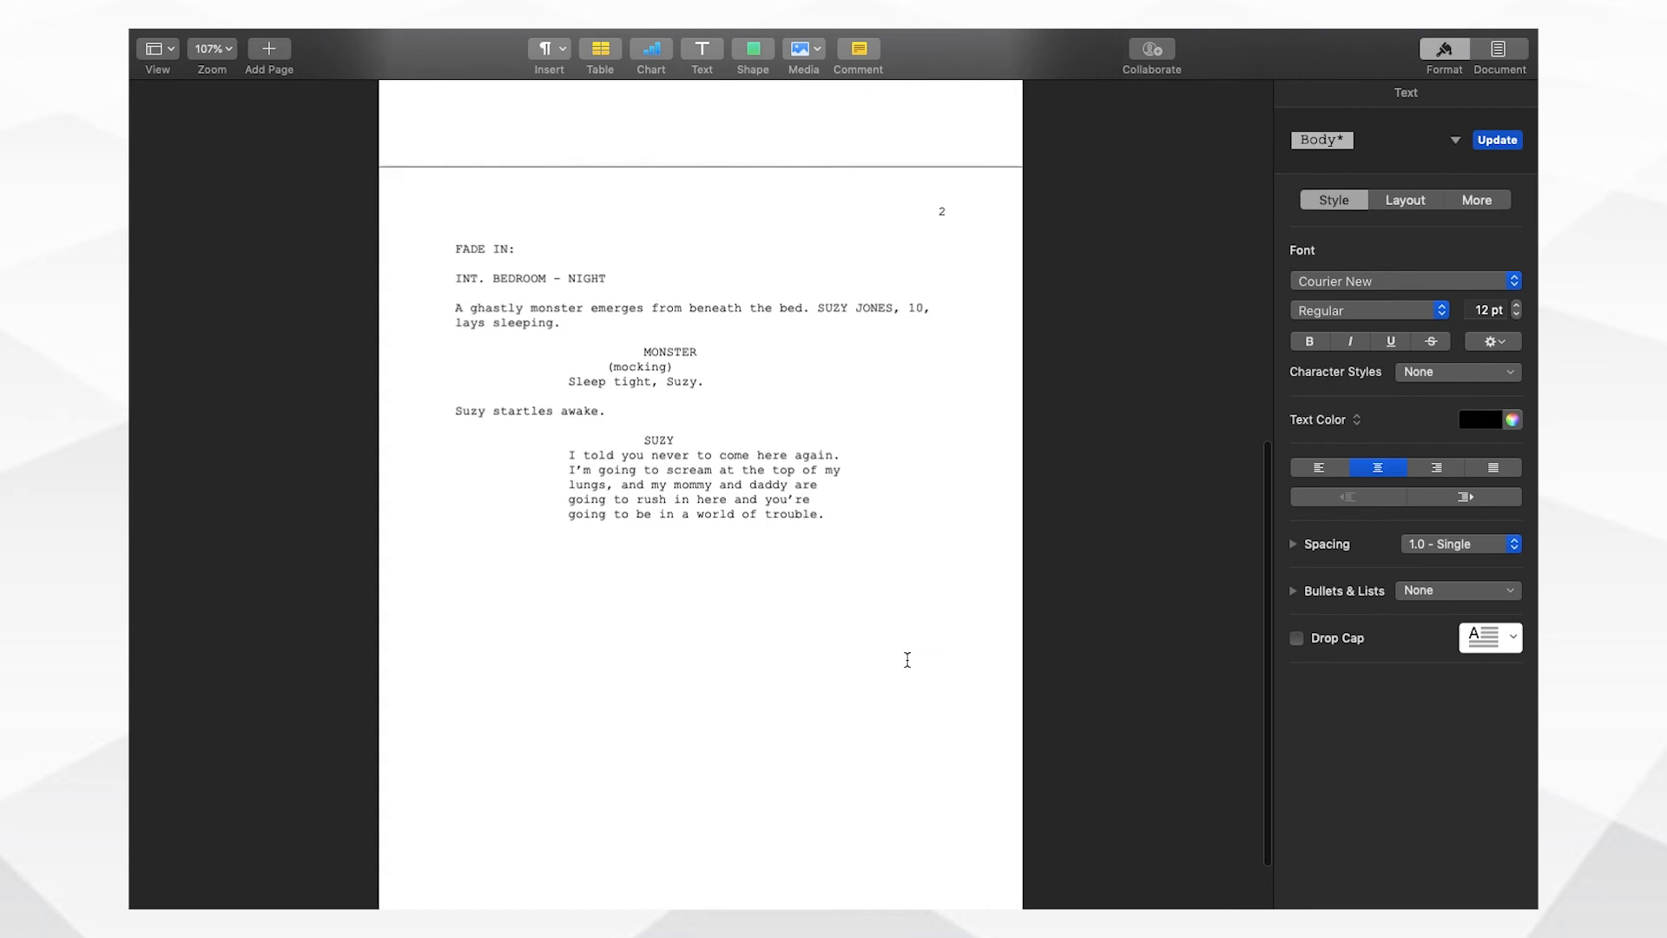
pyautogui.scroll(5, 907, 659)
pyautogui.scroll(5, 907, 660)
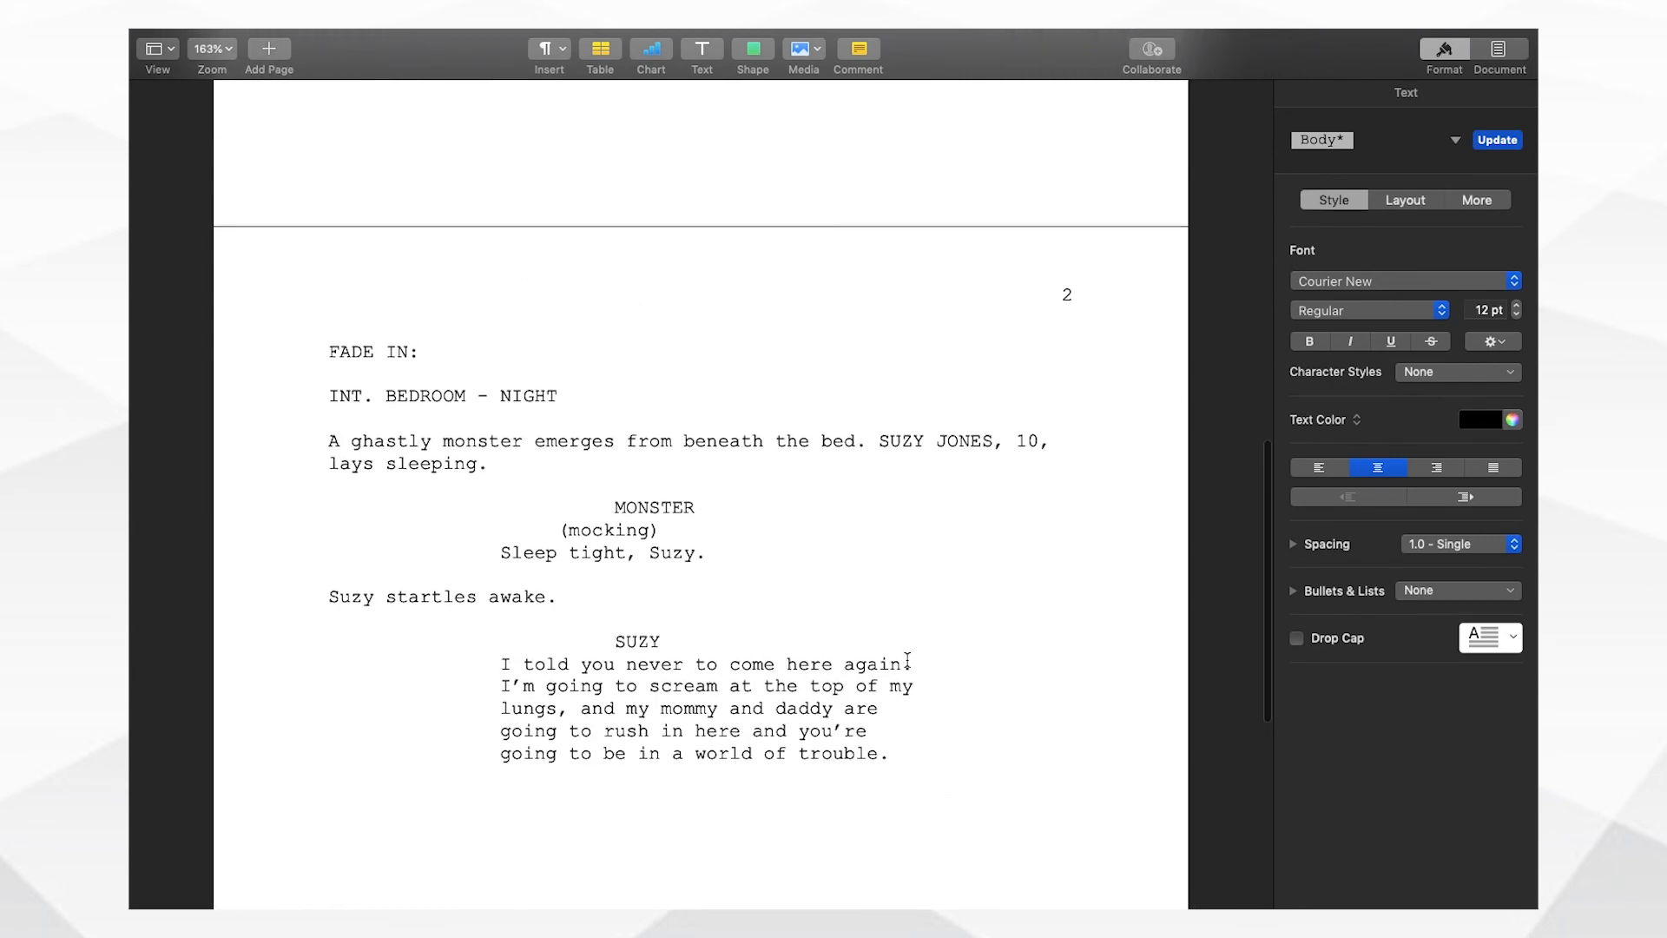
pyautogui.scroll(1, 908, 660)
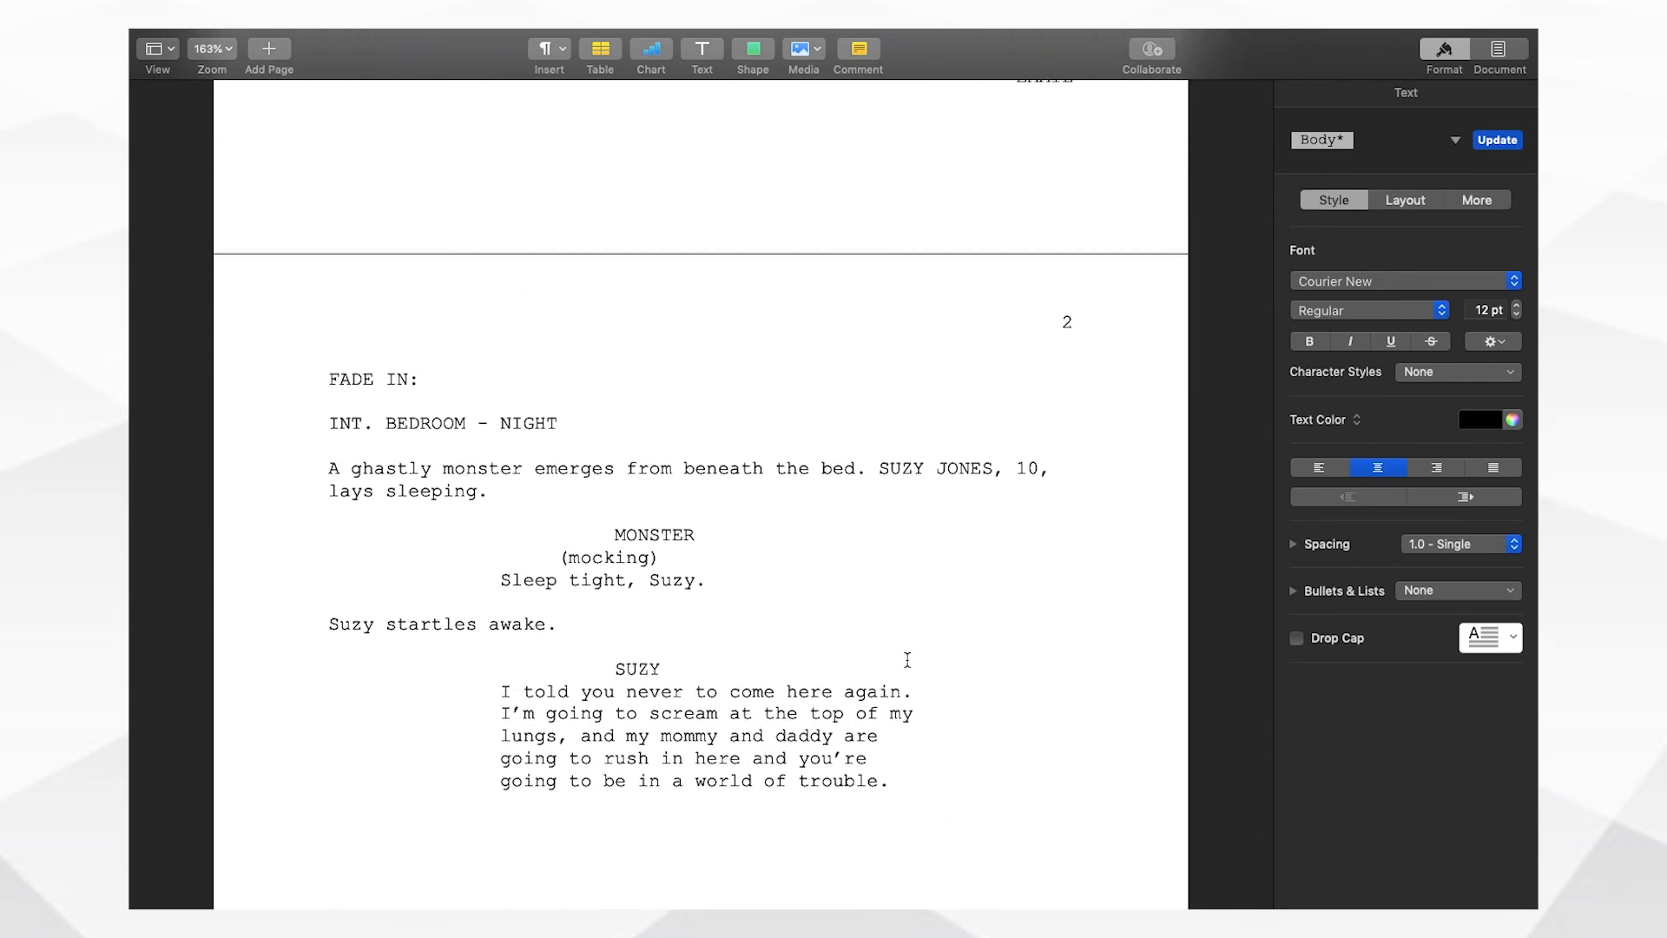